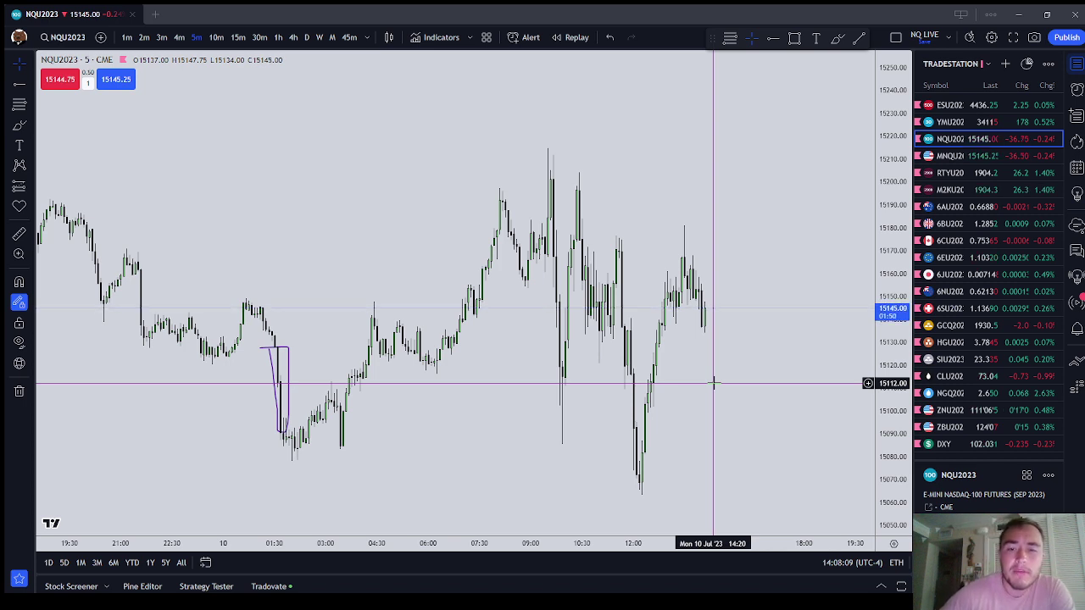
# Step: Examine the boxed sell-off around 01:30 on 10 July and the price action following it on the 5-minute chart
pyautogui.scroll(1, 735, 361)
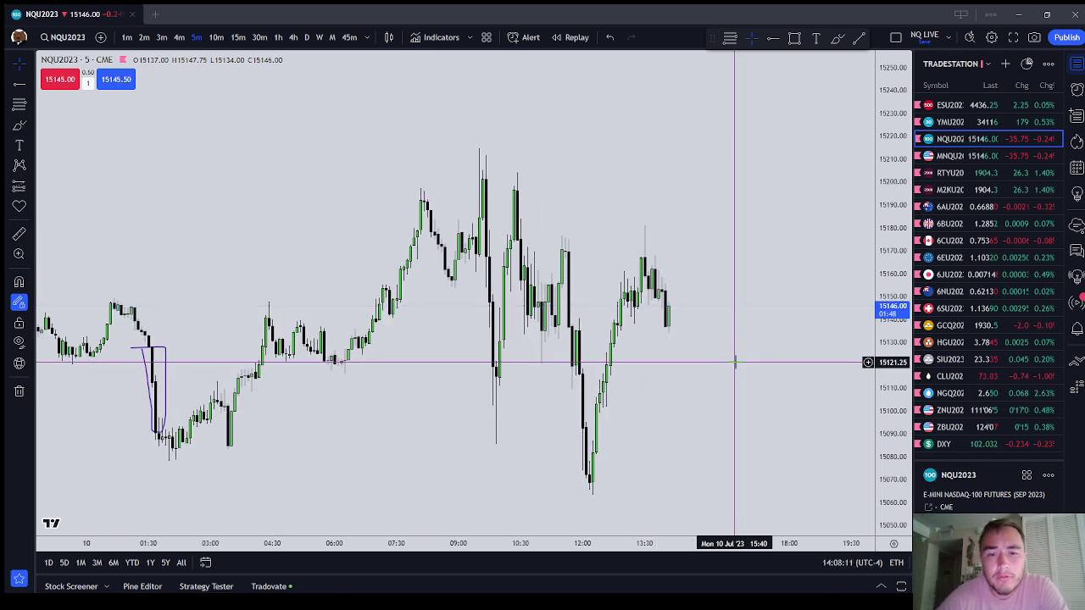
pyautogui.moveTo(735, 362); pyautogui.dragTo(828, 375)
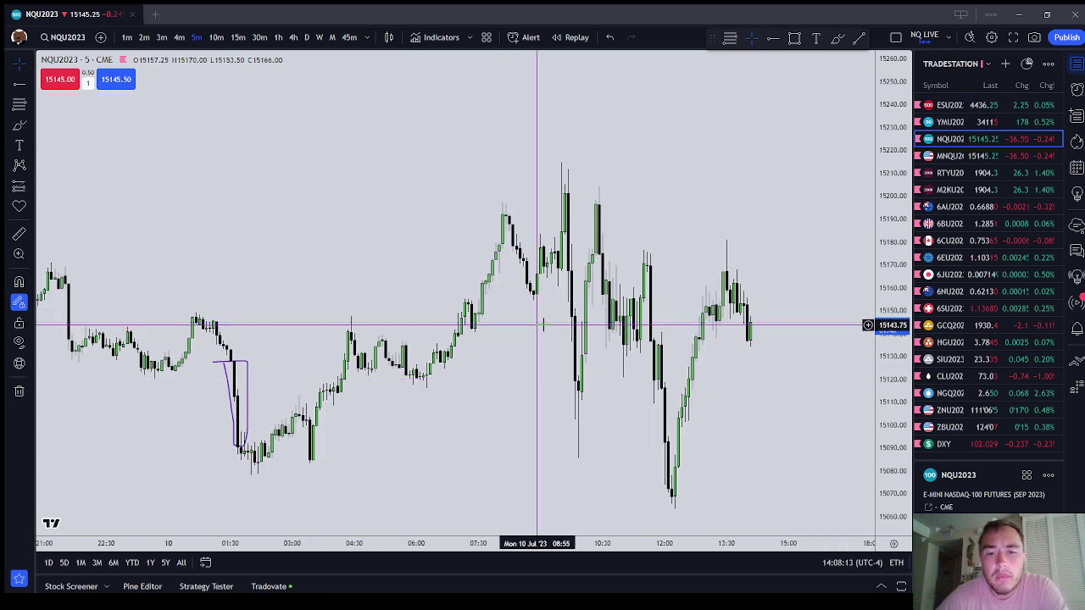
pyautogui.hscroll(-5, 455, 349)
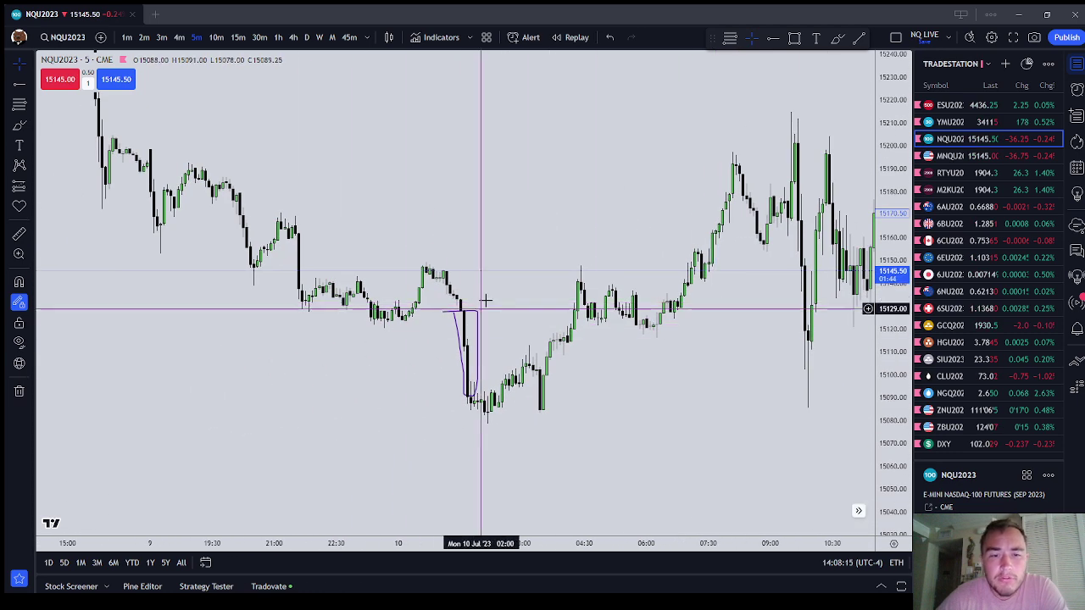
pyautogui.rightClick(485, 307)
pyautogui.click(487, 254)
pyautogui.moveTo(887, 416); pyautogui.dragTo(887, 182)
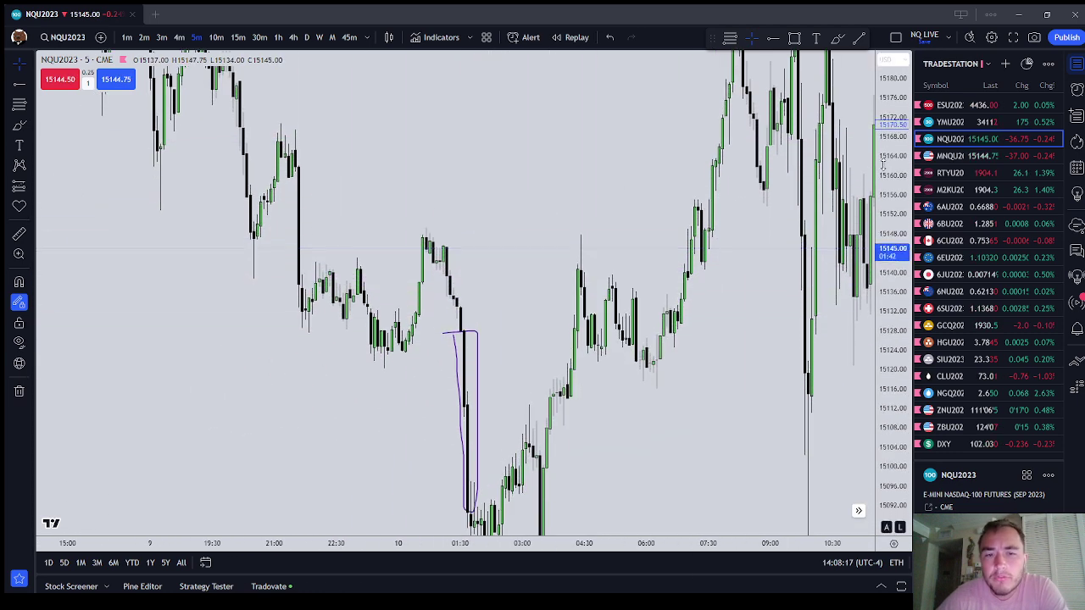
pyautogui.scroll(1, 597, 207)
pyautogui.scroll(1, 596, 208)
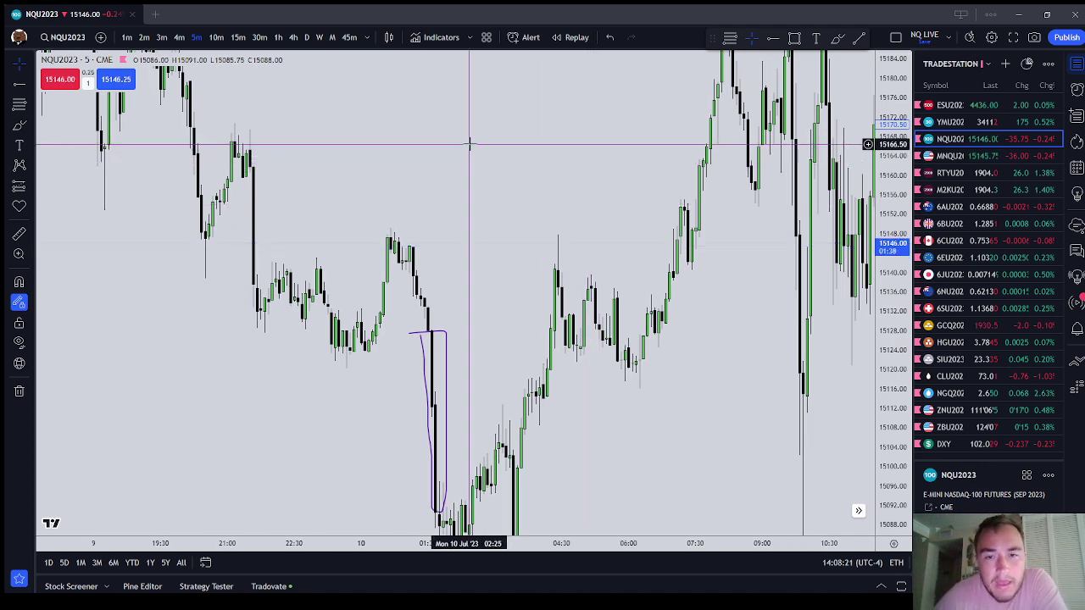
pyautogui.hscroll(3, 457, 149)
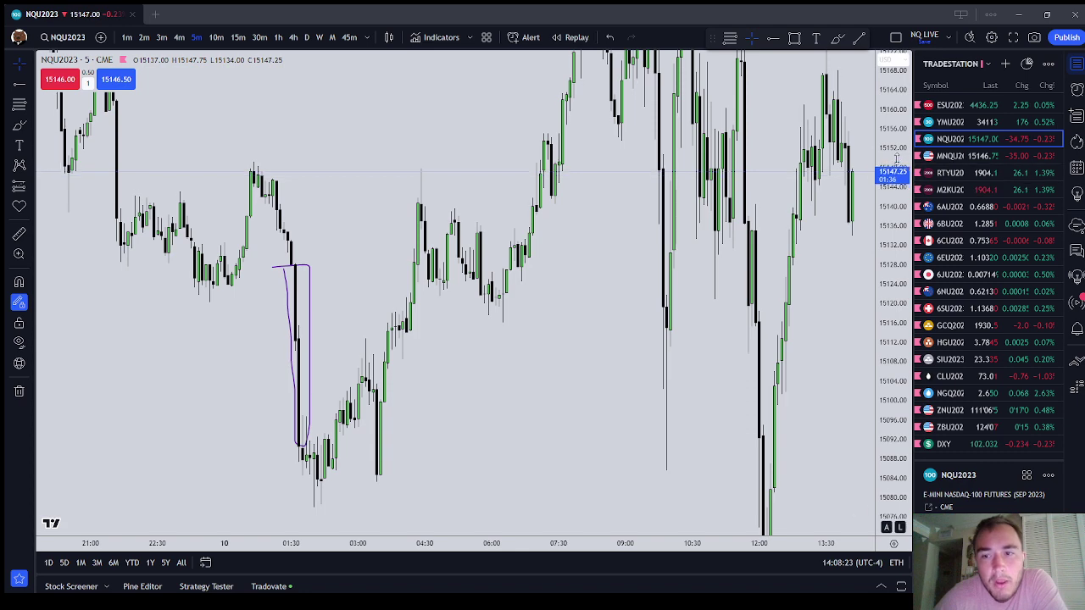
pyautogui.moveTo(688, 250); pyautogui.dragTo(707, 302)
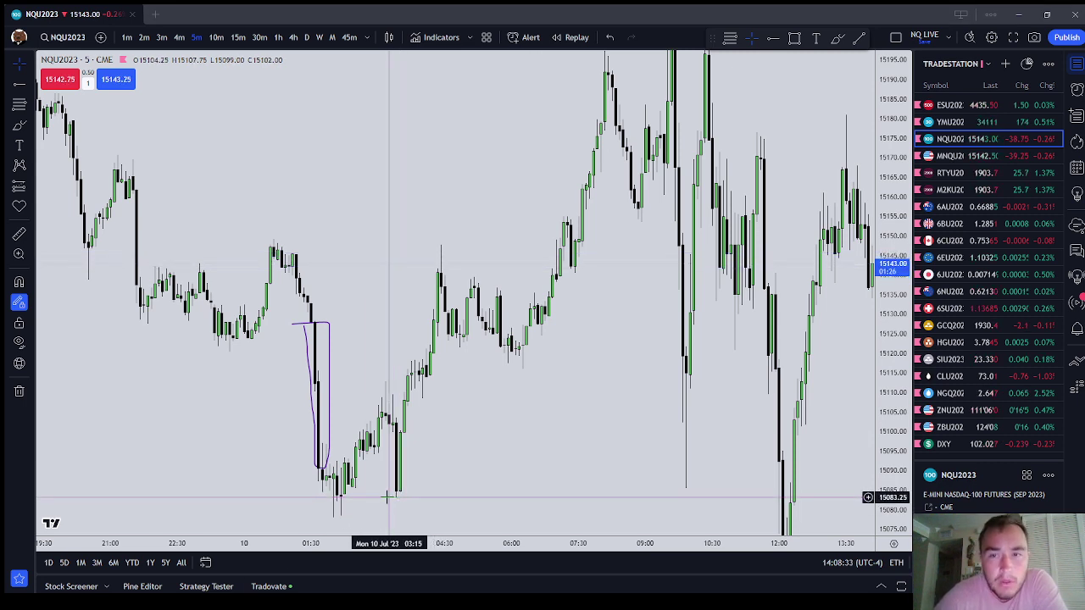
# Step: Step the chart through the 10-minute and 15-minute timeframes to 1 hour, framing price action from 27 June to 10 July
pyautogui.click(215, 38)
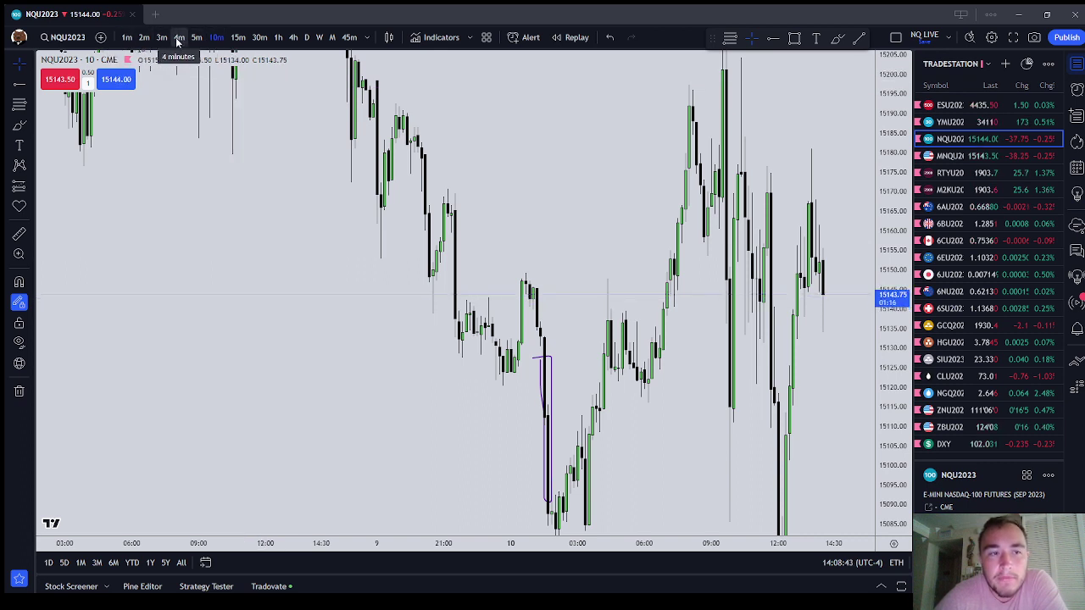
pyautogui.click(241, 40)
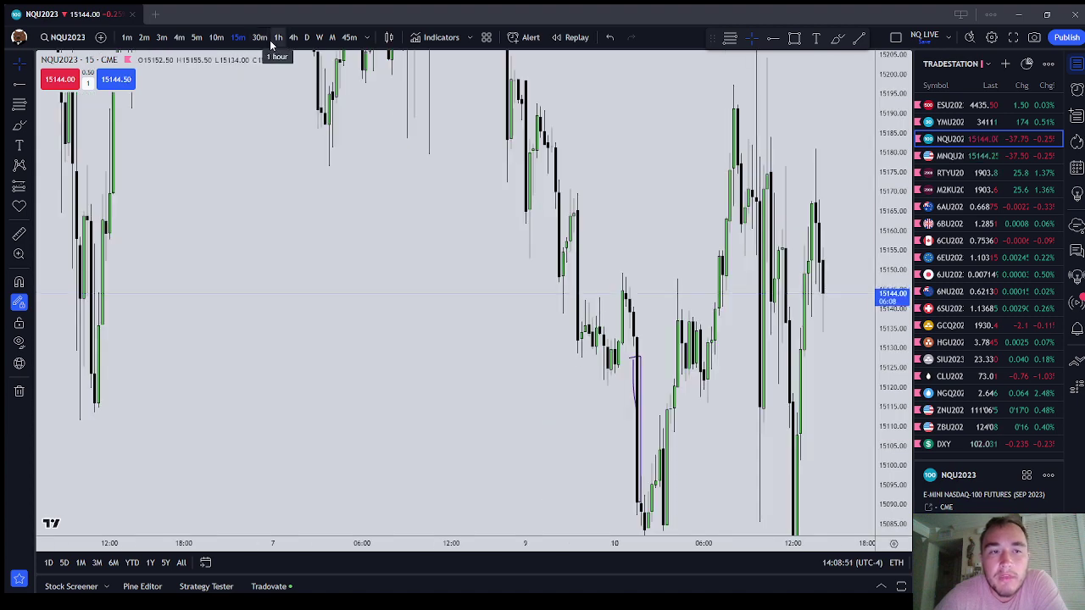
pyautogui.click(278, 38)
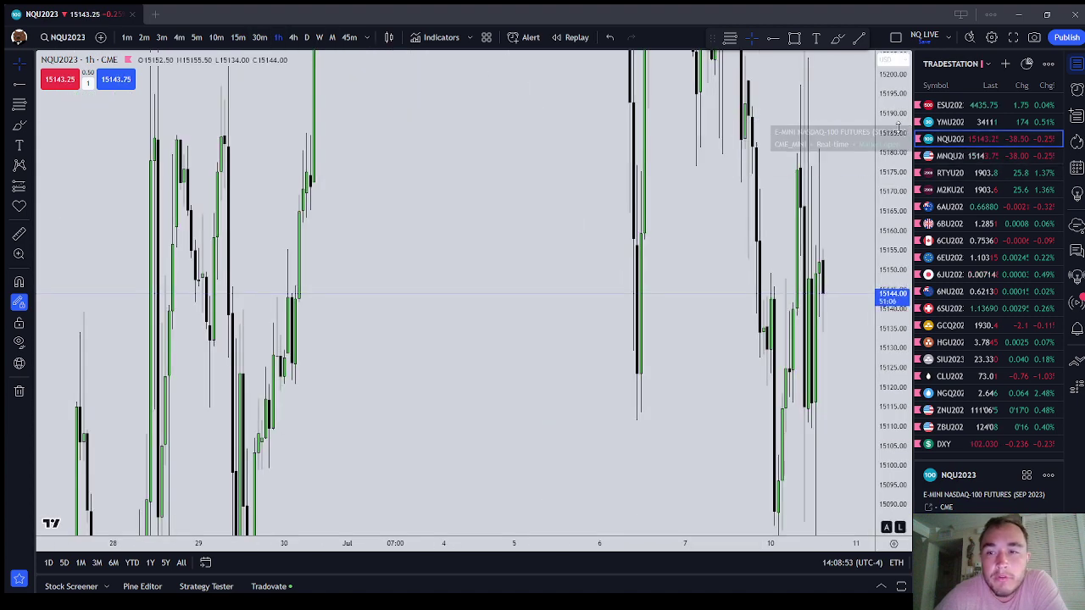
pyautogui.moveTo(899, 126); pyautogui.dragTo(899, 458)
pyautogui.scroll(2, 653, 408)
pyautogui.scroll(-3, 654, 407)
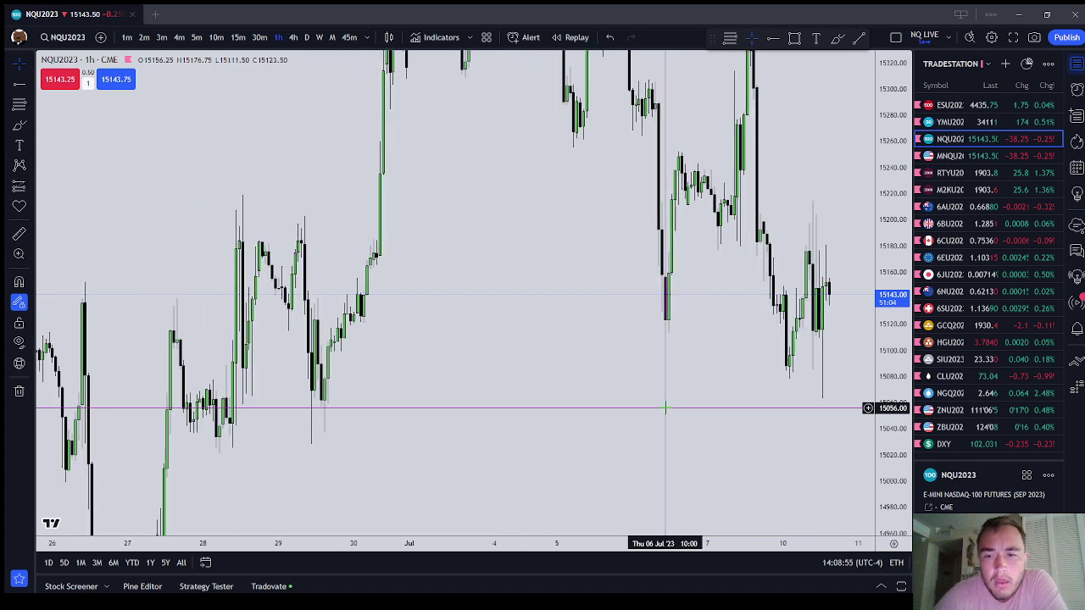
pyautogui.moveTo(665, 409); pyautogui.dragTo(630, 412)
pyautogui.moveTo(726, 242); pyautogui.dragTo(683, 304)
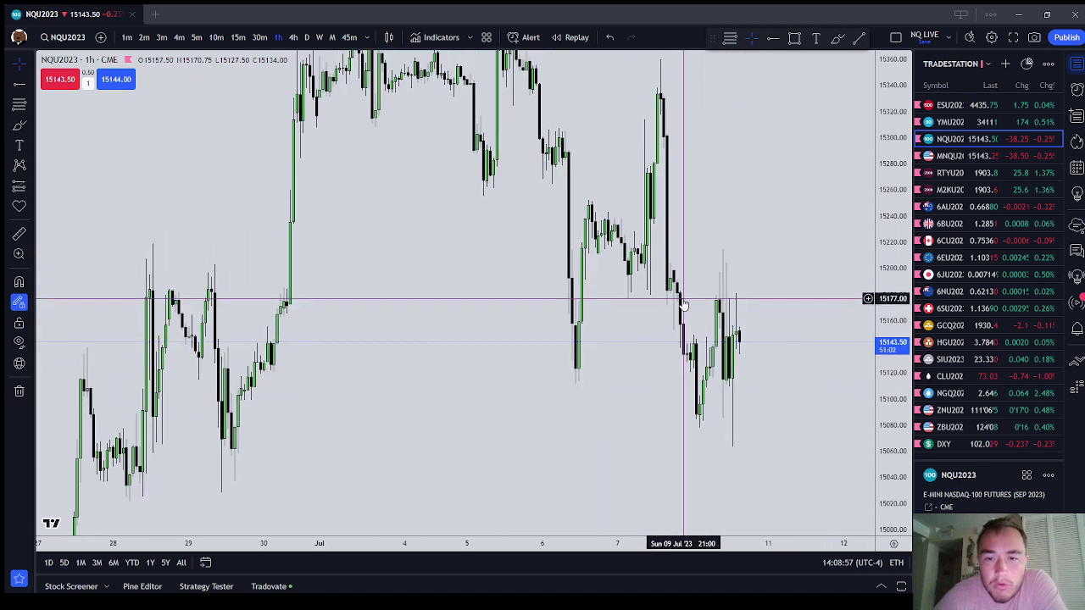
# Step: Brush a box around the 29 June candles between about 15075 and 15103, and circle the wick lows near 15040
pyautogui.click(19, 127)
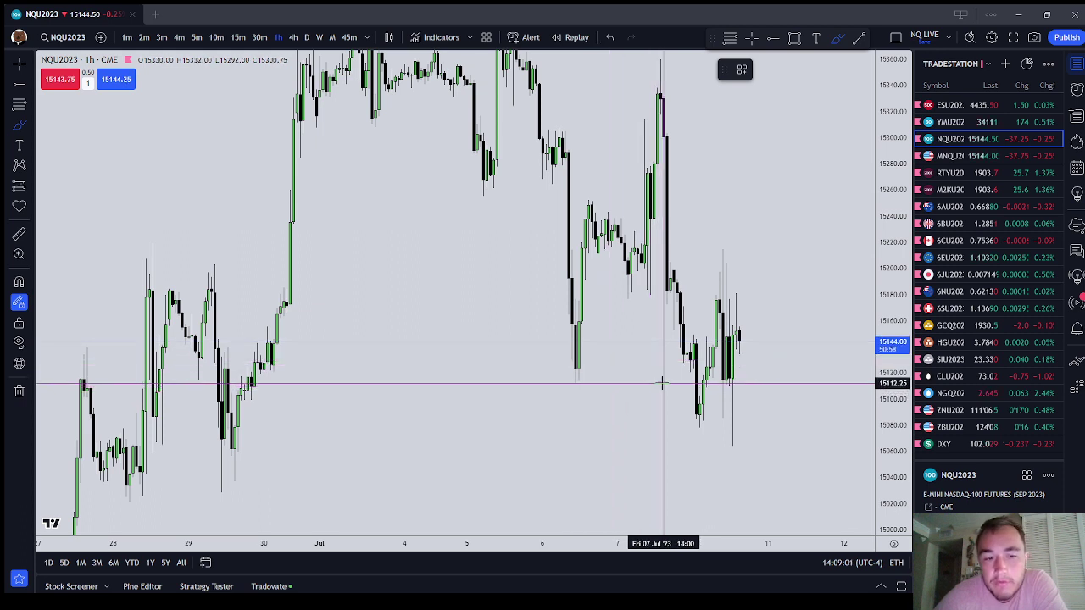
pyautogui.moveTo(231, 430)
pyautogui.mouseDown()
pyautogui.moveTo(252, 401)
pyautogui.moveTo(242, 395)
pyautogui.moveTo(227, 419)
pyautogui.mouseUp()
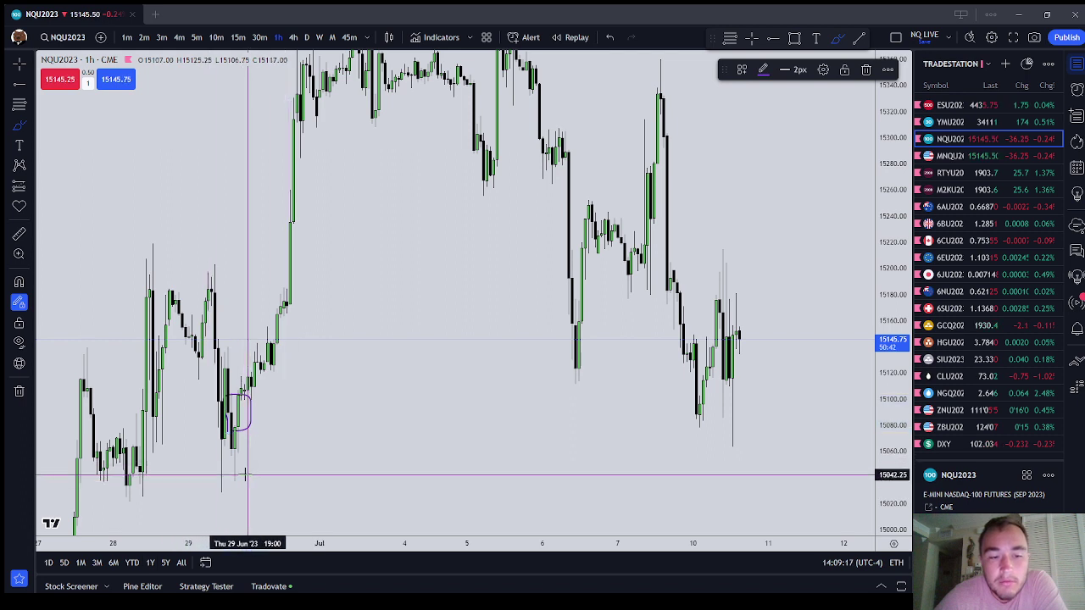
pyautogui.moveTo(244, 475); pyautogui.dragTo(209, 492)
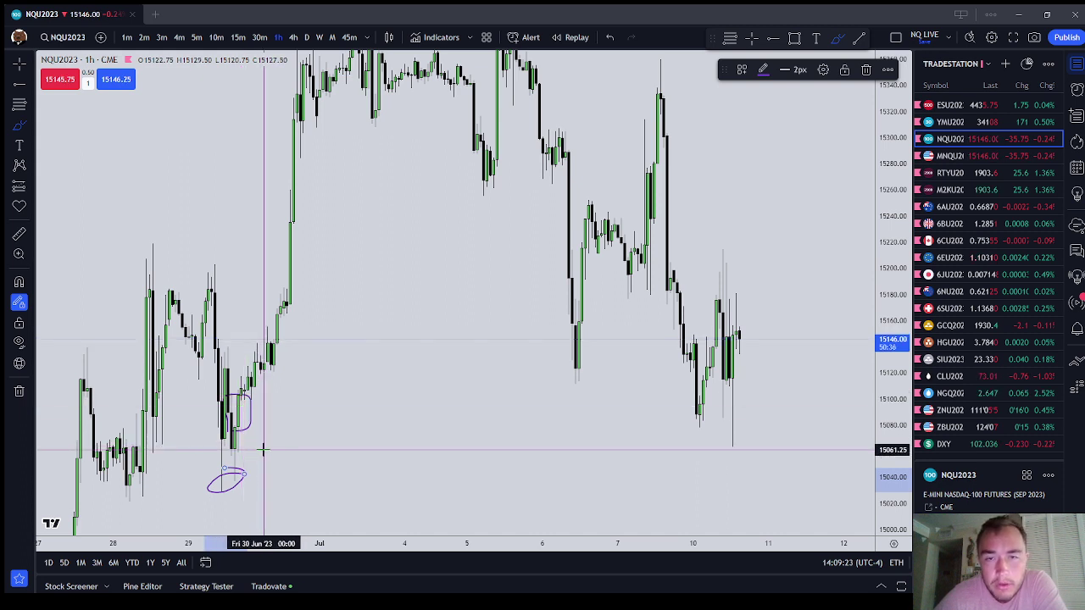
pyautogui.press('Escape')
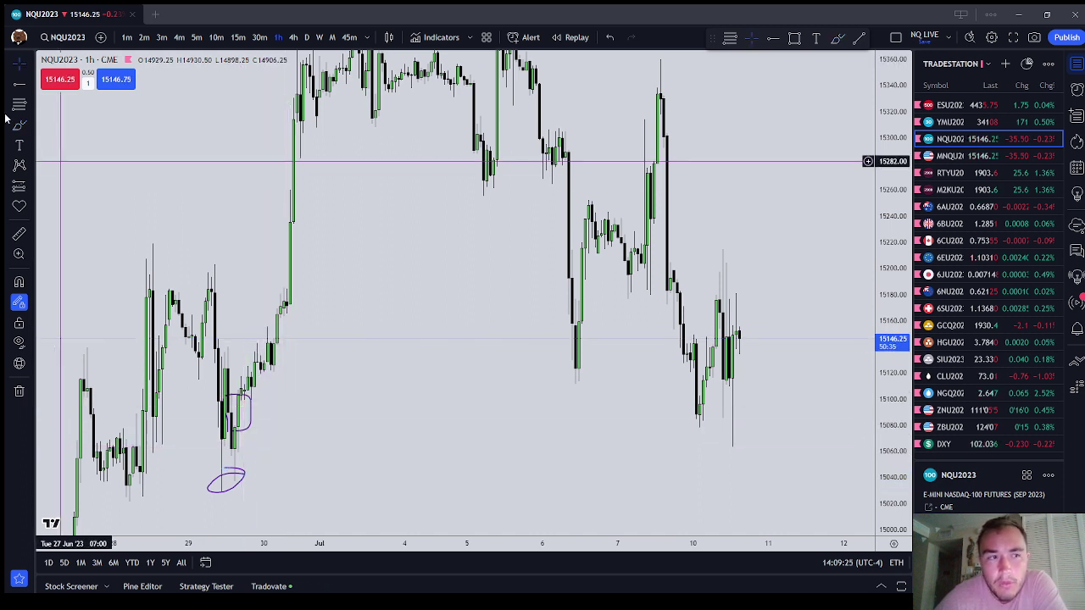
# Step: Turn on magnet snapping and place a horizontal ray at 15062.00 from the 29 June 13:00 candle
pyautogui.click(25, 65)
pyautogui.click(18, 84)
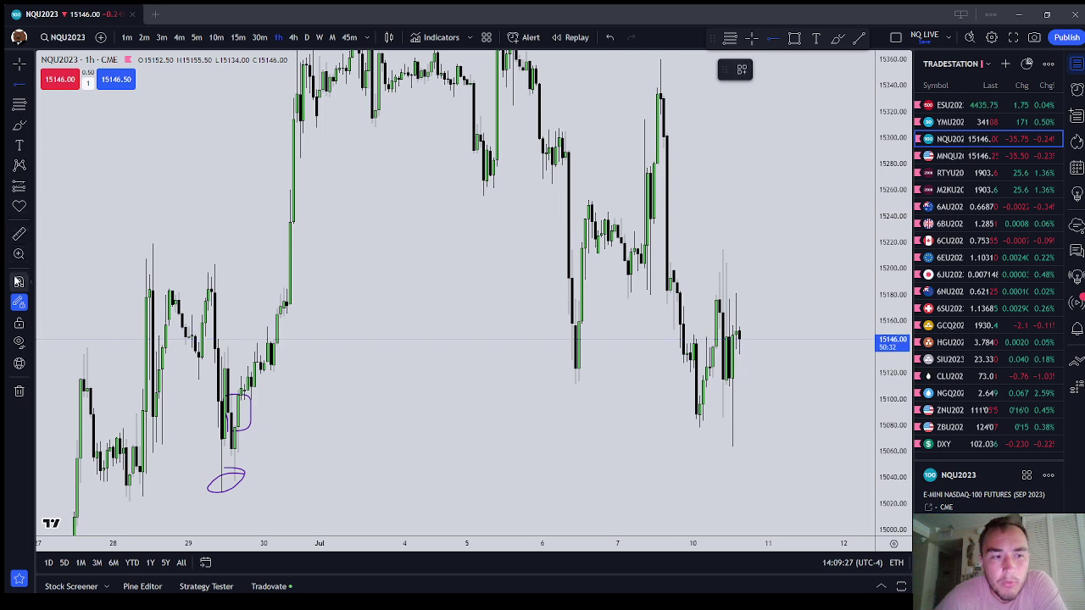
pyautogui.press('ctrl')
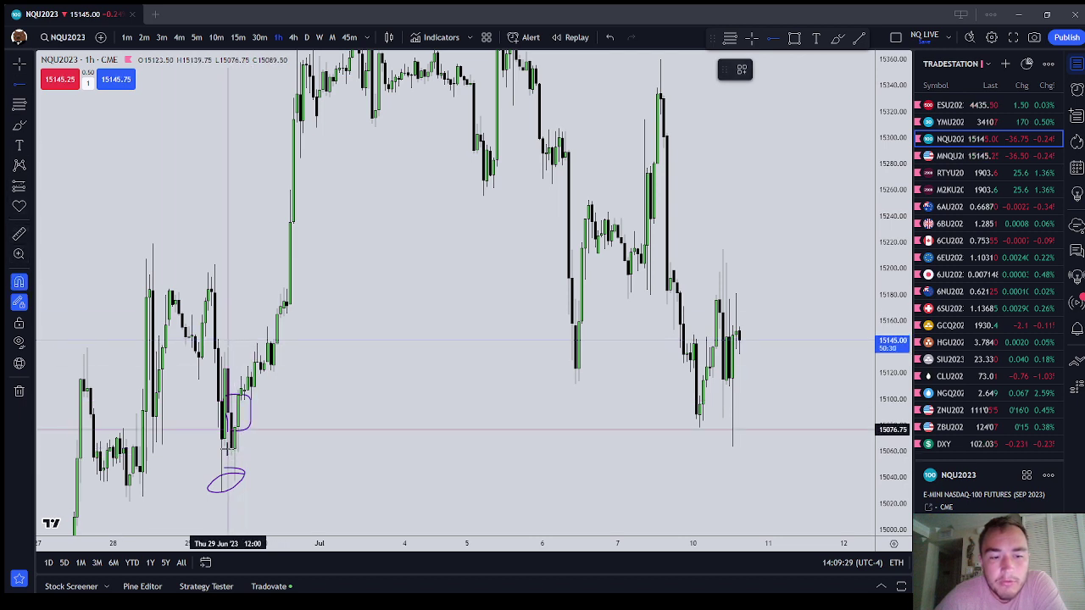
pyautogui.click(232, 448)
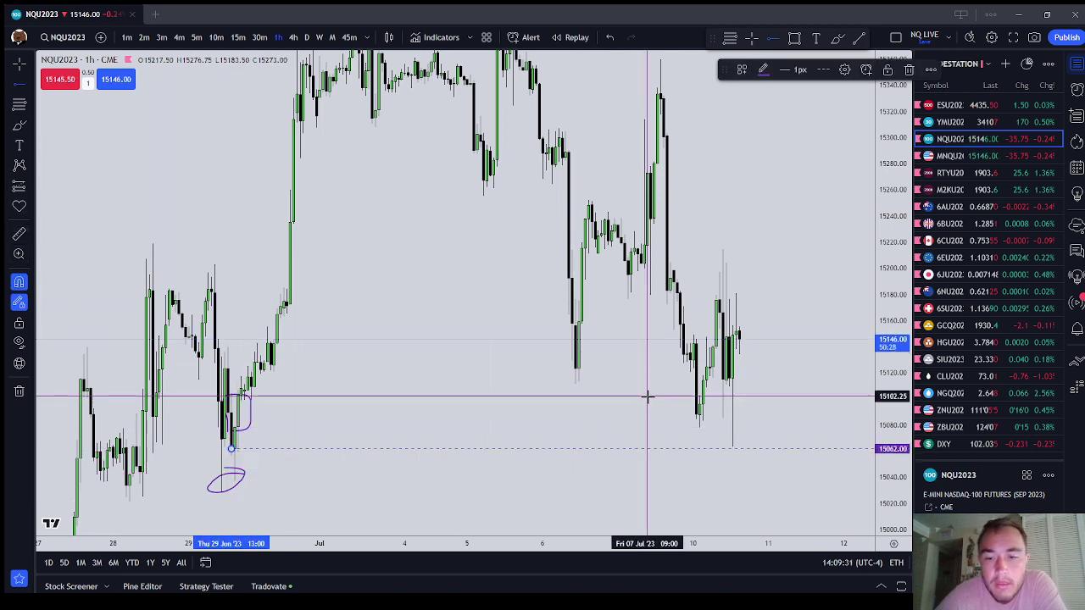
# Step: Brush a small circle around the origin of the 15062.00 ray on the 29 June candles
pyautogui.click(19, 125)
pyautogui.moveTo(245, 437)
pyautogui.mouseDown()
pyautogui.moveTo(235, 450)
pyautogui.moveTo(223, 444)
pyautogui.moveTo(247, 448)
pyautogui.mouseUp()
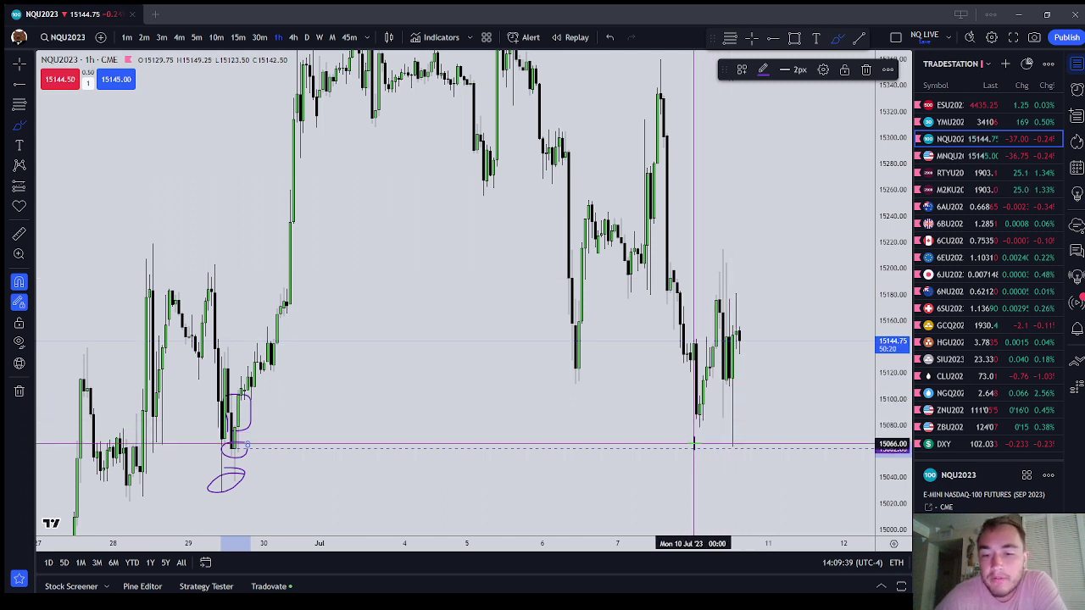
pyautogui.press('Escape')
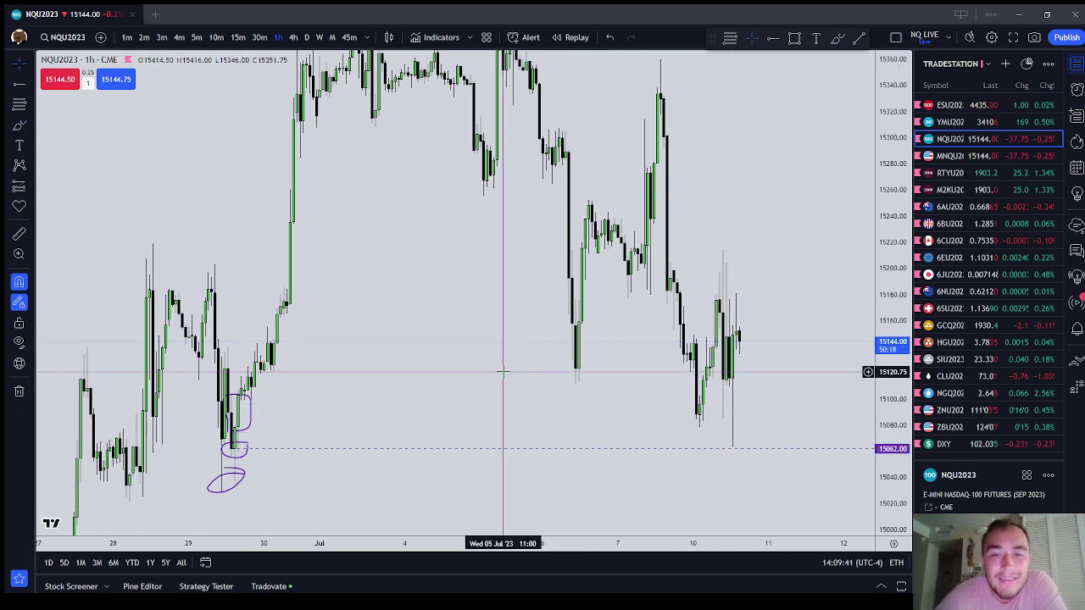
# Step: Check the 10 July low against the 15062.00 ray, and remove all drawings from the chart
pyautogui.scroll(3, 721, 322)
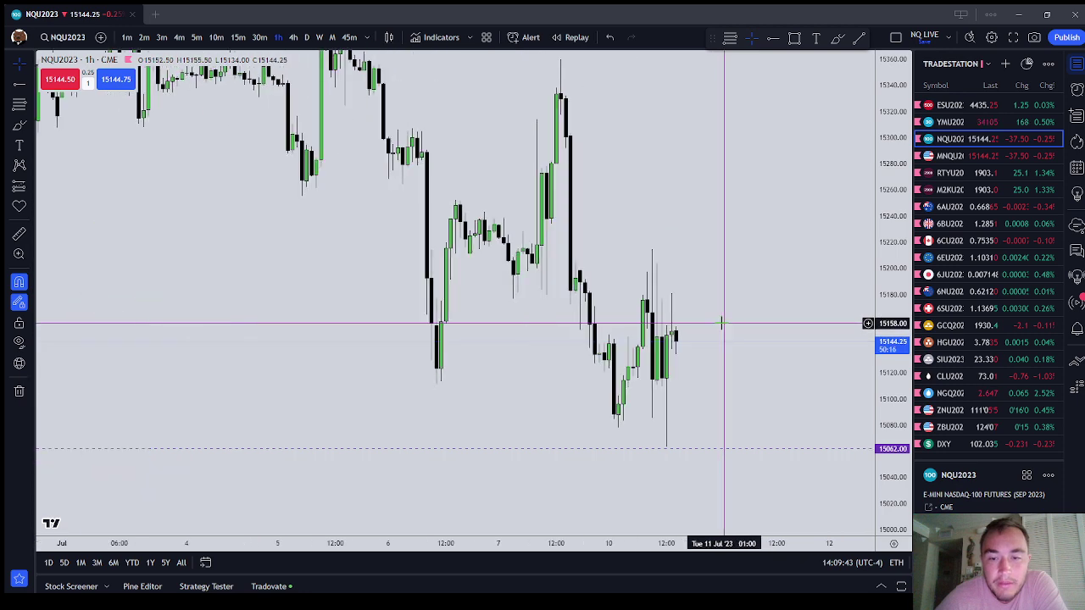
pyautogui.scroll(-3, 360, 354)
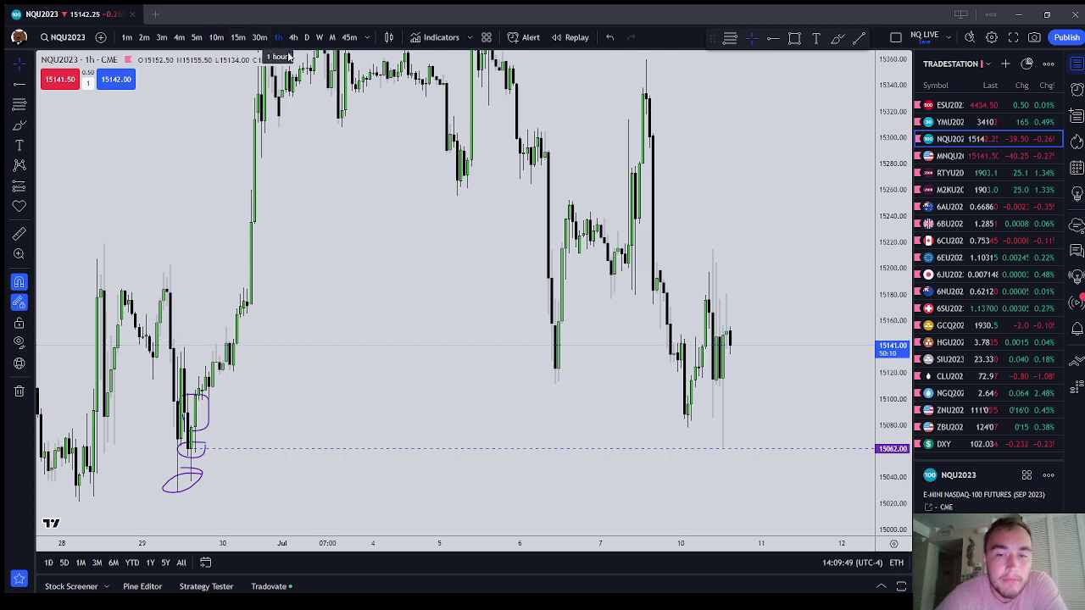
pyautogui.rightClick(468, 351)
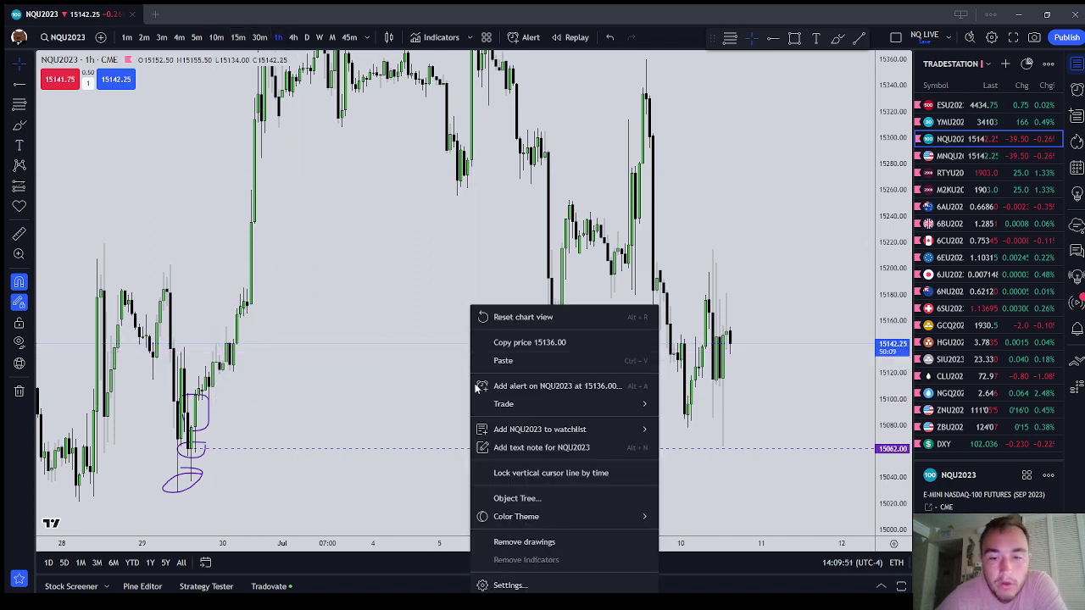
pyautogui.click(548, 543)
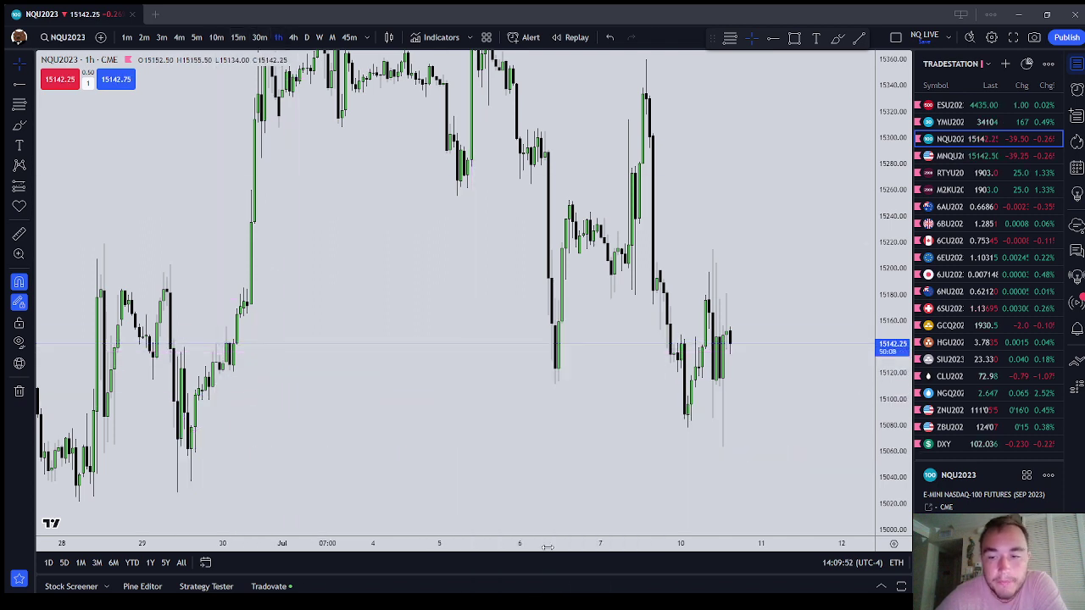
# Step: Switch to the 3-minute timeframe and examine the price action of 9 and 10 July
pyautogui.click(161, 38)
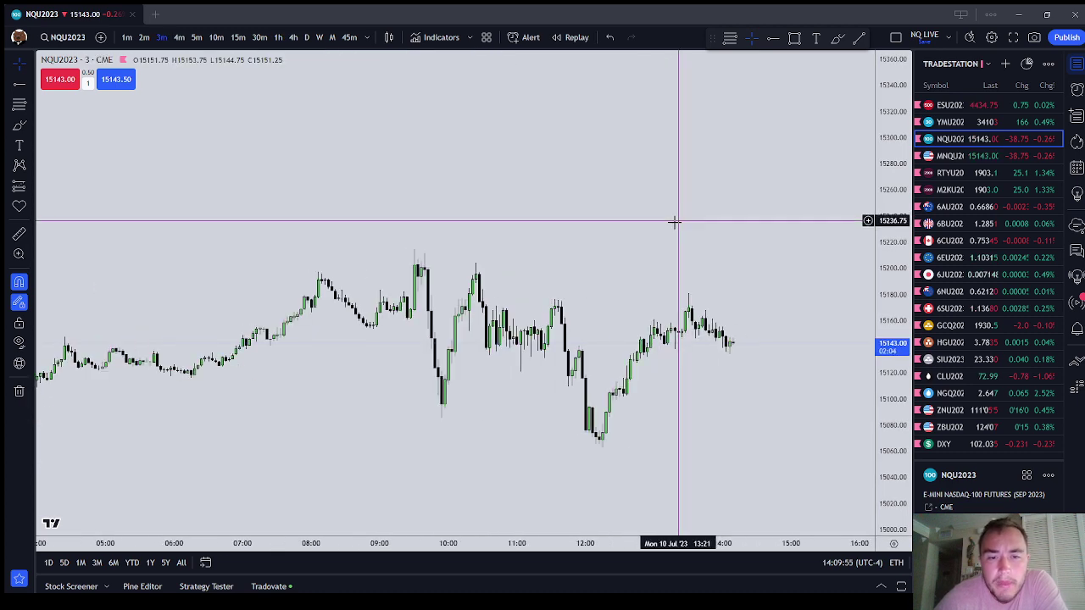
pyautogui.scroll(-3, 768, 269)
pyautogui.moveTo(890, 393); pyautogui.dragTo(890, 94)
pyautogui.moveTo(647, 336); pyautogui.dragTo(560, 63)
pyautogui.scroll(-3, 540, 124)
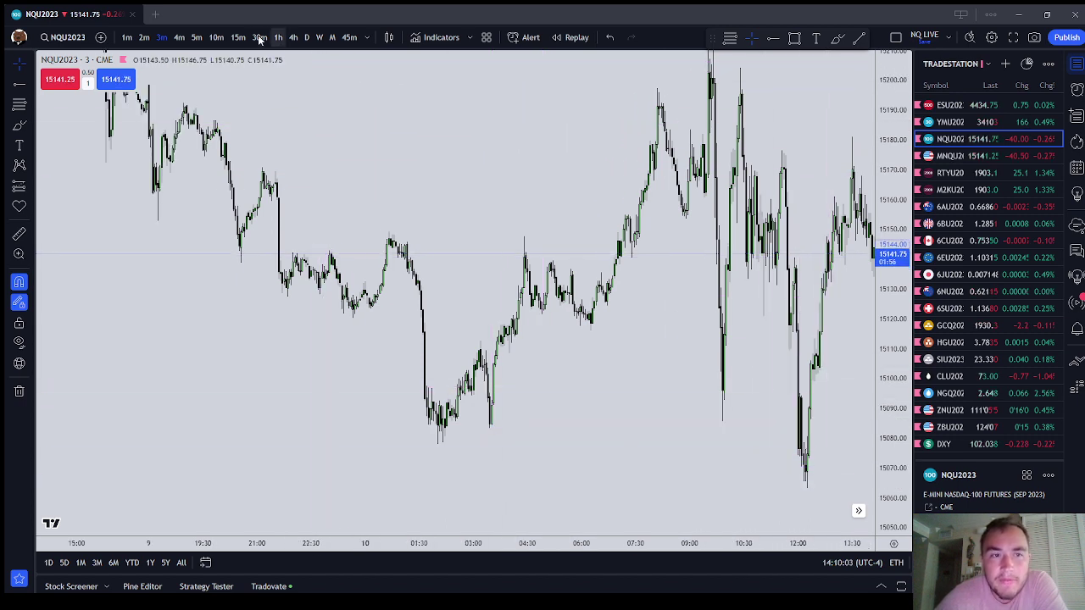
# Step: Step through the daily and 1-hour timeframes to 10 minutes, and examine the price action of 6 and 7 July
pyautogui.click(306, 37)
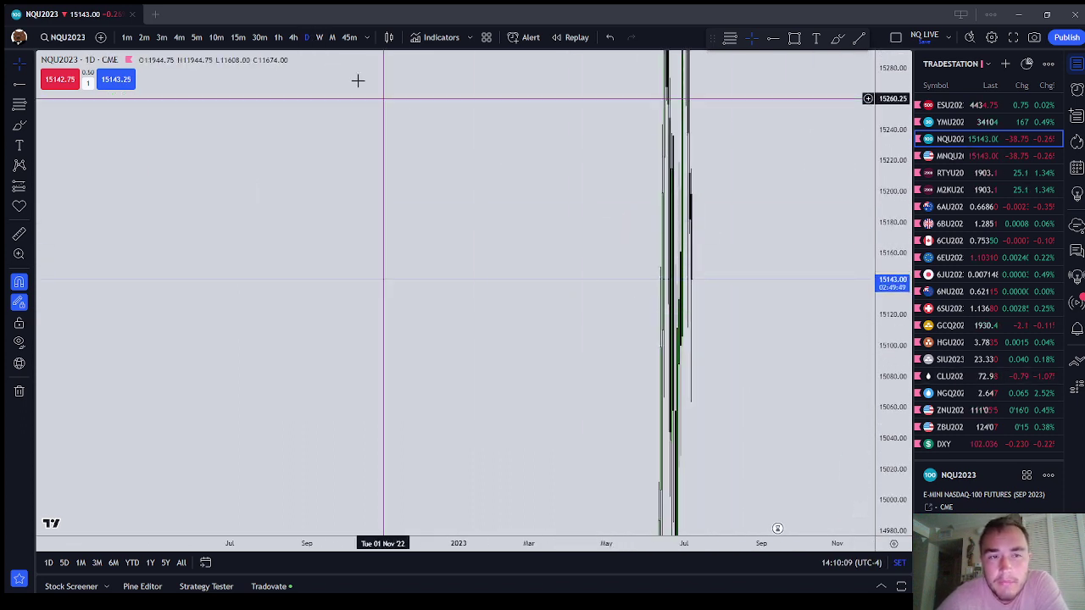
pyautogui.click(278, 38)
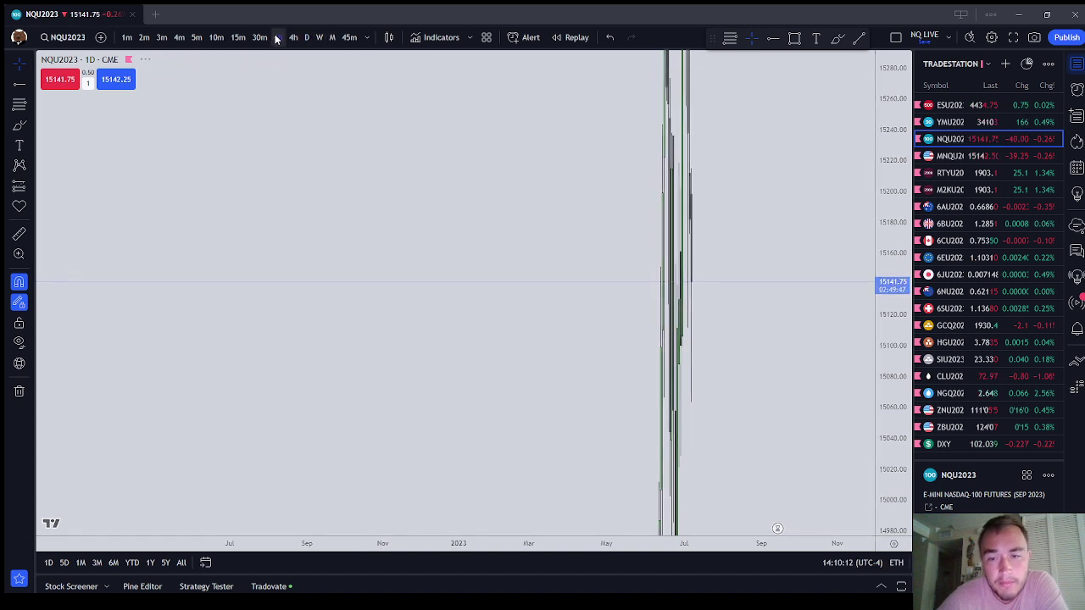
pyautogui.click(216, 37)
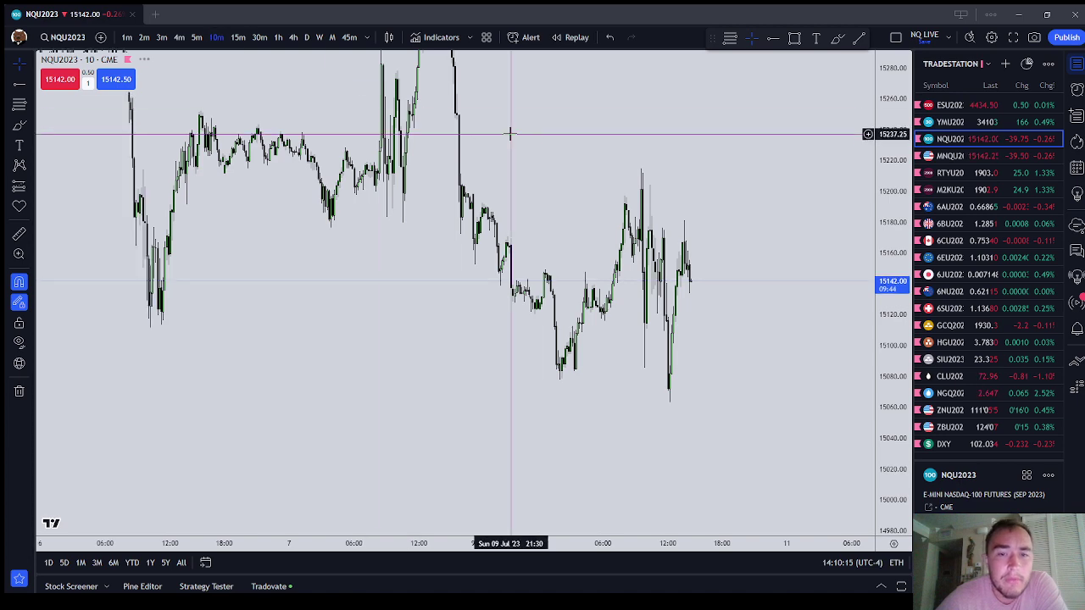
pyautogui.hscroll(-6, 751, 242)
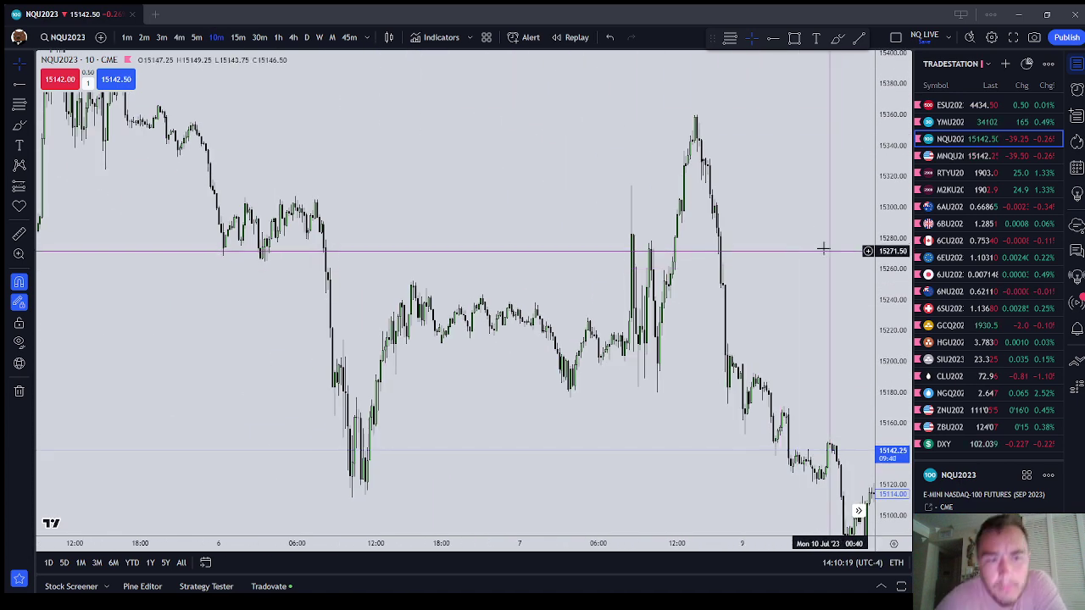
pyautogui.scroll(3, 417, 235)
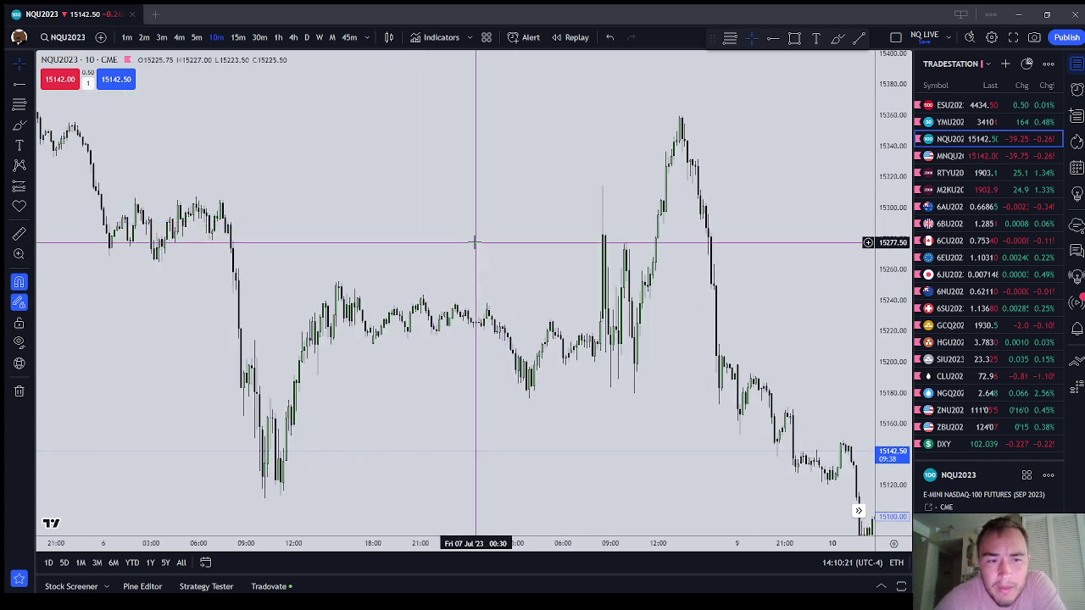
pyautogui.moveTo(475, 243); pyautogui.dragTo(662, 242)
# Step: Return the chart to the 3-minute timeframe and frame the 7 July rally and sell-off between 08:00 and 16:00
pyautogui.click(161, 37)
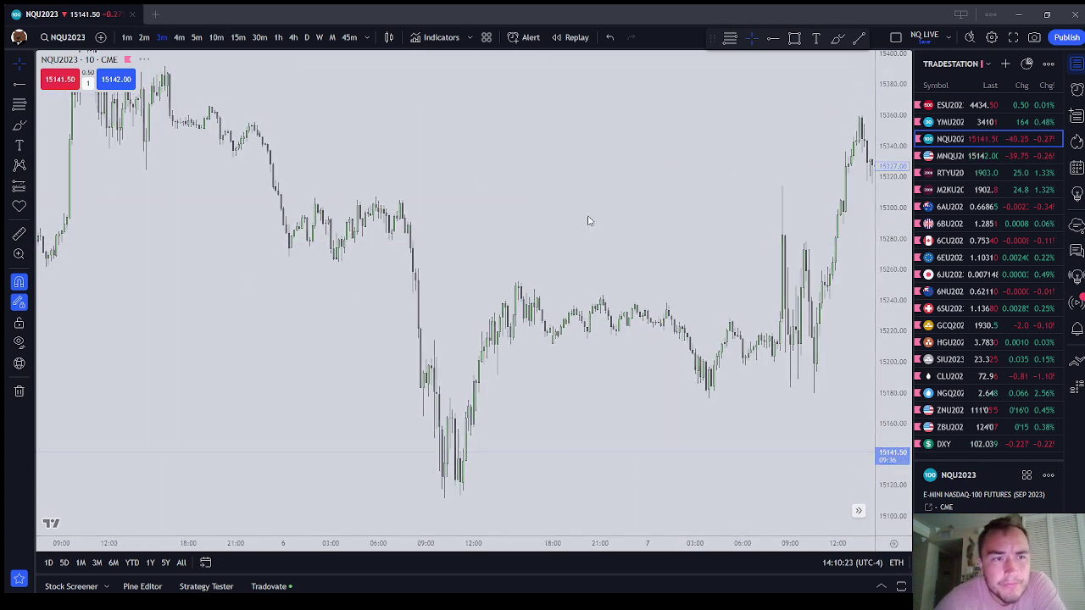
pyautogui.hscroll(-10, 613, 213)
pyautogui.moveTo(632, 346); pyautogui.dragTo(890, 139)
pyautogui.scroll(5, 845, 354)
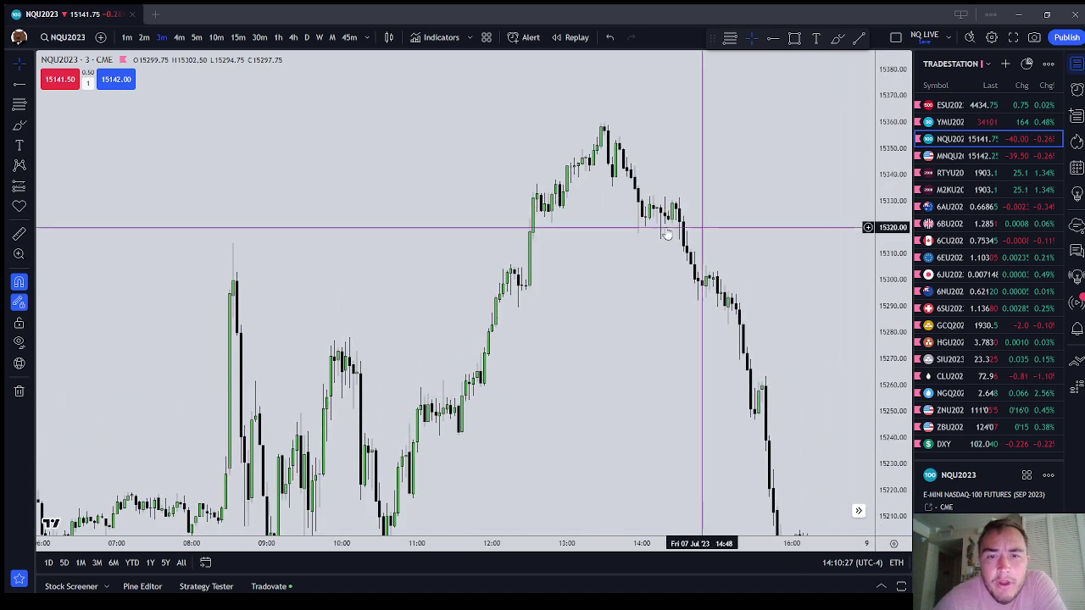
pyautogui.scroll(1, 612, 362)
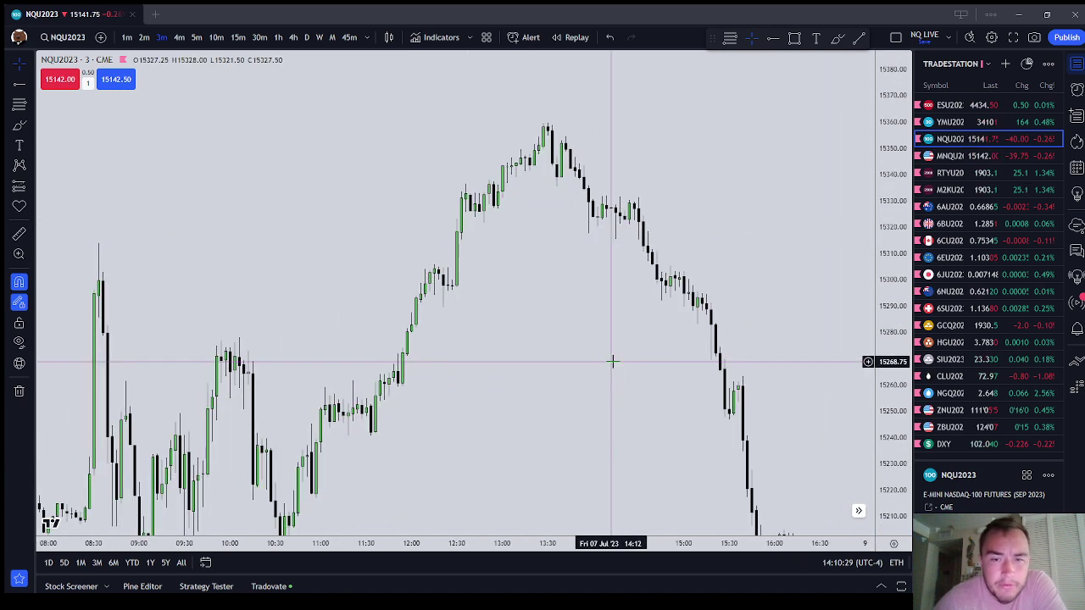
# Step: Widen the 3-minute chart to examine the whole 7 July session around the rally and sell-off
pyautogui.moveTo(528, 246); pyautogui.dragTo(540, 190)
pyautogui.moveTo(901, 242); pyautogui.dragTo(900, 297)
pyautogui.scroll(-4, 605, 234)
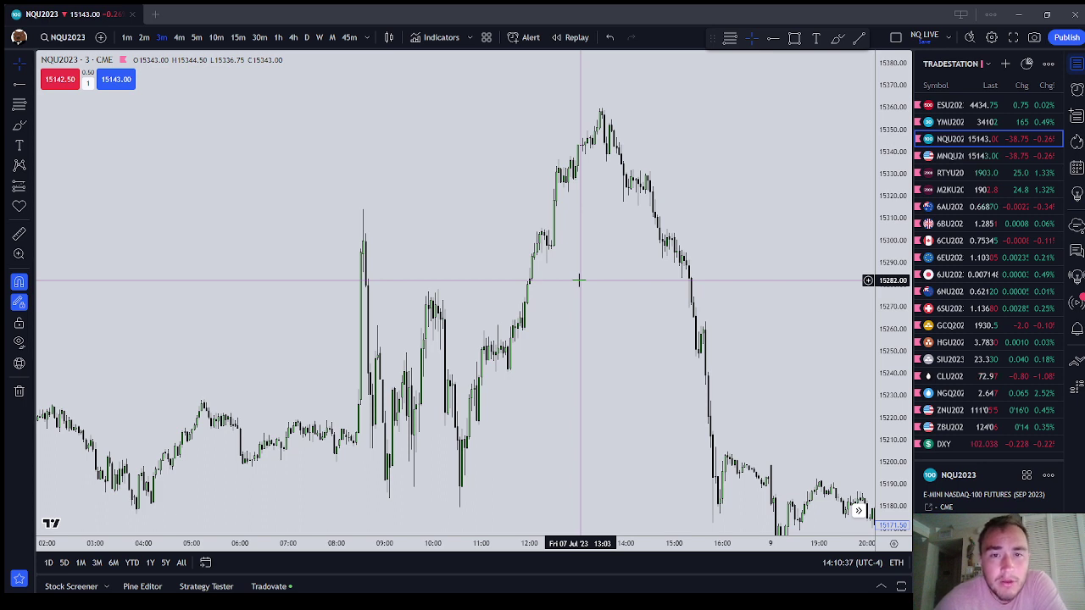
pyautogui.moveTo(589, 279); pyautogui.dragTo(610, 278)
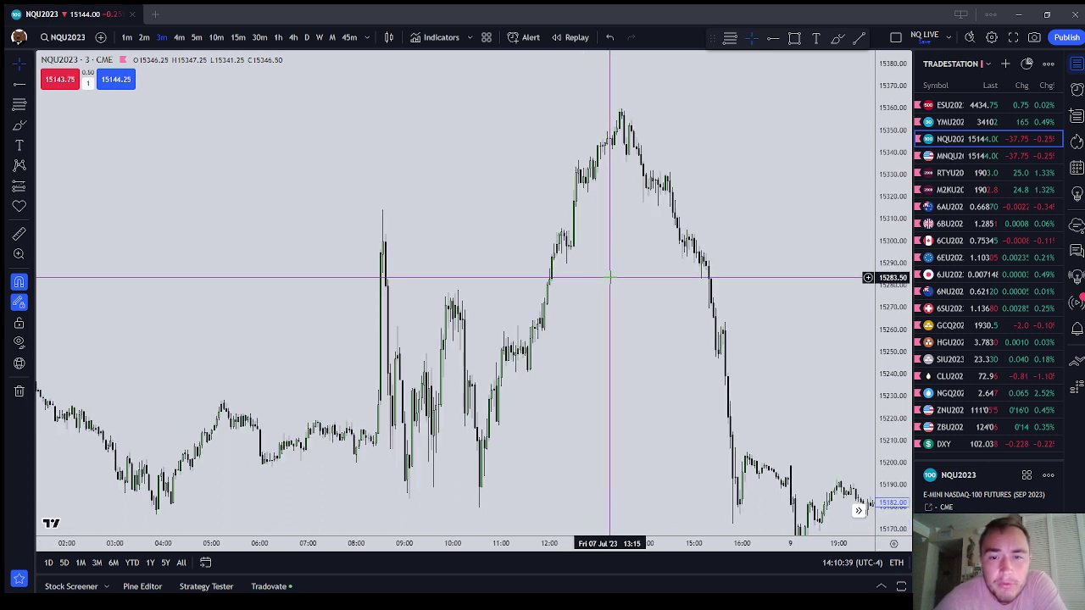
pyautogui.rightClick(609, 277)
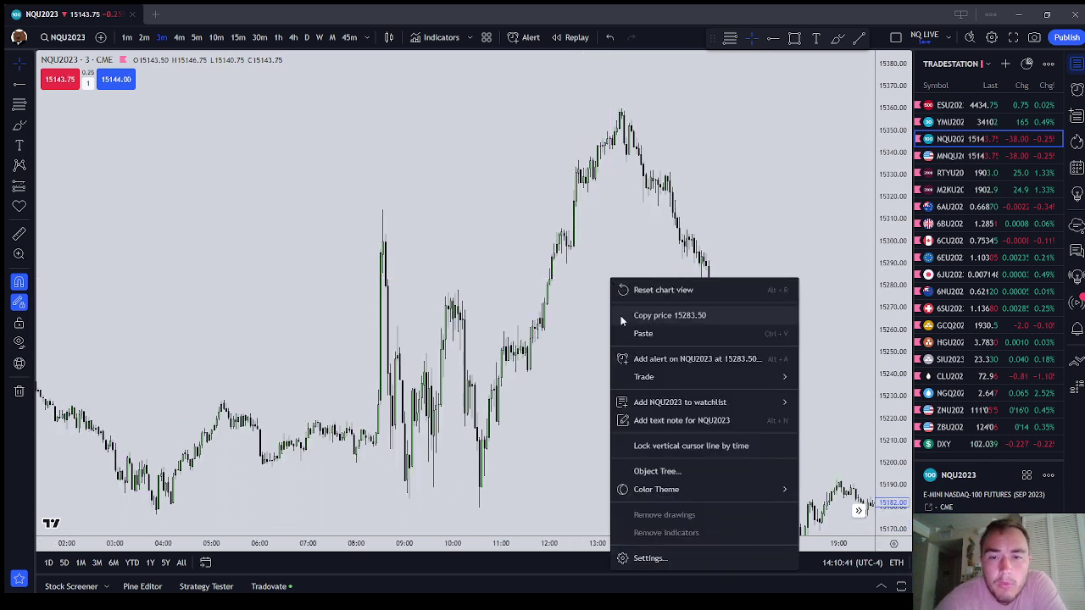
# Step: Switch to the 5-minute timeframe and examine the price action of 5 and 6 July
pyautogui.click(196, 38)
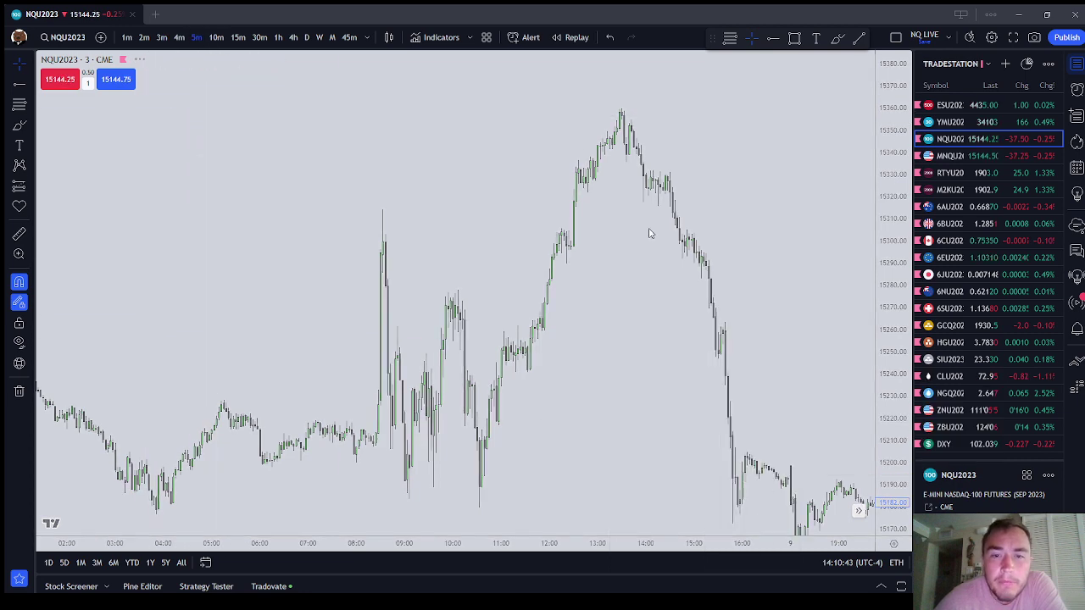
pyautogui.moveTo(673, 230); pyautogui.dragTo(635, 138)
pyautogui.scroll(-4, 635, 138)
pyautogui.scroll(-1, 374, 180)
pyautogui.moveTo(374, 180); pyautogui.dragTo(691, 191)
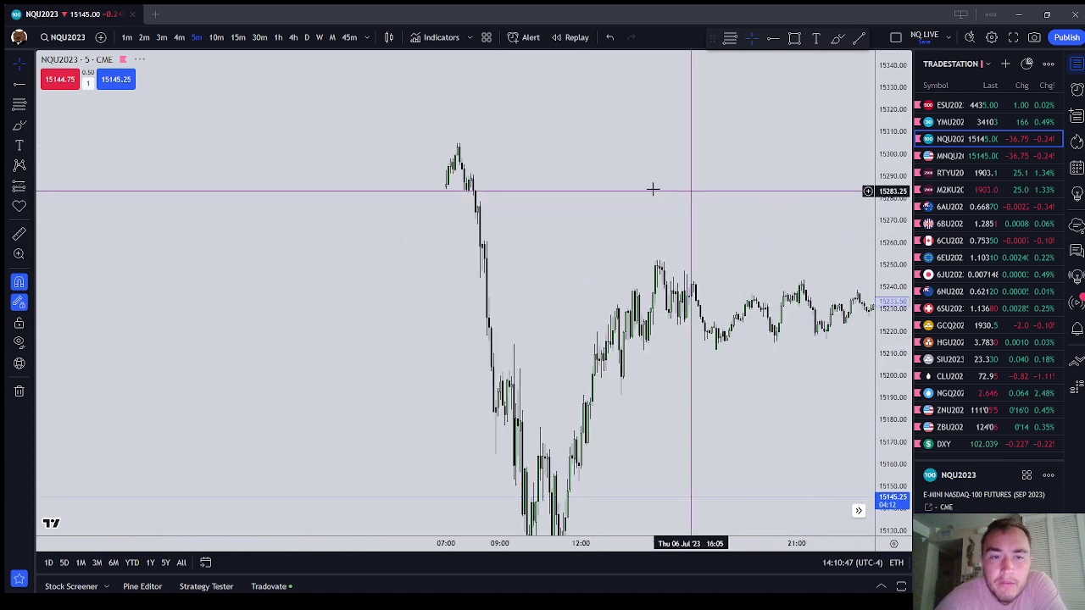
pyautogui.moveTo(501, 165); pyautogui.dragTo(235, 116)
pyautogui.moveTo(588, 164); pyautogui.dragTo(759, 145)
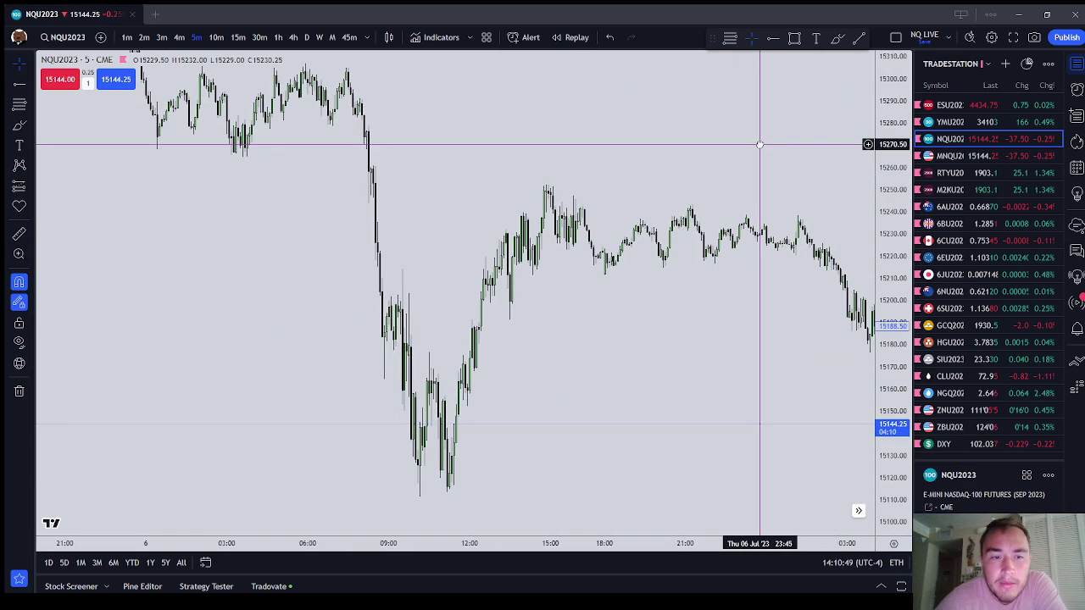
pyautogui.moveTo(399, 154); pyautogui.dragTo(782, 353)
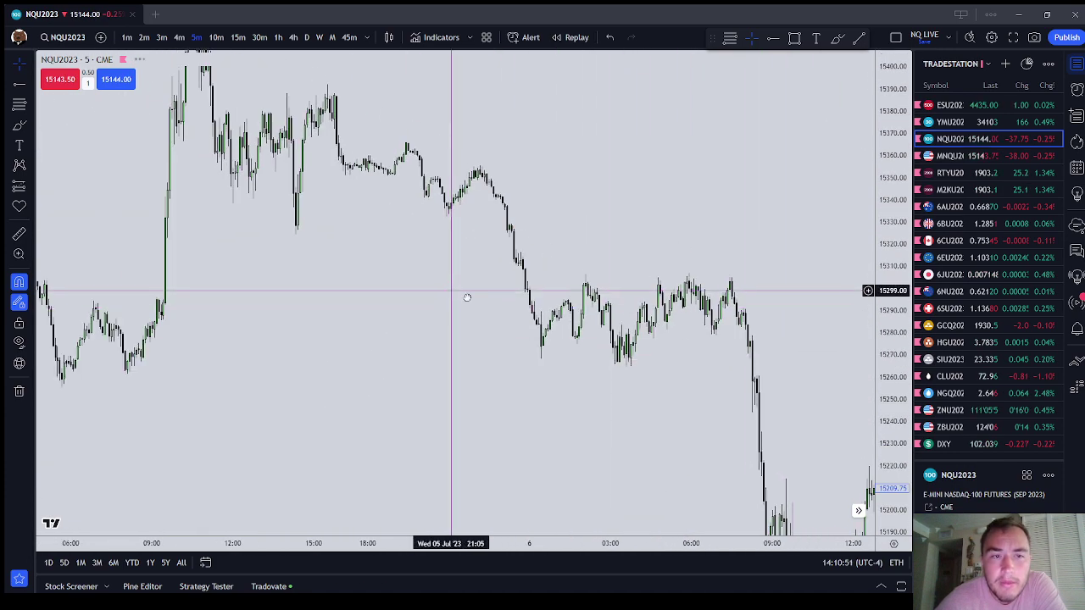
pyautogui.moveTo(467, 298); pyautogui.dragTo(779, 397)
pyautogui.moveTo(620, 343); pyautogui.dragTo(60, 290)
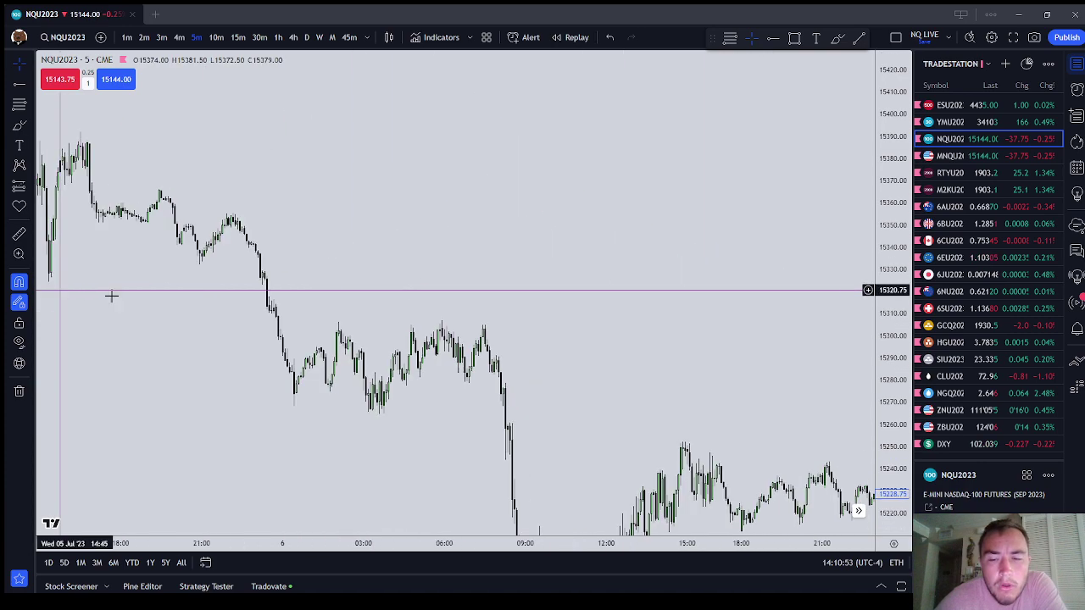
# Step: Examine the 9 and 10 July price action on the 5-minute chart, closing in on the overnight drop and recovery
pyautogui.moveTo(746, 296); pyautogui.dragTo(115, 275)
pyautogui.moveTo(644, 305); pyautogui.dragTo(298, 211)
pyautogui.moveTo(591, 292); pyautogui.dragTo(85, 63)
pyautogui.moveTo(185, 134); pyautogui.dragTo(578, 112)
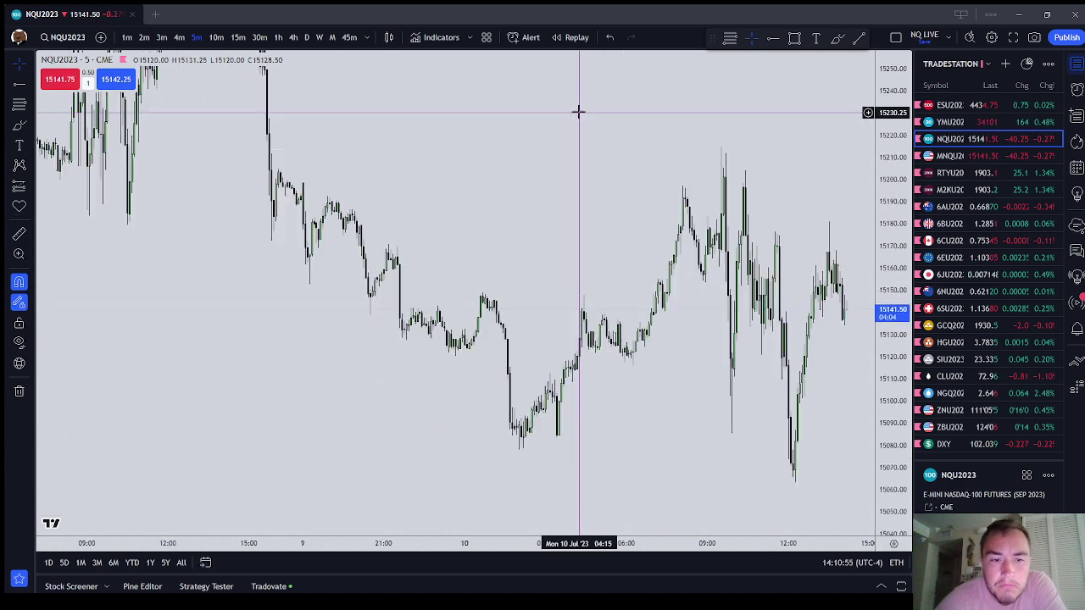
pyautogui.scroll(2, 578, 112)
pyautogui.moveTo(431, 201); pyautogui.dragTo(606, 232)
pyautogui.moveTo(890, 431); pyautogui.dragTo(884, 126)
pyautogui.scroll(3, 593, 274)
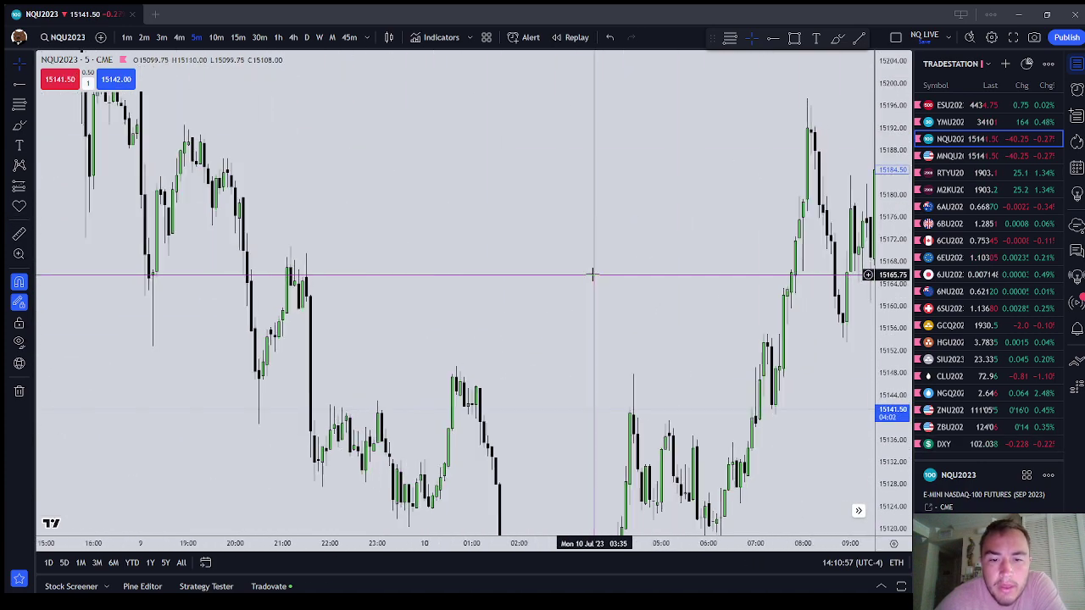
pyautogui.moveTo(594, 275); pyautogui.dragTo(630, 133)
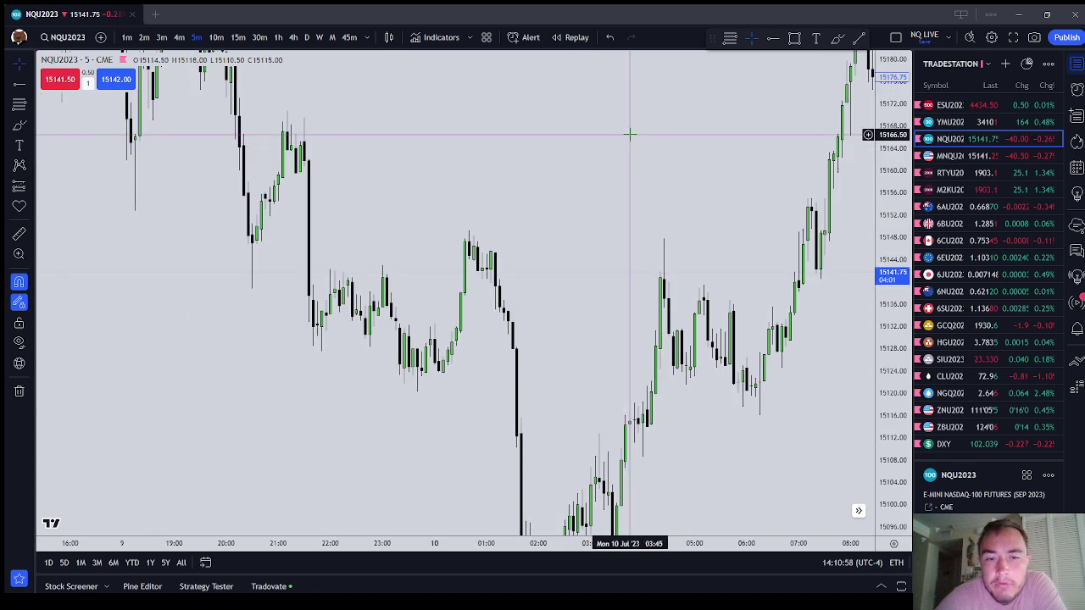
# Step: Return the chart to the 3-minute timeframe and frame the early 10 July price action
pyautogui.rightClick(500, 202)
pyautogui.click(161, 38)
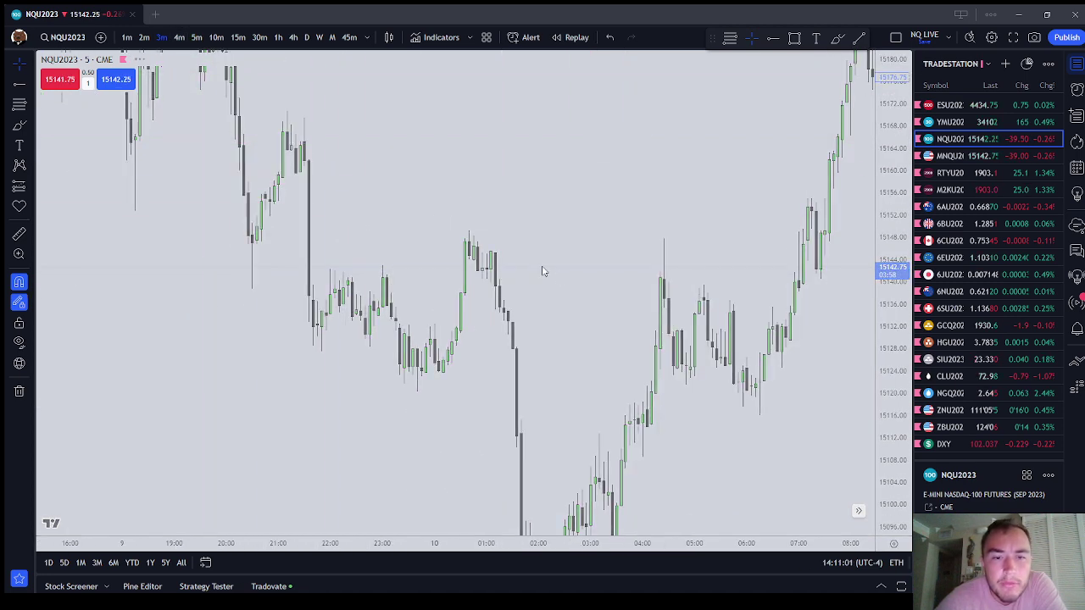
pyautogui.scroll(5, 542, 339)
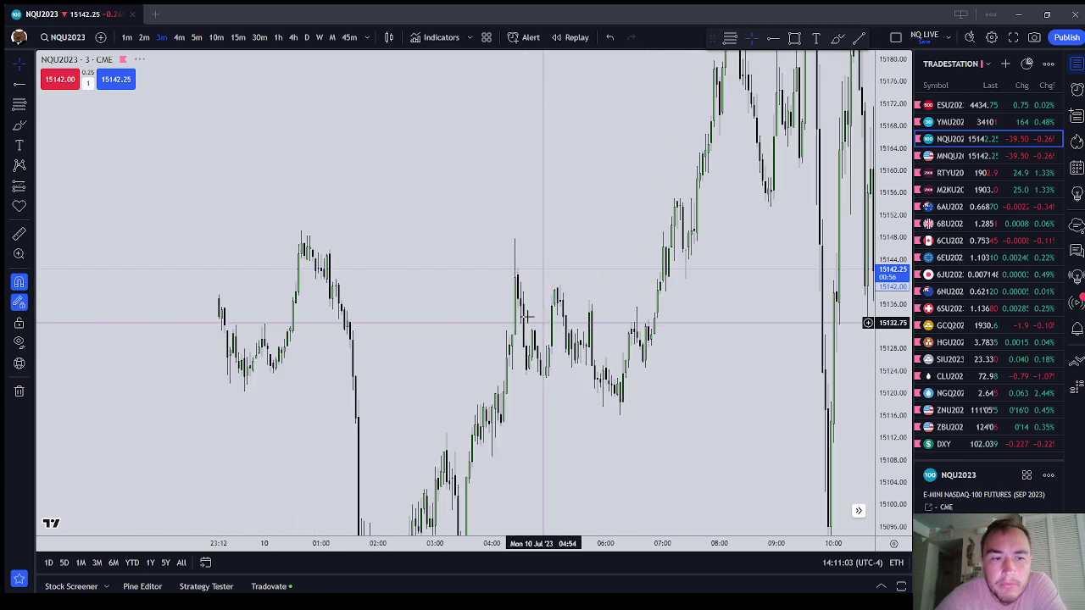
# Step: Show trade executions with their labels on the chart, and frame the trades between 22:00 on 9 July and 01:30 on 10 July
pyautogui.rightClick(615, 331)
pyautogui.click(603, 575)
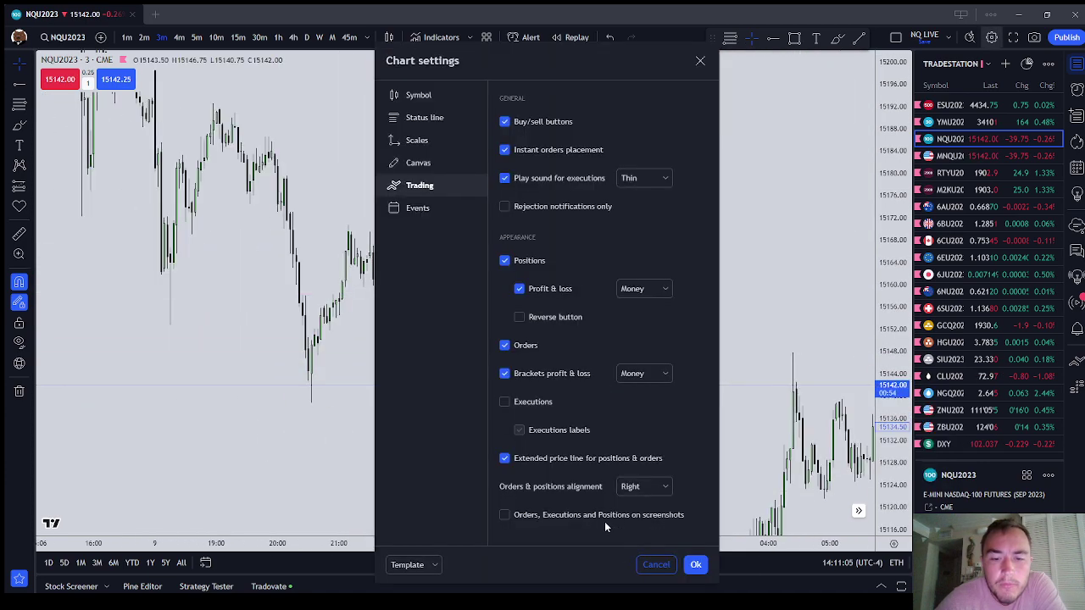
pyautogui.click(695, 565)
pyautogui.moveTo(680, 466); pyautogui.dragTo(664, 296)
pyautogui.scroll(7, 663, 296)
pyautogui.scroll(-1, 545, 287)
pyautogui.moveTo(551, 287); pyautogui.dragTo(731, 327)
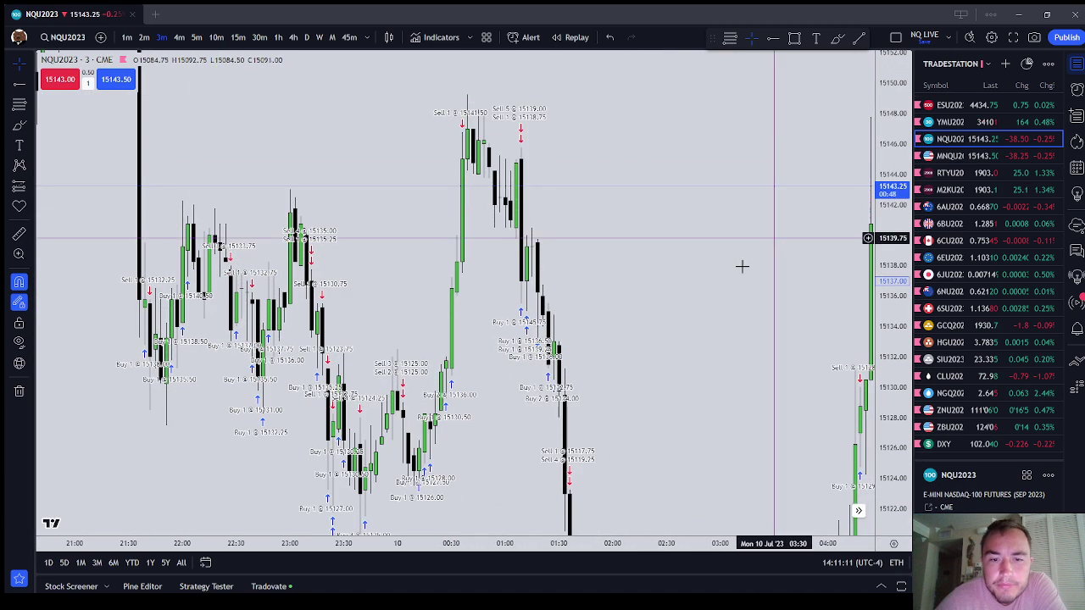
pyautogui.scroll(4, 706, 290)
pyautogui.moveTo(675, 305); pyautogui.dragTo(857, 279)
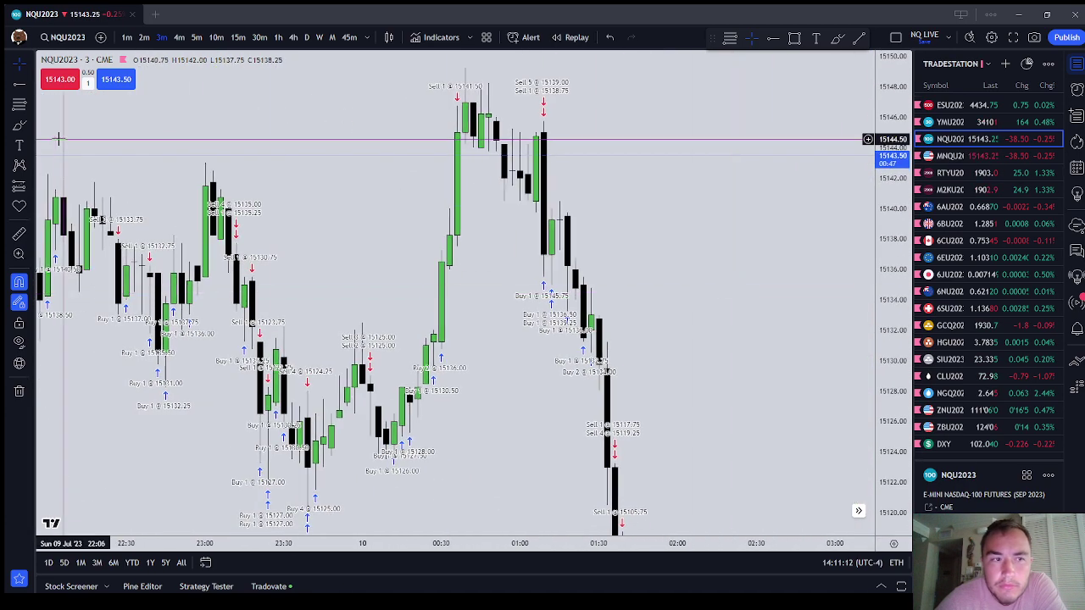
# Step: Circle the buy executions on the decline just before 01:30 on 10 July freehand, and delete the circle again
pyautogui.click(19, 305)
pyautogui.moveTo(624, 347)
pyautogui.mouseDown()
pyautogui.moveTo(567, 276)
pyautogui.moveTo(513, 298)
pyautogui.moveTo(625, 393)
pyautogui.moveTo(623, 330)
pyautogui.mouseUp()
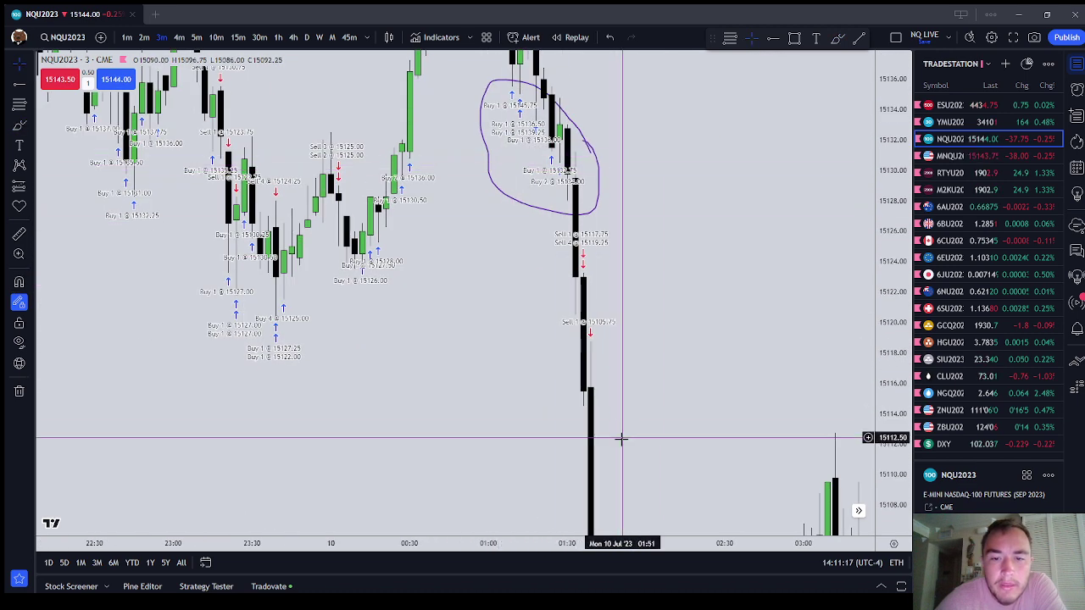
pyautogui.moveTo(621, 439); pyautogui.dragTo(604, 282)
pyautogui.moveTo(617, 105); pyautogui.dragTo(651, 341)
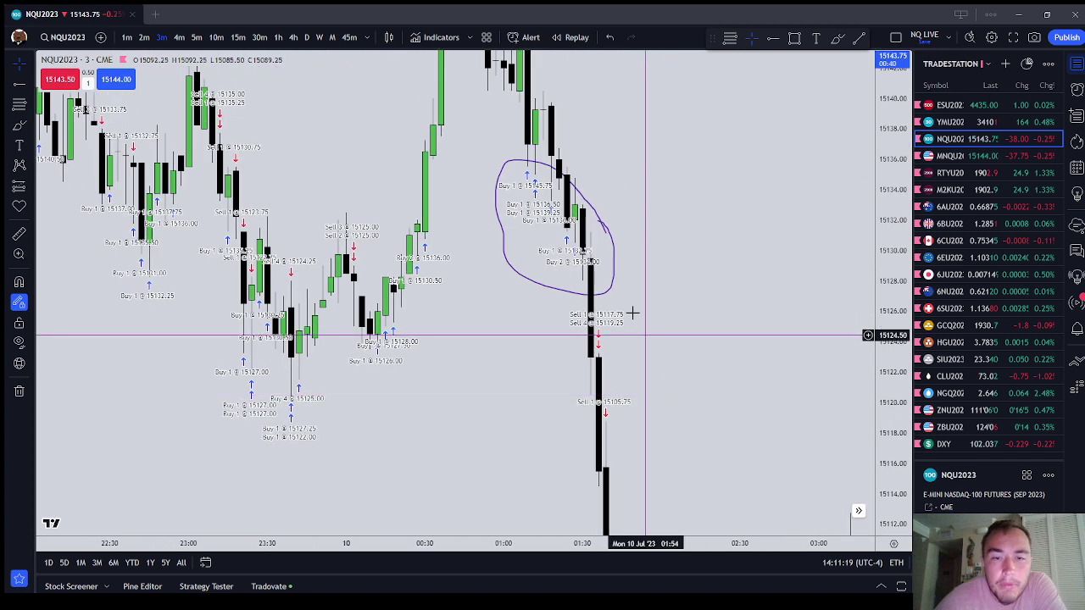
pyautogui.click(583, 194)
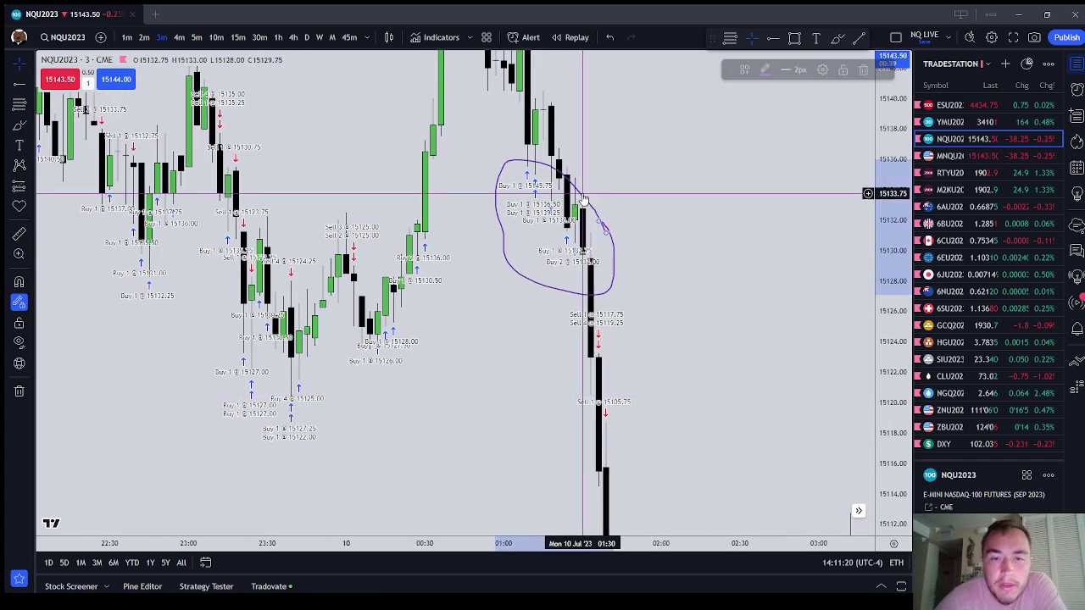
pyautogui.click(866, 69)
pyautogui.moveTo(722, 126); pyautogui.dragTo(729, 255)
# Step: Hide the trade executions from the chart in the trading settings
pyautogui.rightClick(710, 481)
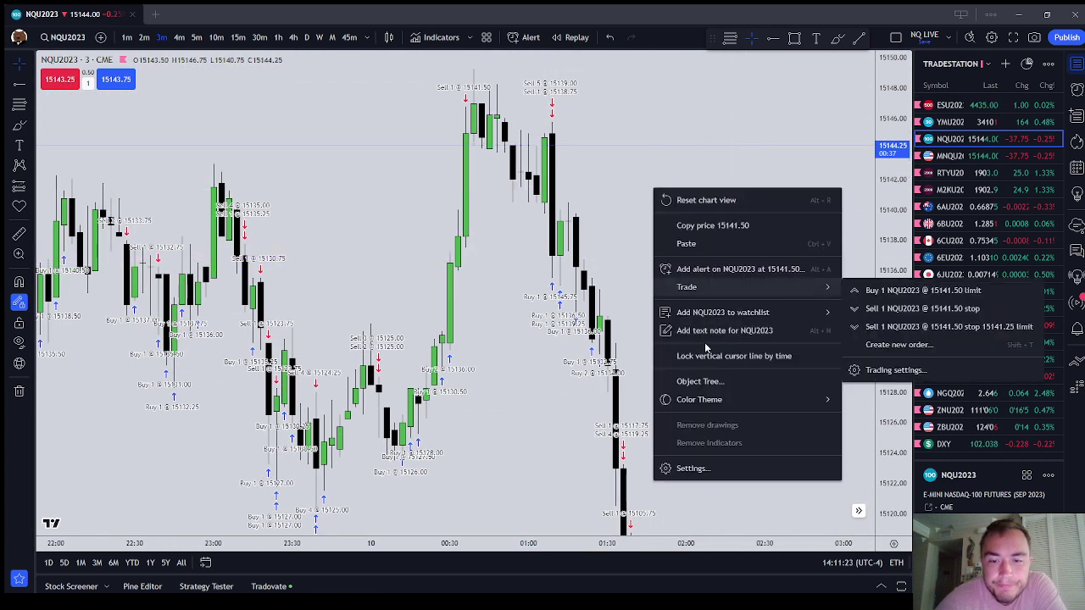
pyautogui.click(710, 481)
pyautogui.rightClick(698, 435)
pyautogui.click(729, 584)
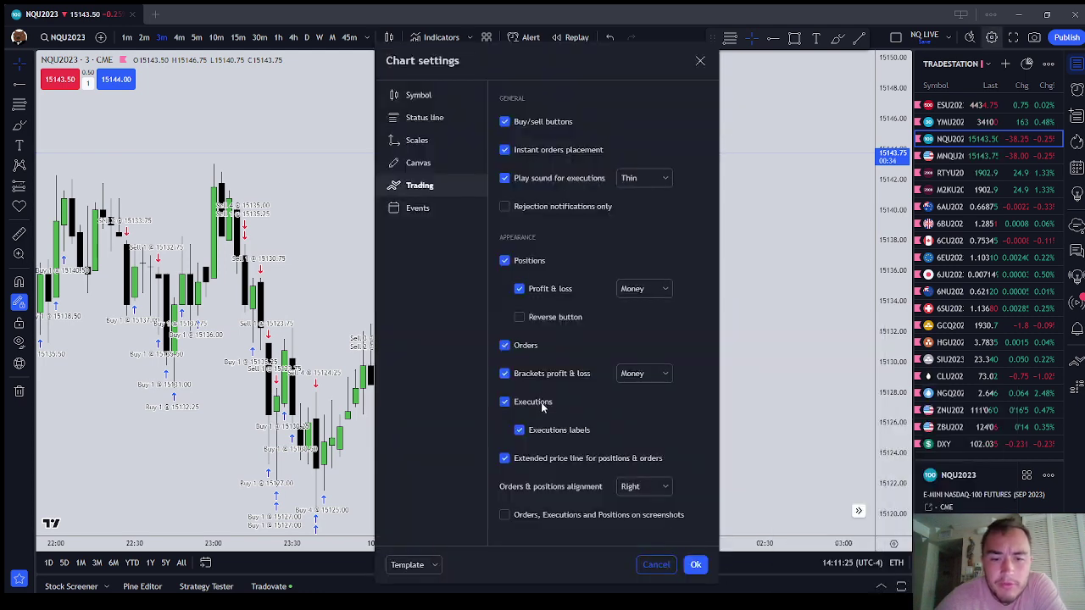
pyautogui.click(540, 402)
pyautogui.click(543, 405)
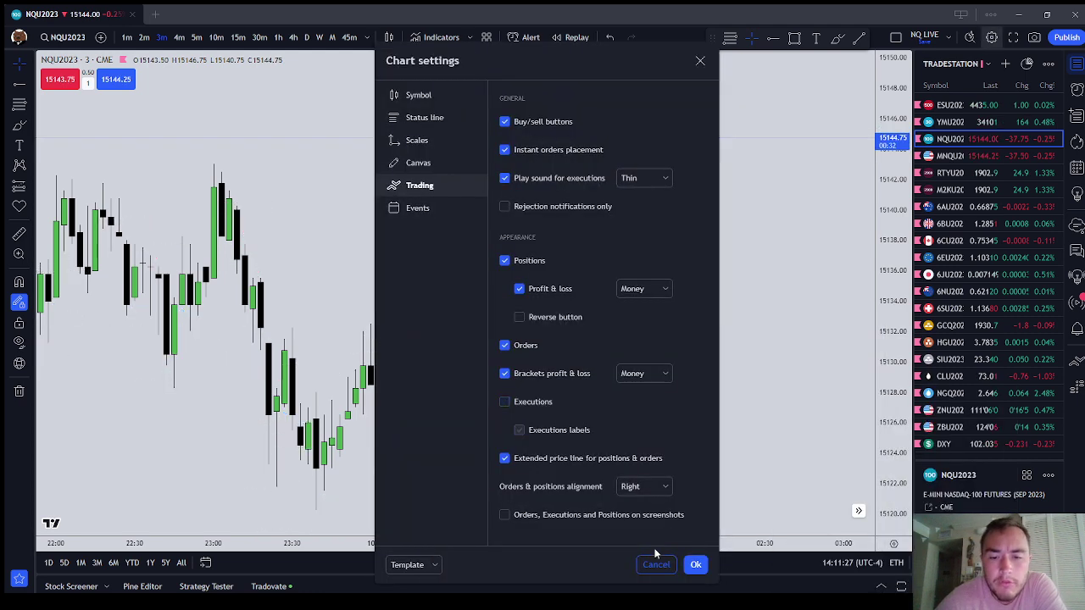
pyautogui.click(695, 564)
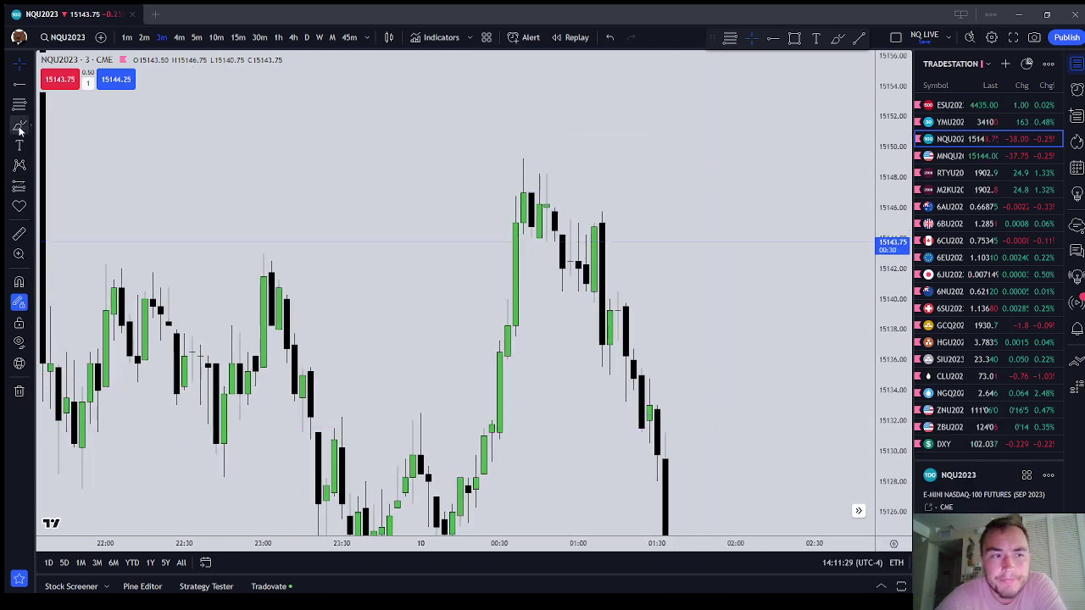
# Step: With magnet snapping on, draw a rectangle from 15144.25 to 15140.00 across the 10 July peak, spanning 00:06 to 02:27
pyautogui.click(795, 39)
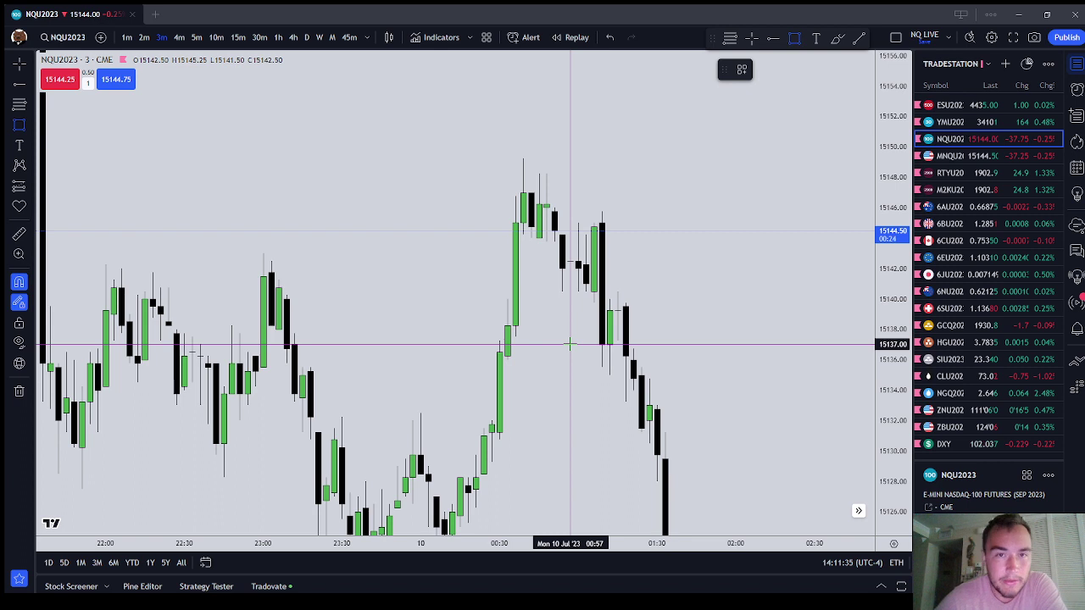
pyautogui.moveTo(523, 235); pyautogui.dragTo(507, 299)
pyautogui.moveTo(664, 258); pyautogui.dragTo(654, 262)
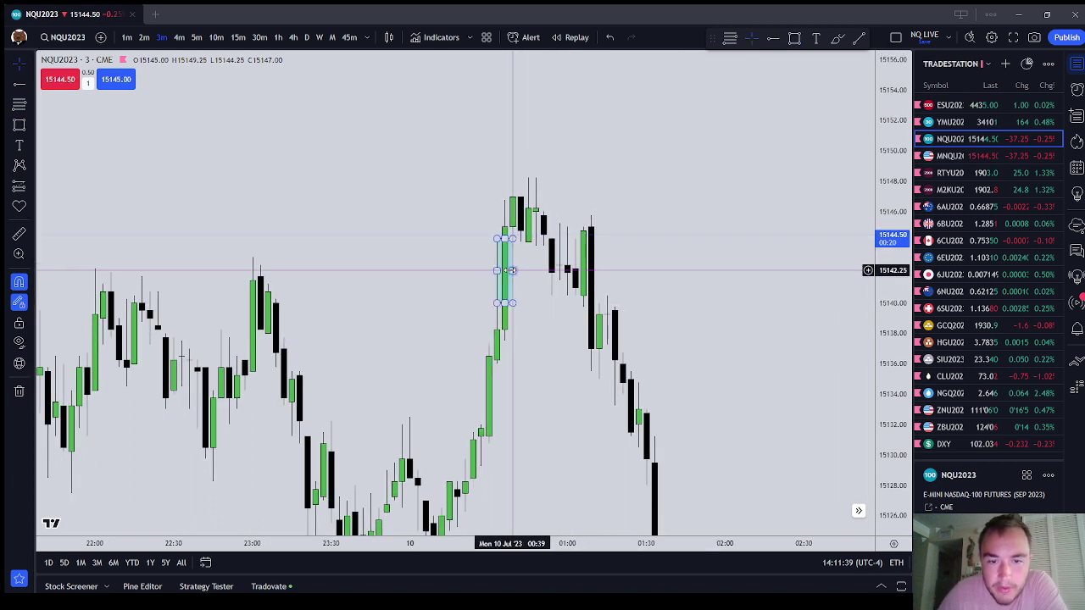
pyautogui.moveTo(513, 270); pyautogui.dragTo(796, 271)
pyautogui.moveTo(497, 271); pyautogui.dragTo(428, 271)
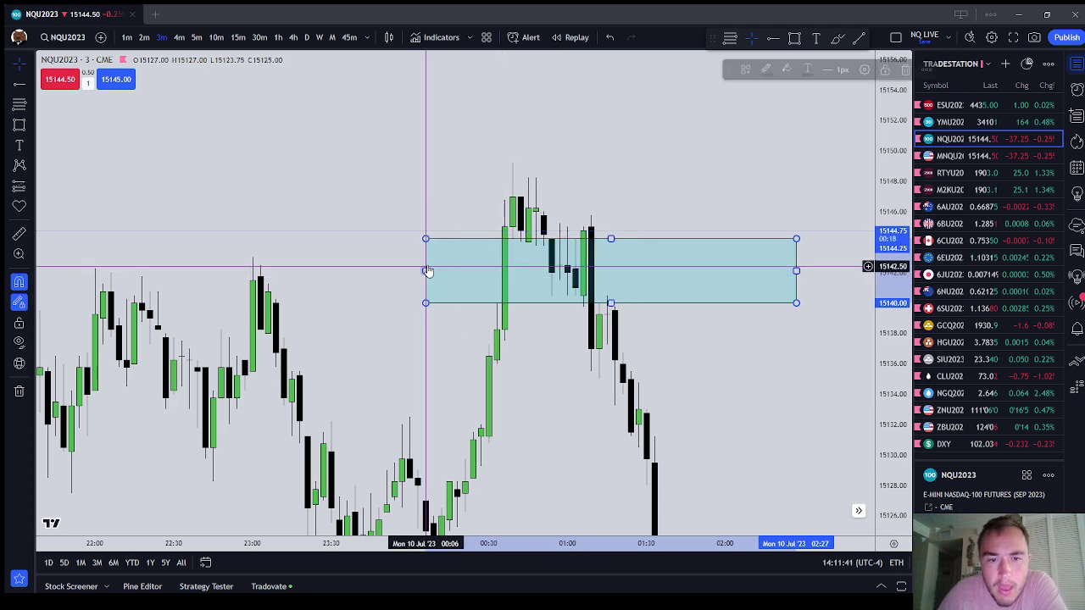
# Step: Shorten the rectangle so that it ends at 01:36 on 10 July
pyautogui.scroll(-3, 450, 208)
pyautogui.moveTo(450, 208); pyautogui.dragTo(454, 315)
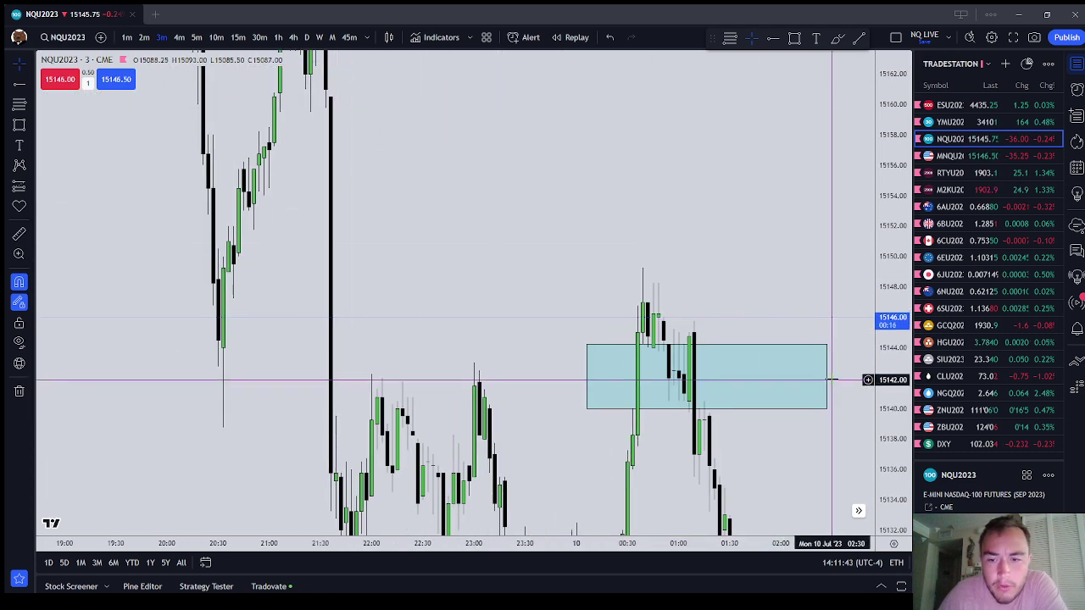
pyautogui.moveTo(827, 376); pyautogui.dragTo(743, 381)
pyautogui.scroll(-1, 743, 384)
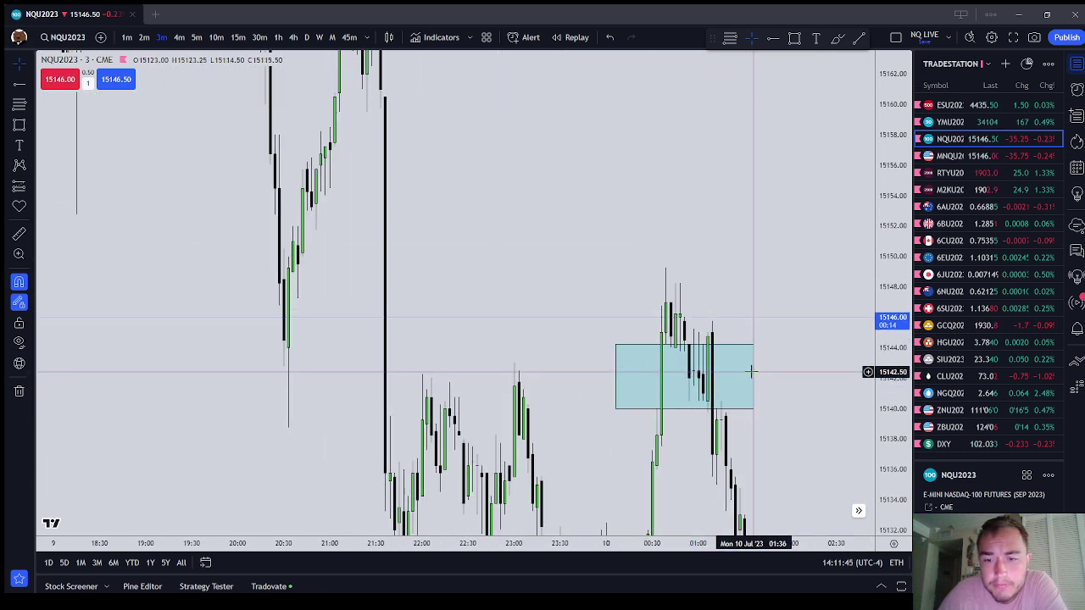
# Step: Label the rectangle with the text IFVG
pyautogui.doubleClick(746, 379)
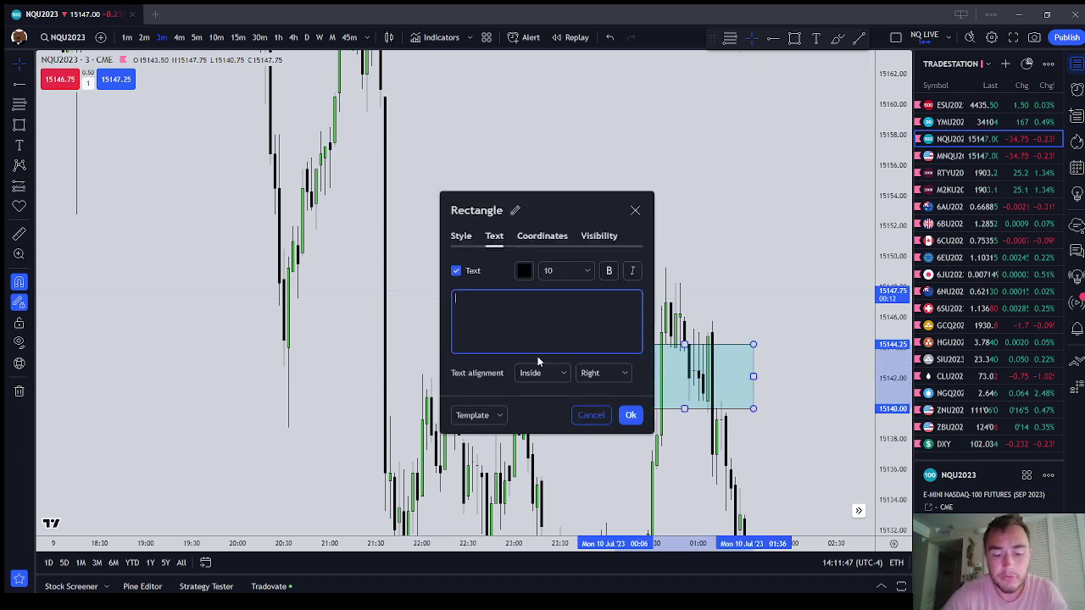
pyautogui.write('IFVG')
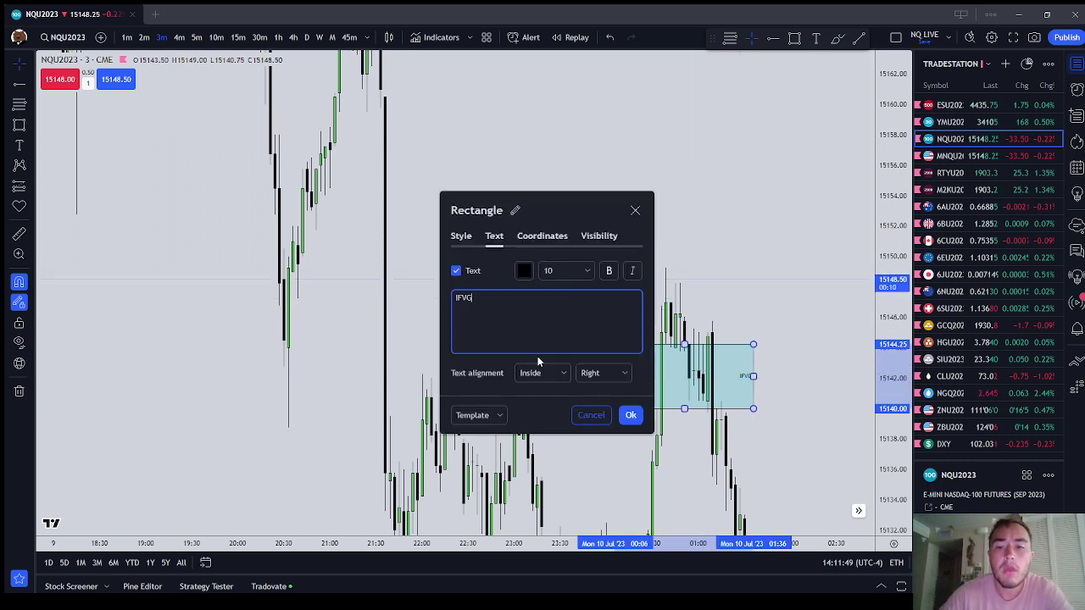
pyautogui.click(631, 415)
pyautogui.rightClick(807, 433)
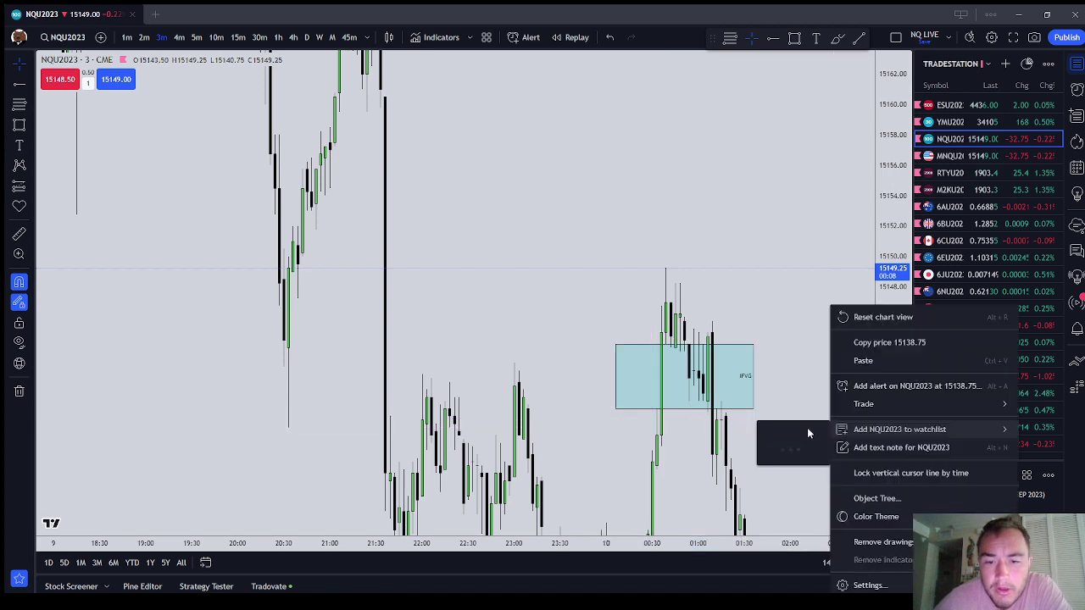
# Step: With magnet snapping off, circle the candles inside the IFVG rectangle just after 01:00 on 10 July using the Brush
pyautogui.moveTo(650, 424); pyautogui.dragTo(632, 407)
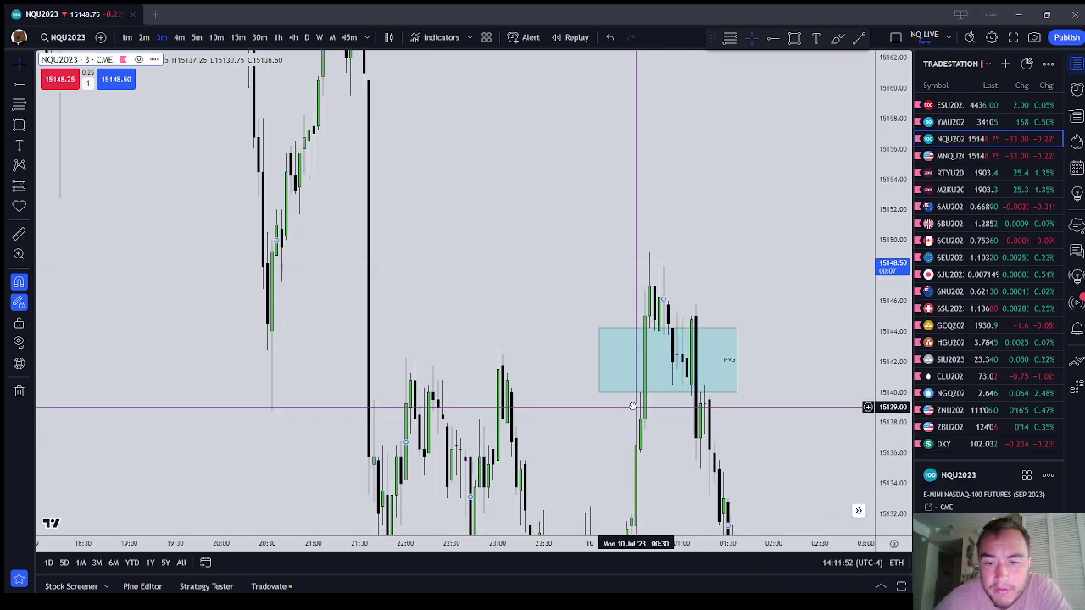
pyautogui.click(695, 400)
pyautogui.moveTo(720, 305); pyautogui.dragTo(676, 291)
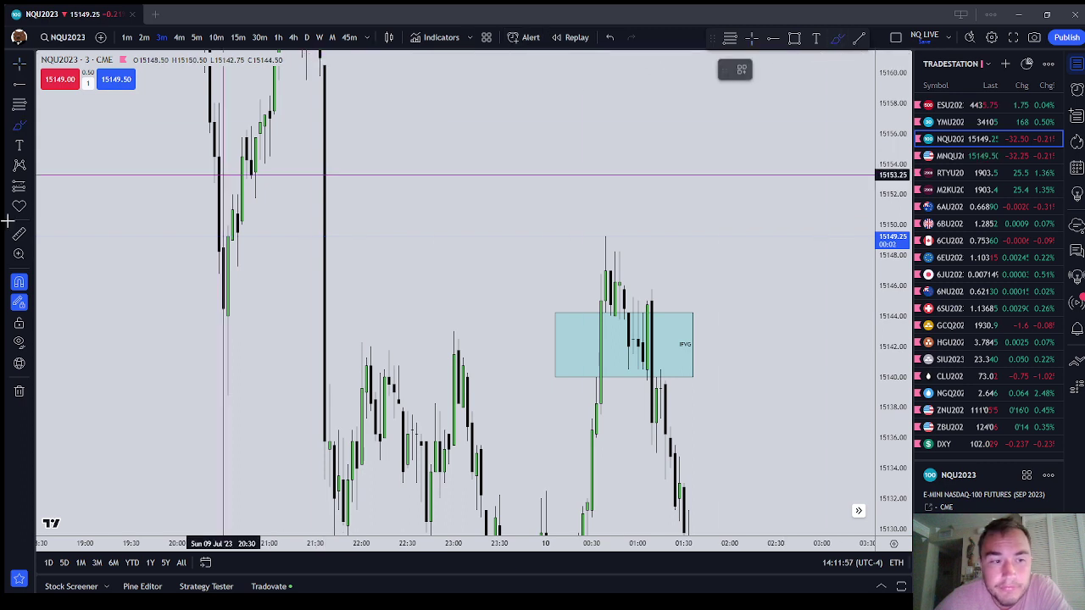
pyautogui.moveTo(648, 380)
pyautogui.mouseDown()
pyautogui.moveTo(670, 353)
pyautogui.moveTo(670, 296)
pyautogui.moveTo(634, 332)
pyautogui.moveTo(638, 389)
pyautogui.moveTo(660, 384)
pyautogui.mouseUp()
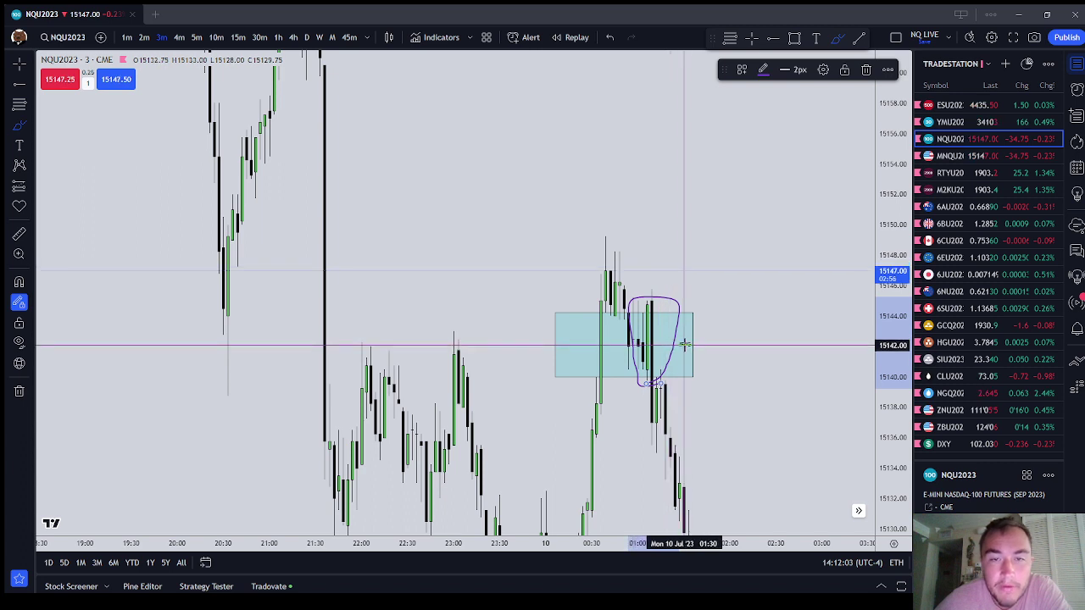
pyautogui.moveTo(731, 358); pyautogui.dragTo(641, 357)
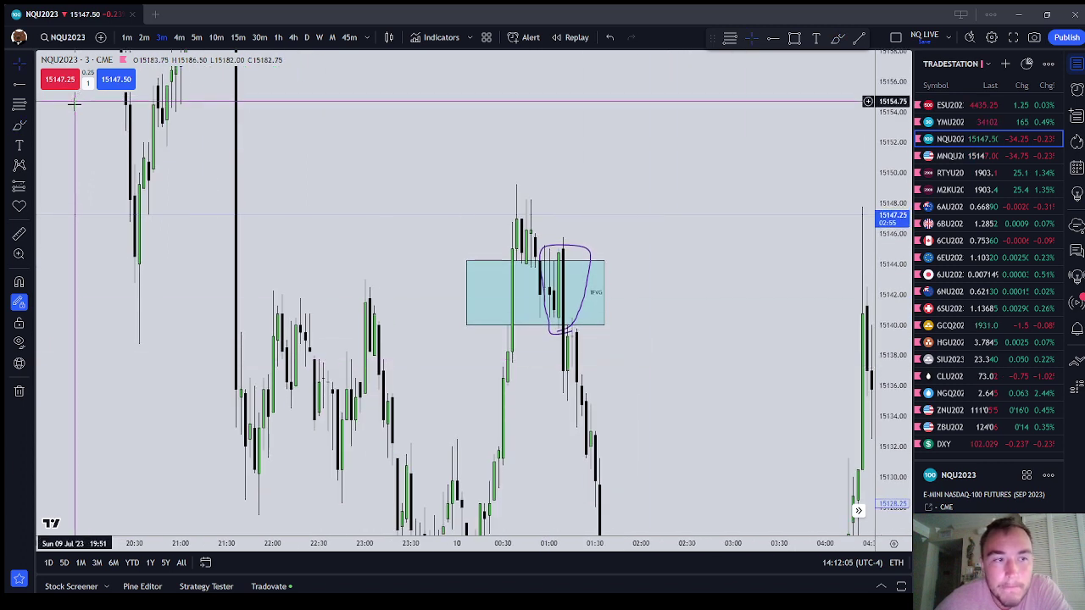
# Step: Draw a Fib retracement from 15138.25 to 15140.00 at 00:33 on 10 July and apply the 0.25 - 0.50 - 0.75 (Red) template
pyautogui.click(19, 105)
pyautogui.click(506, 351)
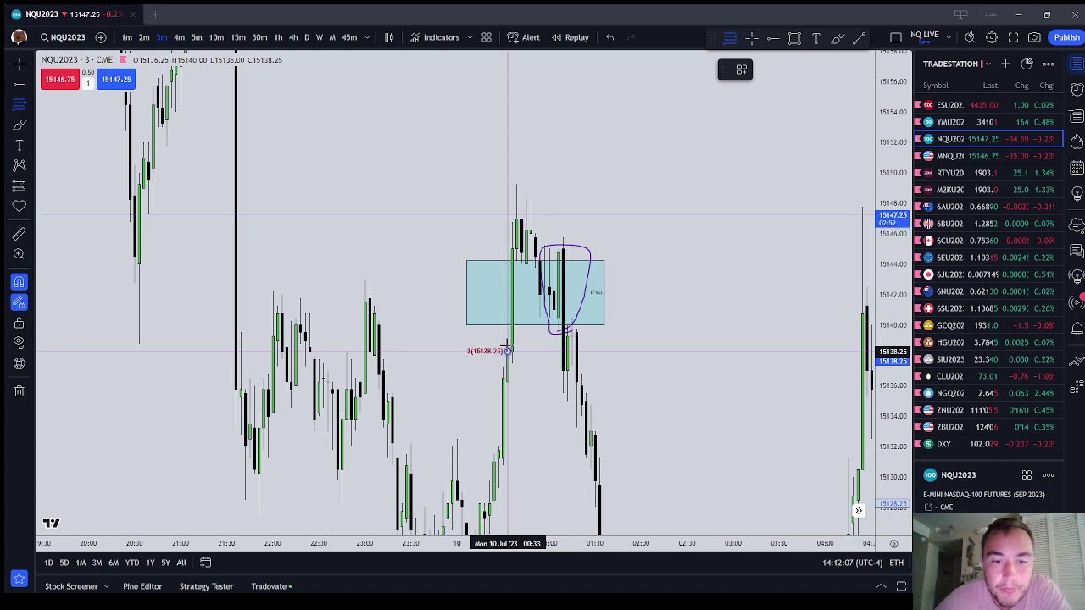
pyautogui.click(506, 325)
pyautogui.click(742, 69)
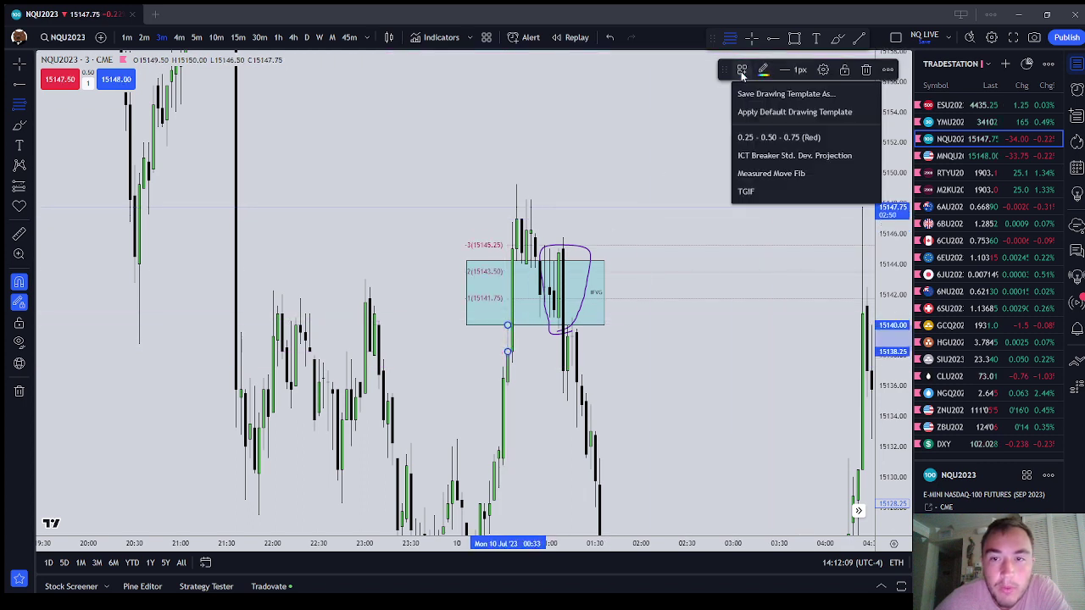
pyautogui.click(770, 157)
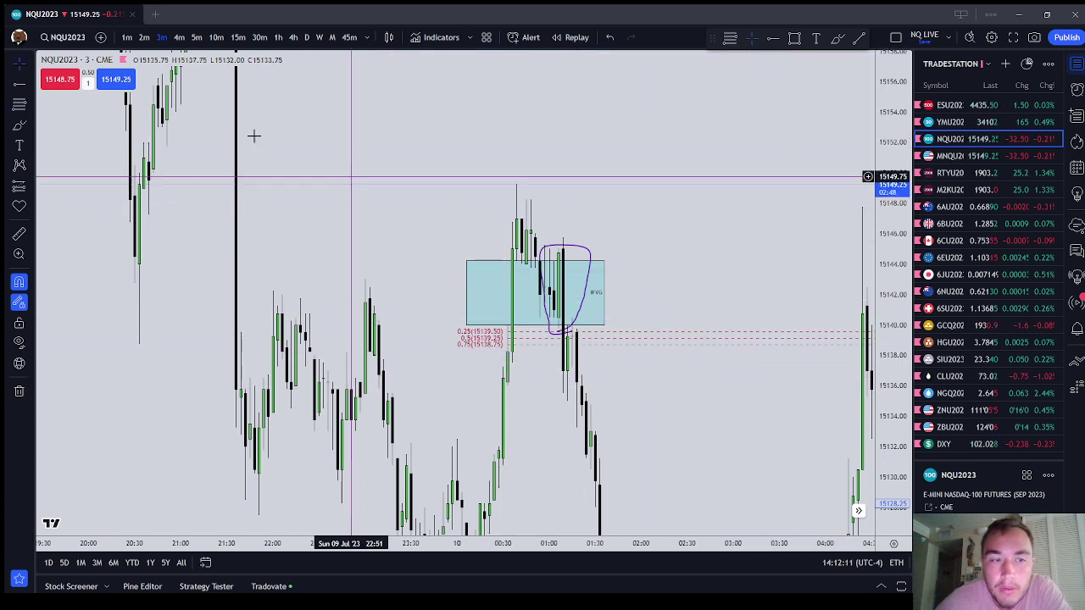
# Step: With magnet snapping off, brush a horizontal line at about 15138.75 from about 00:36 to 01:42 on 10 July
pyautogui.click(20, 127)
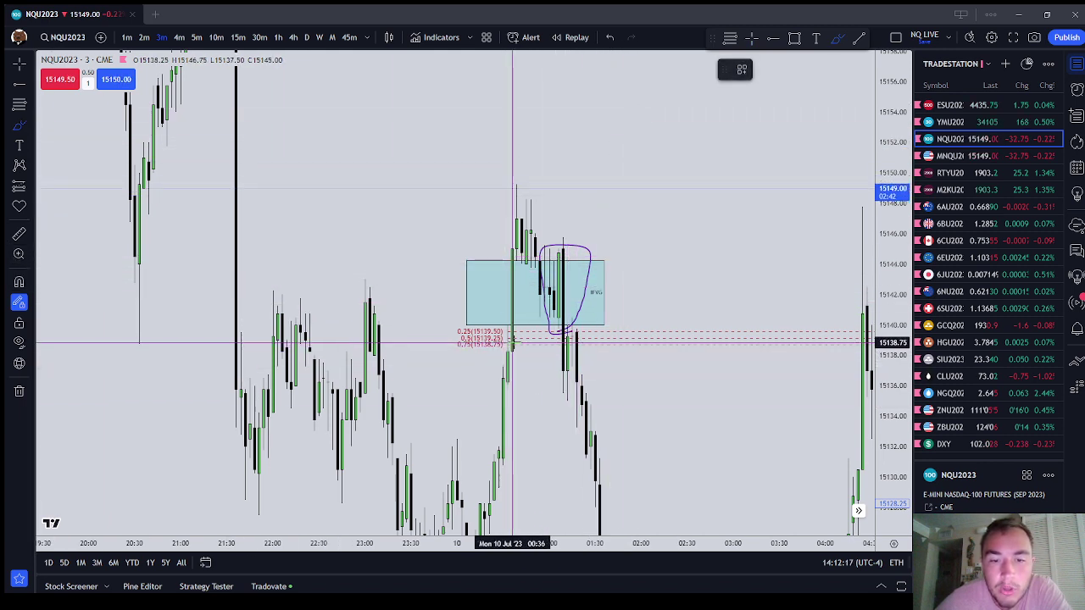
pyautogui.moveTo(512, 341); pyautogui.dragTo(550, 344)
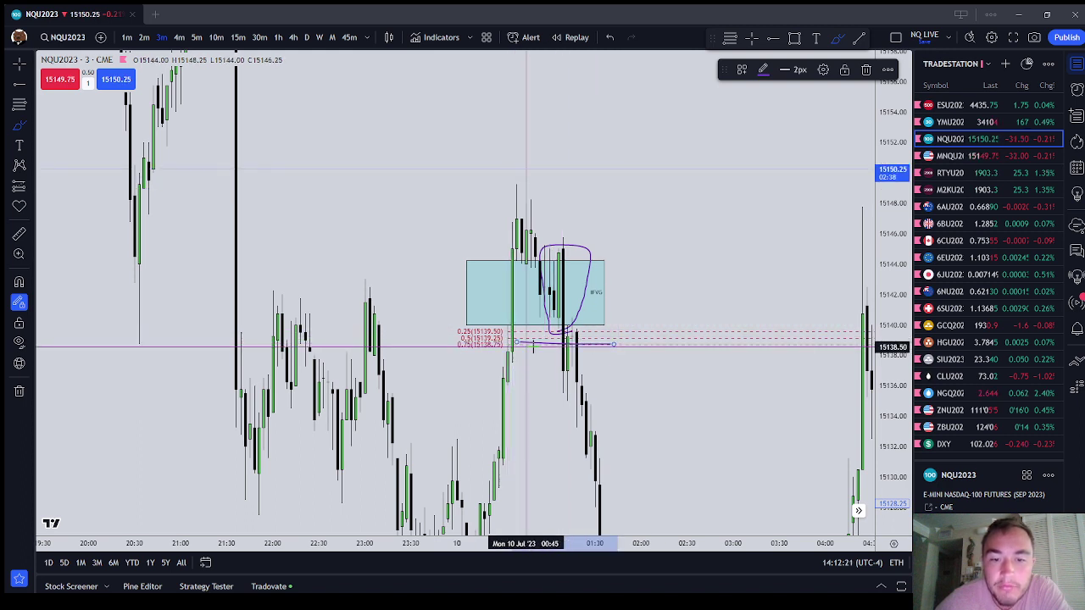
pyautogui.press('Escape')
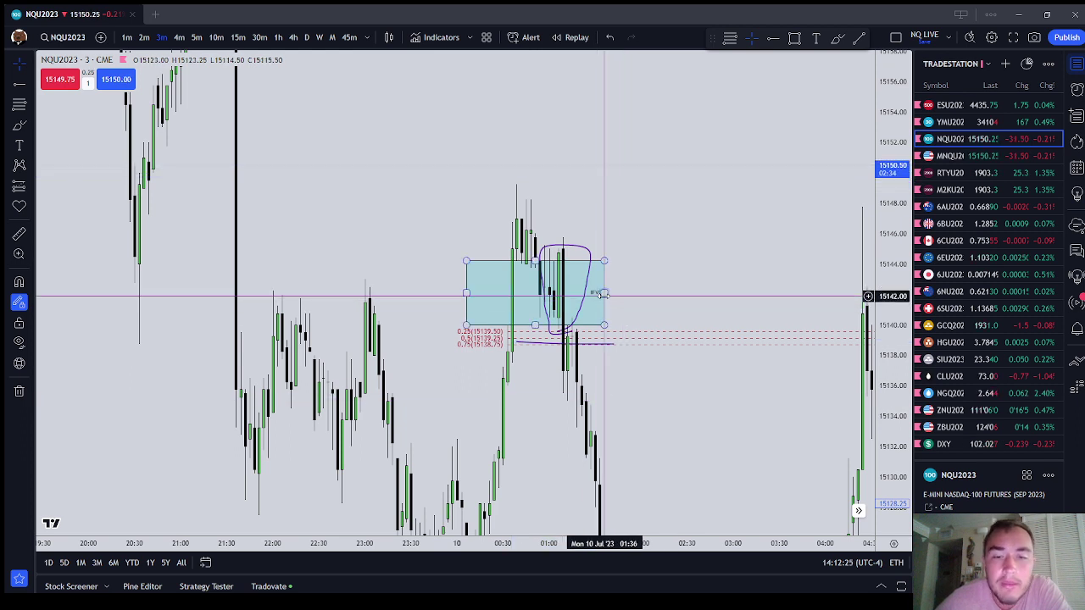
# Step: Delete the IFVG rectangle and the red Fib retracement just below it
pyautogui.click(601, 293)
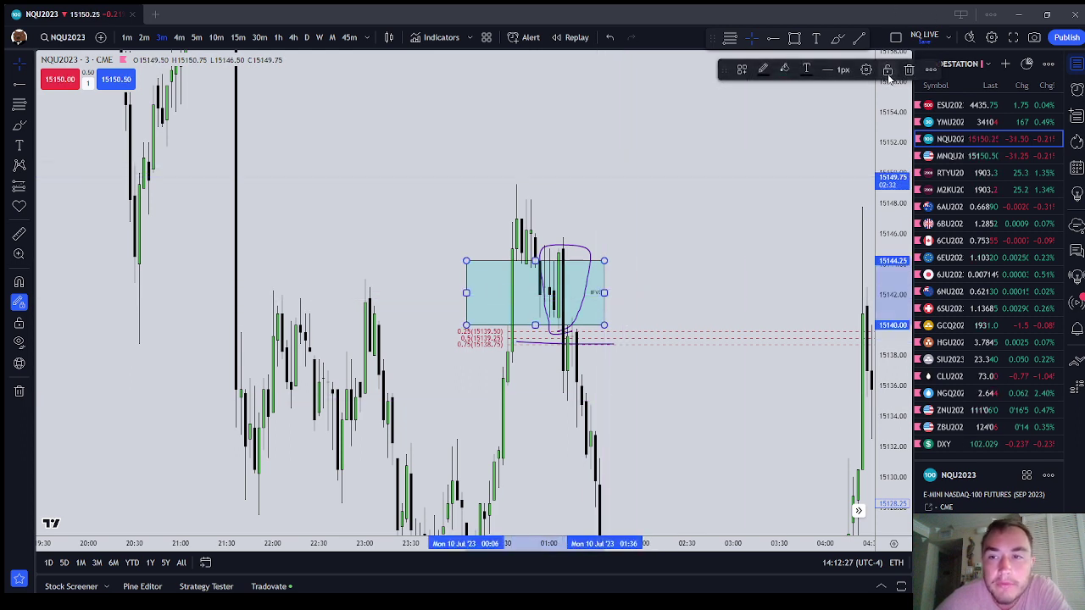
pyautogui.click(909, 69)
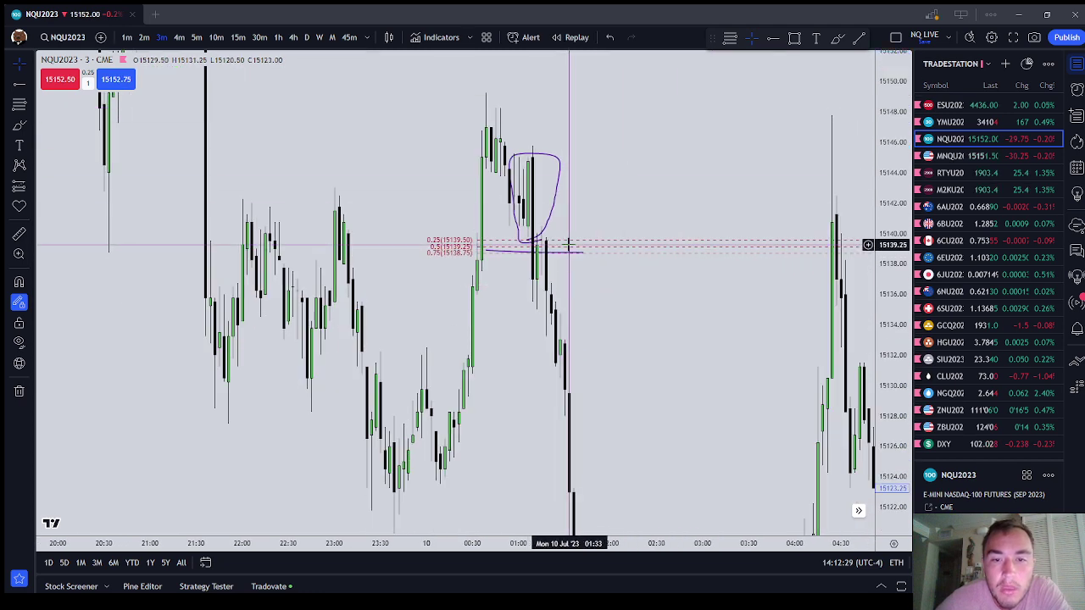
pyautogui.click(568, 246)
pyautogui.click(869, 71)
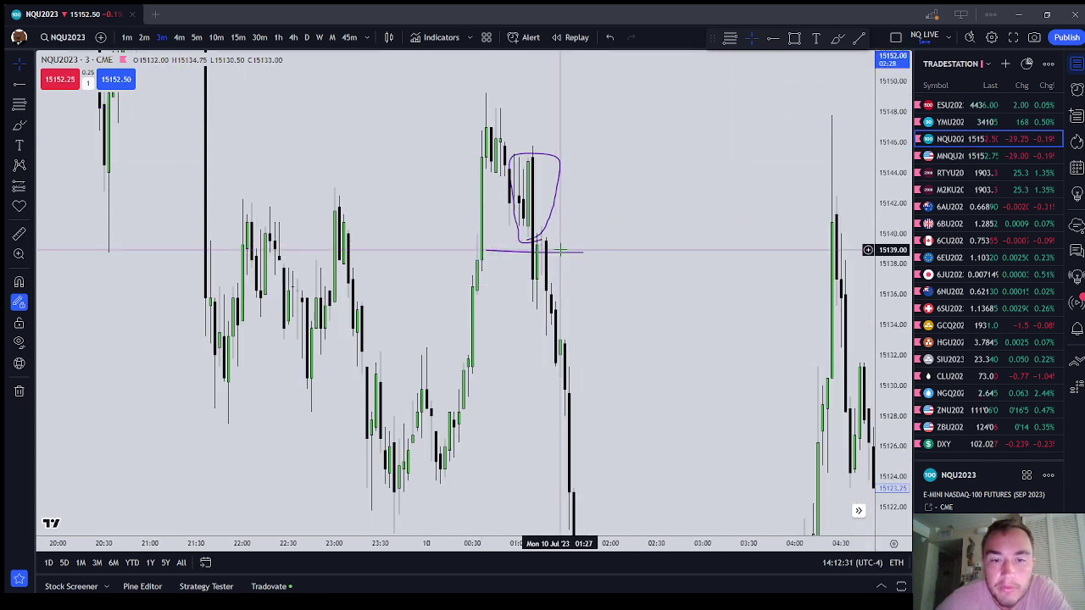
# Step: Delete the Brush circle around the candles just after 01:00 and the horizontal Brush line beneath it
pyautogui.click(557, 205)
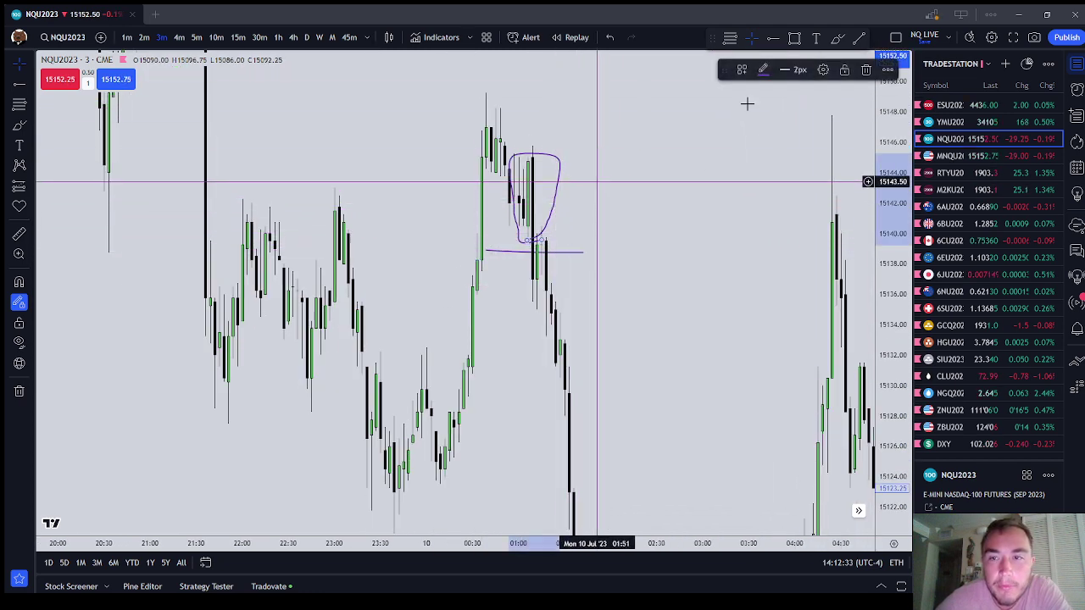
pyautogui.press('Delete')
pyautogui.click(576, 252)
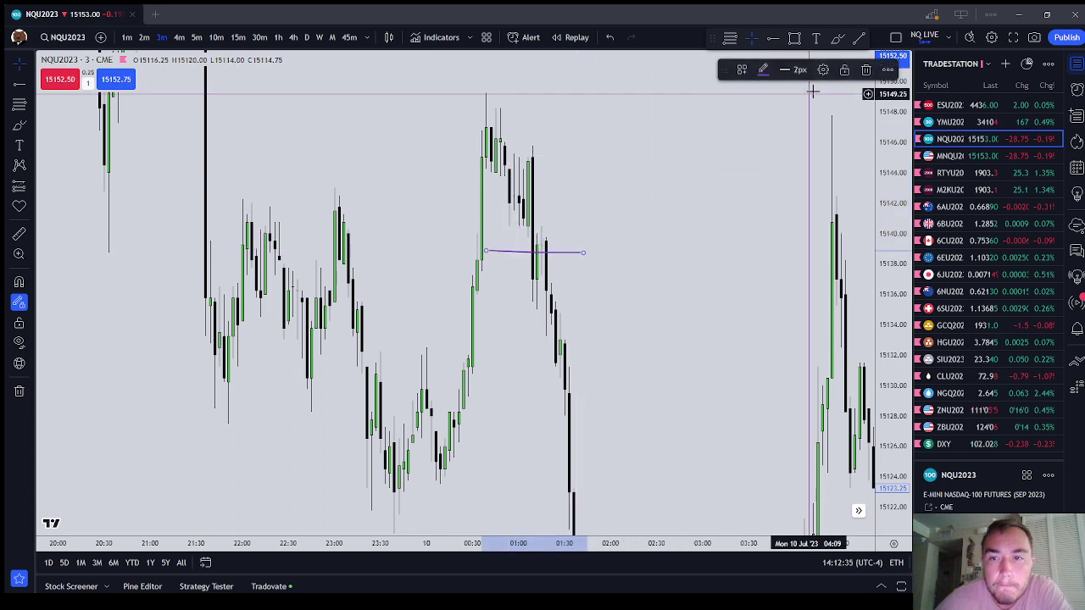
pyautogui.click(864, 72)
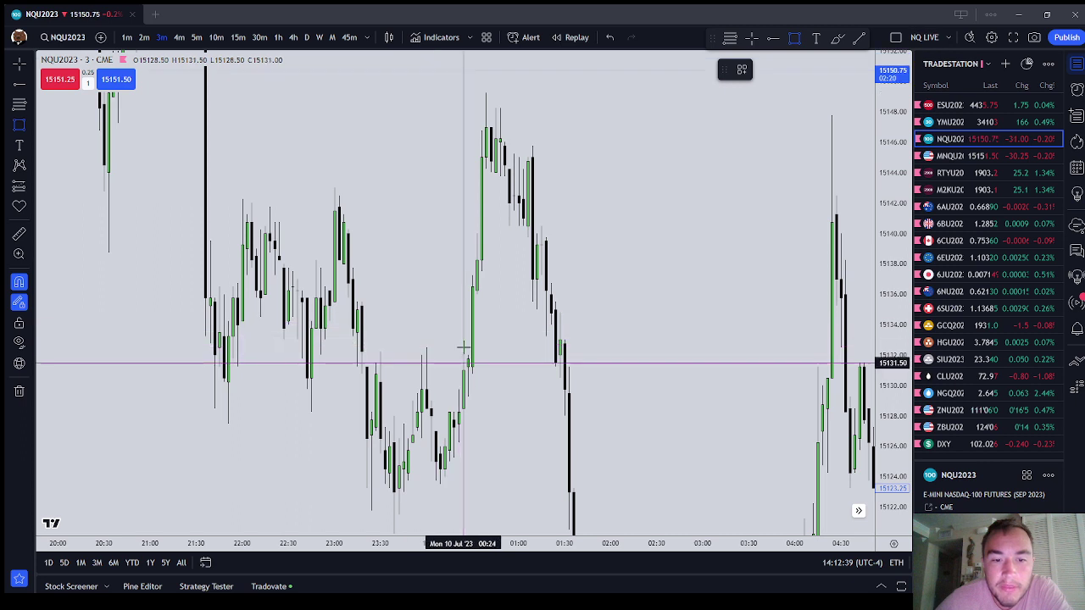
# Step: With magnet snapping on, draw a rectangle from 15132.00 to 15136.00 spanning 00:09 to 01:54 on 10 July
pyautogui.moveTo(469, 354)
pyautogui.mouseDown()
pyautogui.moveTo(472, 285)
pyautogui.moveTo(606, 331)
pyautogui.moveTo(475, 329)
pyautogui.moveTo(626, 333)
pyautogui.moveTo(601, 333)
pyautogui.mouseUp()
pyautogui.moveTo(469, 325); pyautogui.dragTo(440, 327)
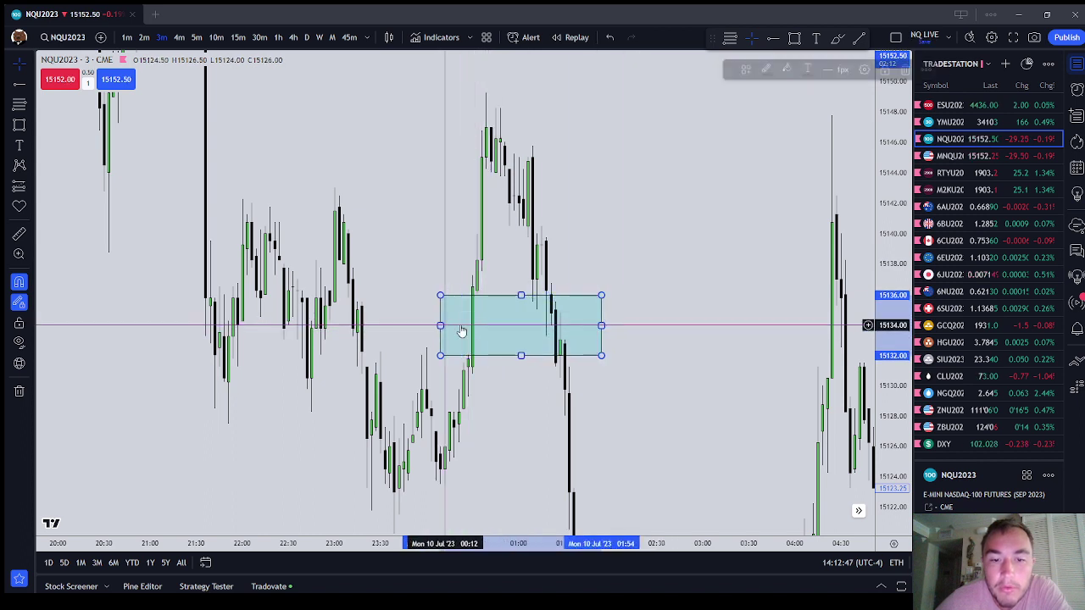
pyautogui.click(805, 118)
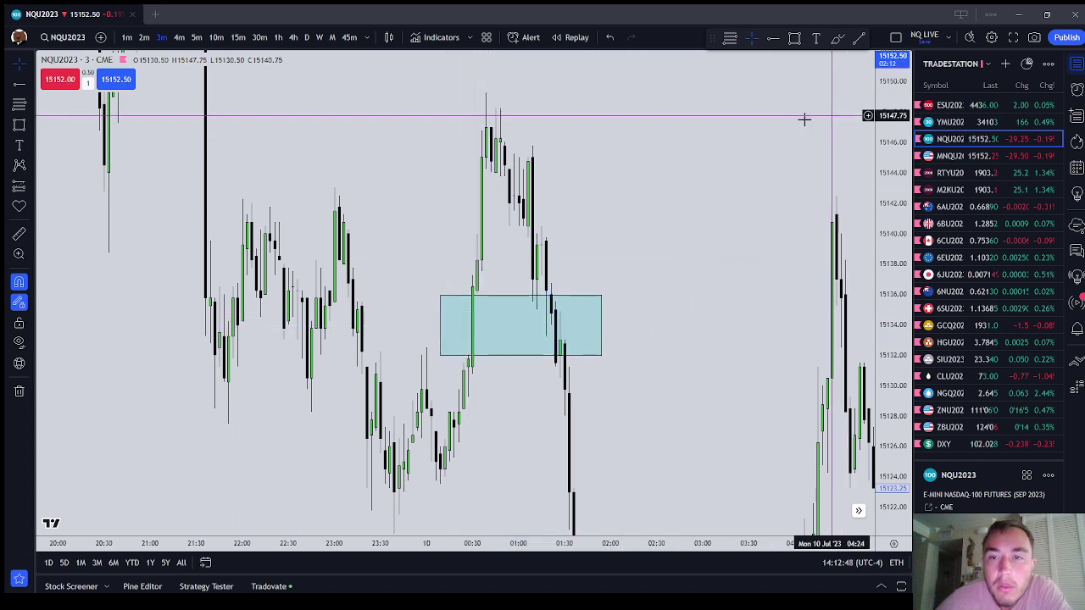
# Step: With magnet snapping off, circle the rectangle's lower edge near 00:30 and the candles inside it just before 01:30 using the Brush
pyautogui.click(838, 39)
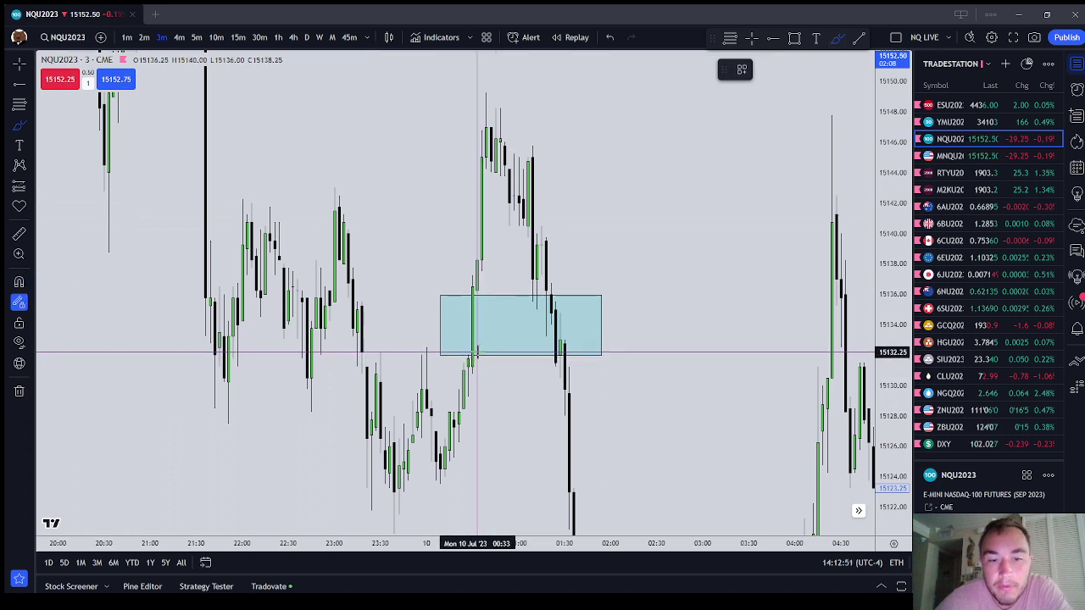
pyautogui.moveTo(451, 348); pyautogui.dragTo(462, 354)
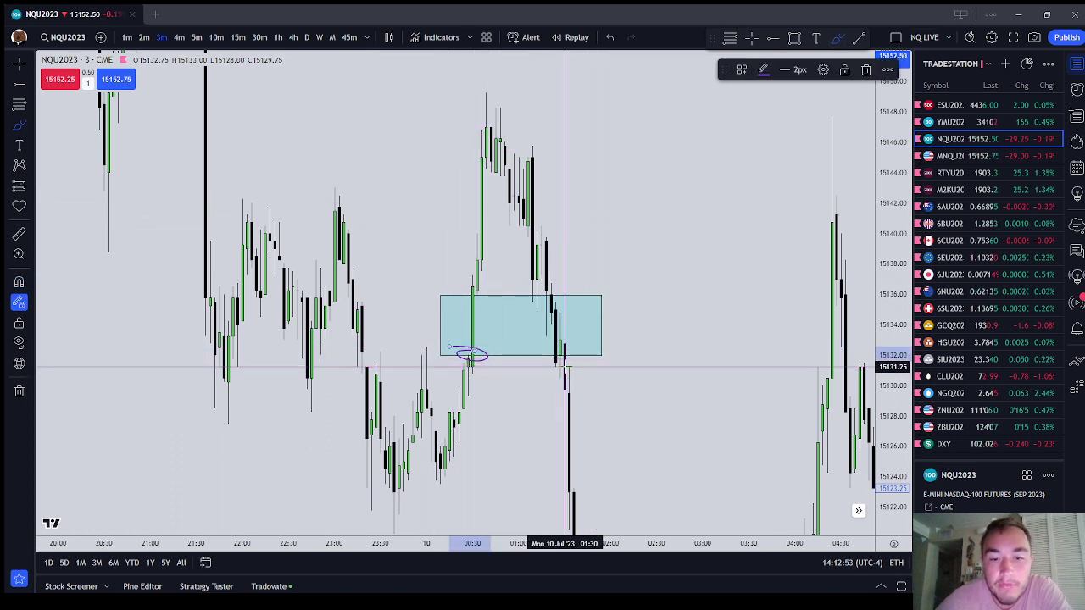
pyautogui.moveTo(569, 318)
pyautogui.mouseDown()
pyautogui.moveTo(552, 351)
pyautogui.moveTo(562, 358)
pyautogui.mouseUp()
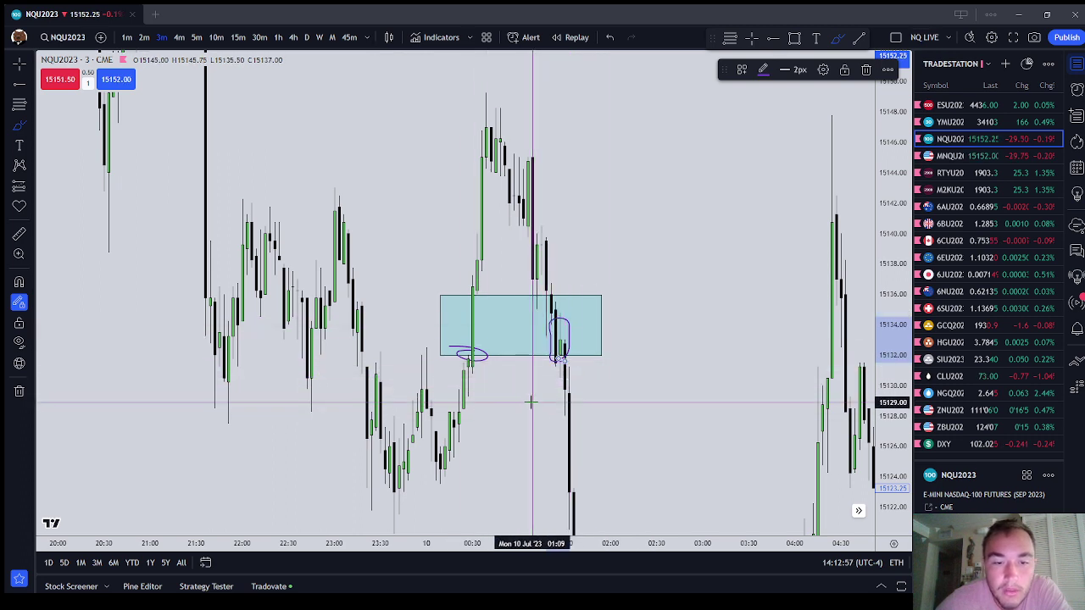
pyautogui.press('Escape')
# Step: Add red 0.25, 0.5 and 0.75 Fib levels from 15129.50 to 15128.75 below the rectangle and brush a horizontal line at about 15128.75
pyautogui.moveTo(507, 403); pyautogui.dragTo(504, 400)
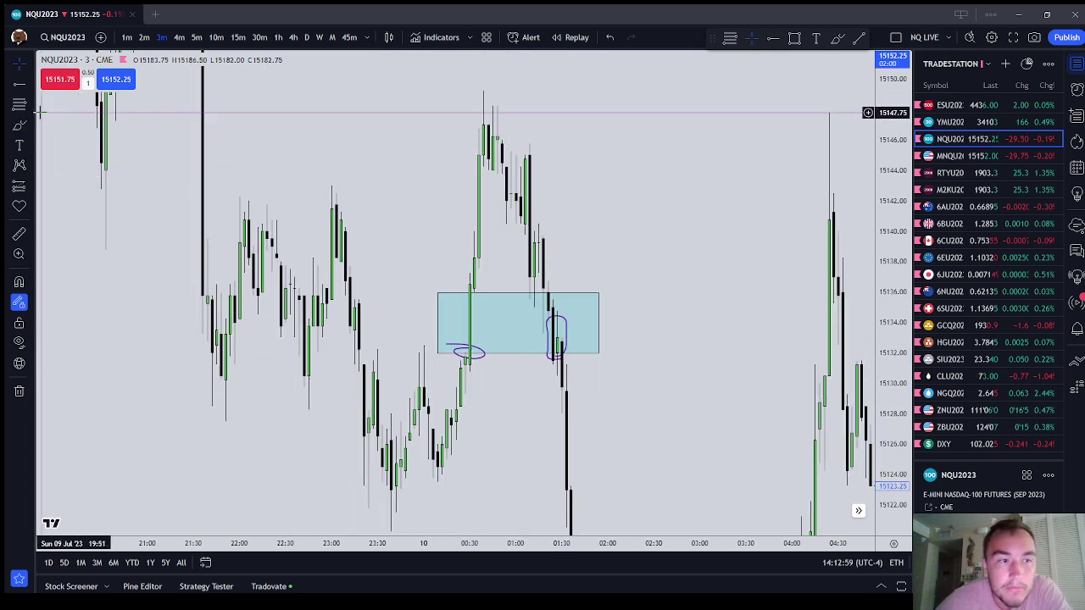
pyautogui.click(30, 105)
pyautogui.click(16, 113)
pyautogui.click(18, 282)
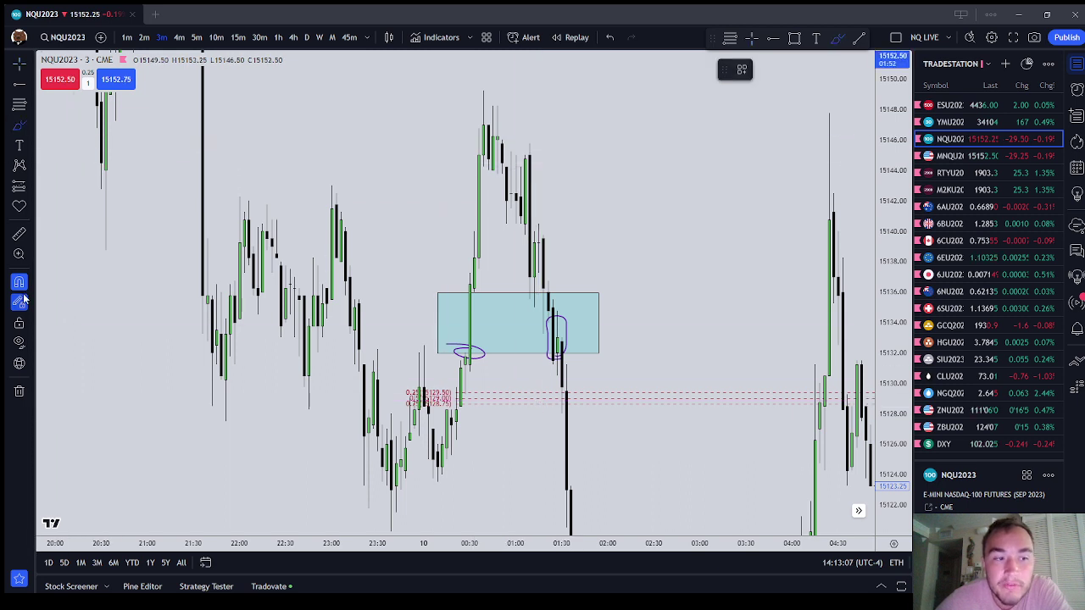
pyautogui.moveTo(534, 400); pyautogui.dragTo(617, 400)
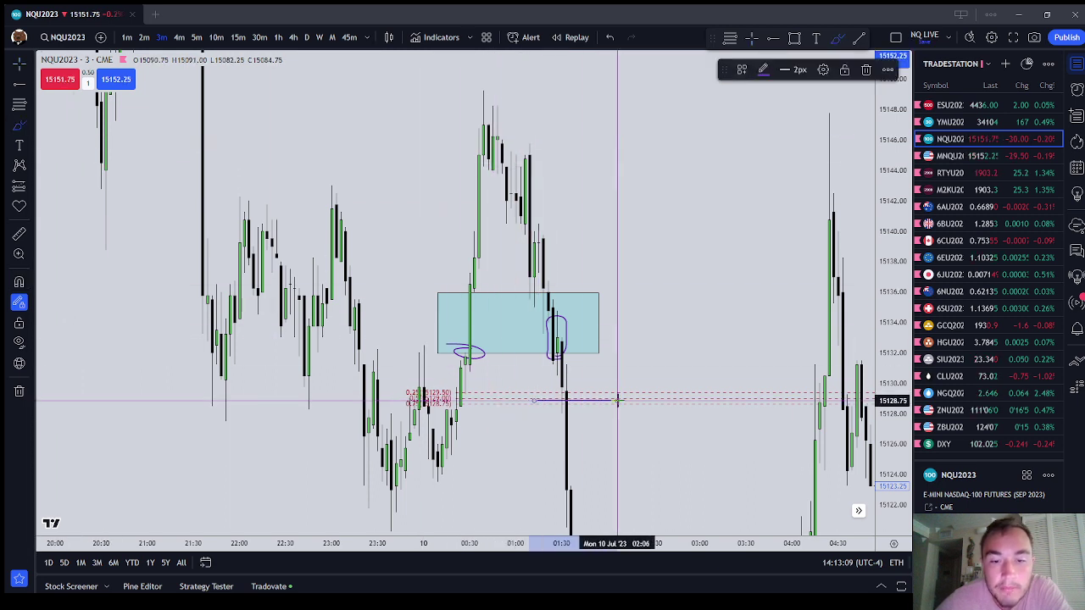
# Step: Brush a tall loop around the falling candles after 01:30 on 10 July, from about 15127.50 down to about 15107.50
pyautogui.moveTo(651, 305); pyautogui.dragTo(627, 200)
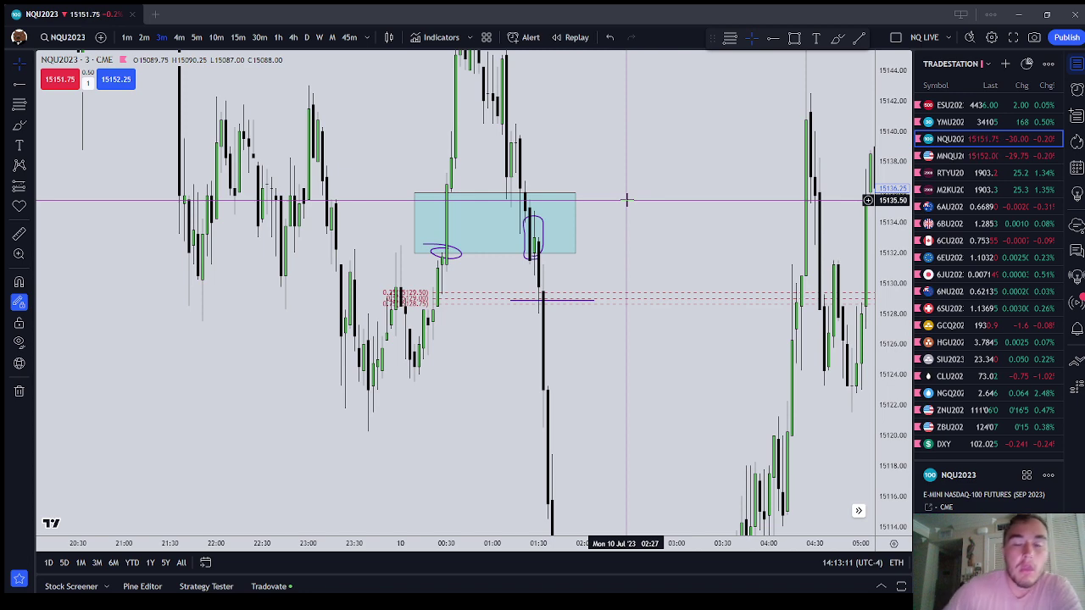
pyautogui.scroll(-2, 646, 206)
pyautogui.moveTo(678, 194); pyautogui.dragTo(668, 255)
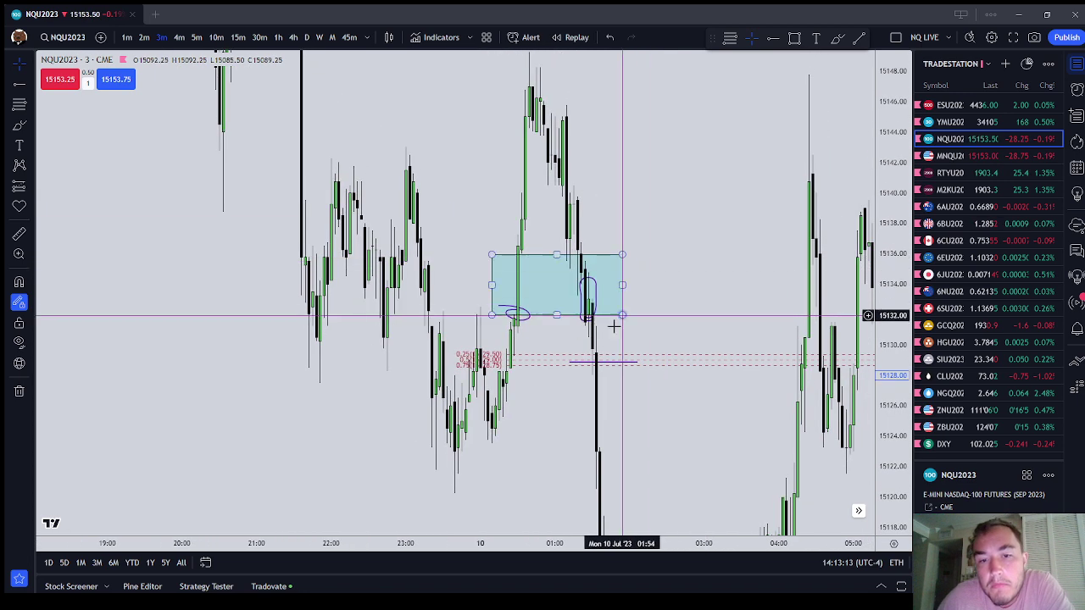
pyautogui.moveTo(602, 332); pyautogui.dragTo(596, 311)
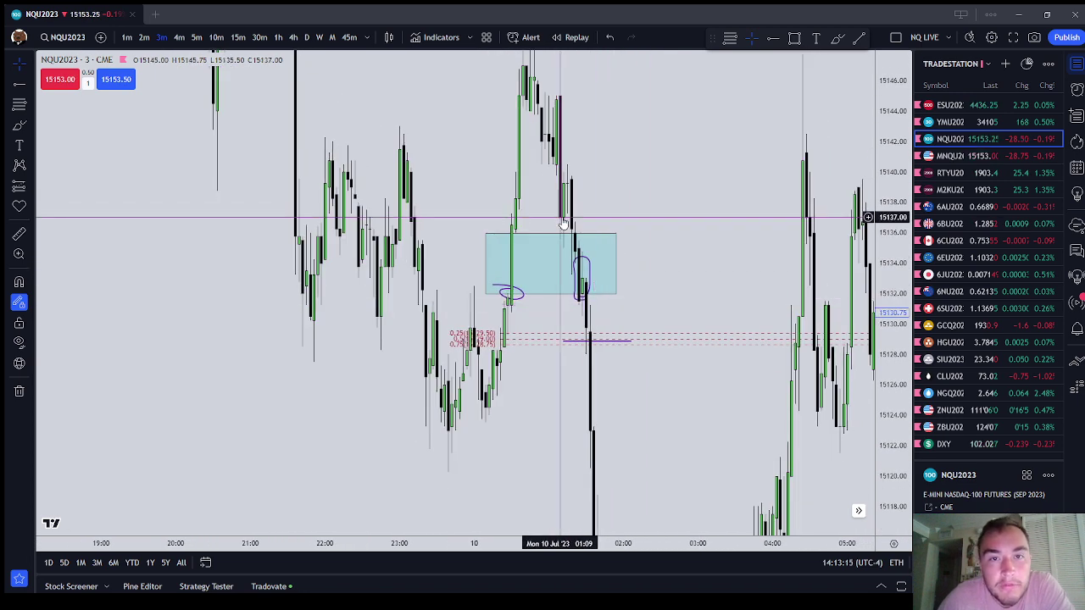
pyautogui.moveTo(677, 286); pyautogui.dragTo(642, 243)
pyautogui.moveTo(891, 247); pyautogui.dragTo(892, 363)
pyautogui.click(18, 124)
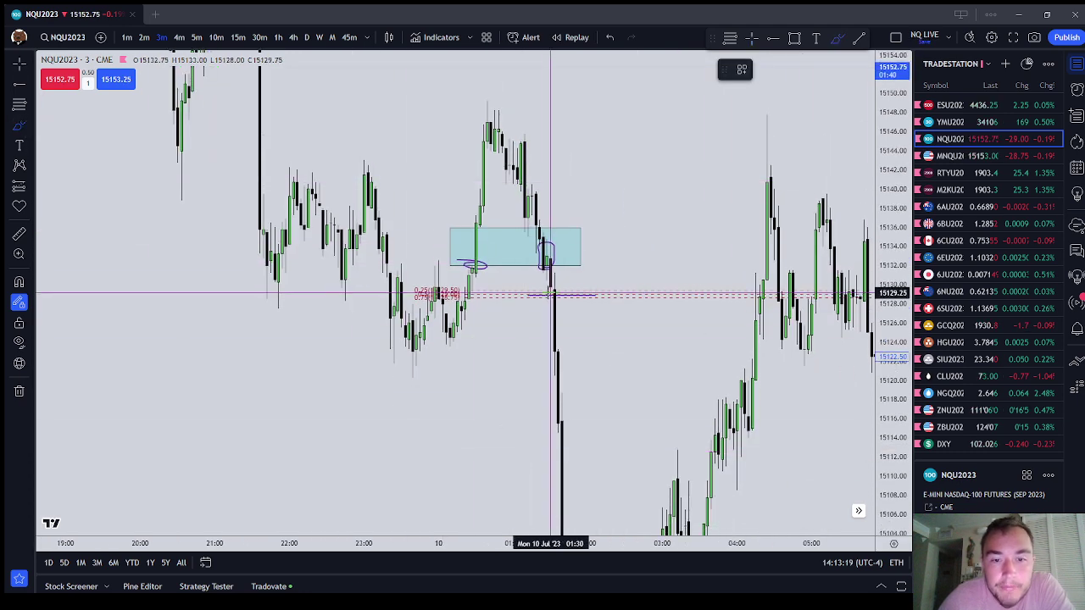
pyautogui.moveTo(536, 309)
pyautogui.mouseDown()
pyautogui.moveTo(524, 497)
pyautogui.moveTo(599, 500)
pyautogui.moveTo(608, 332)
pyautogui.moveTo(591, 307)
pyautogui.moveTo(521, 307)
pyautogui.mouseUp()
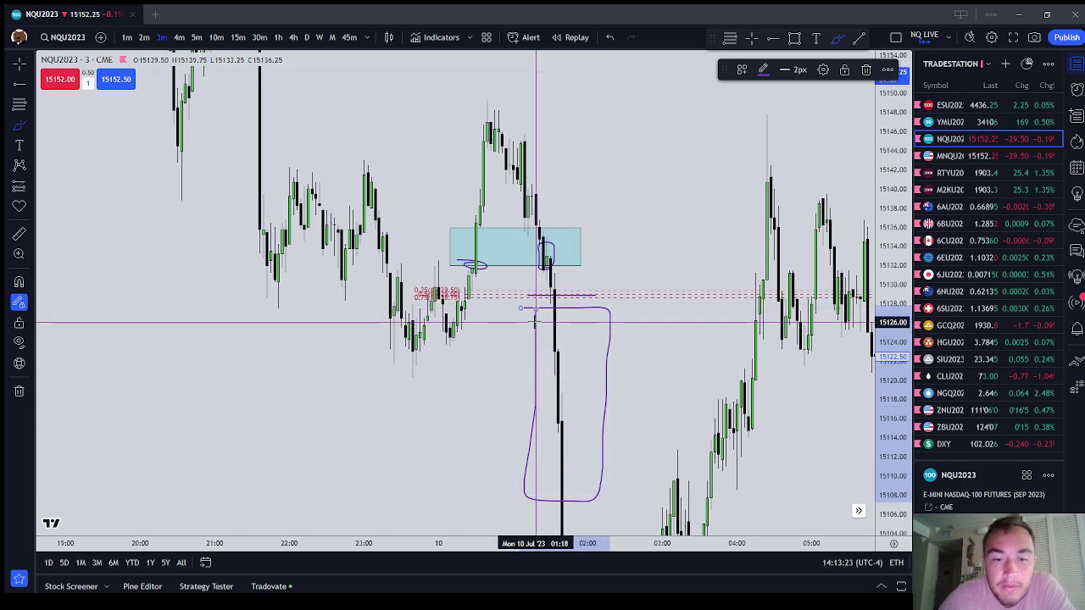
# Step: Delete the tall Brush loop around the falling candles and the horizontal Brush line above it
pyautogui.moveTo(639, 453)
pyautogui.mouseDown()
pyautogui.moveTo(603, 318)
pyautogui.moveTo(634, 444)
pyautogui.mouseUp()
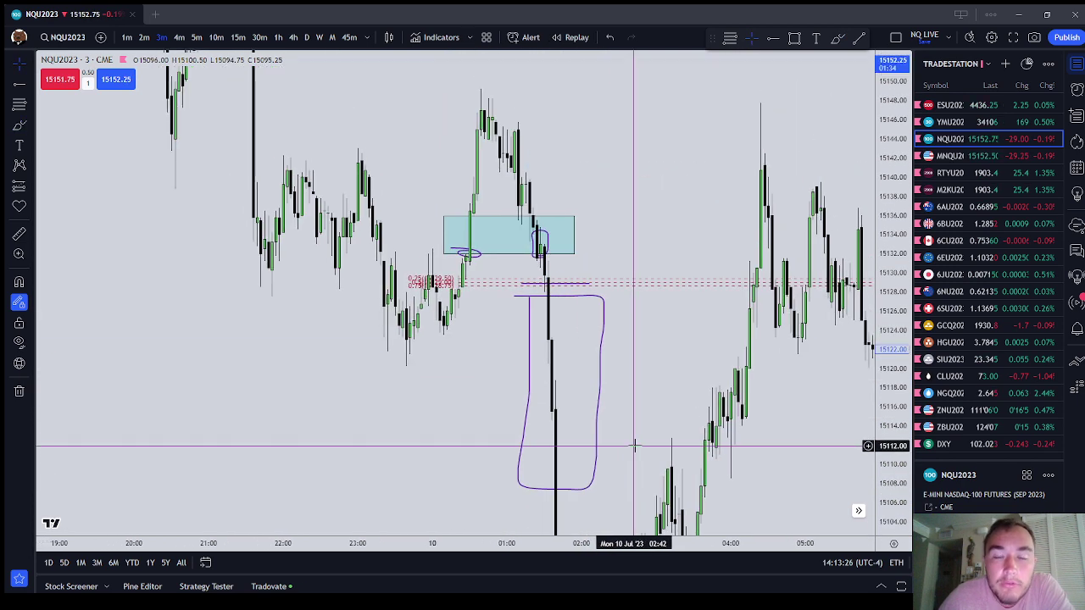
pyautogui.click(602, 382)
pyautogui.click(865, 69)
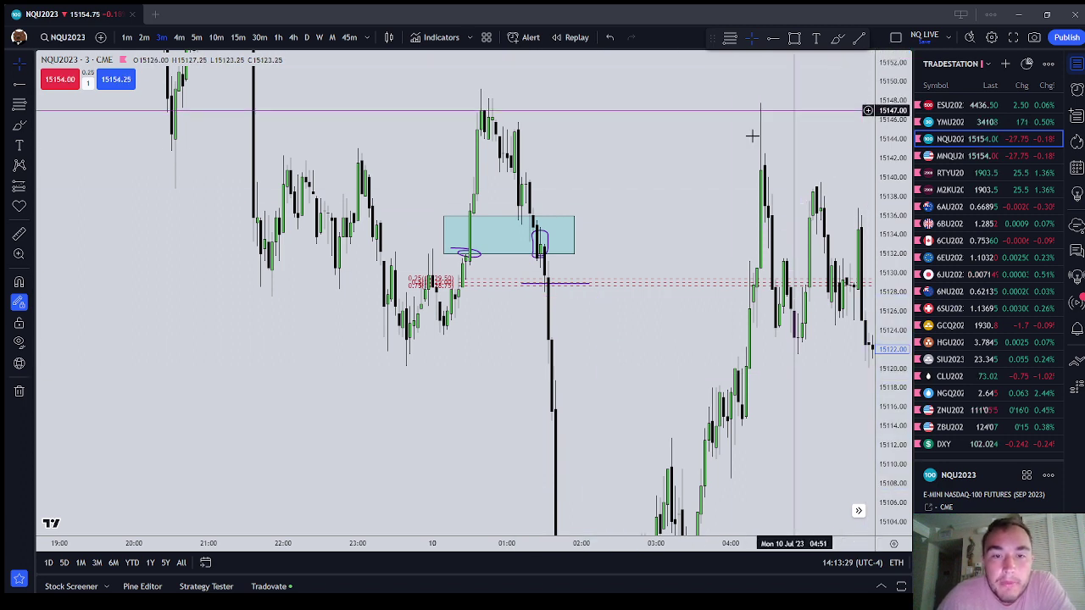
pyautogui.click(583, 288)
pyautogui.click(866, 70)
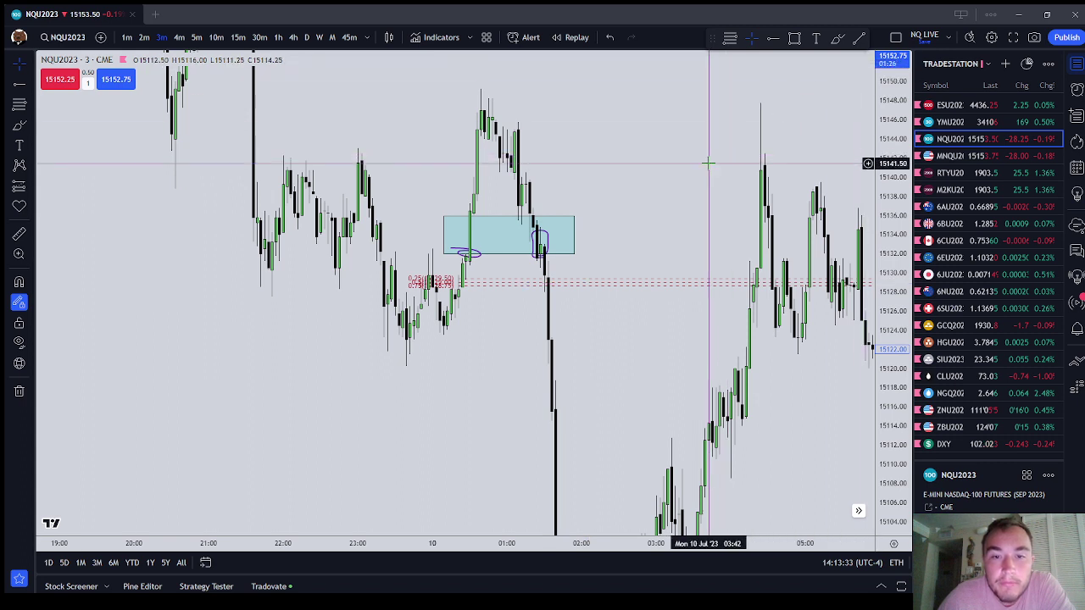
# Step: Delete the rectangle, both small Brush circles and the red Fib levels from the 10 July example
pyautogui.click(575, 233)
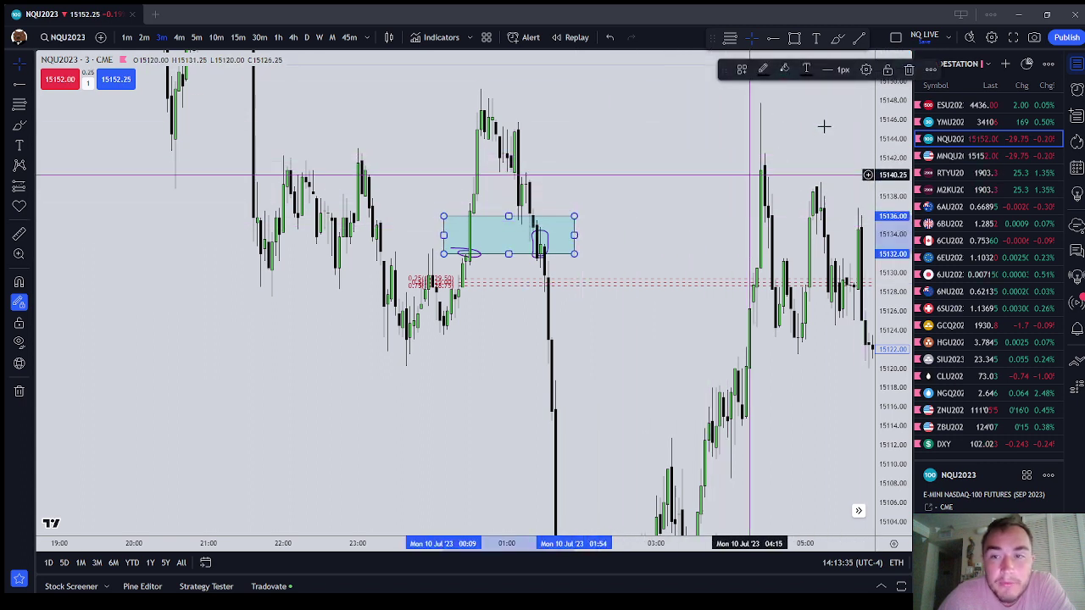
pyautogui.click(909, 69)
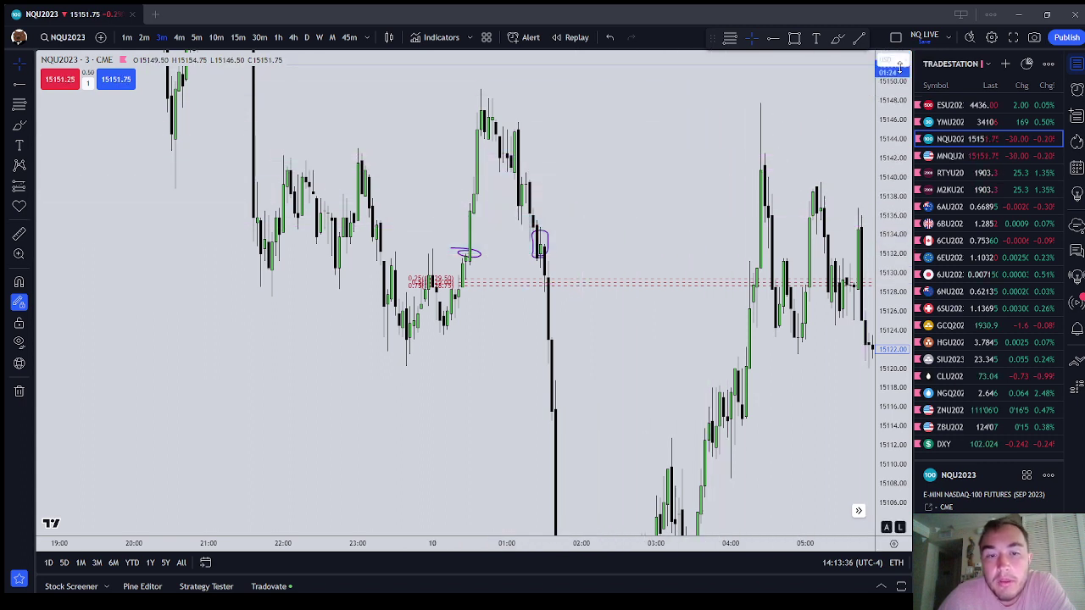
pyautogui.click(541, 240)
pyautogui.press('Delete')
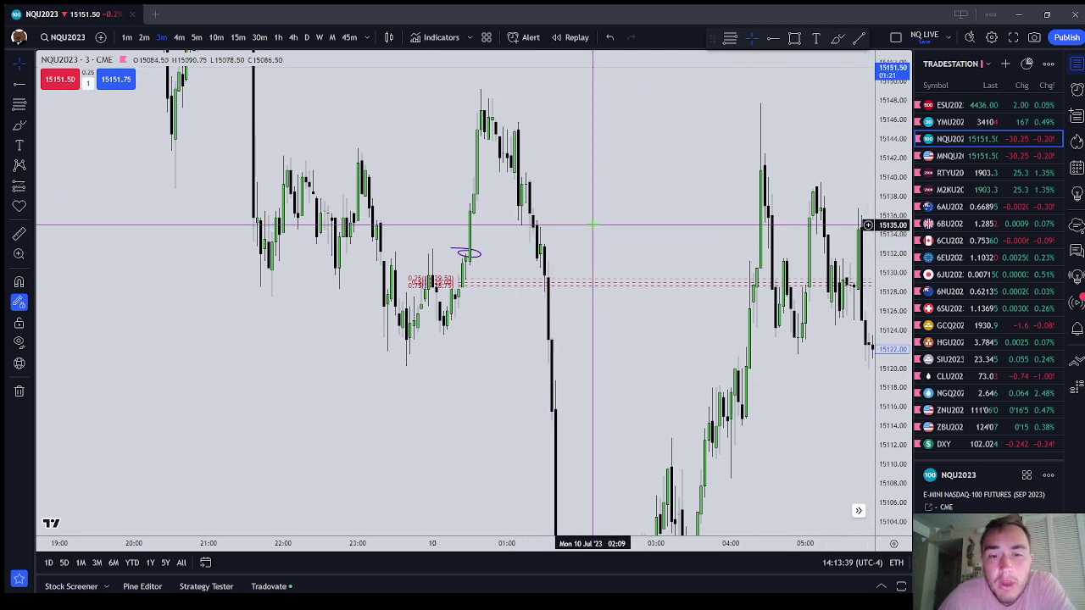
pyautogui.click(471, 255)
pyautogui.click(866, 70)
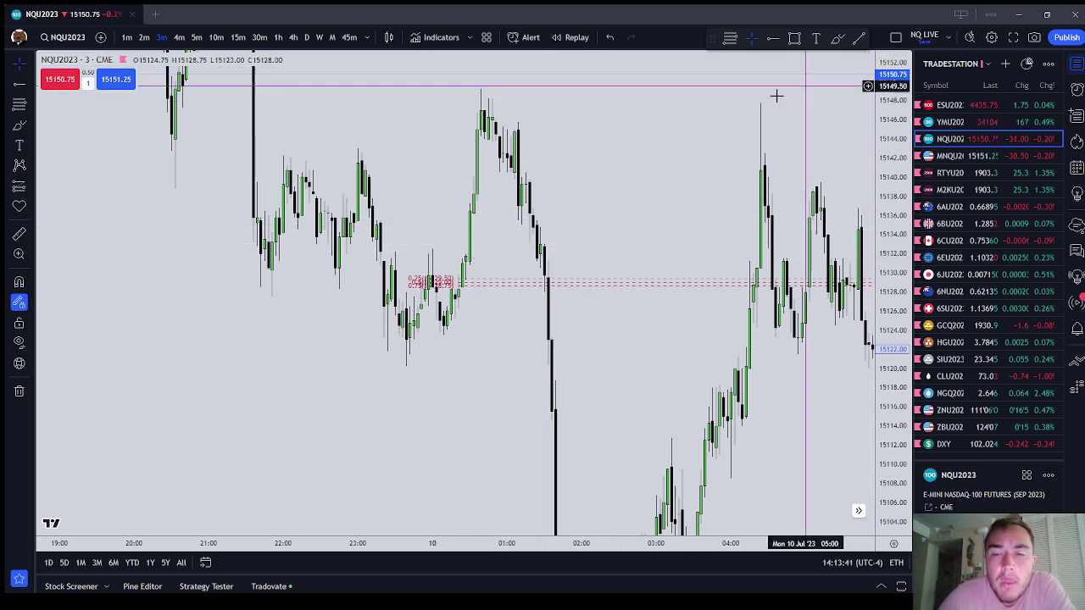
pyautogui.click(490, 284)
pyautogui.click(866, 70)
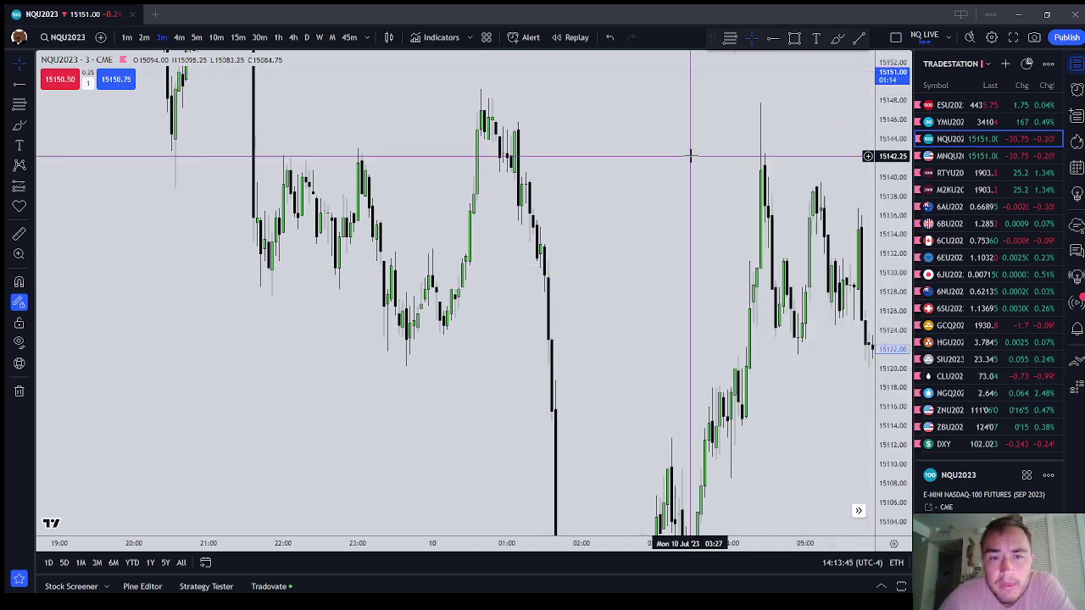
# Step: Circle the candles at the 9 July peak between about 21:15 and 21:45 using the Brush, from about 15166 to 15159
pyautogui.moveTo(595, 213); pyautogui.dragTo(588, 288)
pyautogui.moveTo(587, 140); pyautogui.dragTo(653, 297)
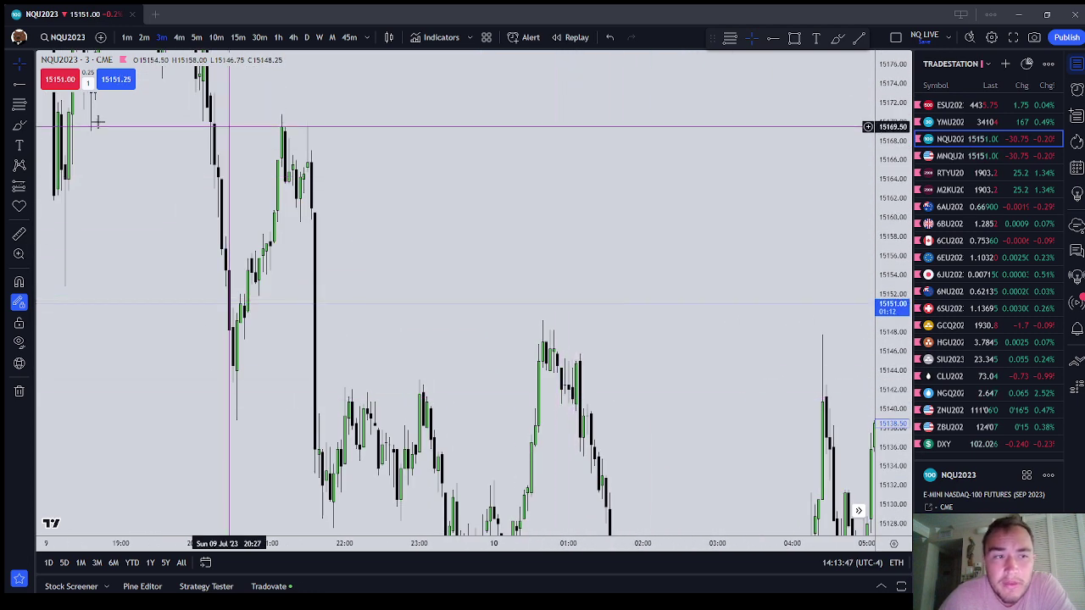
pyautogui.click(20, 126)
pyautogui.moveTo(289, 178)
pyautogui.mouseDown()
pyautogui.moveTo(339, 218)
pyautogui.moveTo(283, 162)
pyautogui.mouseUp()
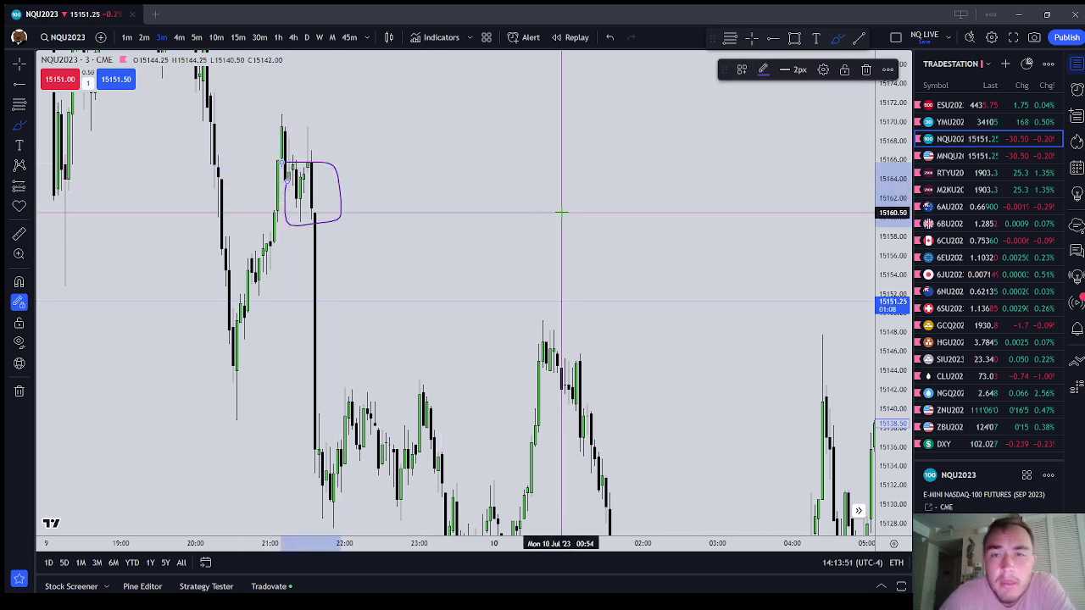
# Step: Examine the sell-off and the recovery on 10 July that follow the circled 9 July peak
pyautogui.press('Escape')
pyautogui.moveTo(474, 195)
pyautogui.mouseDown()
pyautogui.moveTo(481, 148)
pyautogui.moveTo(416, 105)
pyautogui.mouseUp()
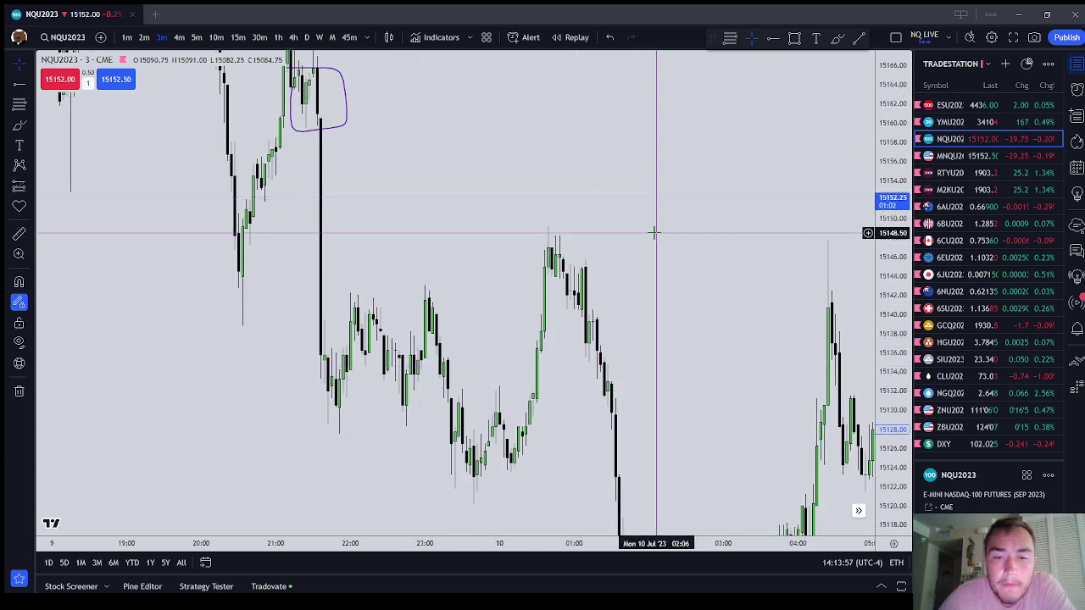
pyautogui.moveTo(639, 336); pyautogui.dragTo(632, 230)
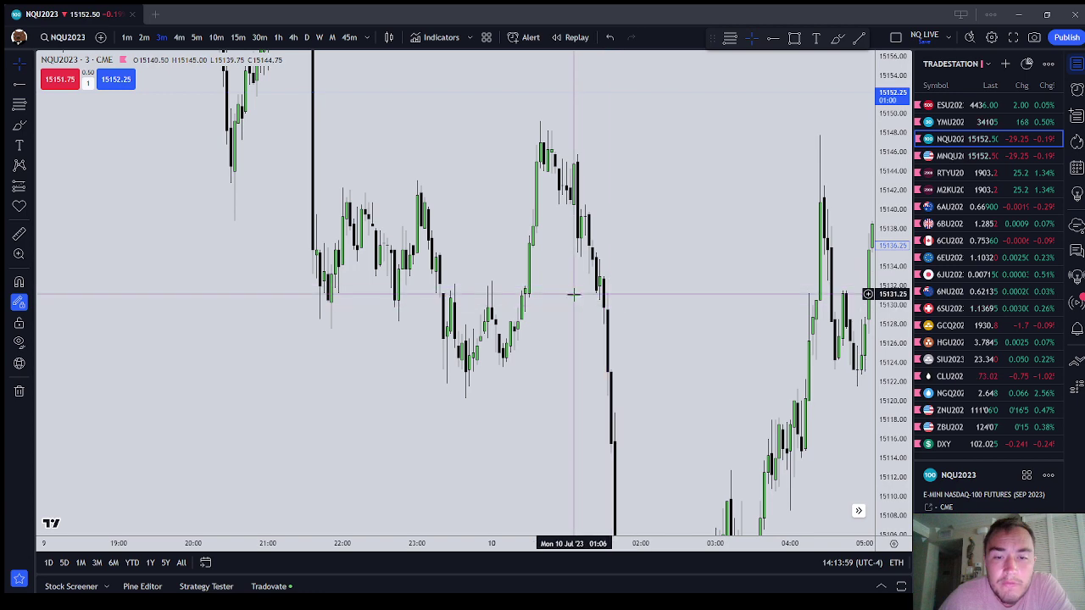
pyautogui.moveTo(613, 317); pyautogui.dragTo(601, 266)
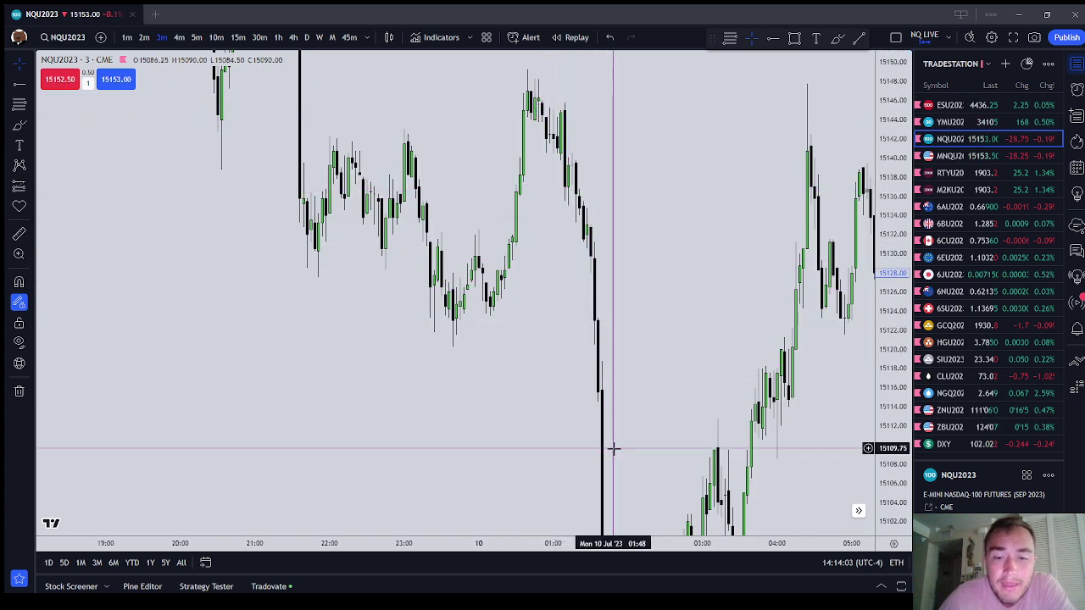
pyautogui.moveTo(627, 492); pyautogui.dragTo(654, 381)
pyautogui.moveTo(662, 303); pyautogui.dragTo(478, 331)
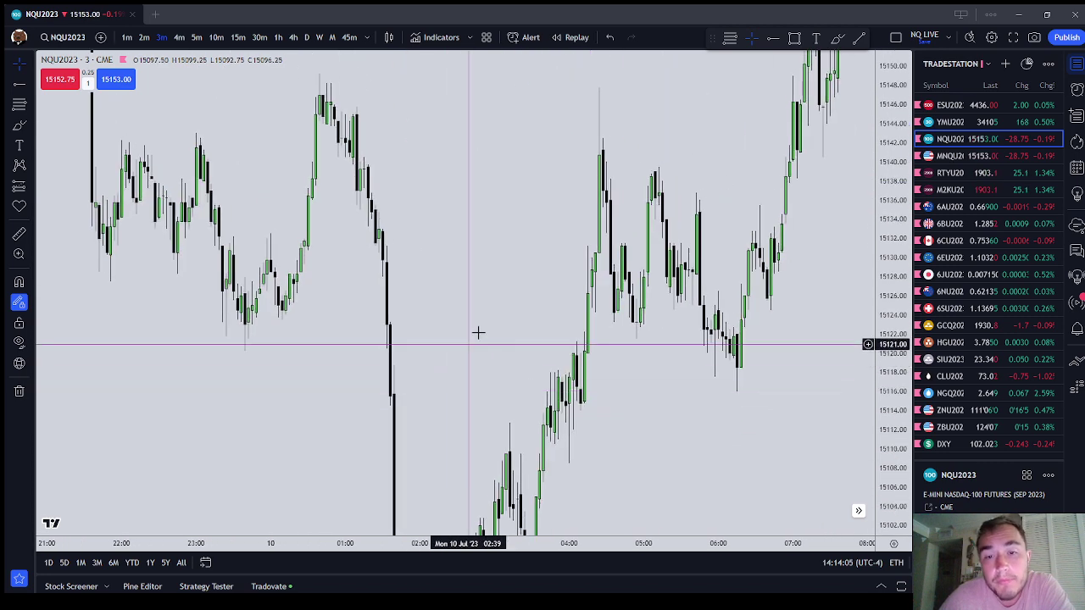
pyautogui.rightClick(486, 321)
pyautogui.click(547, 584)
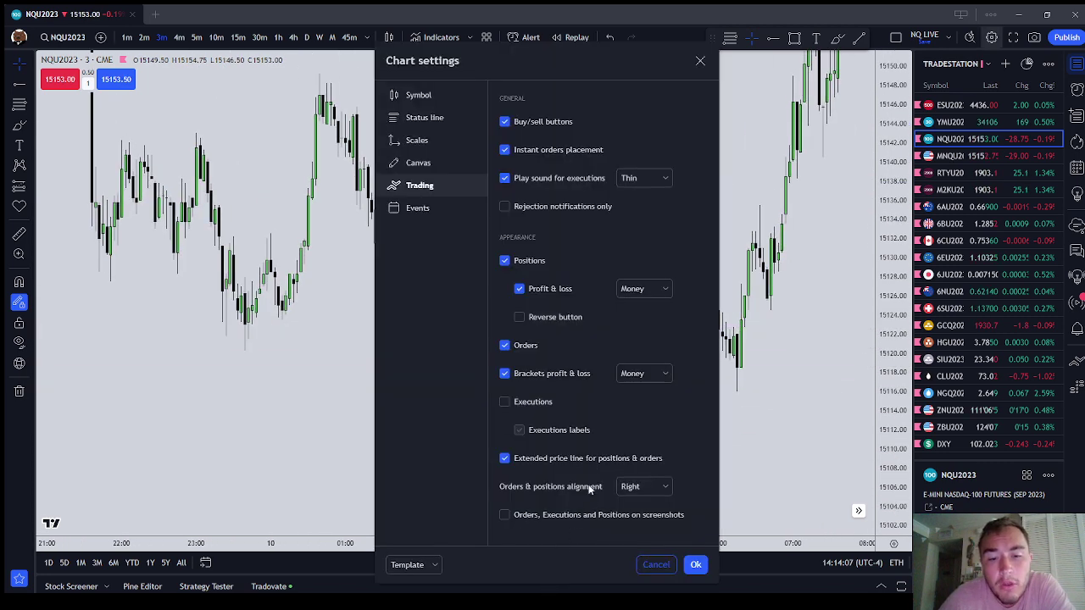
pyautogui.click(700, 60)
# Step: Delete the Brush loop around the 9 July peak candles
pyautogui.moveTo(421, 194); pyautogui.dragTo(534, 395)
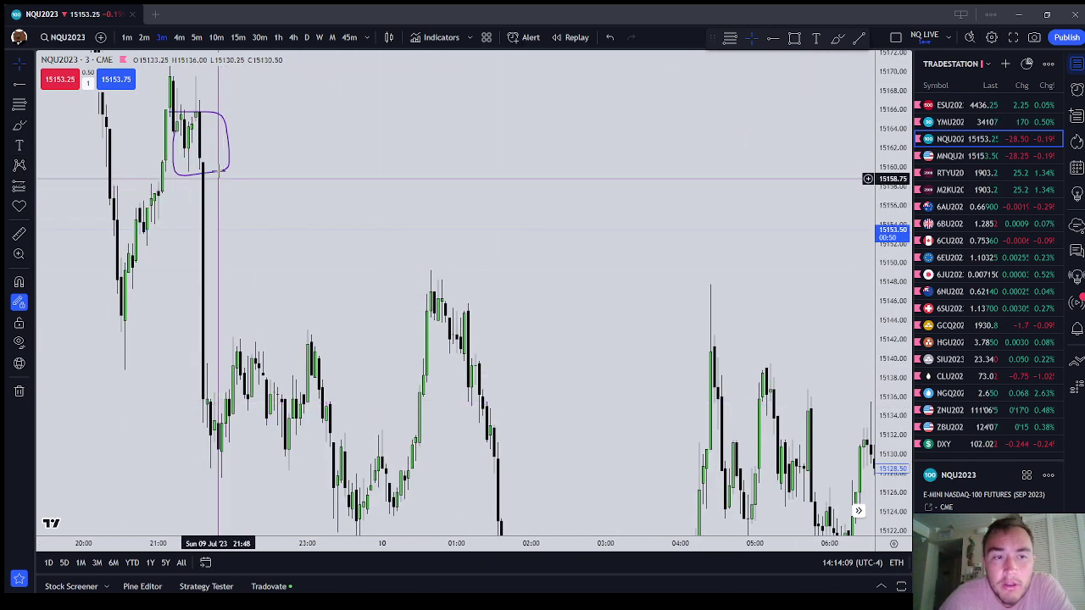
pyautogui.click(224, 133)
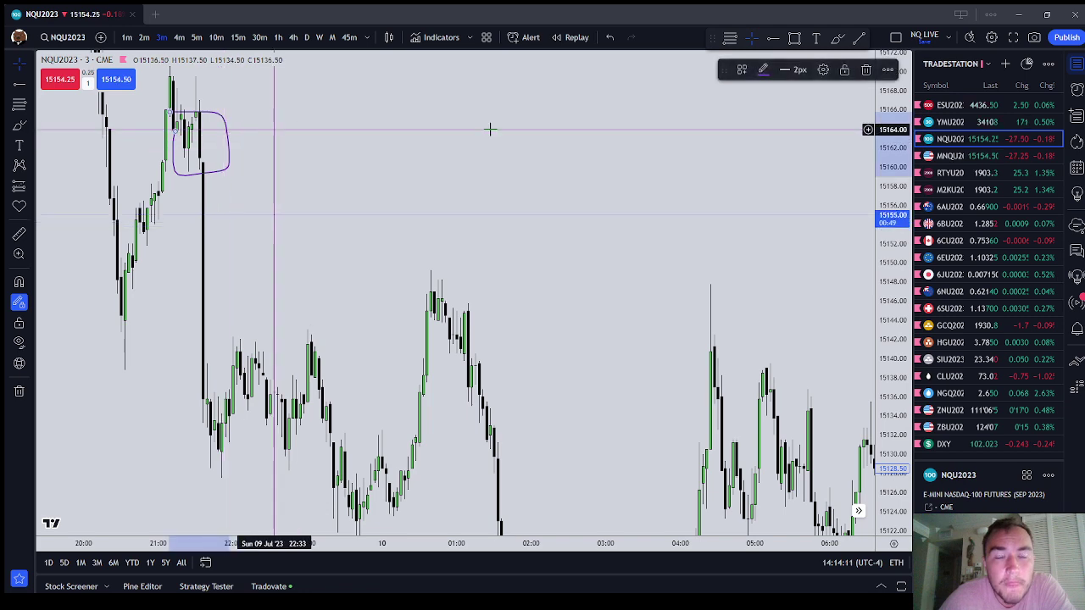
pyautogui.click(864, 71)
# Step: Brush a small circle over the 10 July high near 05:45 and a horizontal line from it to about 06:55 at about 15134.50
pyautogui.scroll(4, 724, 230)
pyautogui.moveTo(724, 230); pyautogui.dragTo(418, 106)
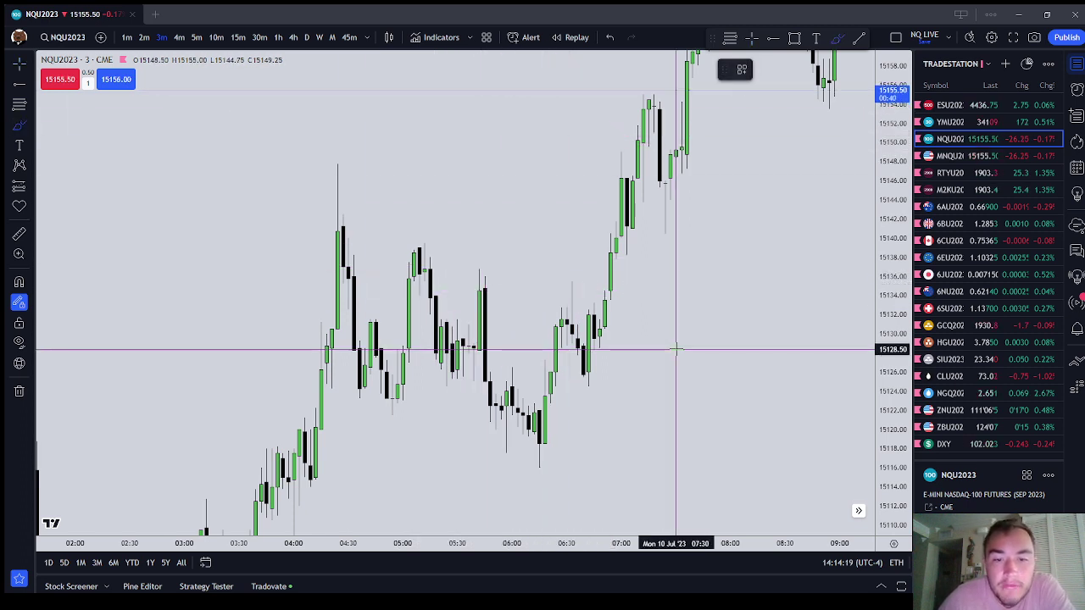
pyautogui.moveTo(670, 319); pyautogui.dragTo(646, 214)
pyautogui.scroll(-4, 652, 220)
pyautogui.moveTo(884, 195); pyautogui.dragTo(884, 348)
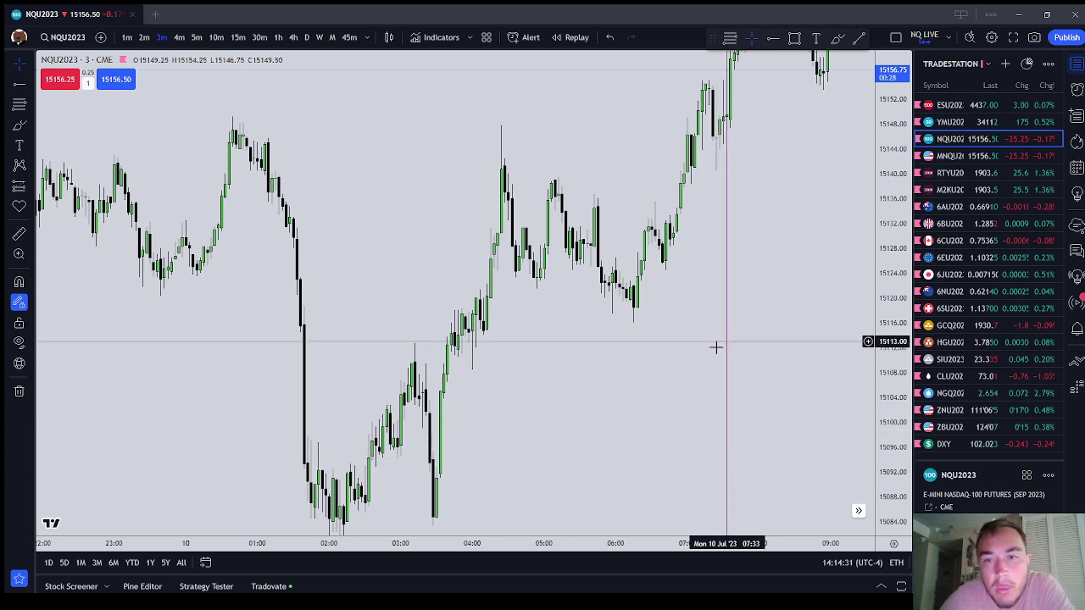
pyautogui.moveTo(715, 346); pyautogui.dragTo(557, 412)
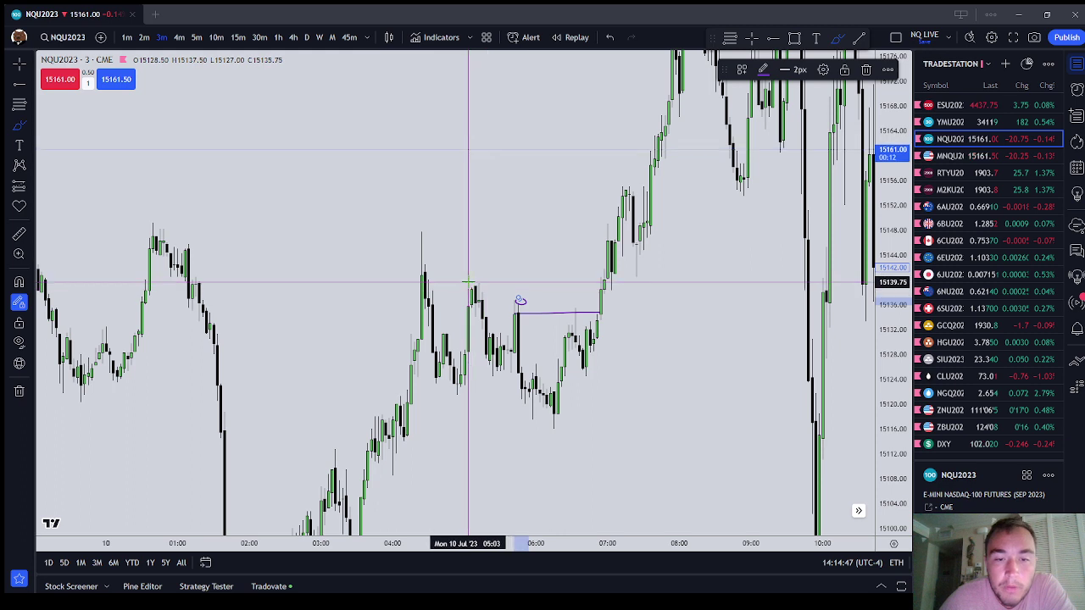
# Step: Replace the rough Brush line above the 05:06 high with a level trend line at 15139.75 running to about 07:18
pyautogui.click(533, 279)
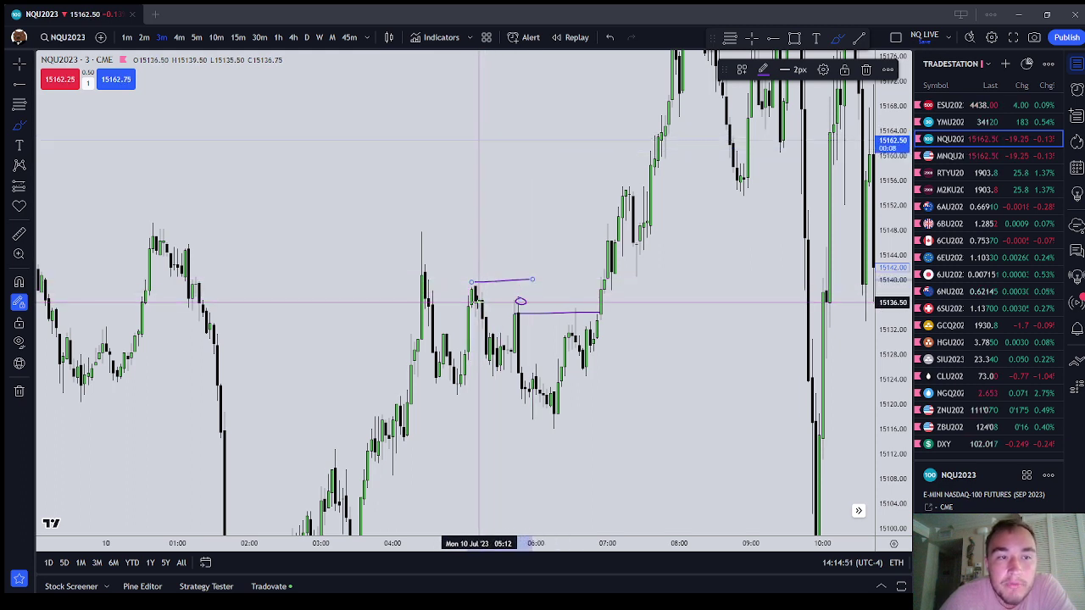
pyautogui.click(865, 70)
pyautogui.click(859, 41)
pyautogui.click(471, 281)
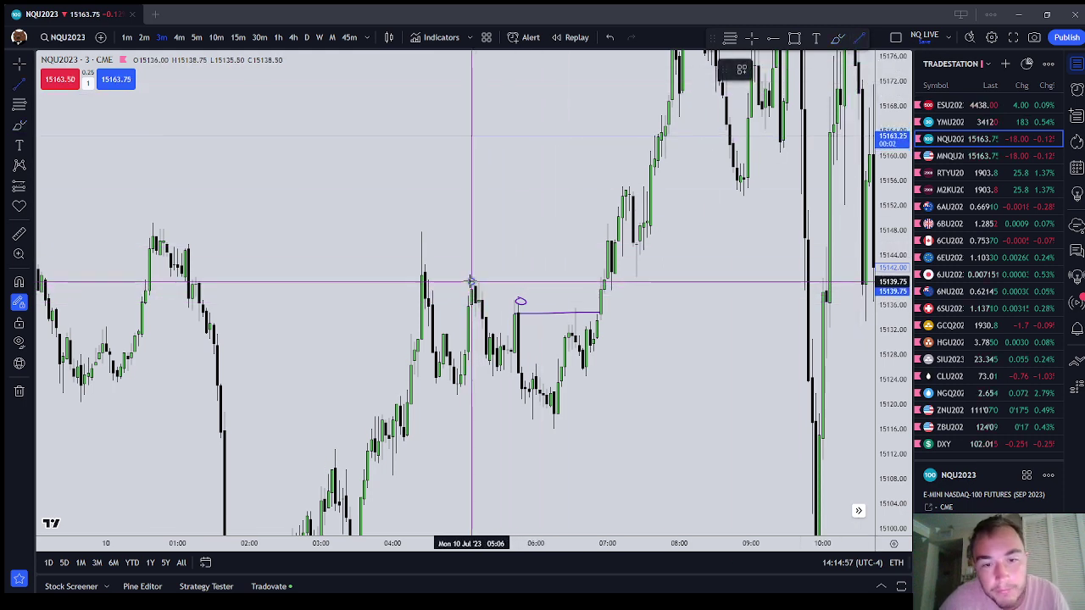
pyautogui.click(471, 281)
pyautogui.click(628, 282)
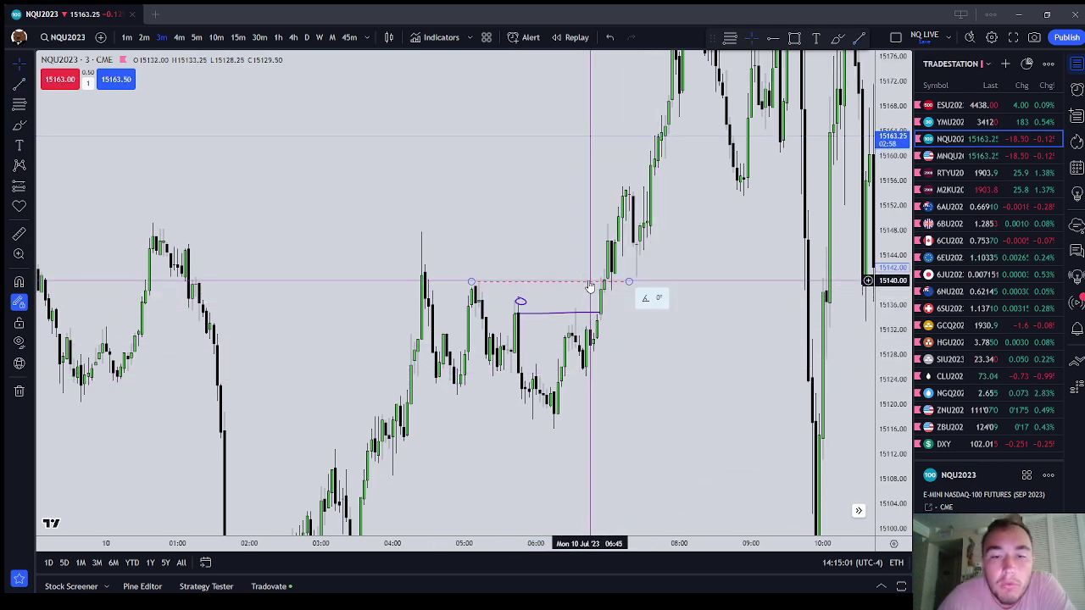
# Step: Circle the 10 July high just after 05:00 with the Brush and delete that circle
pyautogui.moveTo(637, 331); pyautogui.dragTo(668, 300)
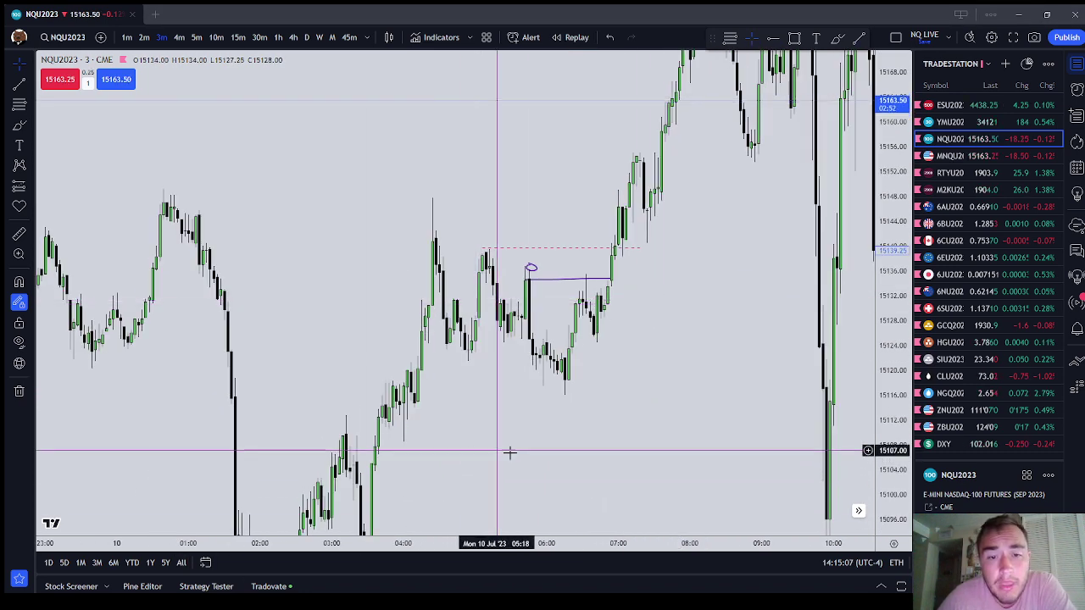
pyautogui.moveTo(597, 457); pyautogui.dragTo(714, 405)
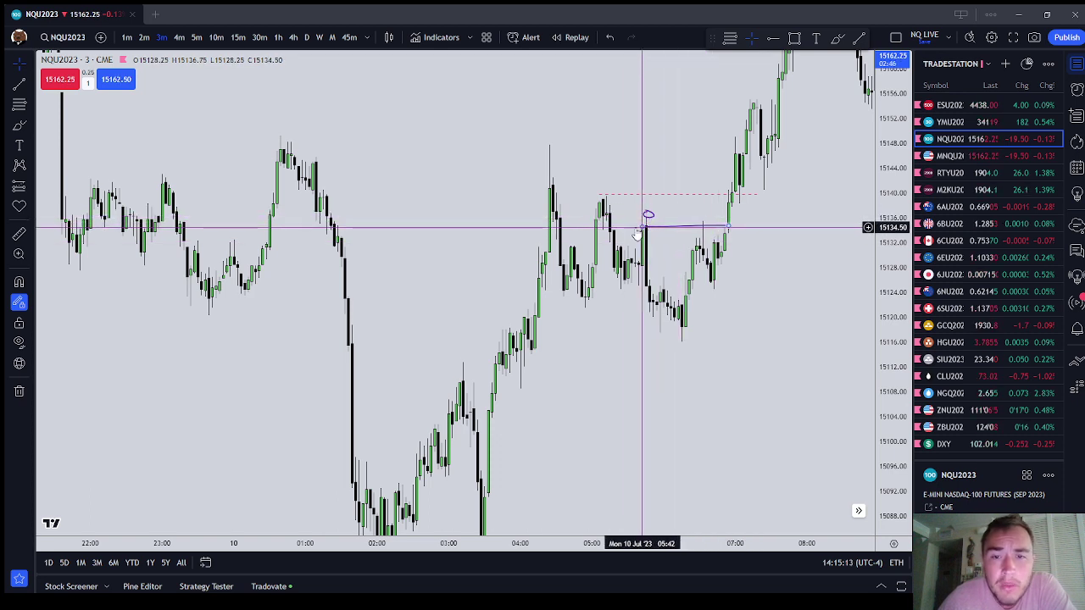
pyautogui.moveTo(637, 234); pyautogui.dragTo(532, 241)
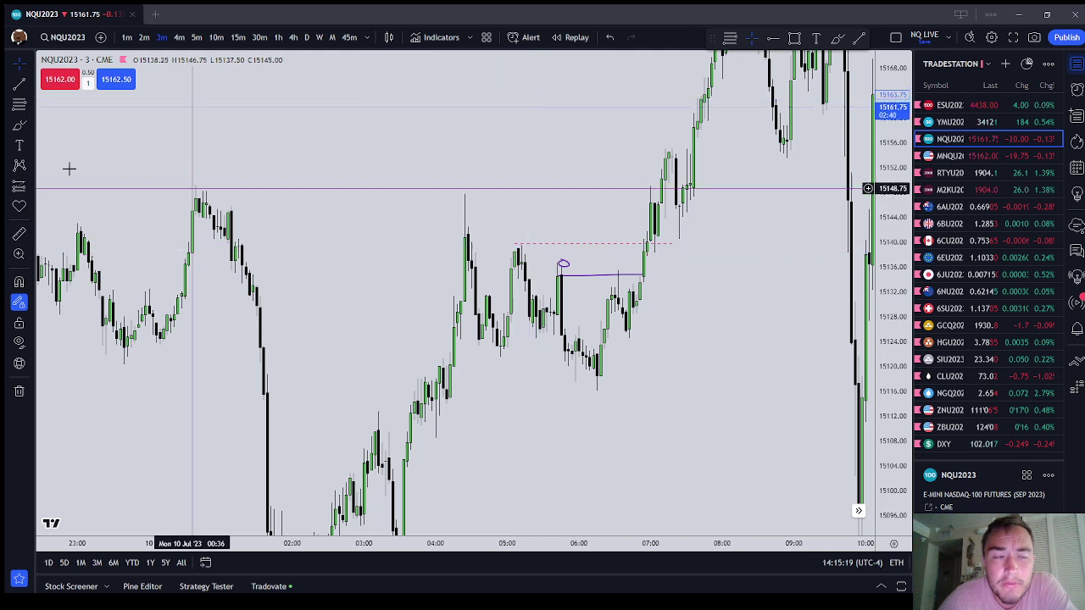
pyautogui.click(16, 128)
pyautogui.moveTo(528, 243)
pyautogui.mouseDown()
pyautogui.moveTo(497, 257)
pyautogui.moveTo(528, 248)
pyautogui.mouseUp()
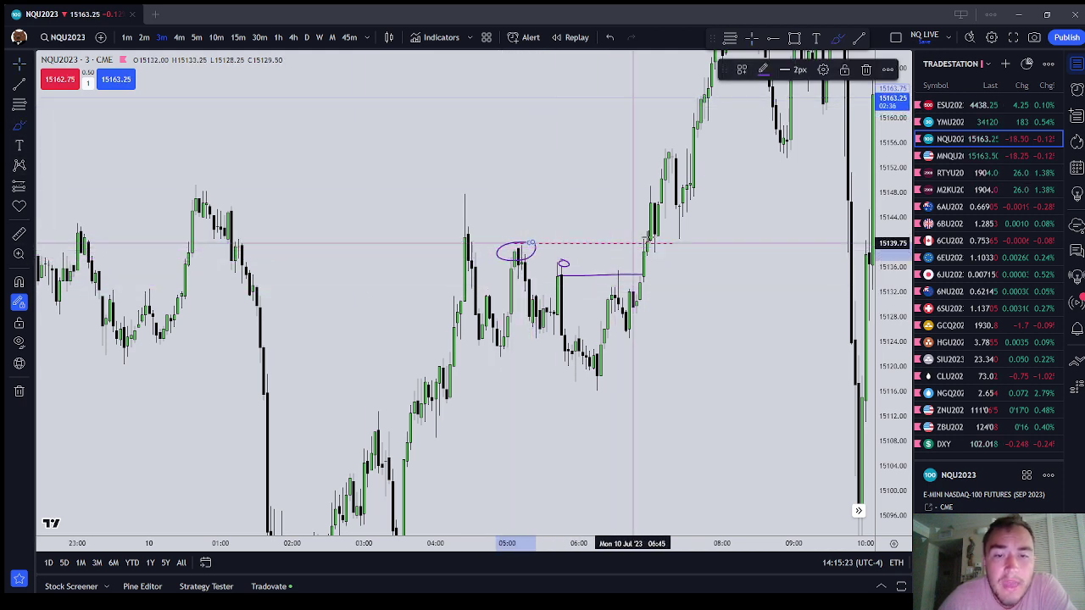
pyautogui.click(866, 70)
# Step: Brush two purple horizontal lines at about 15132 and 15135, spanning about 00:25 to 02:05 on 10 July
pyautogui.moveTo(557, 218); pyautogui.dragTo(808, 194)
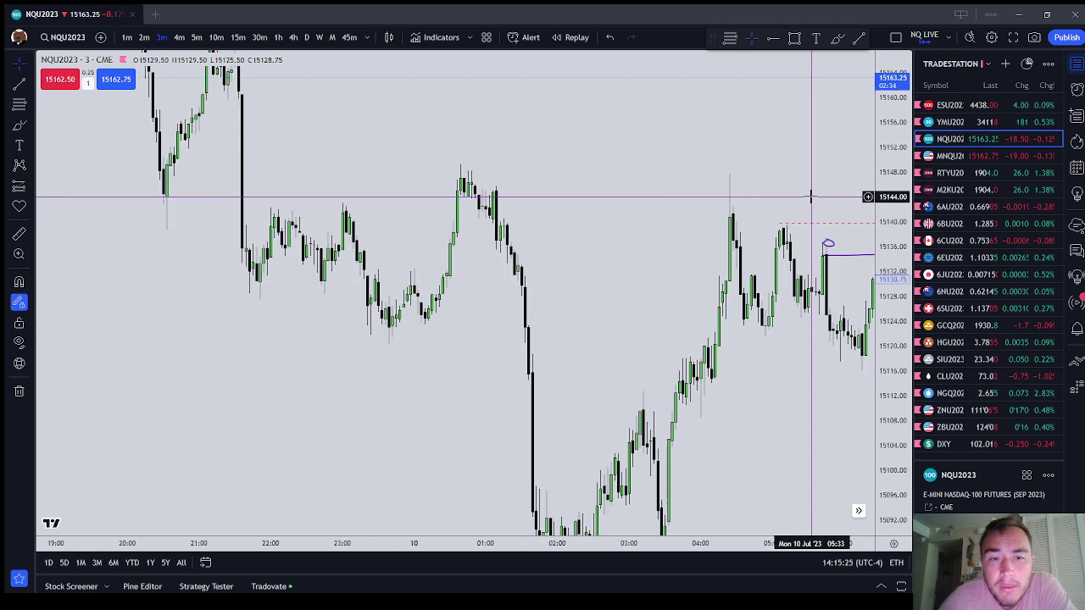
pyautogui.moveTo(884, 258); pyautogui.dragTo(884, 132)
pyautogui.scroll(2, 514, 213)
pyautogui.moveTo(514, 212); pyautogui.dragTo(646, 286)
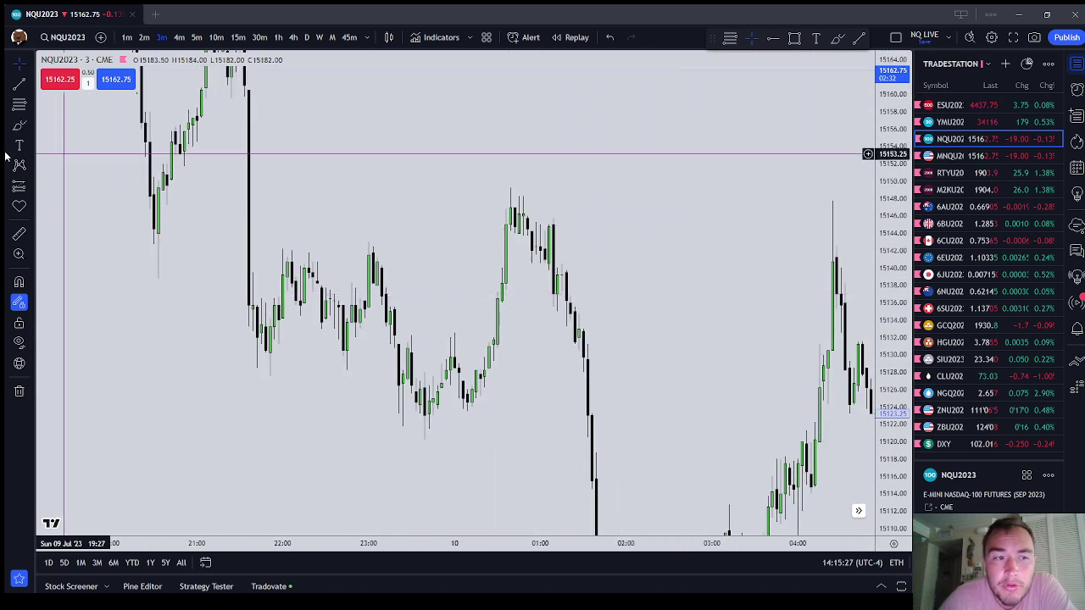
pyautogui.click(19, 126)
pyautogui.moveTo(491, 337); pyautogui.dragTo(626, 337)
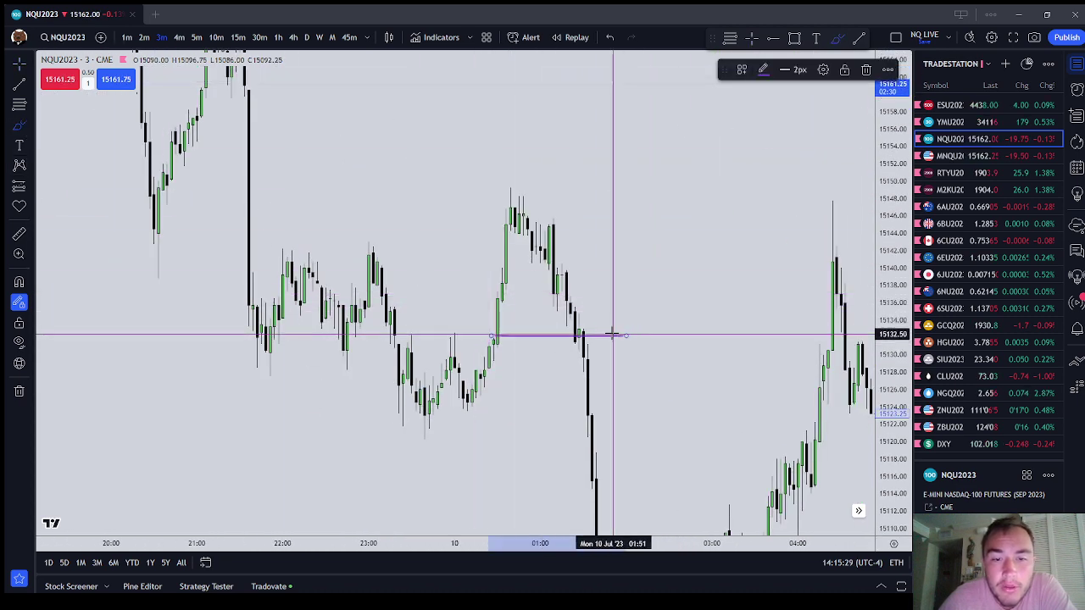
pyautogui.moveTo(487, 304); pyautogui.dragTo(634, 314)
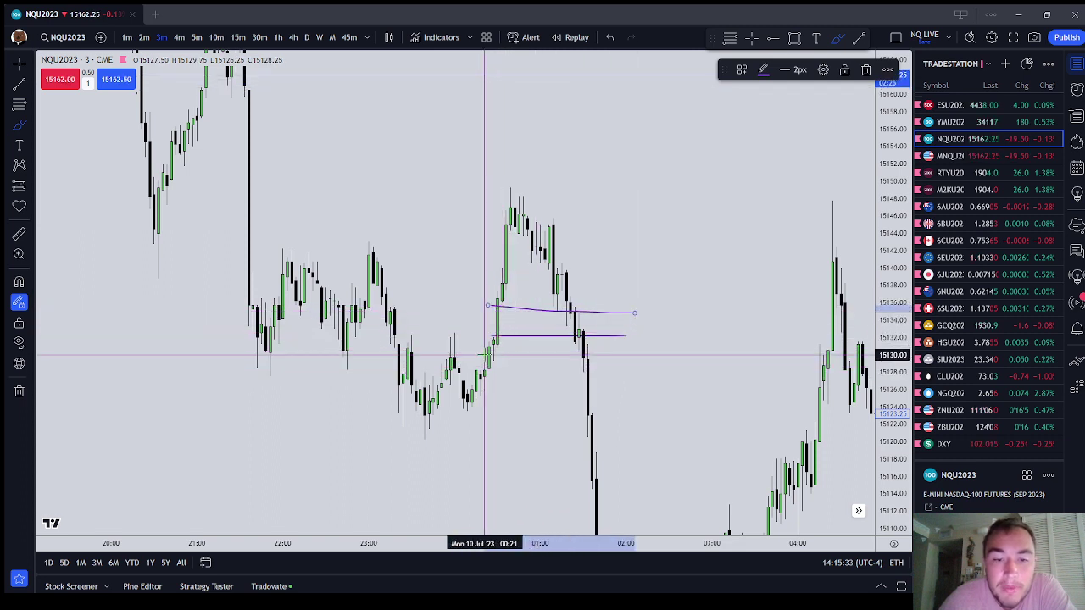
# Step: Brush a third horizontal line below the two purple ones at about 15130 and colour it red
pyautogui.click(765, 69)
pyautogui.click(763, 110)
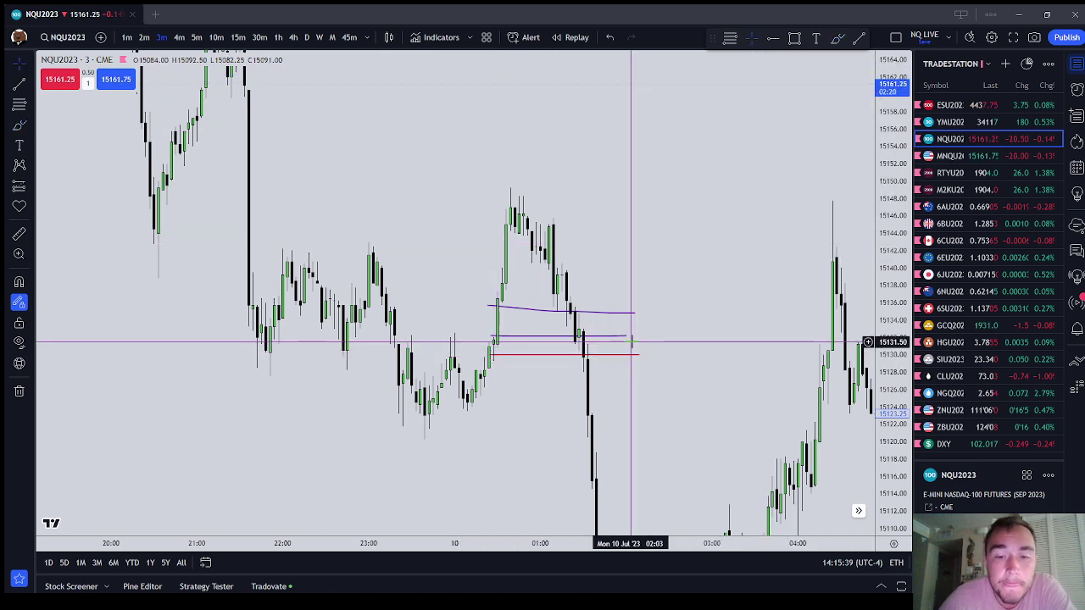
# Step: Remove all drawings from the chart
pyautogui.moveTo(661, 329); pyautogui.dragTo(497, 308)
pyautogui.rightClick(496, 304)
pyautogui.click(562, 540)
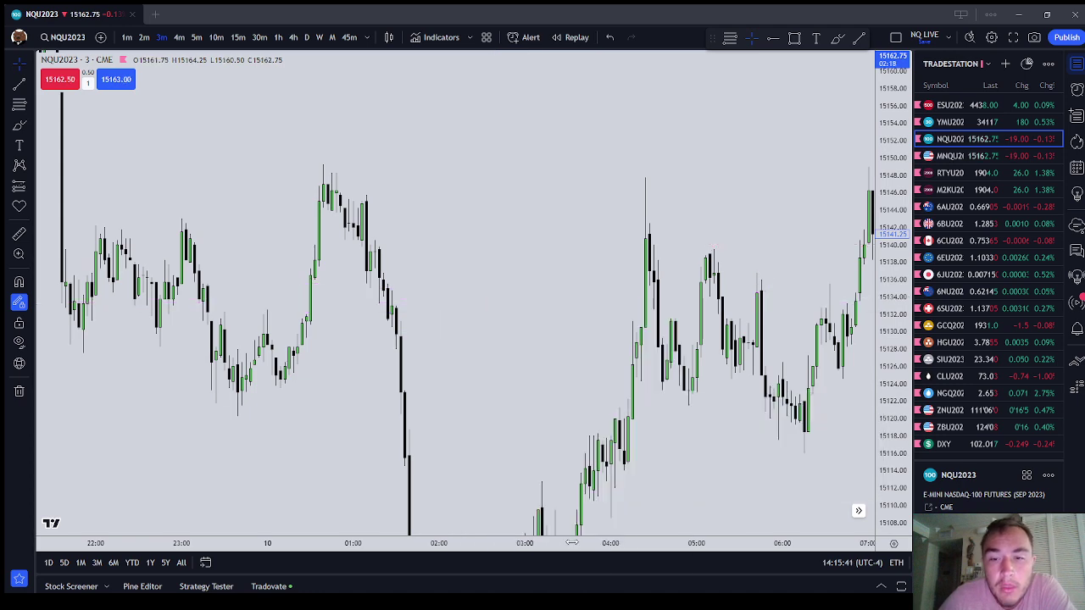
# Step: Place 0.25, 0.5 and 0.75 Fib levels on the down candle just after 04:00 on 10 July, snapping to its prices
pyautogui.moveTo(601, 475); pyautogui.dragTo(412, 484)
pyautogui.scroll(2, 606, 269)
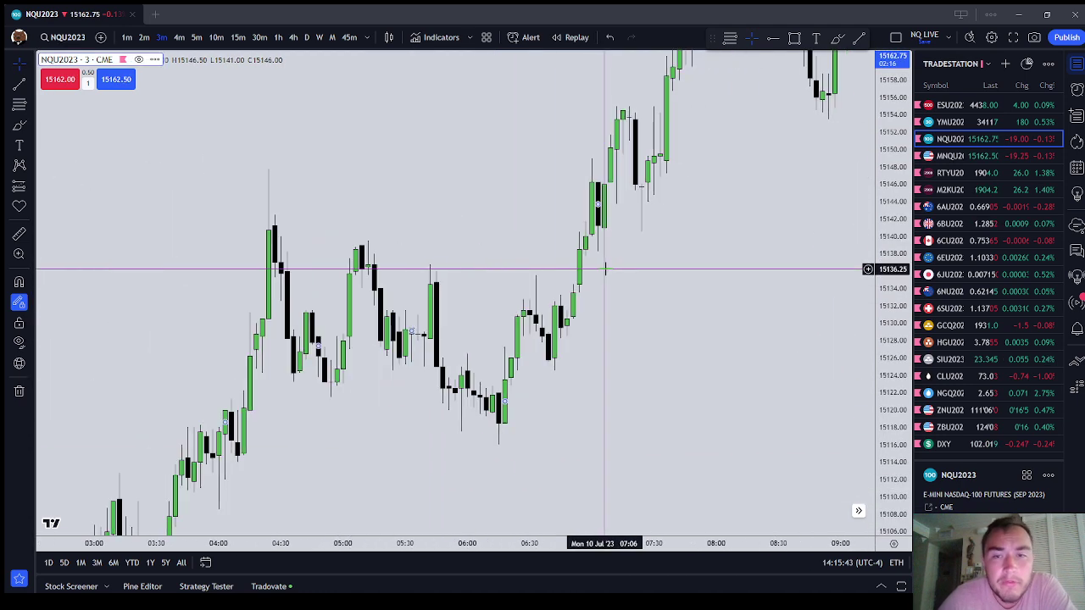
pyautogui.scroll(-1, 698, 272)
pyautogui.moveTo(723, 272); pyautogui.dragTo(635, 271)
pyautogui.scroll(-1, 554, 332)
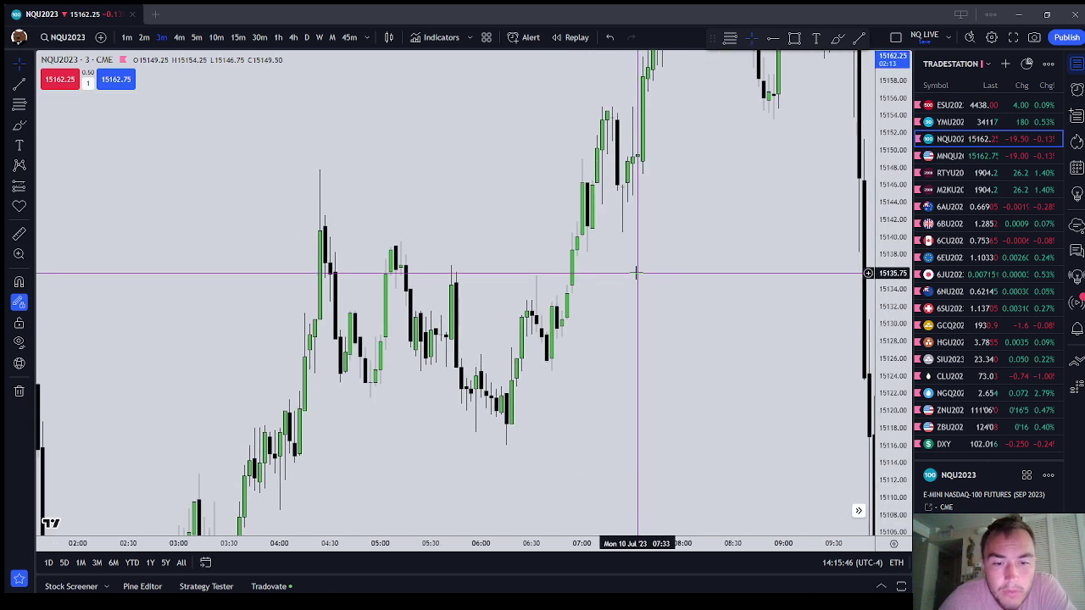
pyautogui.click(21, 126)
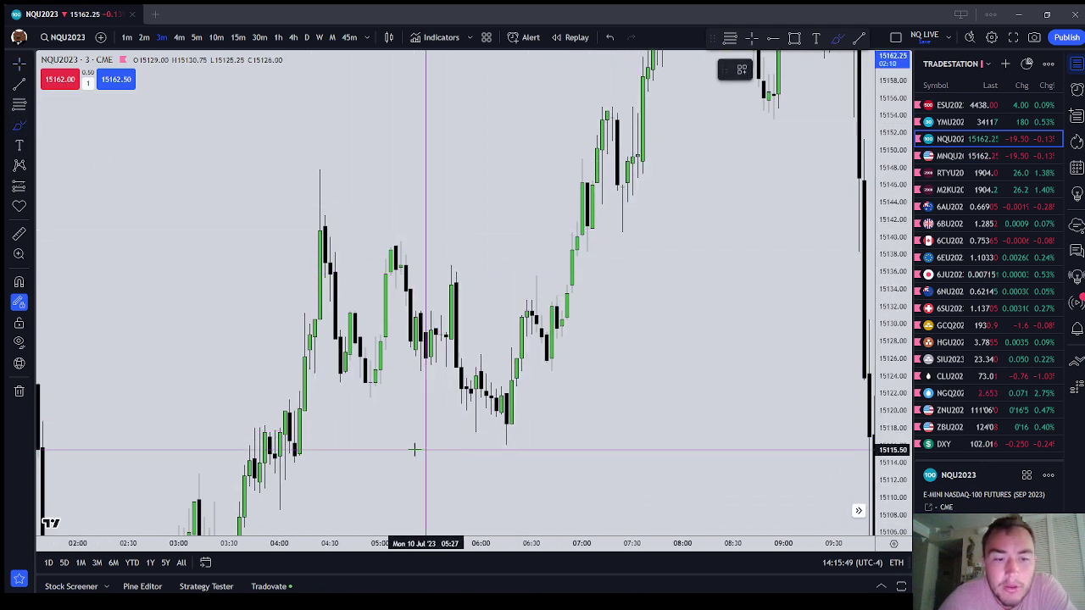
pyautogui.press('Escape')
pyautogui.moveTo(382, 441); pyautogui.dragTo(375, 424)
pyautogui.click(14, 107)
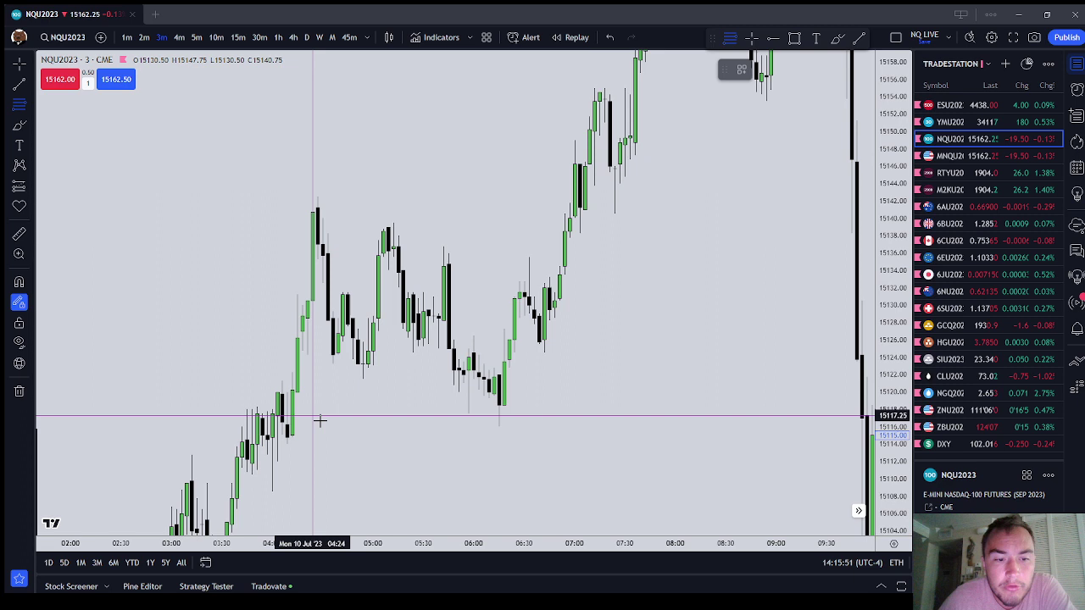
pyautogui.click(17, 285)
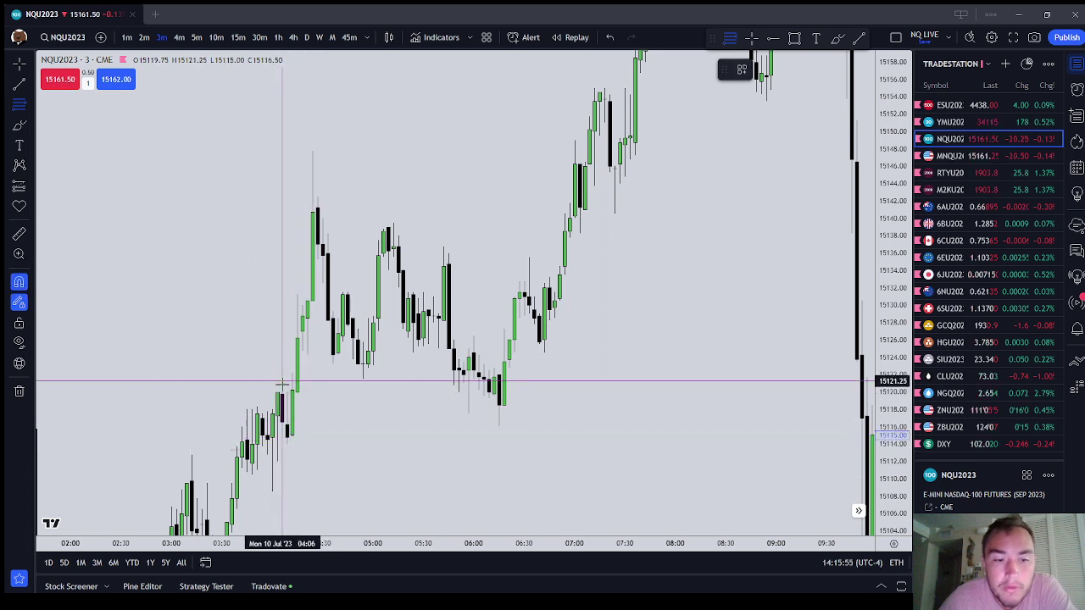
pyautogui.click(288, 435)
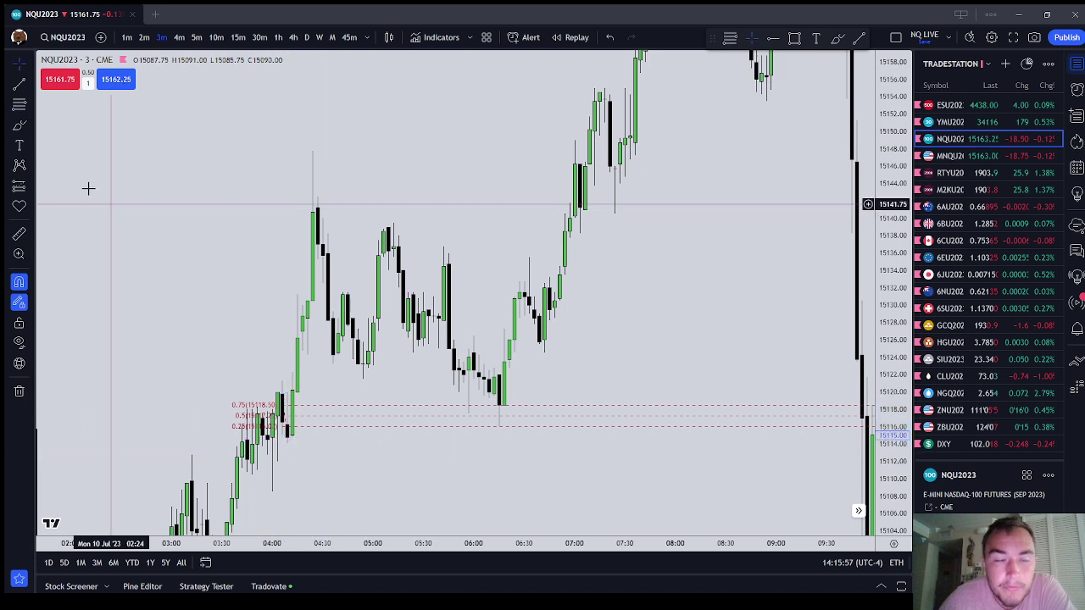
# Step: Circle the candle lows near 06:15 at the Fib levels with a red Brush ellipse, around 15117
pyautogui.click(17, 127)
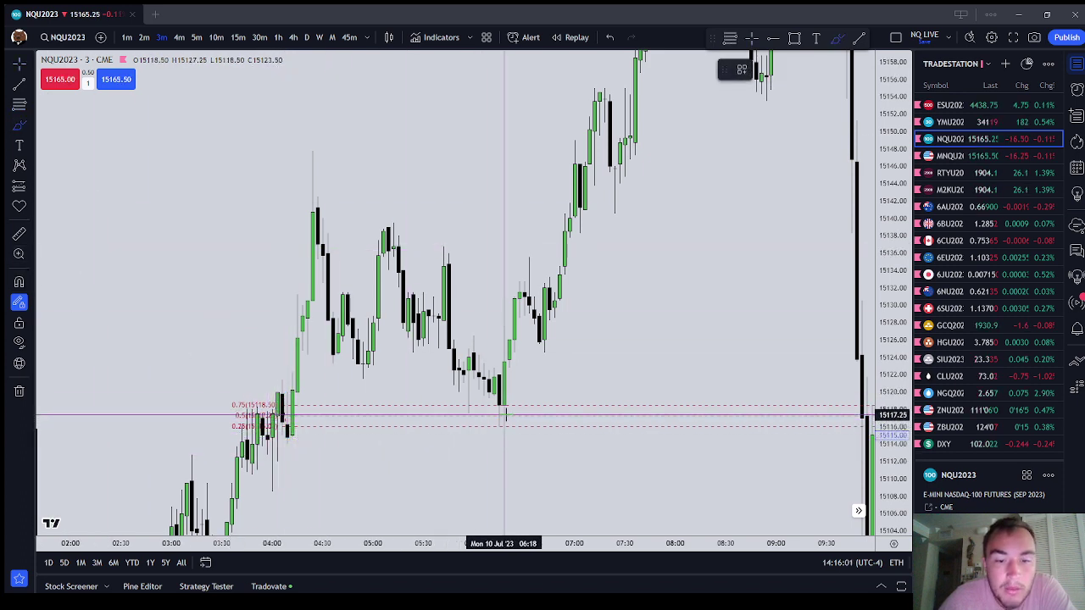
pyautogui.moveTo(503, 412)
pyautogui.mouseDown()
pyautogui.moveTo(469, 411)
pyautogui.moveTo(515, 416)
pyautogui.moveTo(500, 409)
pyautogui.mouseUp()
# Step: Brush two short red horizontal lines beneath the candles around 04:00, at about 15114 and 15111.25
pyautogui.moveTo(626, 354); pyautogui.dragTo(704, 176)
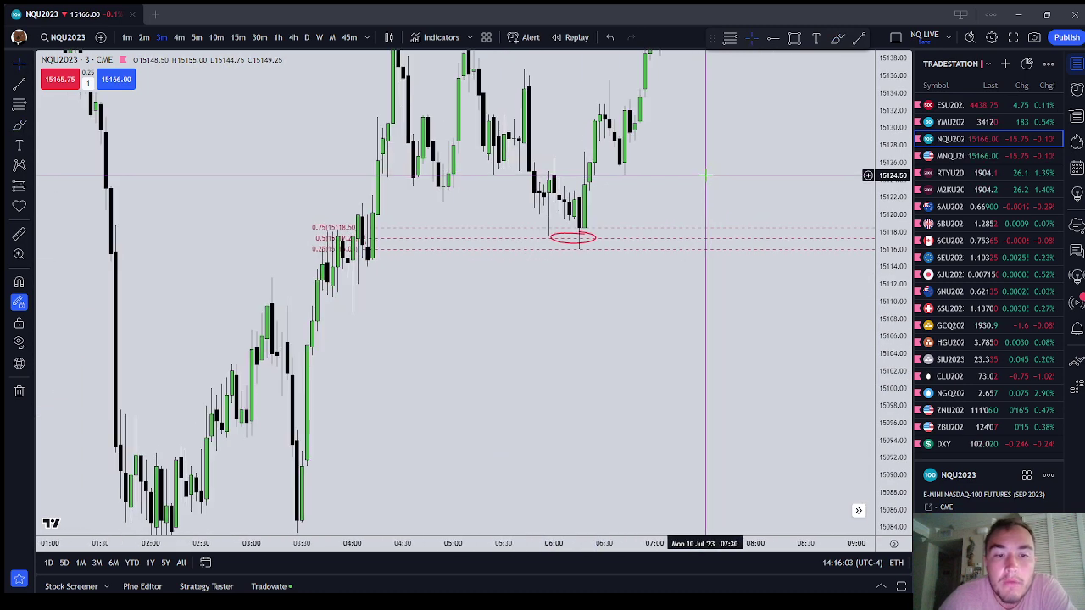
pyautogui.moveTo(622, 325); pyautogui.dragTo(615, 388)
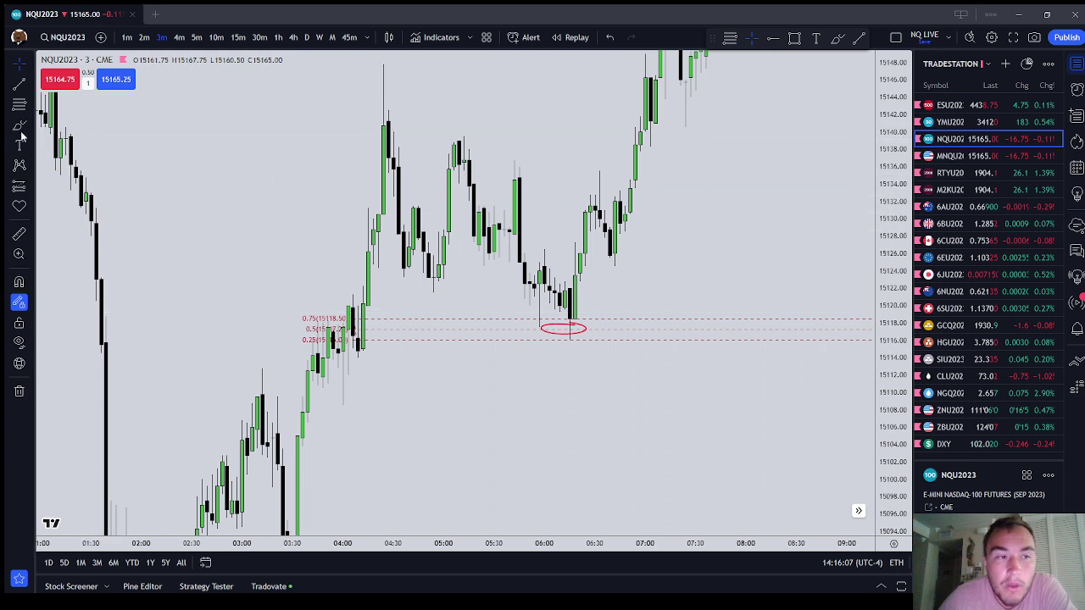
pyautogui.click(836, 38)
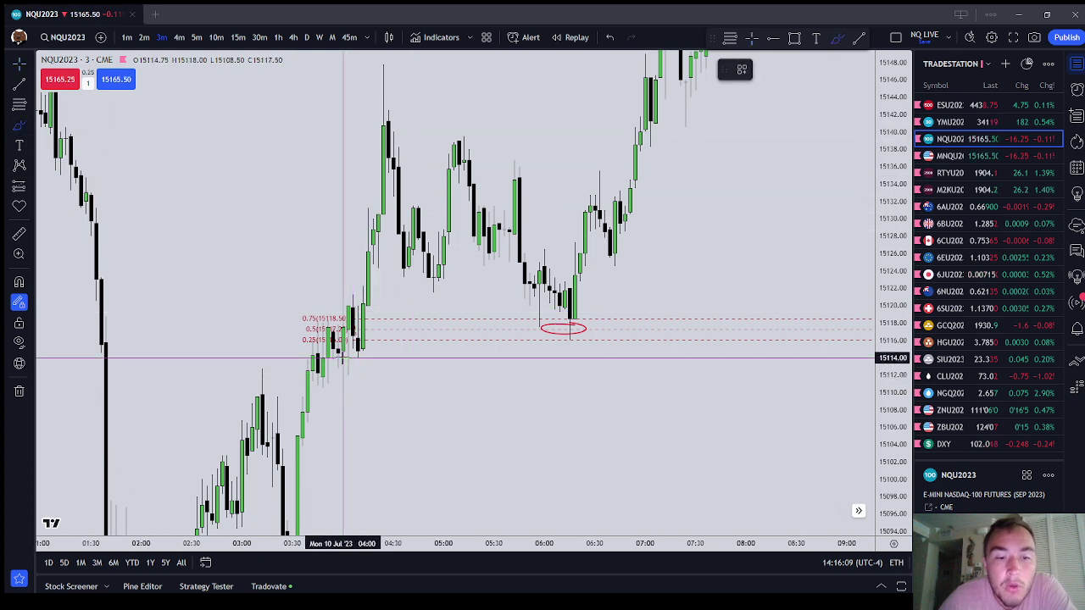
pyautogui.moveTo(344, 358); pyautogui.dragTo(393, 359)
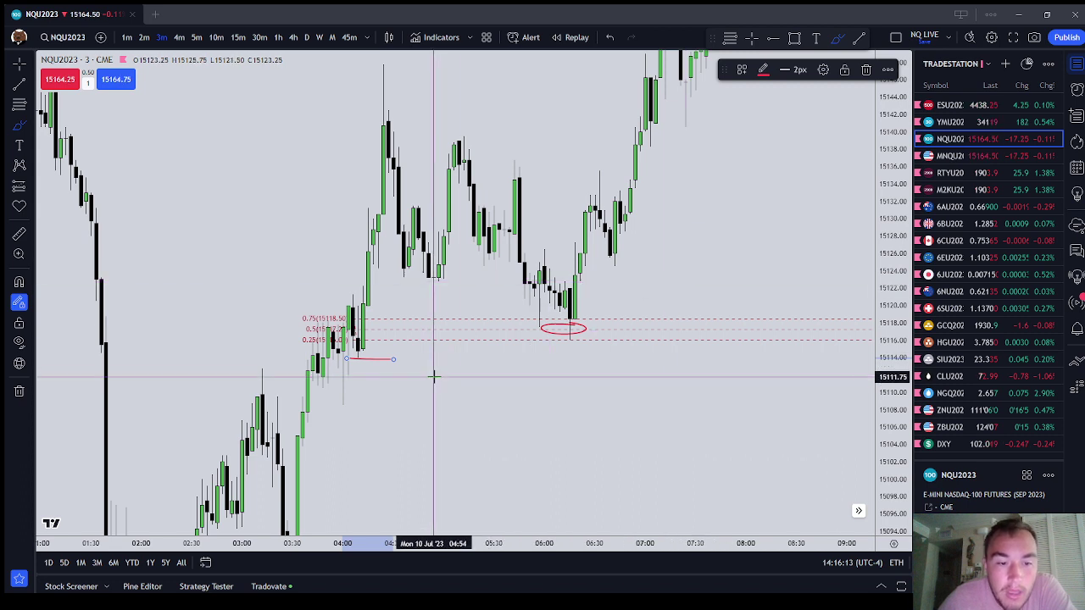
pyautogui.moveTo(301, 382); pyautogui.dragTo(383, 382)
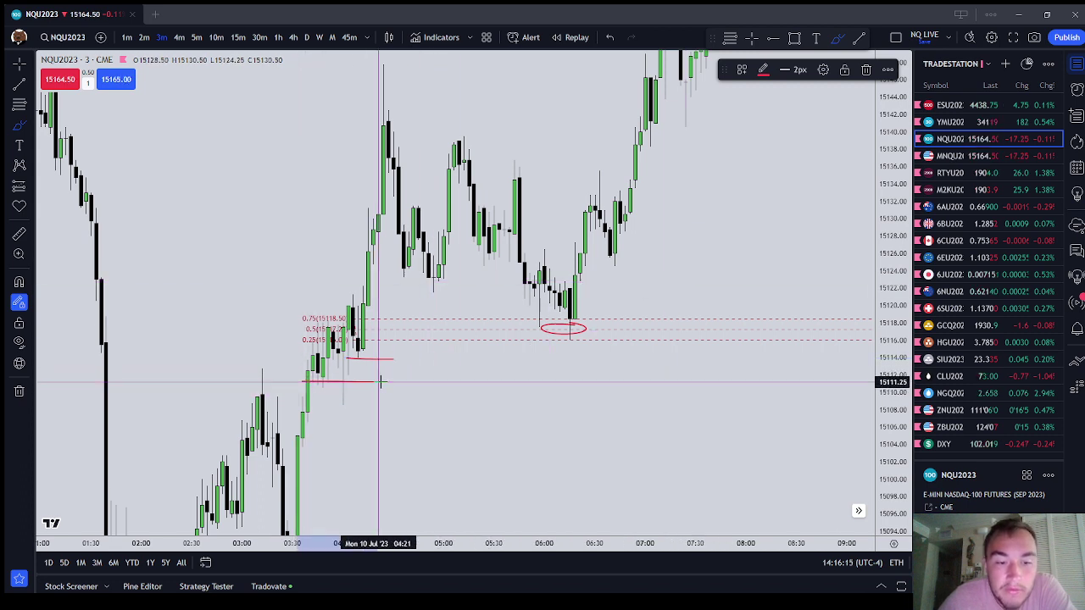
# Step: Brush two more red lines beneath the 04:00 candles, at about 15110 and 15109, and circle the candles just after 04:00
pyautogui.moveTo(293, 395); pyautogui.dragTo(417, 389)
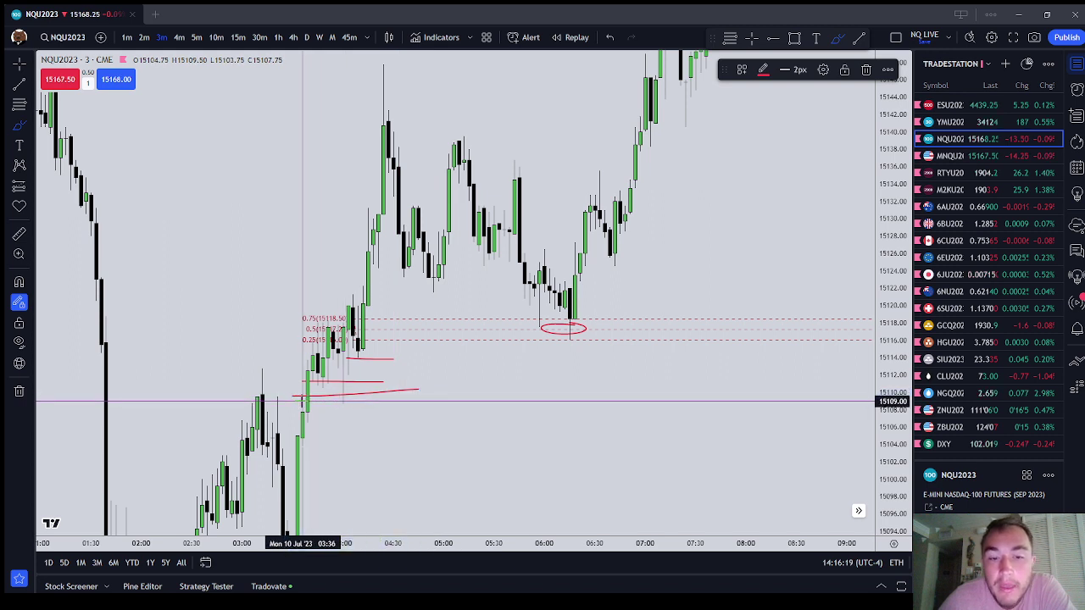
pyautogui.moveTo(303, 401); pyautogui.dragTo(388, 401)
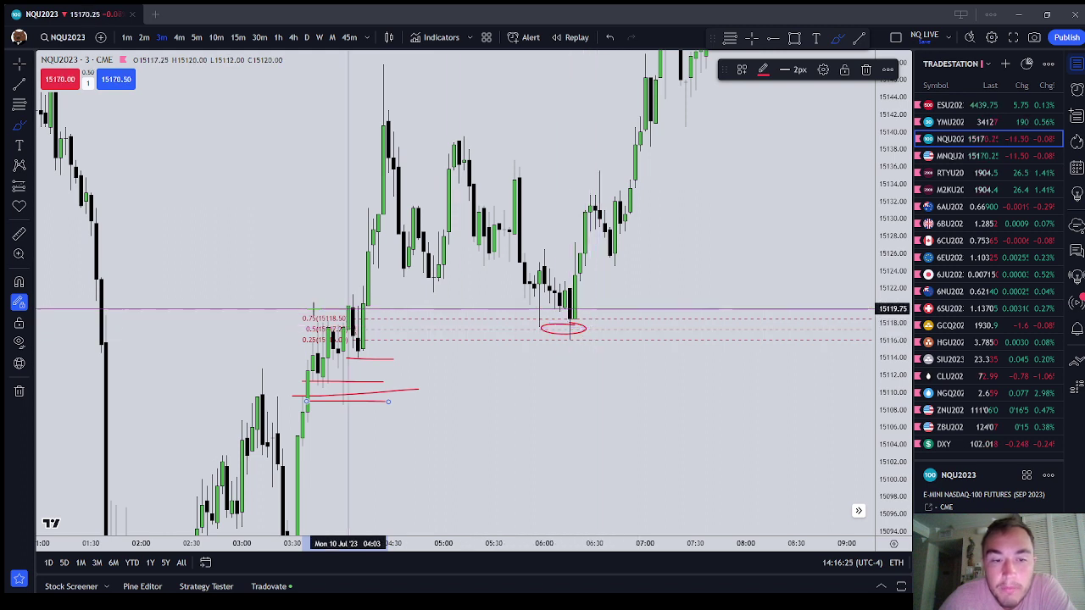
pyautogui.moveTo(375, 318); pyautogui.dragTo(386, 315)
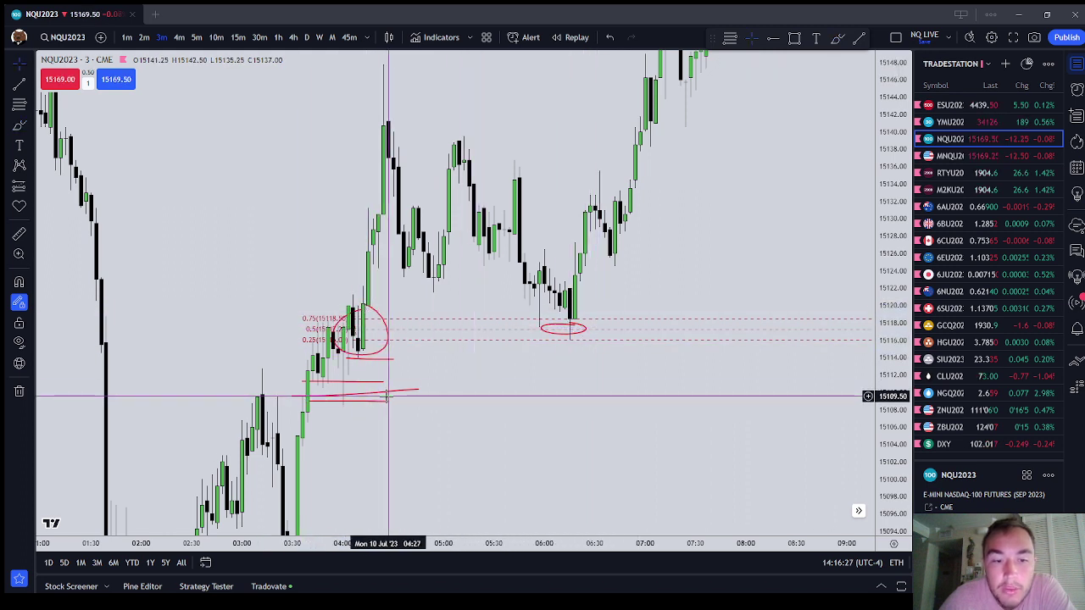
# Step: Move the red line at 15109 under the 06:20 to 07:00 candles, and delete the red ellipses near 06:15 and 04:00
pyautogui.moveTo(372, 401); pyautogui.dragTo(636, 402)
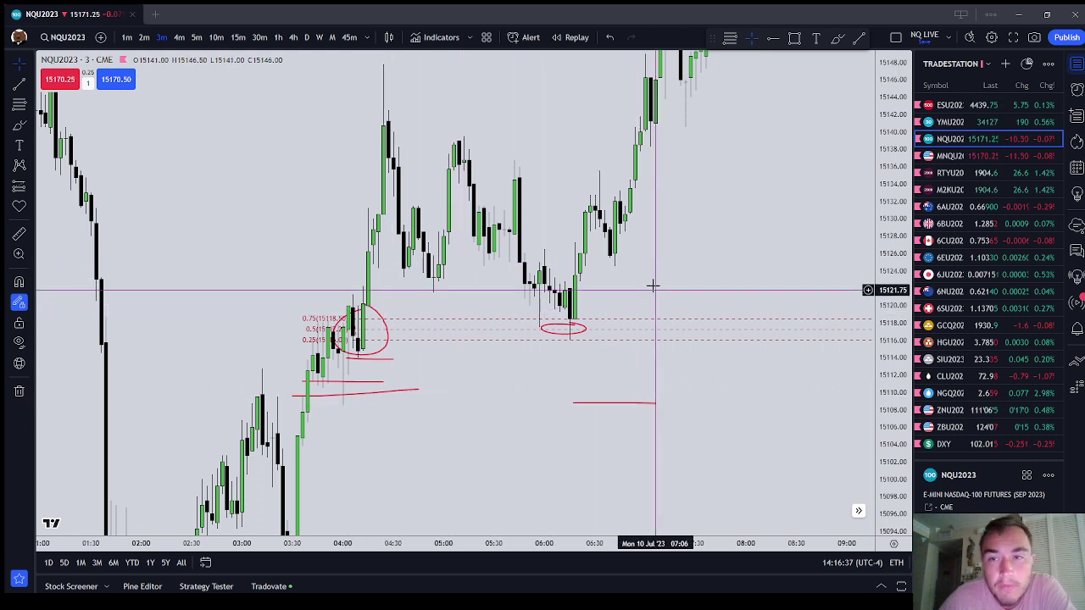
pyautogui.moveTo(649, 286); pyautogui.dragTo(639, 363)
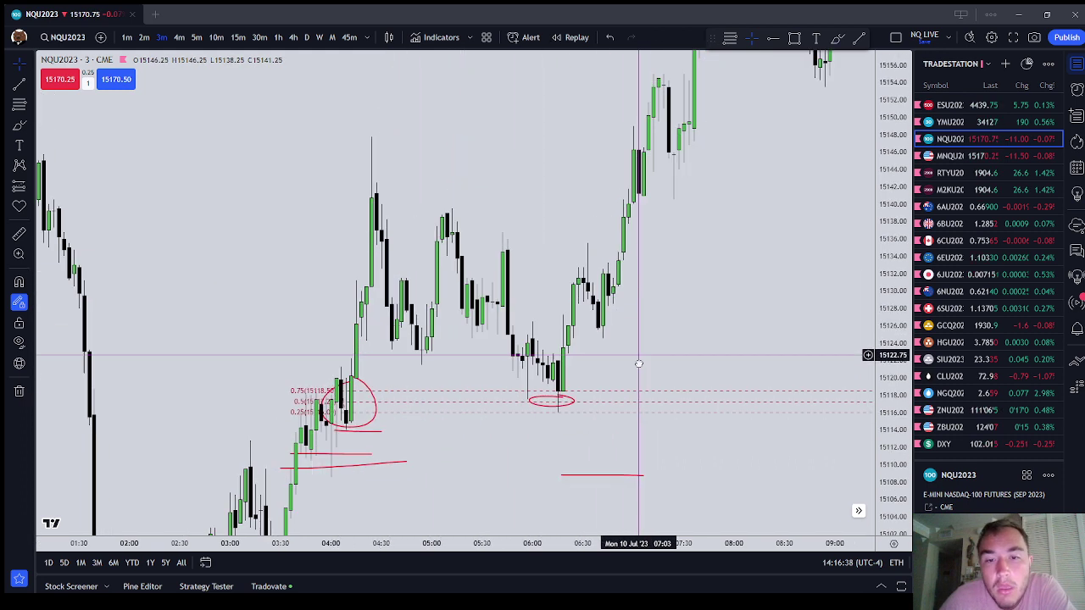
pyautogui.click(538, 404)
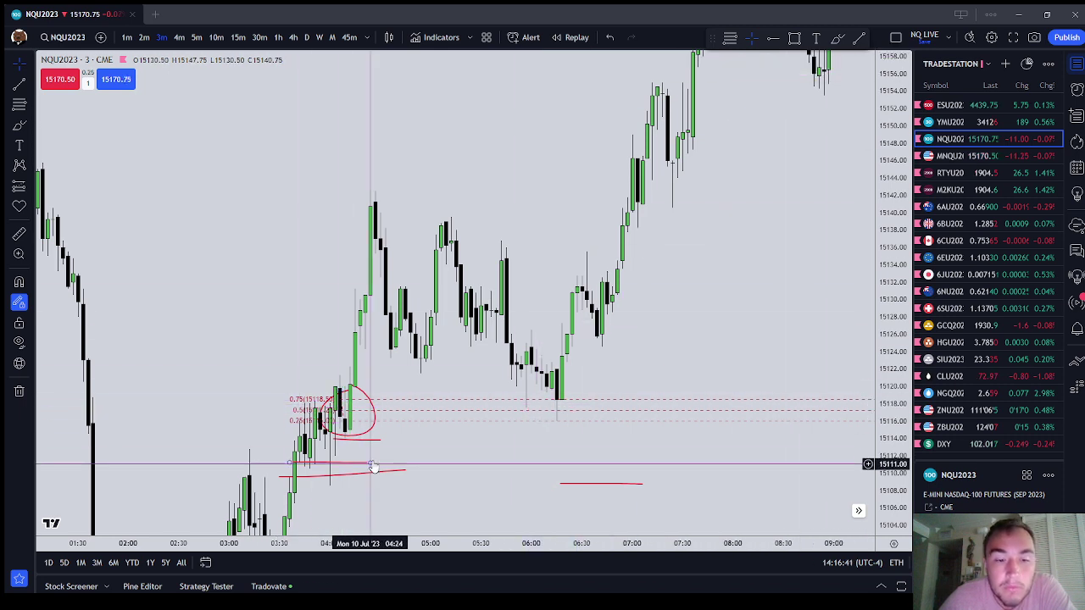
pyautogui.press('Delete')
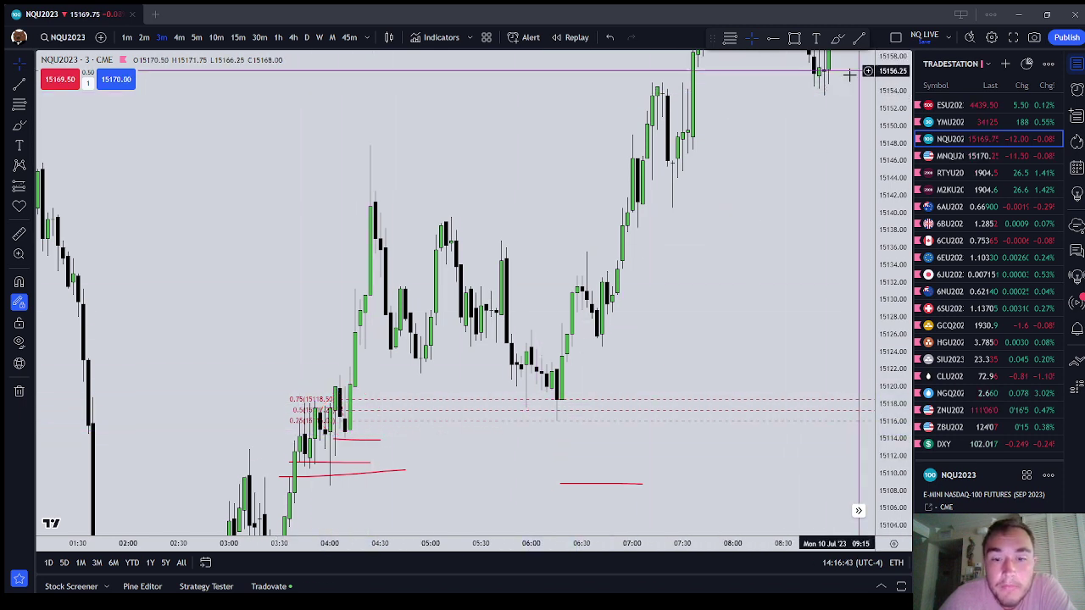
# Step: Brush a small red ellipse on the down candle just after 04:00 and a wider one around the 06:15 low, near 15117
pyautogui.click(17, 128)
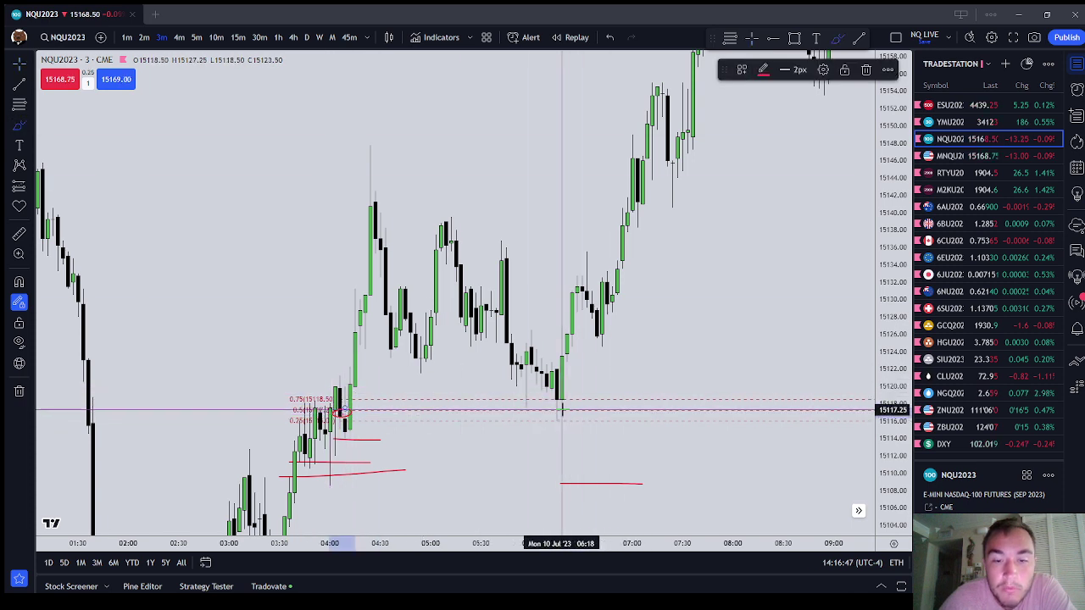
pyautogui.moveTo(562, 405)
pyautogui.mouseDown()
pyautogui.moveTo(582, 412)
pyautogui.moveTo(561, 404)
pyautogui.mouseUp()
pyautogui.press('Escape')
# Step: Delete the red line at 15109 below the 06:30 candles, the 15111.25 line and the slanted line beneath the 04:00 candles
pyautogui.click(614, 483)
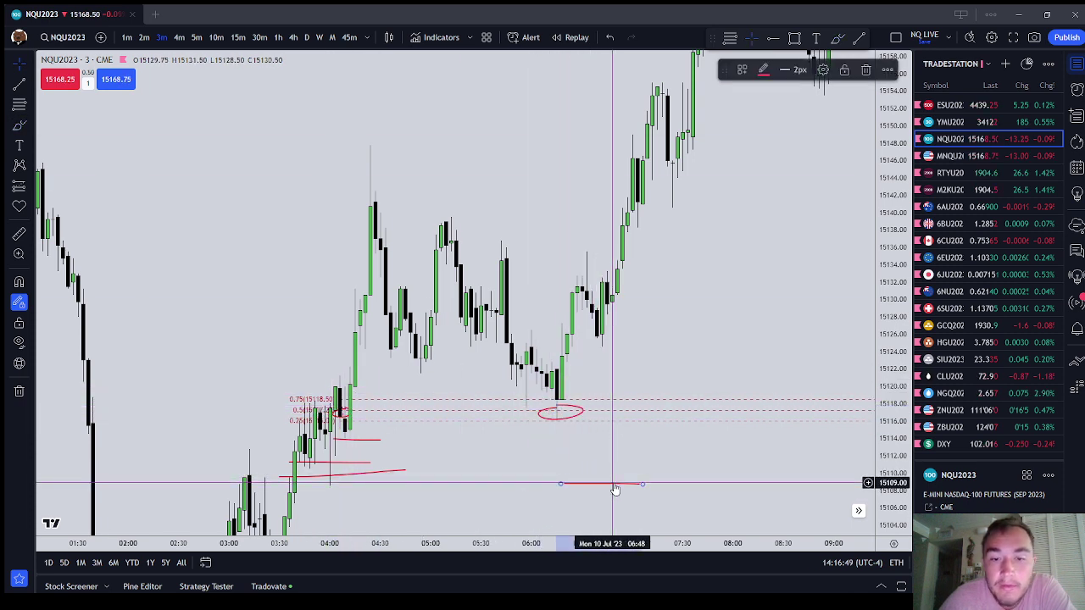
pyautogui.click(868, 69)
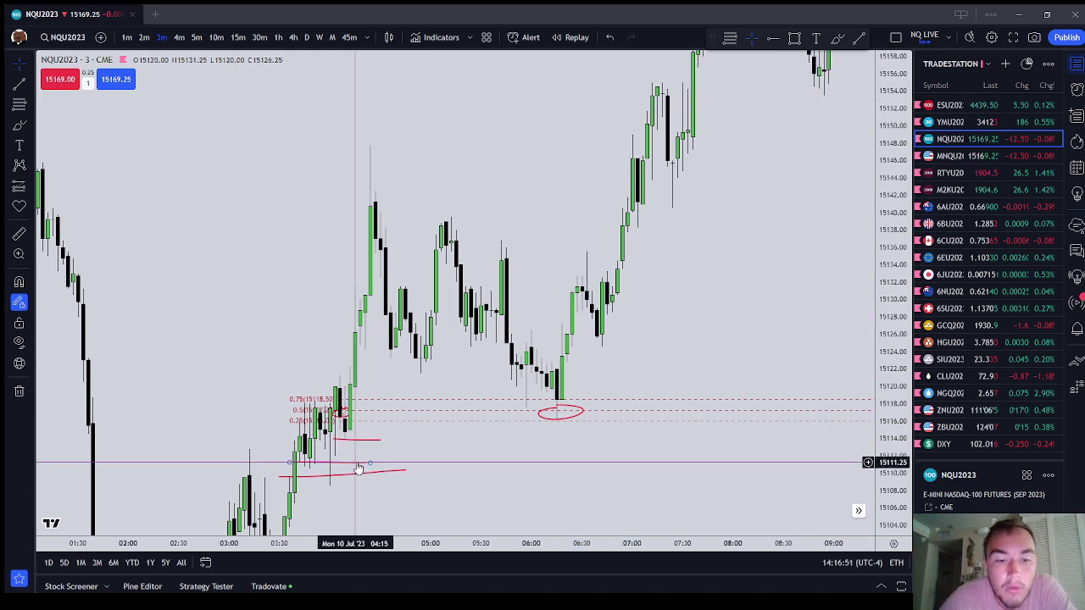
pyautogui.click(356, 464)
pyautogui.click(865, 69)
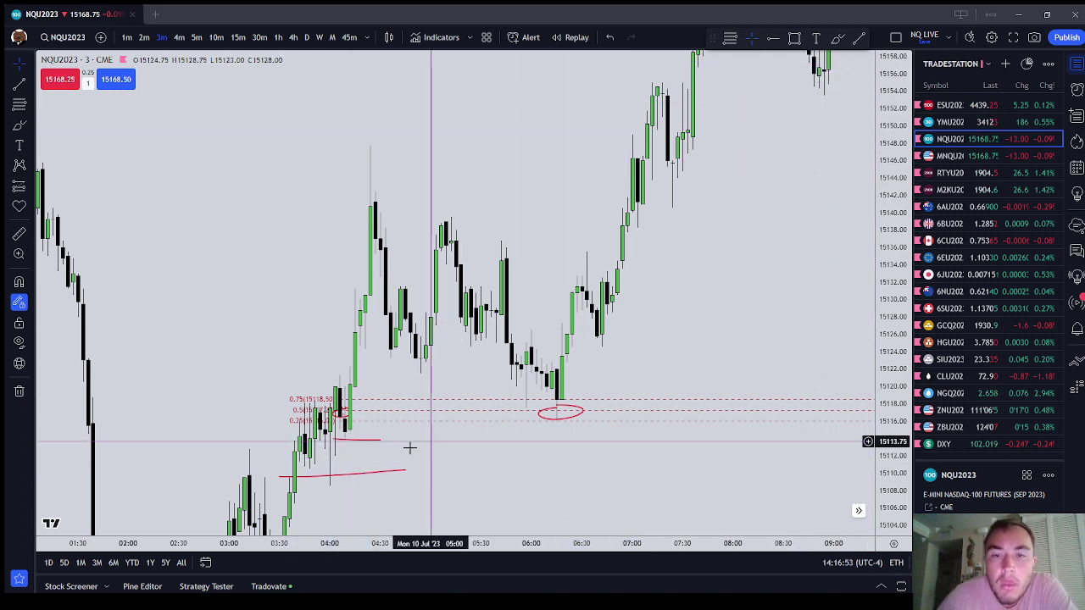
pyautogui.click(332, 475)
pyautogui.click(866, 69)
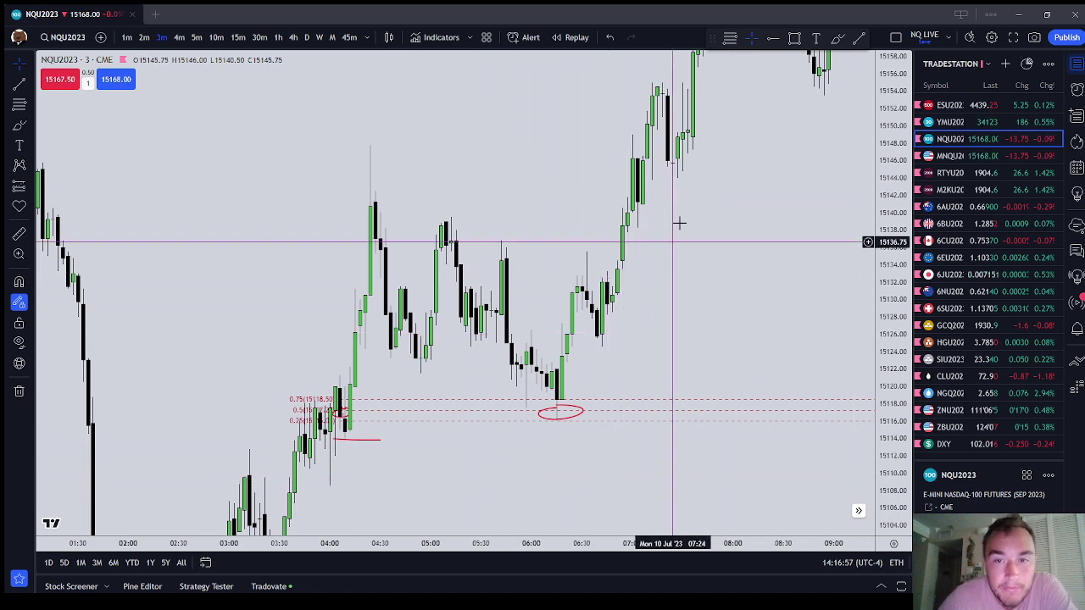
# Step: Brush two red lines across the candles from about 06:15 to 07:15, at about 15128.5 and 15126.5, and shift the lower one slightly earlier
pyautogui.scroll(2, 738, 172)
pyautogui.moveTo(738, 172); pyautogui.dragTo(691, 298)
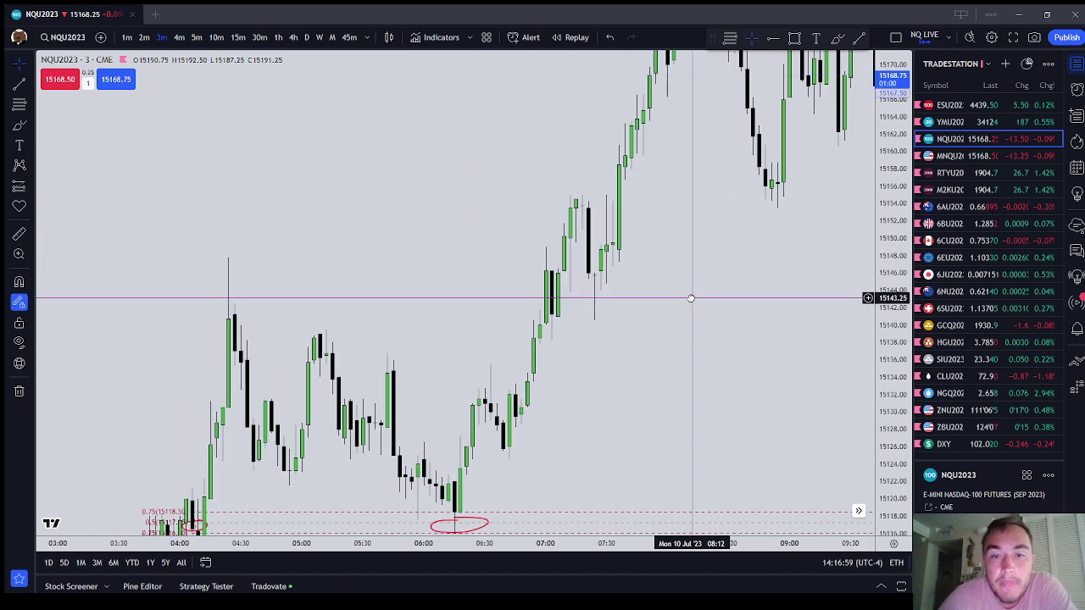
pyautogui.scroll(-4, 691, 296)
pyautogui.moveTo(898, 138); pyautogui.dragTo(892, 240)
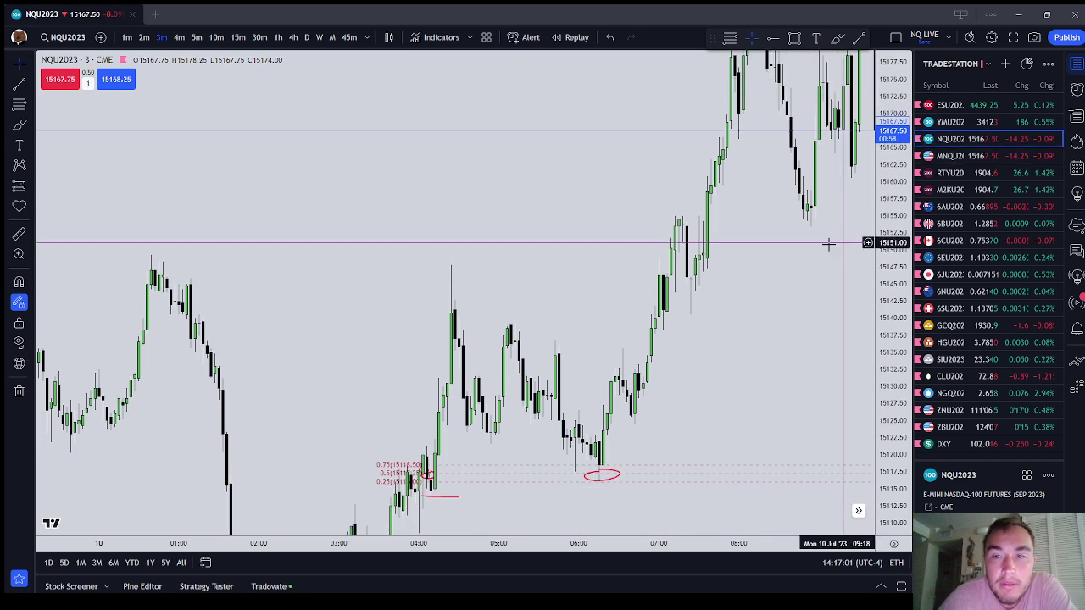
pyautogui.moveTo(787, 253); pyautogui.dragTo(712, 262)
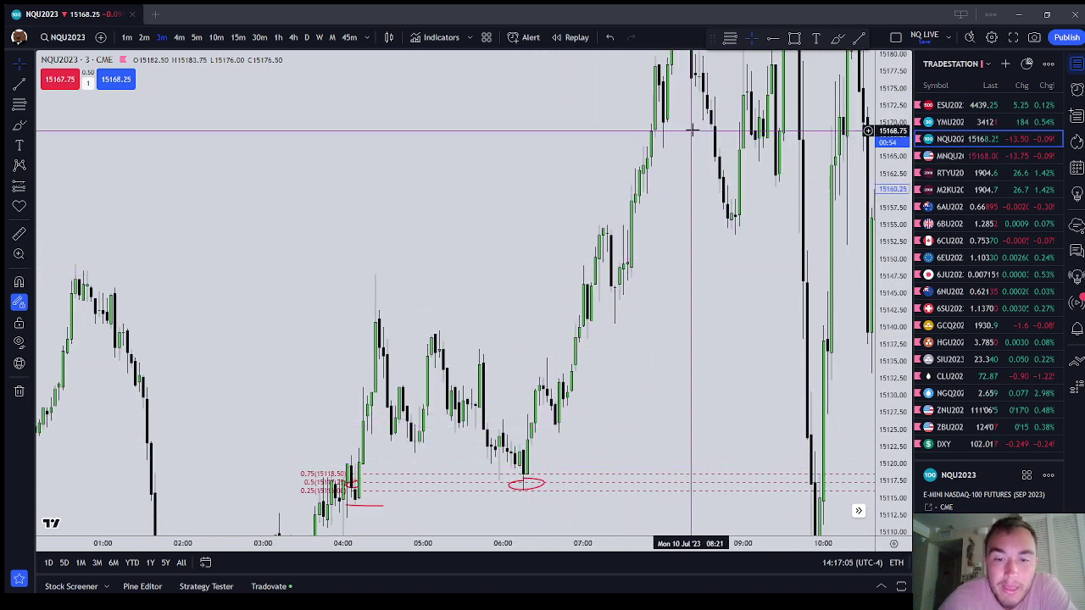
pyautogui.click(19, 125)
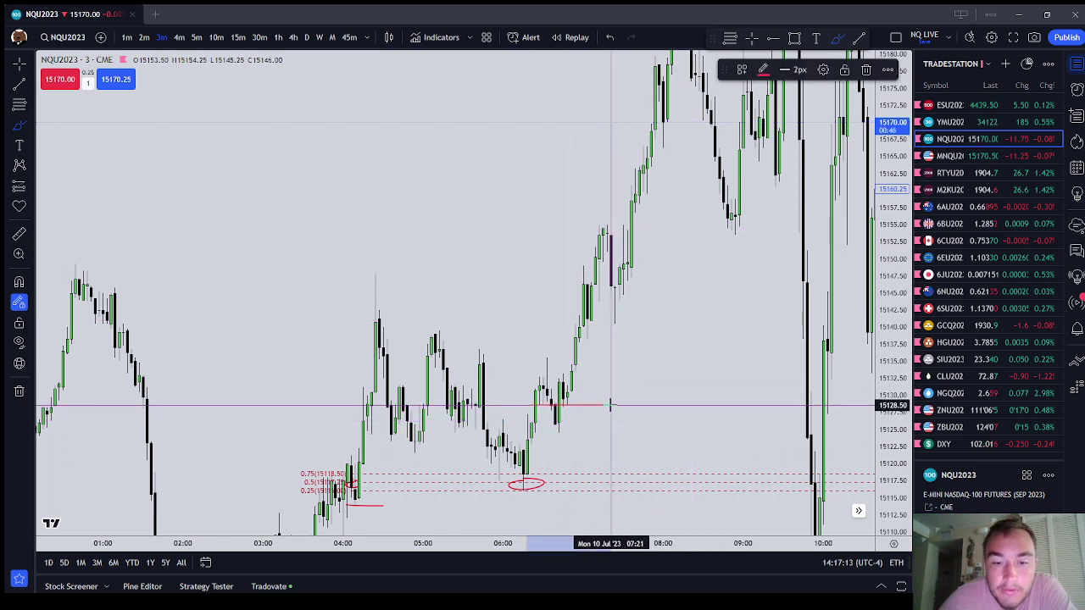
pyautogui.click(611, 406)
pyautogui.click(527, 419)
pyautogui.click(636, 418)
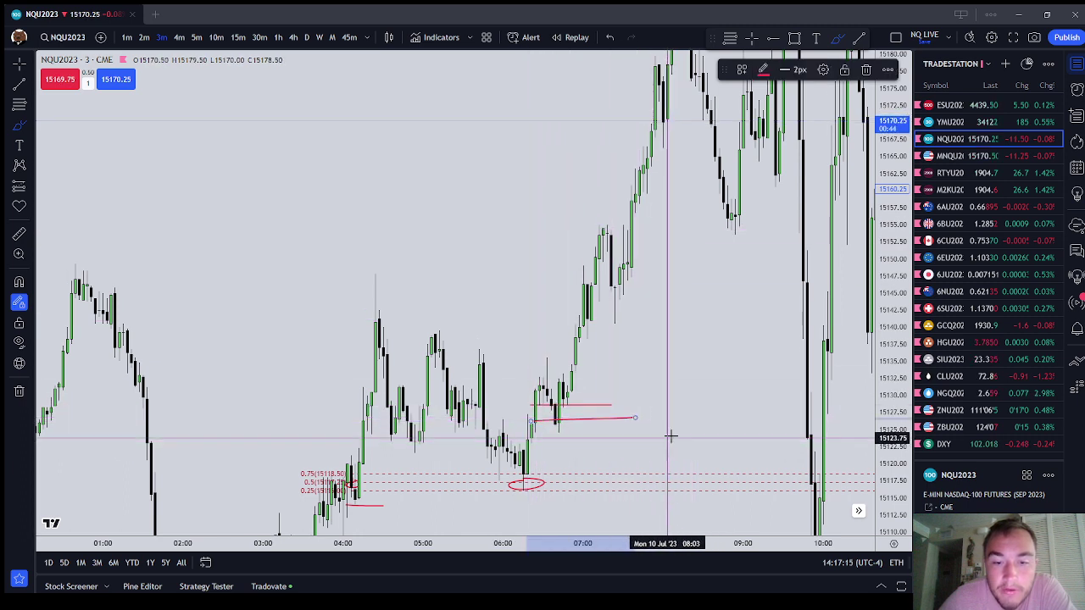
pyautogui.click(555, 393)
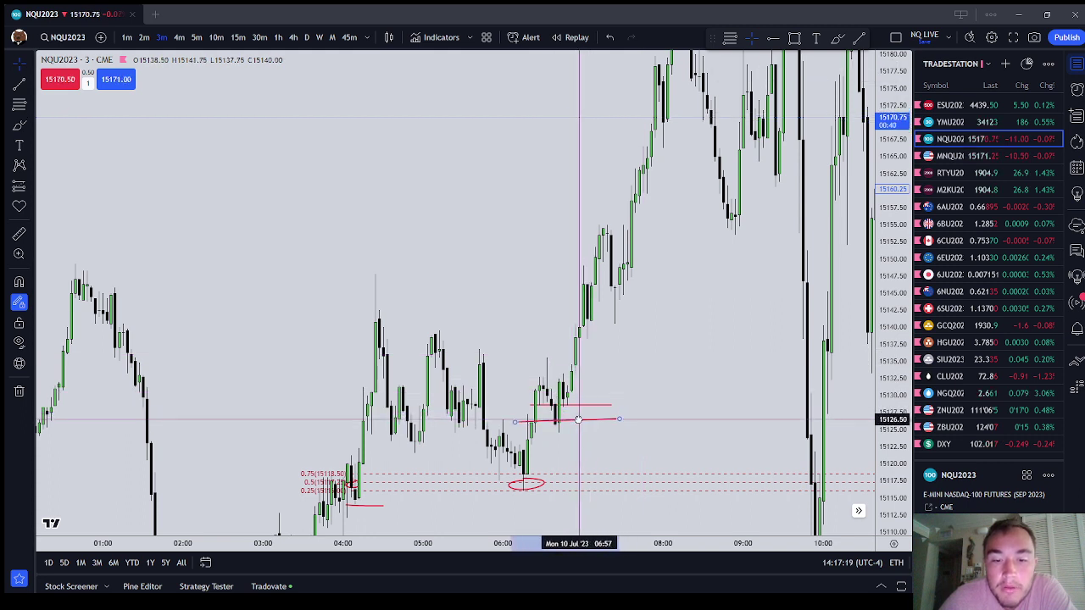
pyautogui.click(578, 420)
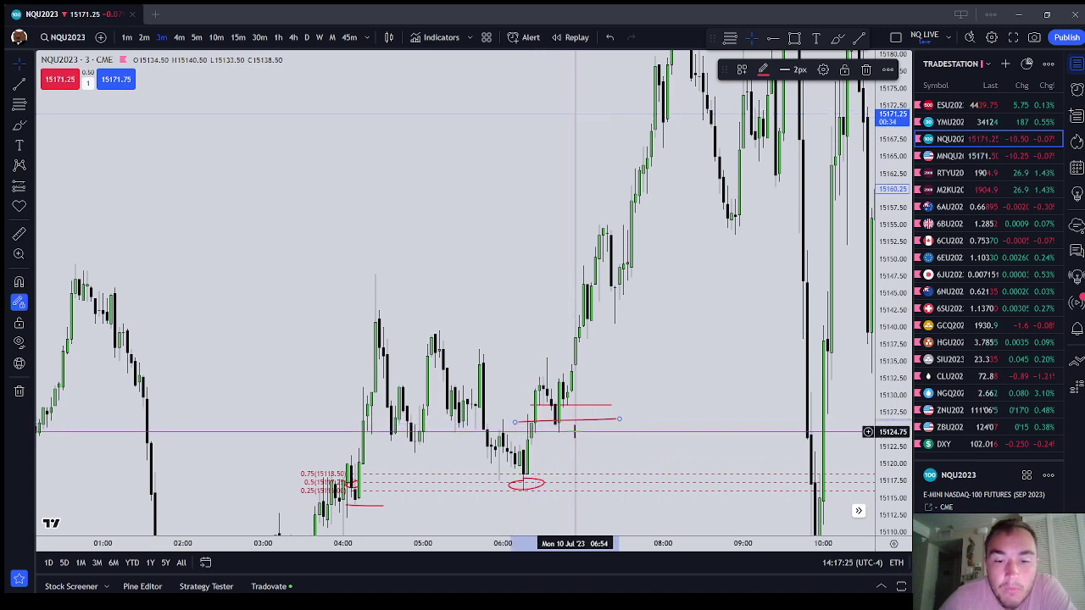
# Step: Brush a short line at about 15126 from roughly 06:50 to 07:30 and recolour it purple
pyautogui.moveTo(623, 455); pyautogui.dragTo(651, 411)
pyautogui.scroll(3, 635, 412)
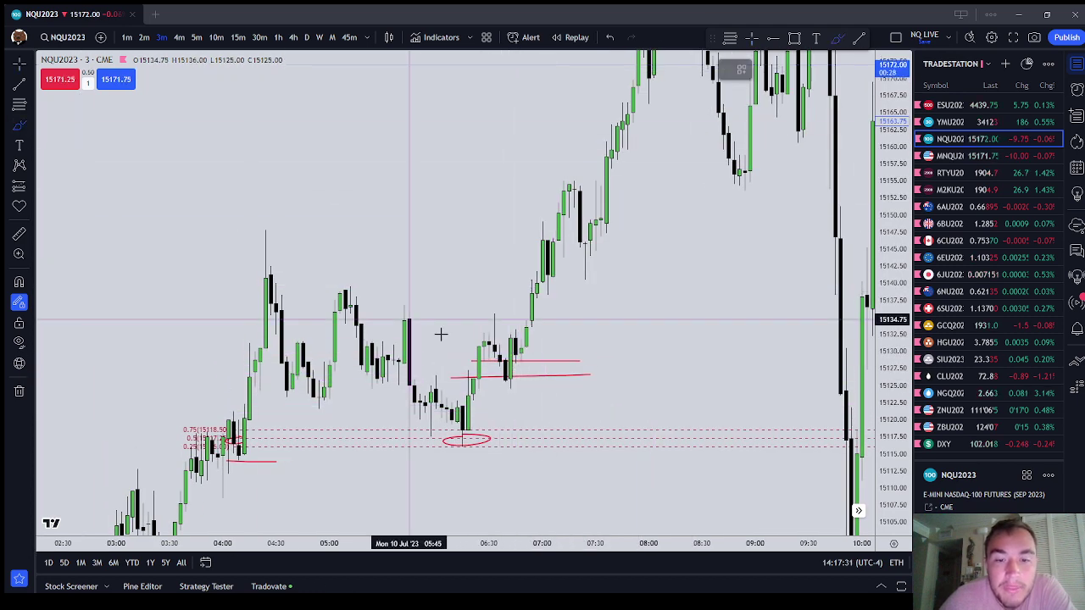
pyautogui.moveTo(524, 379); pyautogui.dragTo(590, 378)
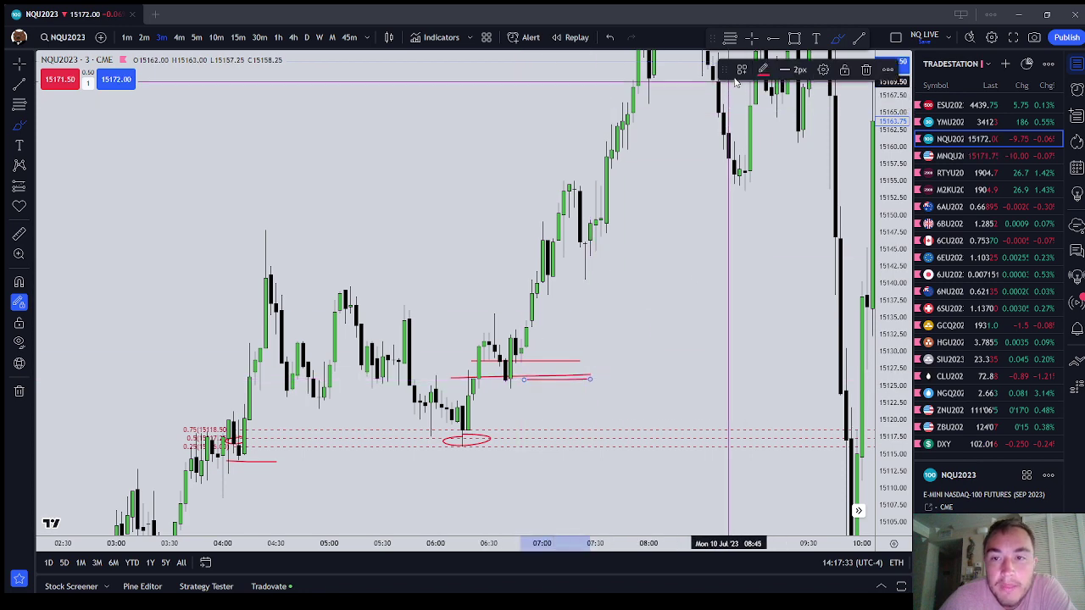
pyautogui.click(765, 70)
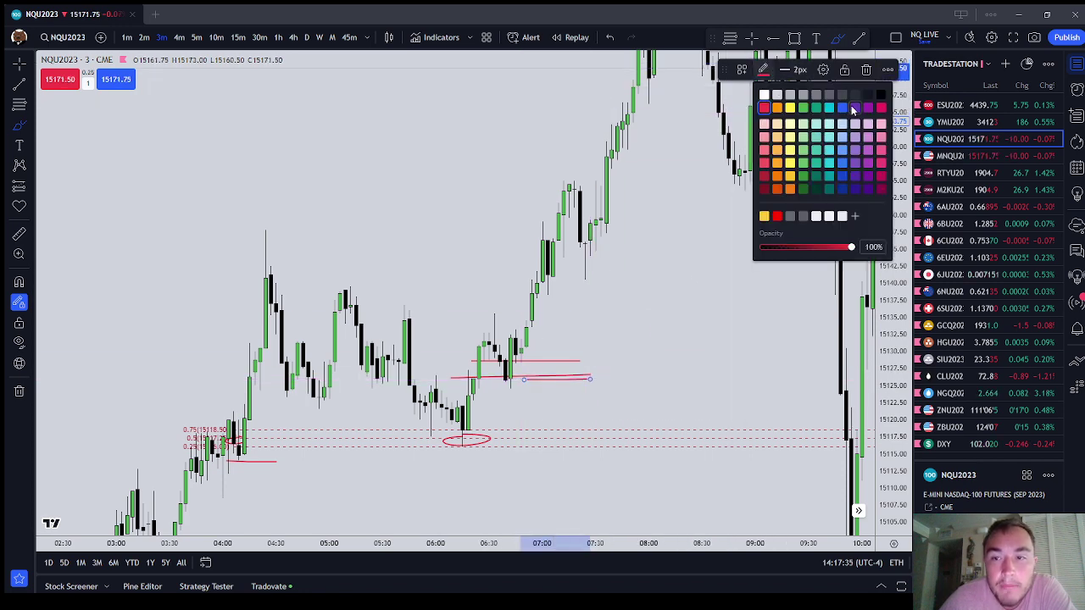
pyautogui.click(853, 109)
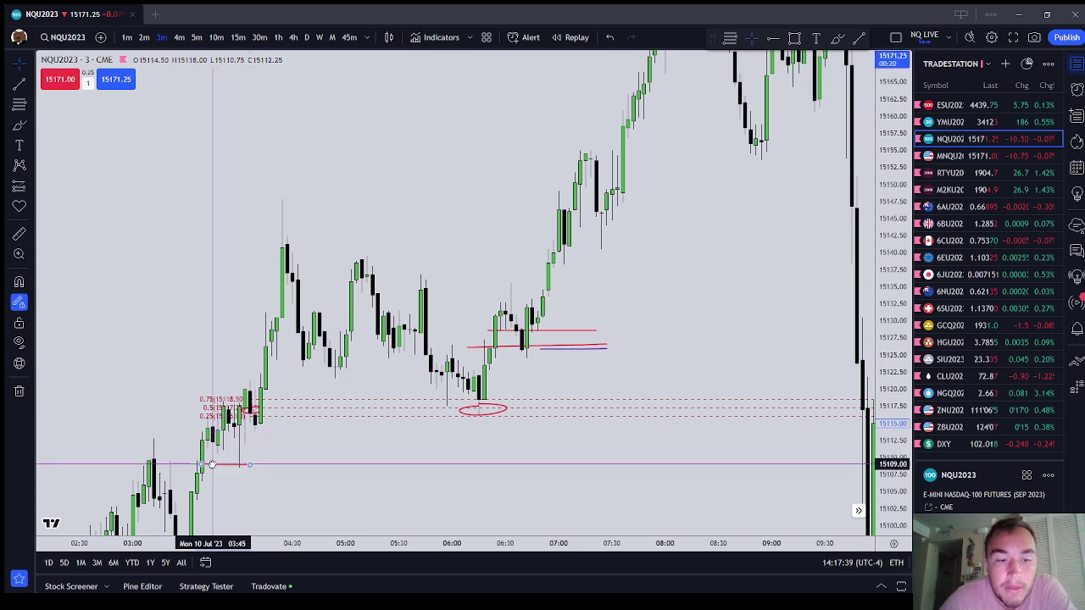
# Step: Delete the short red line brought up from the 04:00 candles to just below the purple line
pyautogui.click(543, 348)
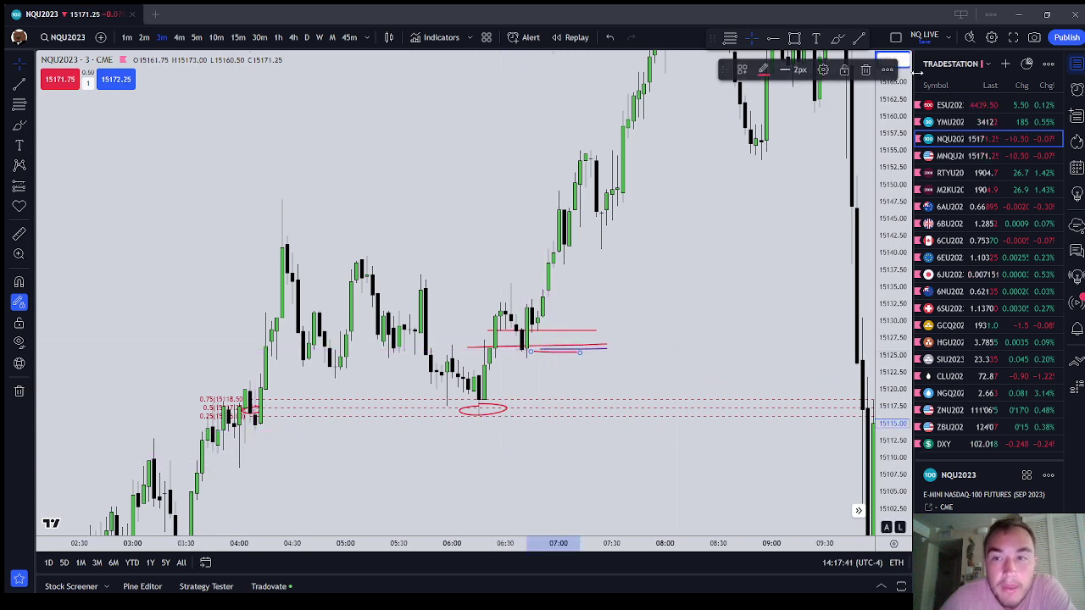
pyautogui.click(864, 70)
# Step: Brush purple lines near 07:00 at about 15134 and 15143.5, circle the candles around 07:30, and underline them at about 15143
pyautogui.moveTo(740, 323); pyautogui.dragTo(718, 396)
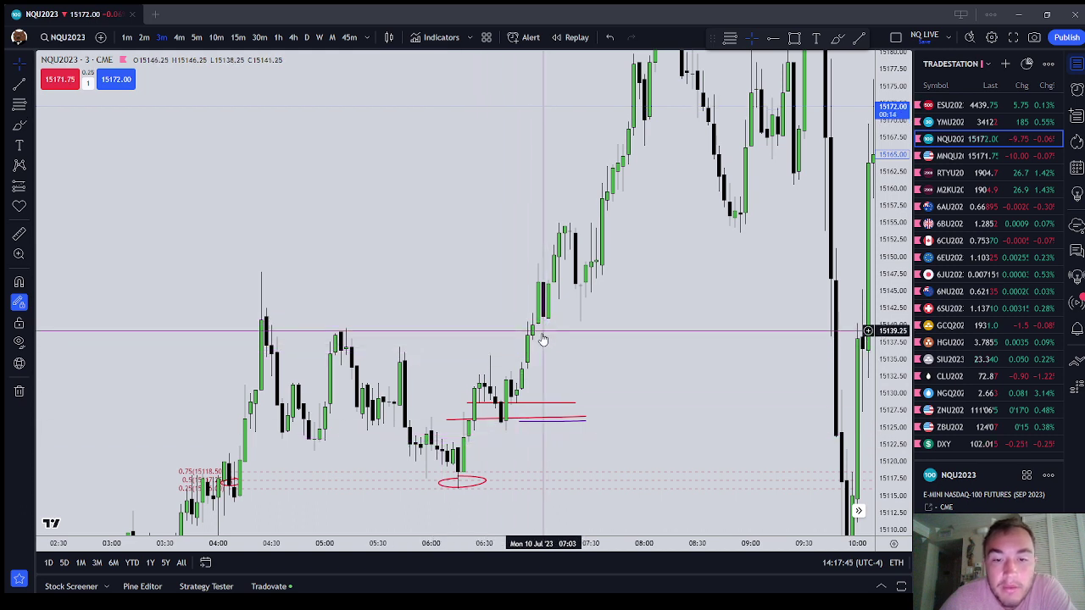
pyautogui.click(15, 127)
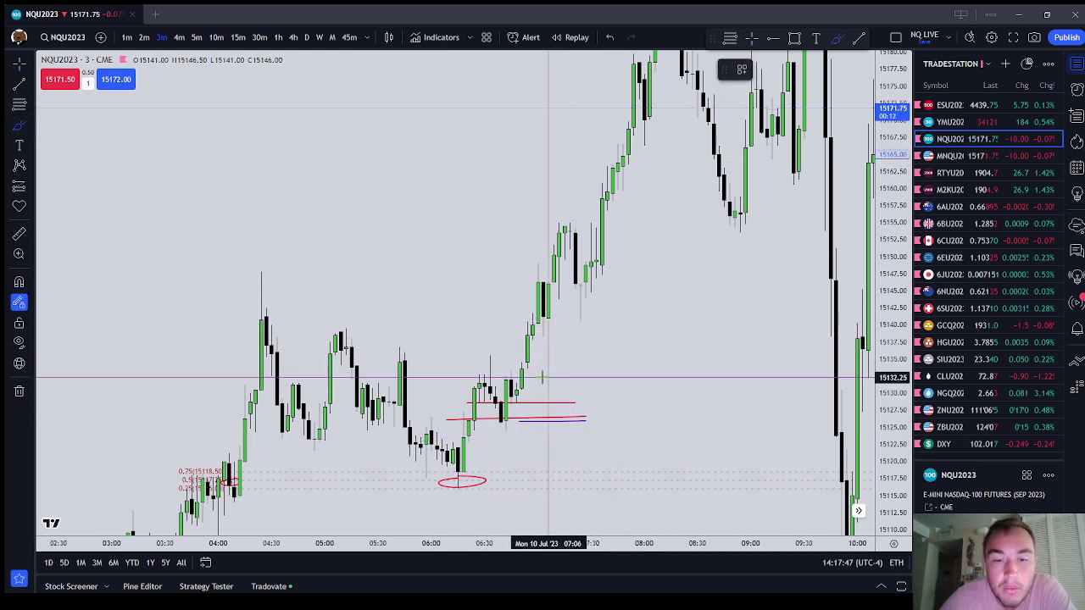
pyautogui.moveTo(523, 367); pyautogui.dragTo(553, 365)
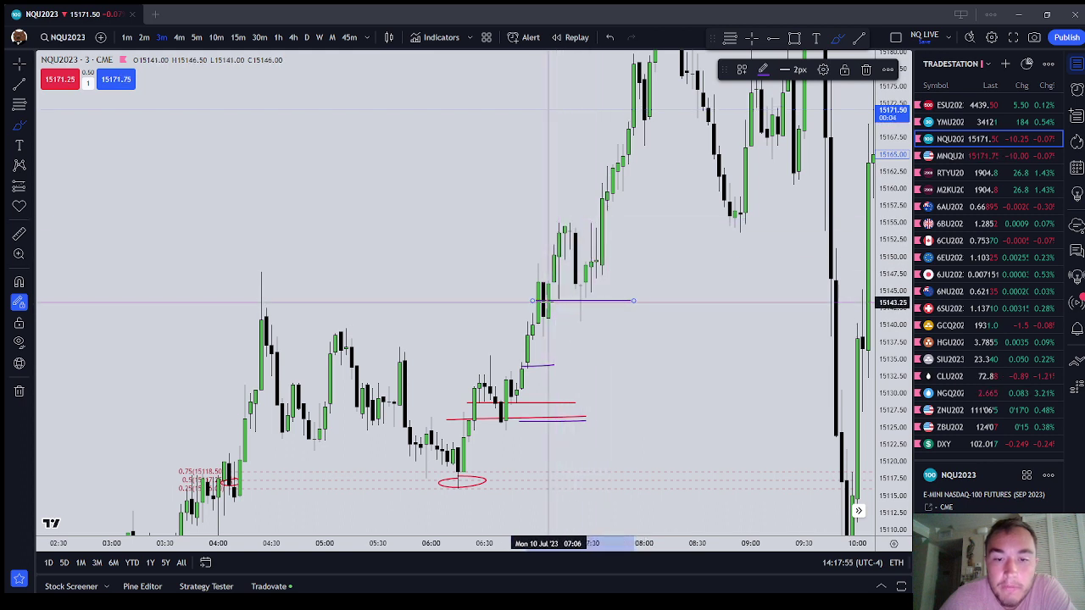
pyautogui.moveTo(603, 259)
pyautogui.mouseDown()
pyautogui.moveTo(577, 271)
pyautogui.moveTo(596, 258)
pyautogui.mouseUp()
pyautogui.moveTo(586, 304); pyautogui.dragTo(608, 303)
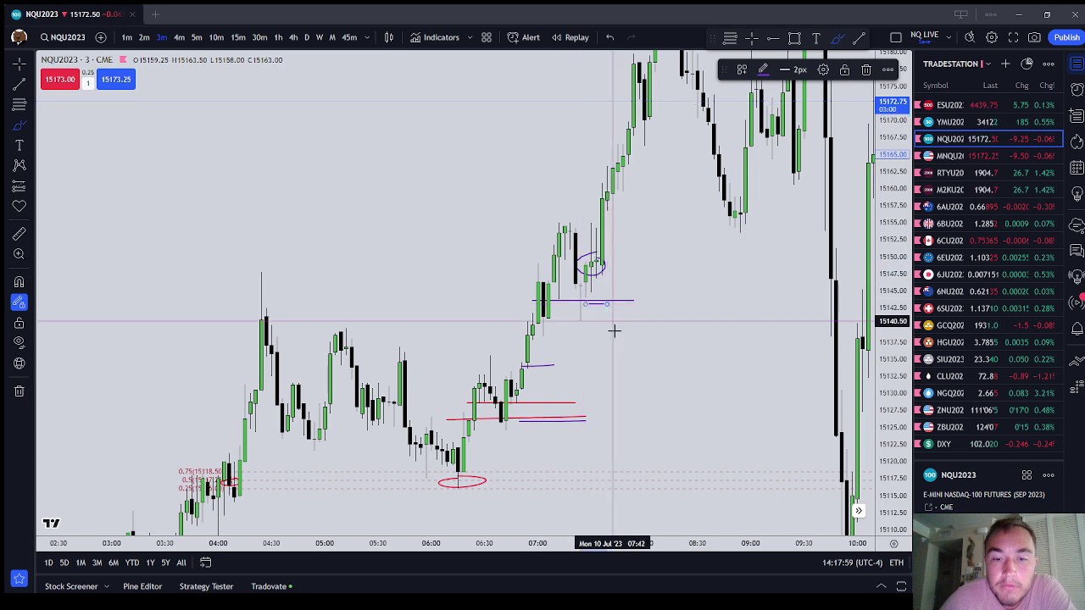
pyautogui.press('Escape')
# Step: Brush three short lines between 07:30 and 08:05, at about 15157, 15154.5 and 15154, and recolour the lowest one green
pyautogui.moveTo(669, 259); pyautogui.dragTo(656, 333)
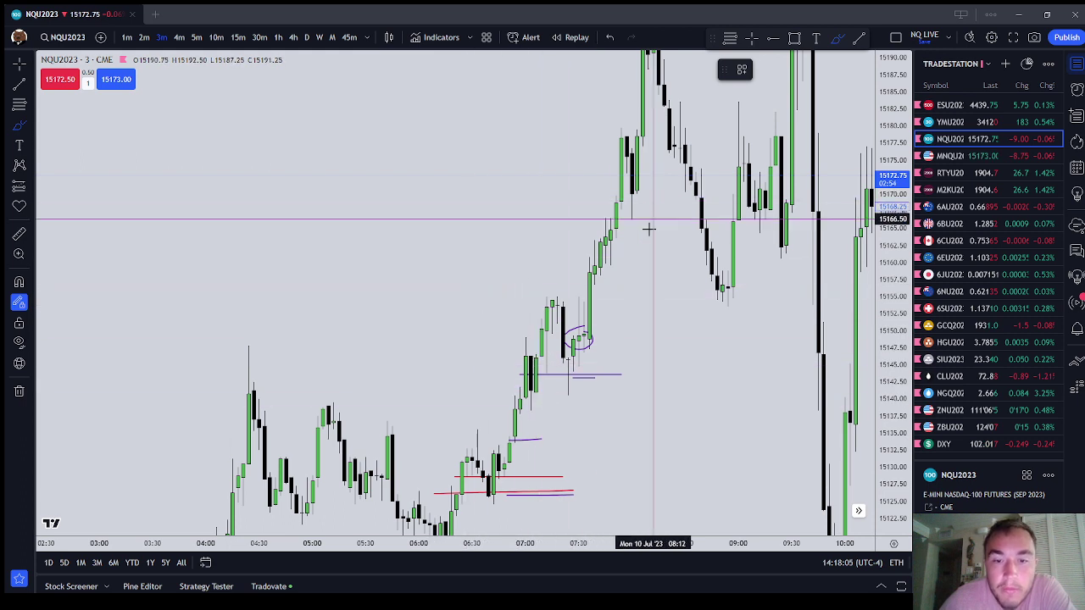
pyautogui.moveTo(577, 285); pyautogui.dragTo(618, 285)
pyautogui.moveTo(584, 300); pyautogui.dragTo(635, 302)
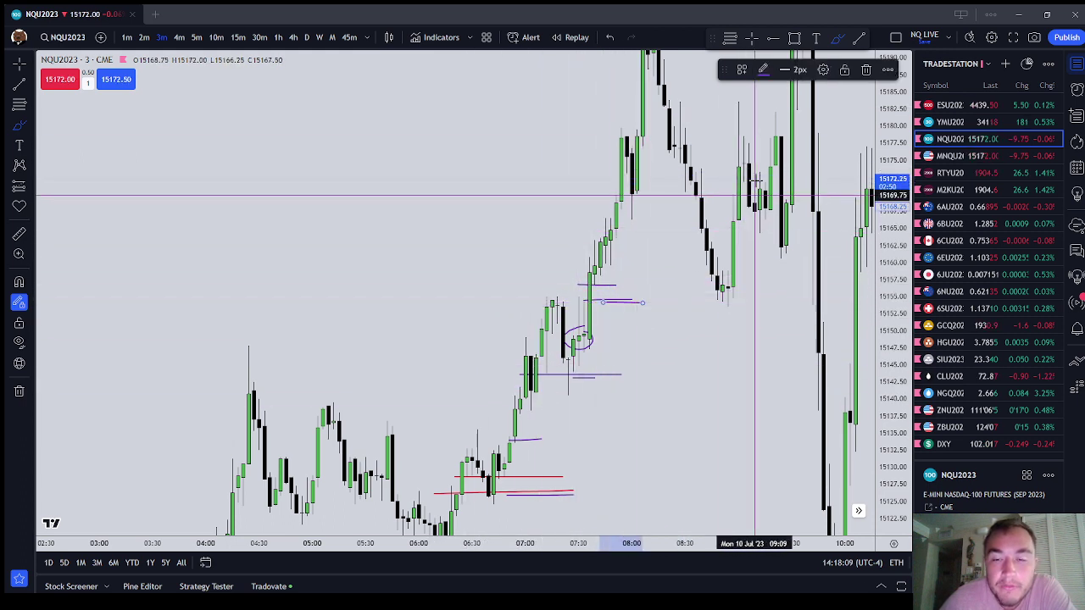
pyautogui.click(763, 69)
pyautogui.click(767, 136)
pyautogui.press('Escape')
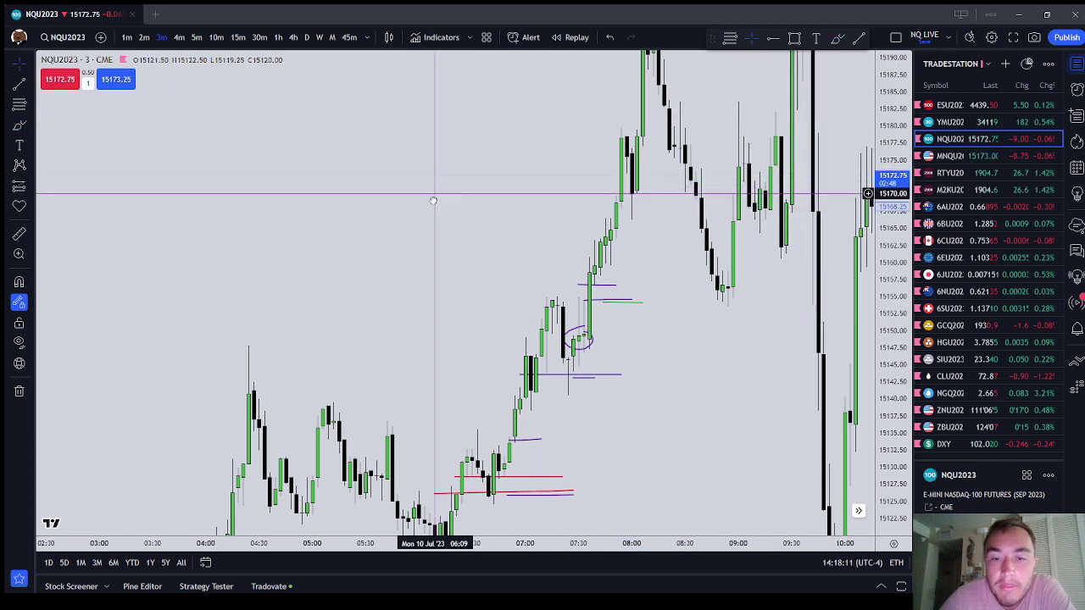
# Step: Brush two short lines around 08:00, one at about 15175.5 recoloured purple and one at about 15166
pyautogui.moveTo(433, 194); pyautogui.dragTo(382, 287)
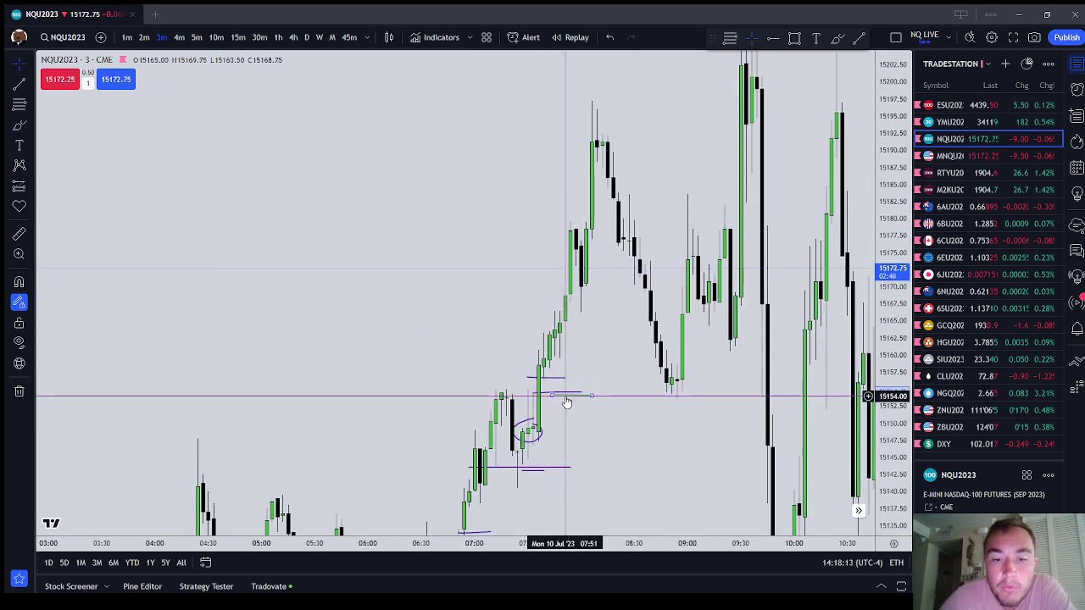
pyautogui.click(19, 126)
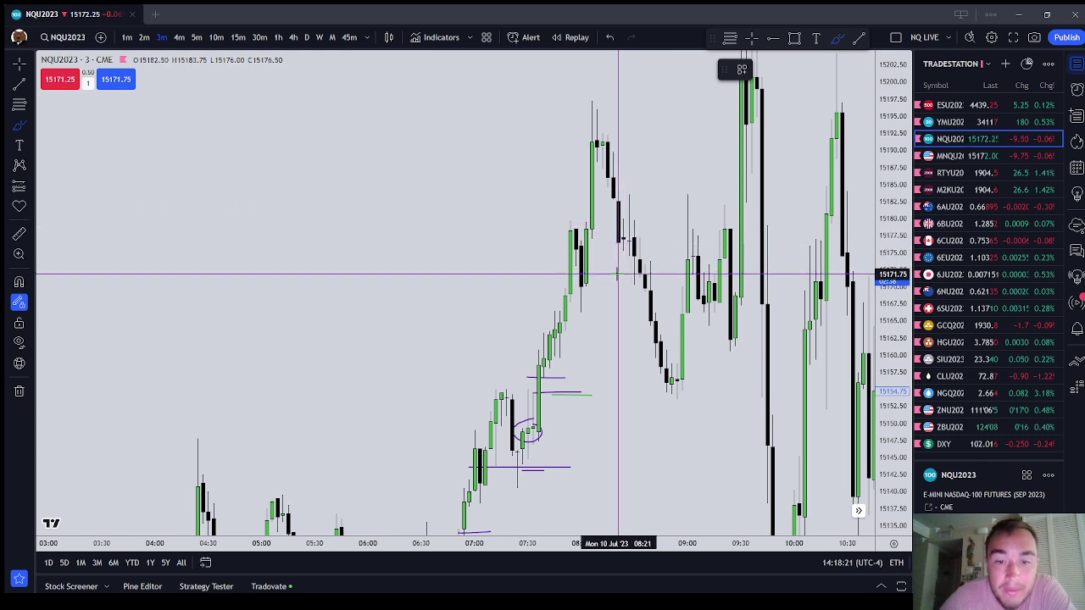
pyautogui.click(578, 250)
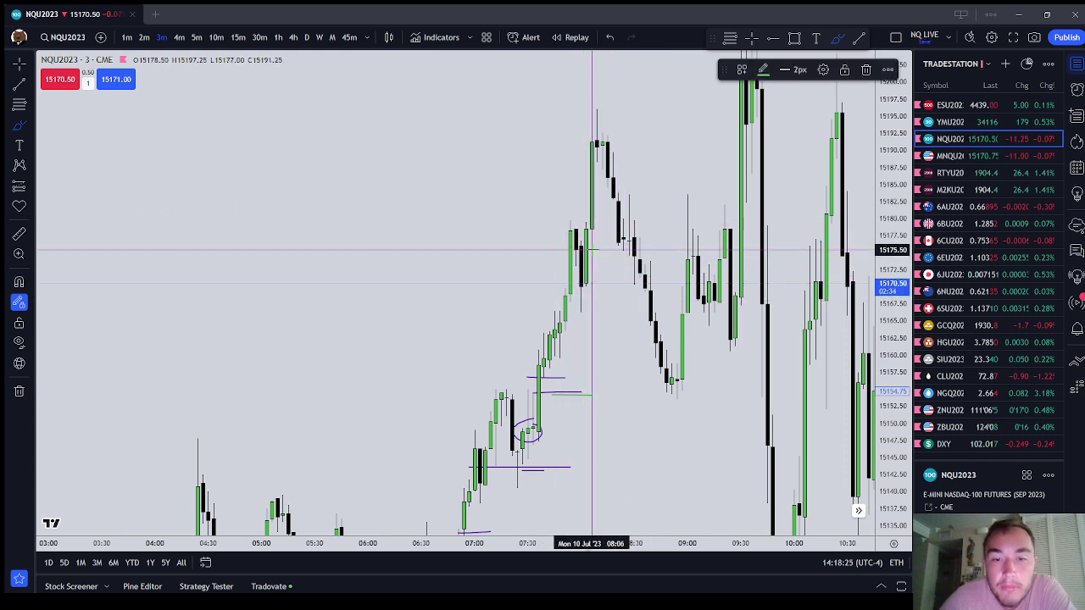
pyautogui.click(762, 70)
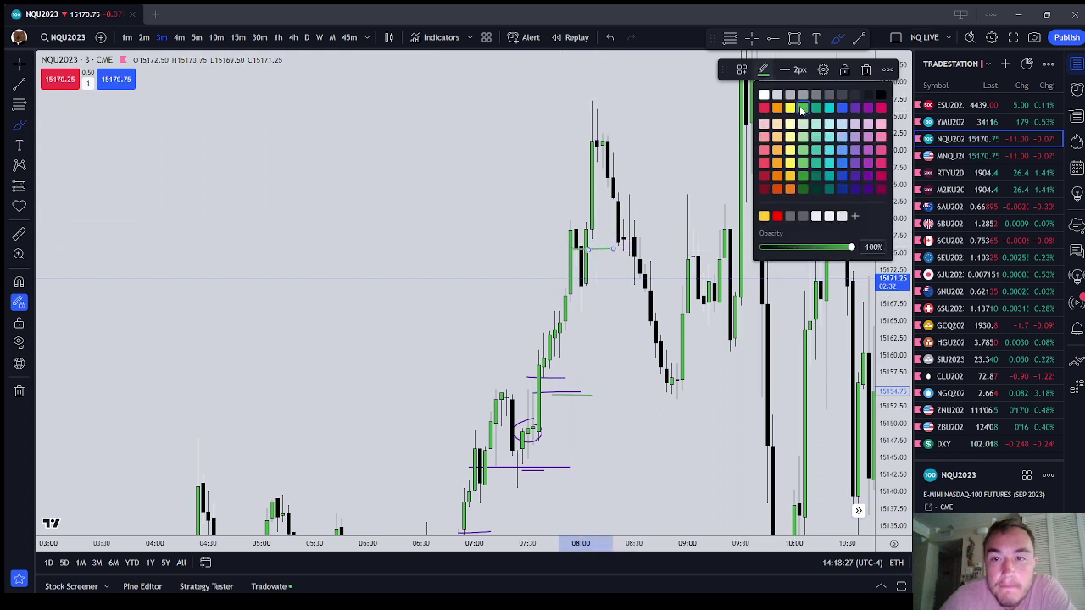
pyautogui.click(867, 109)
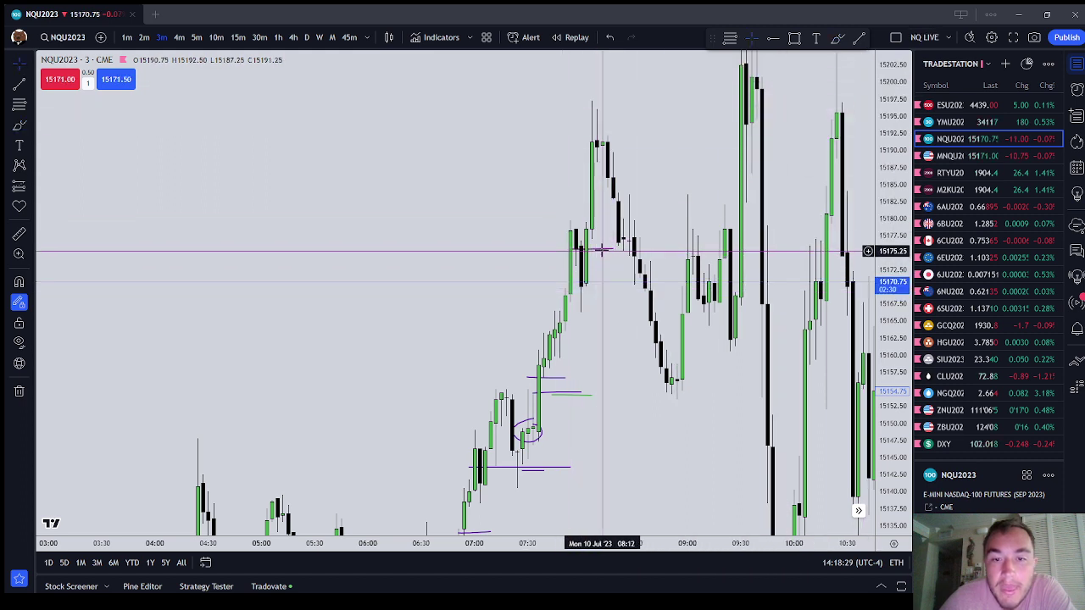
pyautogui.click(19, 125)
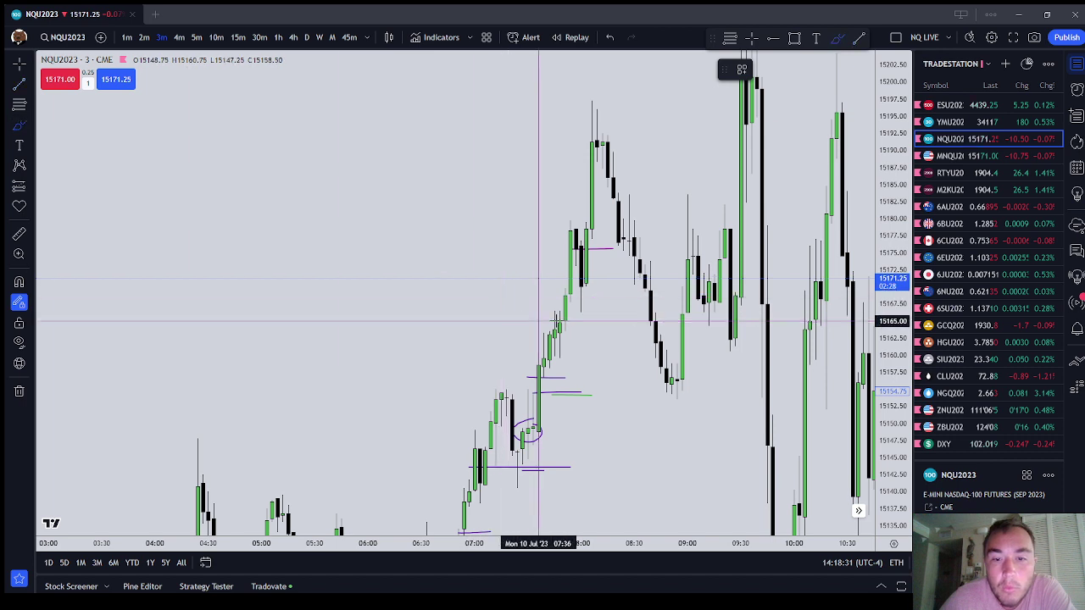
pyautogui.moveTo(569, 315); pyautogui.dragTo(597, 315)
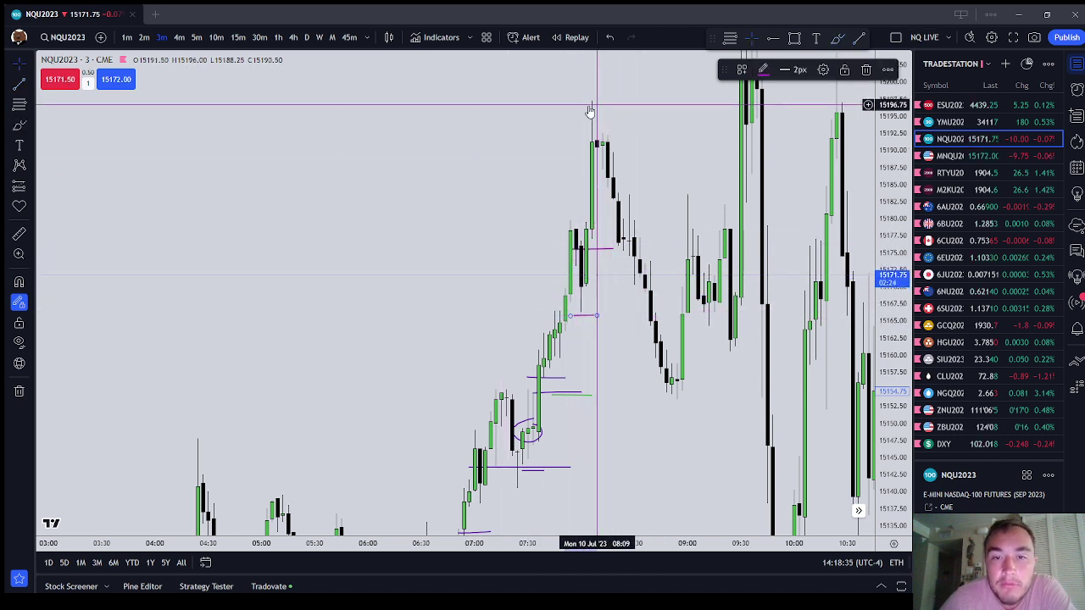
# Step: Circle the candle bodies at the 08:10 peak, between about 15188 and 15195, with the purple Brush
pyautogui.moveTo(564, 117); pyautogui.dragTo(567, 212)
pyautogui.scroll(-2, 593, 220)
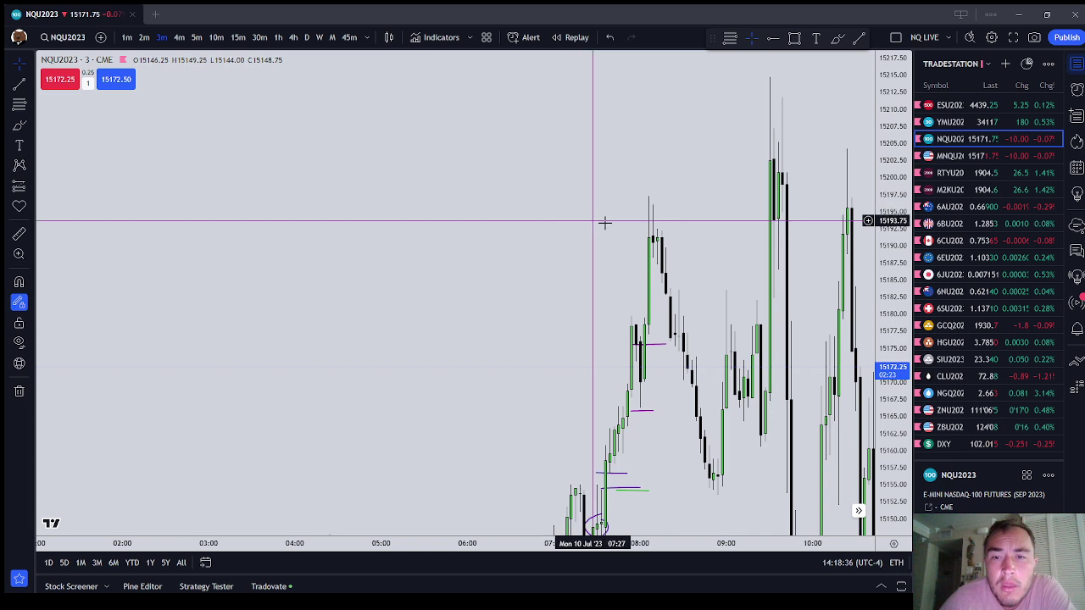
pyautogui.click(18, 125)
pyautogui.moveTo(661, 212)
pyautogui.mouseDown()
pyautogui.moveTo(612, 233)
pyautogui.moveTo(670, 207)
pyautogui.moveTo(653, 207)
pyautogui.mouseUp()
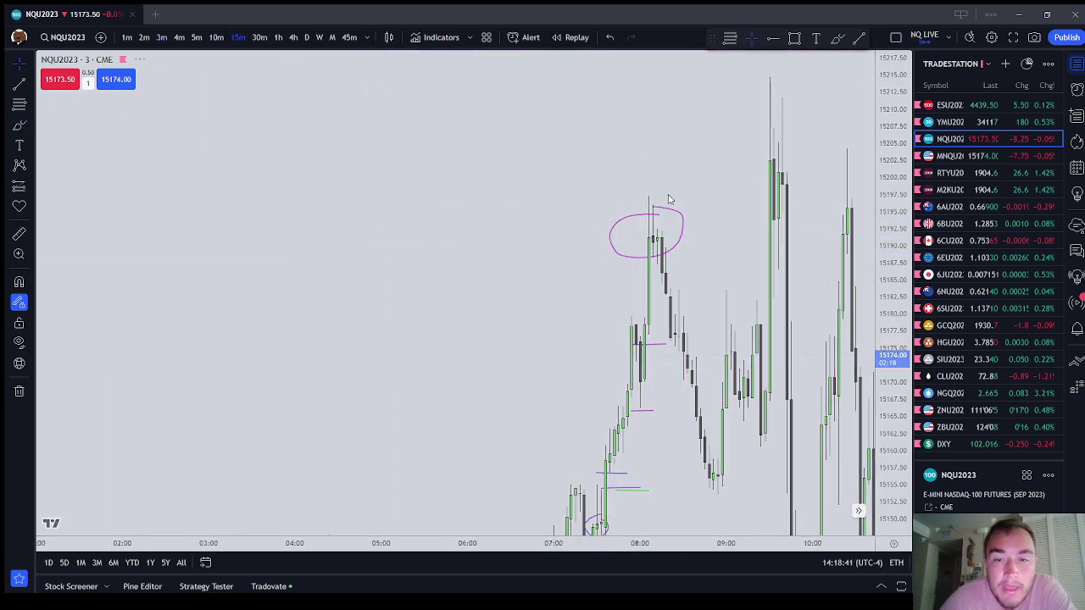
# Step: Switch the chart to 15 minutes, brush a line at about 15189.5 across 9 July, and circle the 7 July closing candles near 15193
pyautogui.click(239, 37)
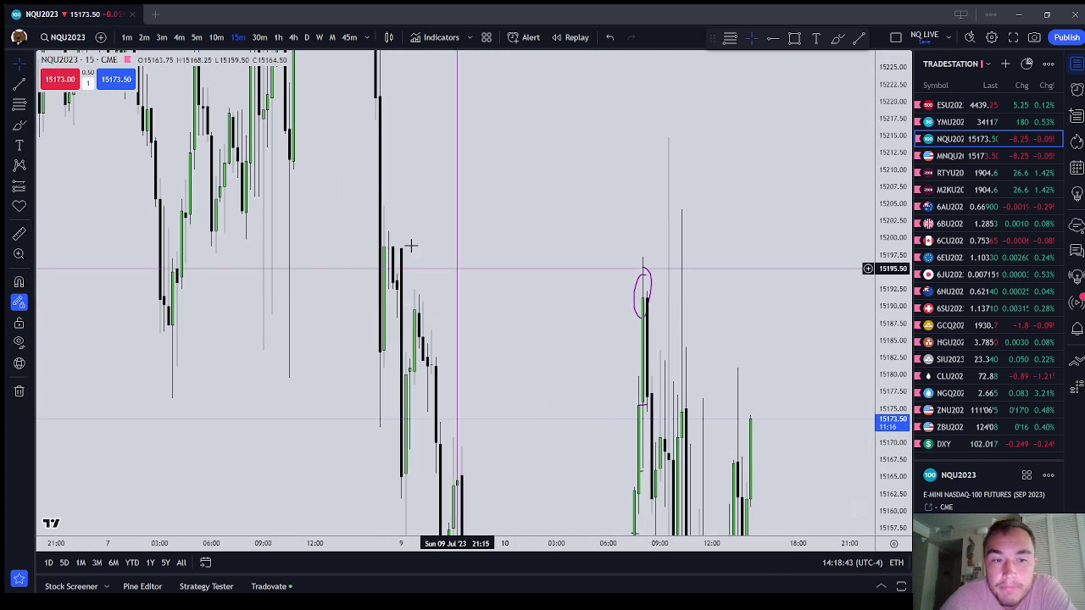
pyautogui.click(19, 125)
pyautogui.moveTo(406, 309); pyautogui.dragTo(475, 309)
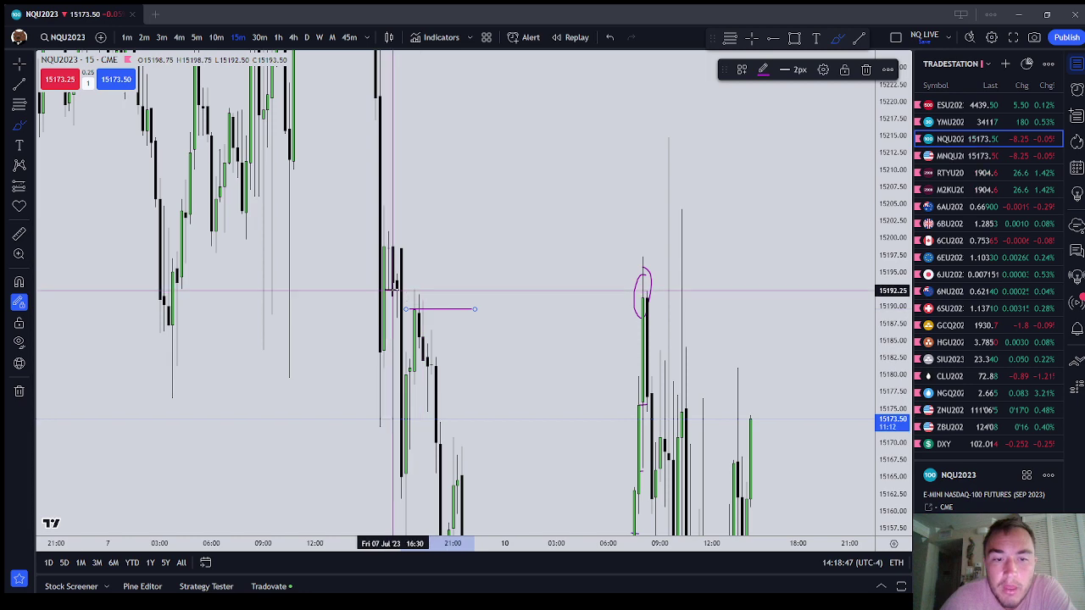
pyautogui.moveTo(408, 276); pyautogui.dragTo(412, 280)
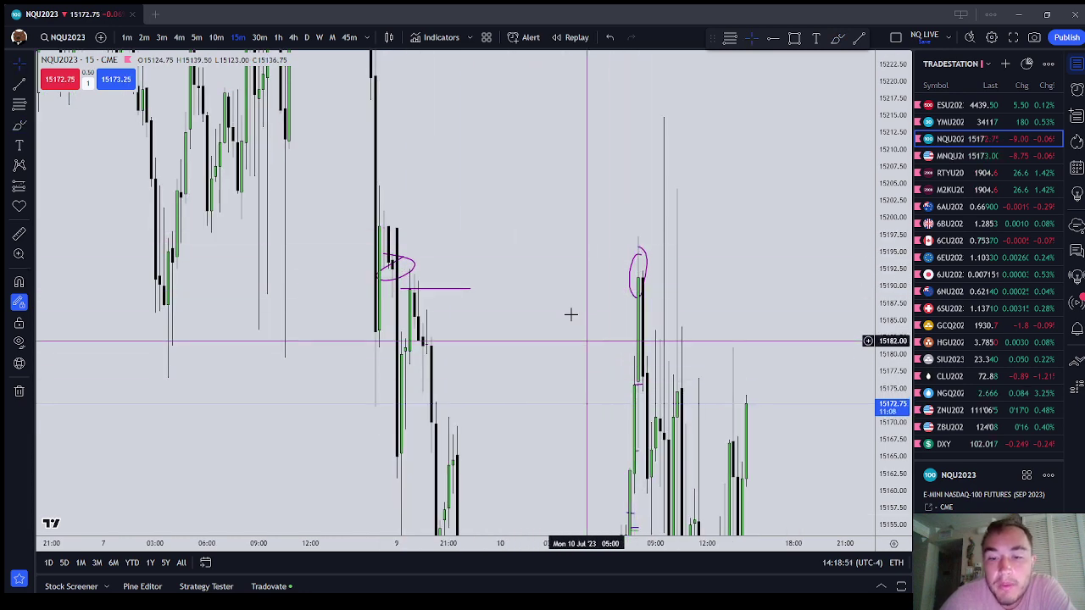
# Step: Remove all the drawings from the 15-minute chart
pyautogui.moveTo(571, 315); pyautogui.dragTo(548, 170)
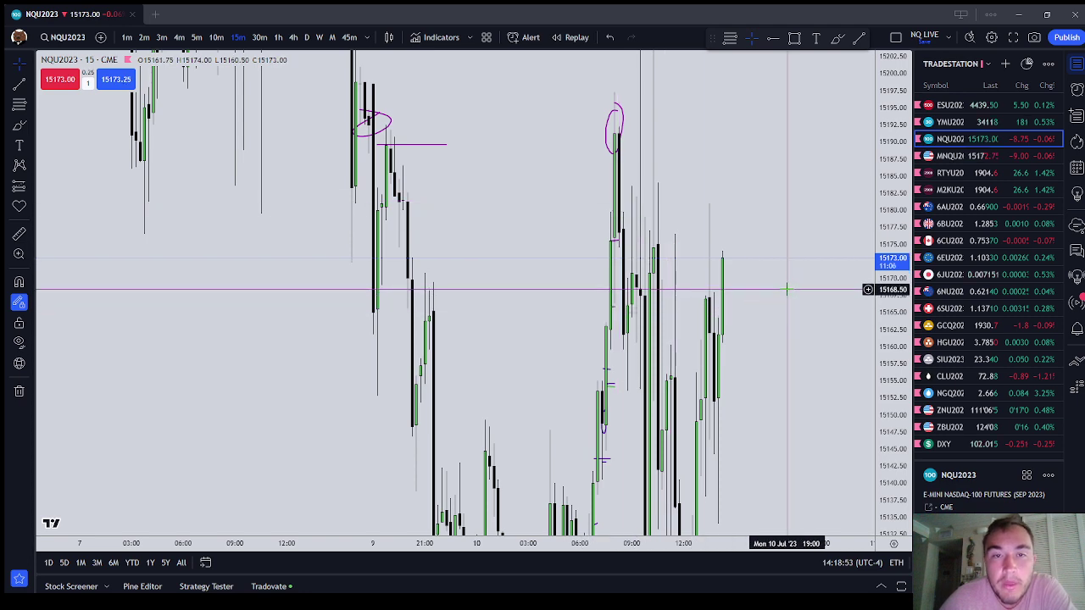
pyautogui.moveTo(890, 188); pyautogui.dragTo(891, 404)
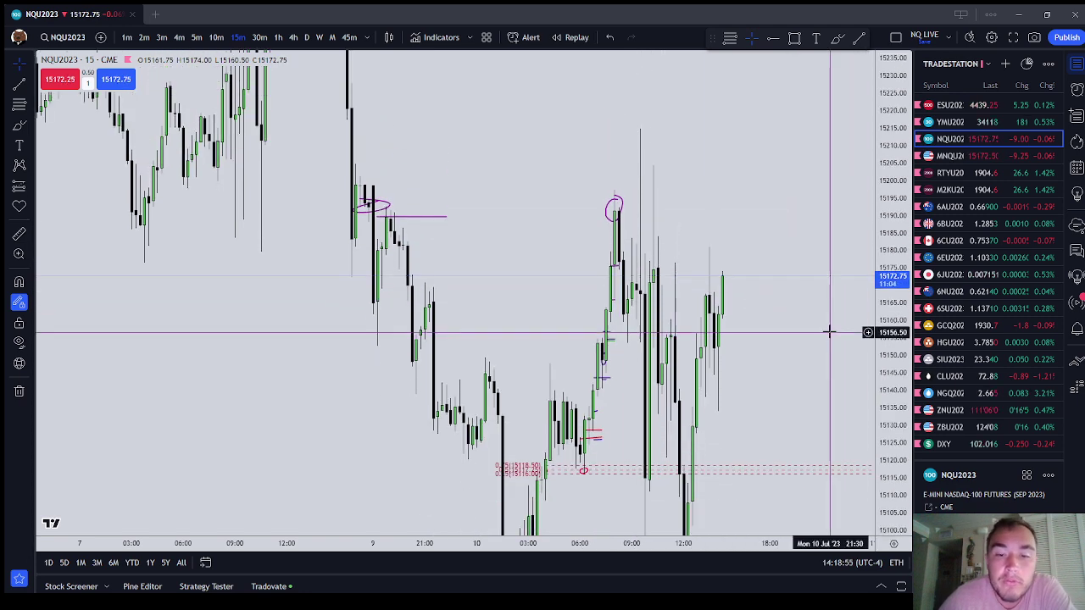
pyautogui.rightClick(674, 218)
pyautogui.click(772, 458)
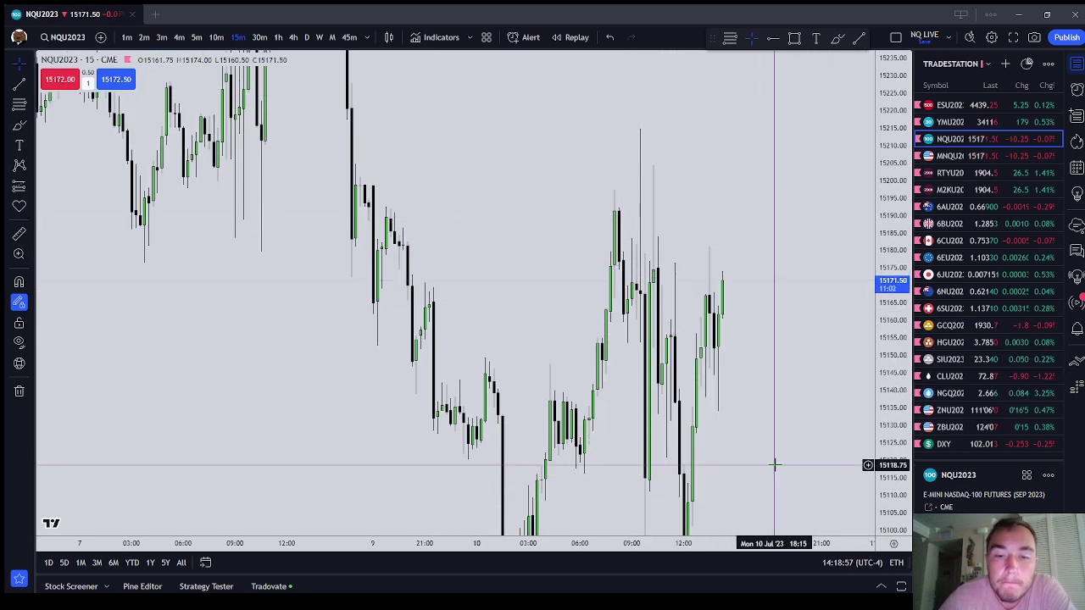
# Step: Switch the chart to 1 hour and brush purple lines beside the large 7 July drop at about 15290 and 15206
pyautogui.scroll(2, 784, 374)
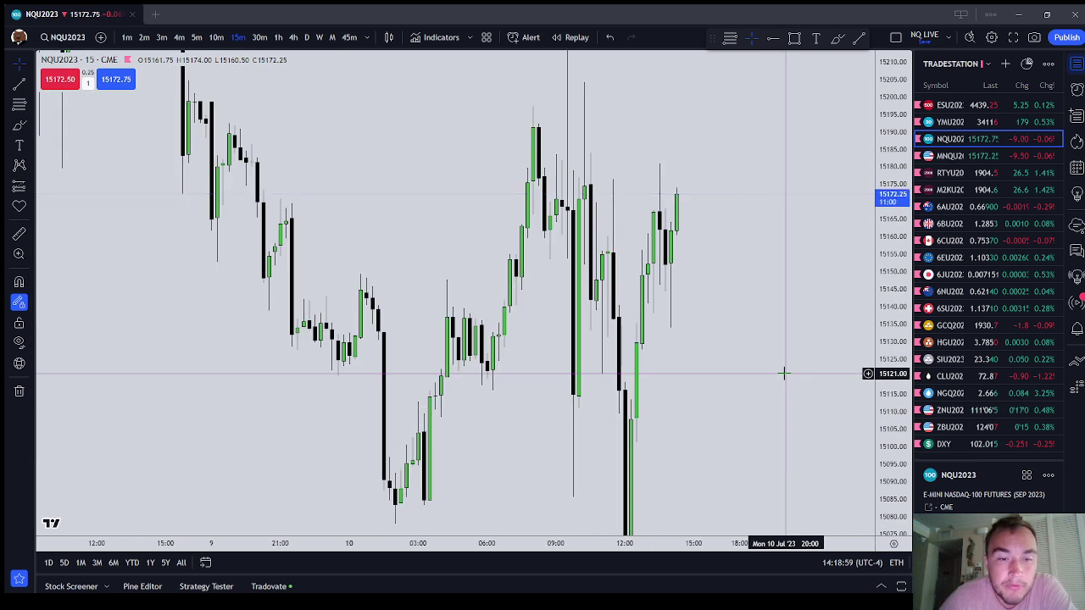
pyautogui.click(215, 38)
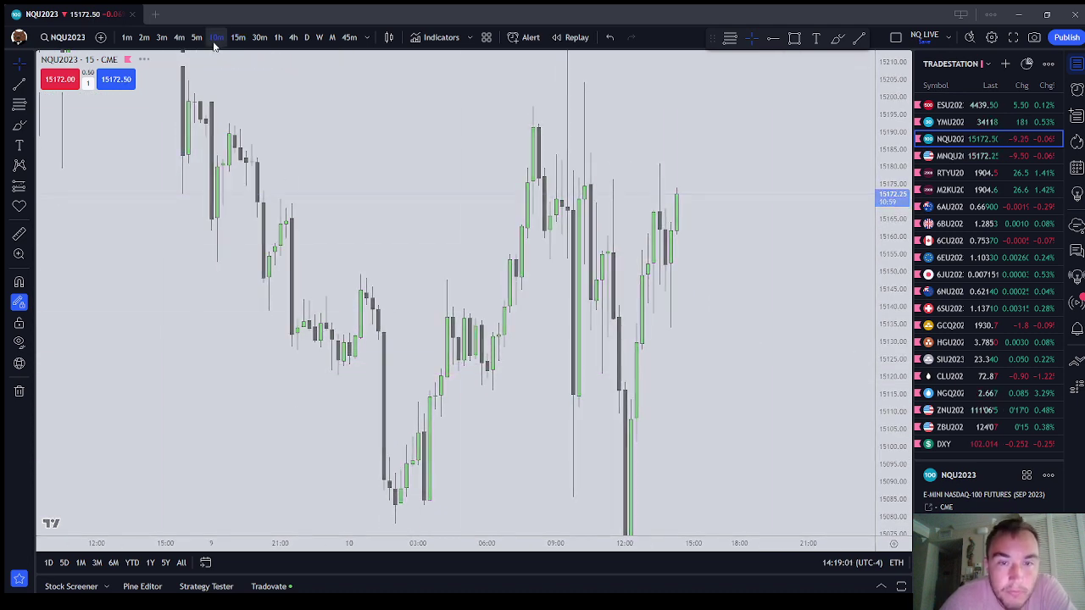
pyautogui.click(276, 38)
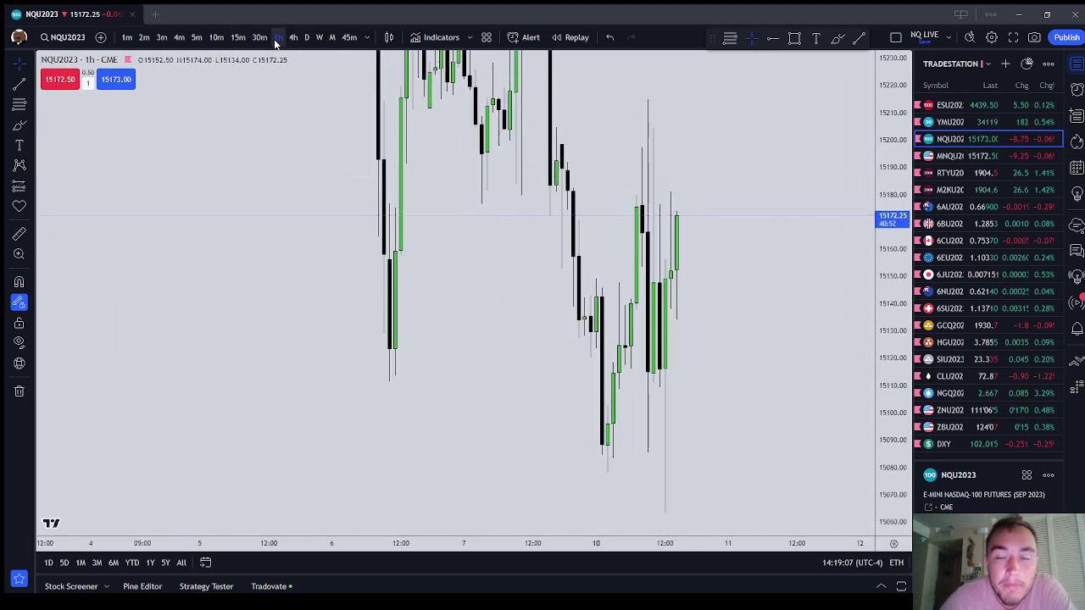
pyautogui.moveTo(730, 146); pyautogui.dragTo(684, 251)
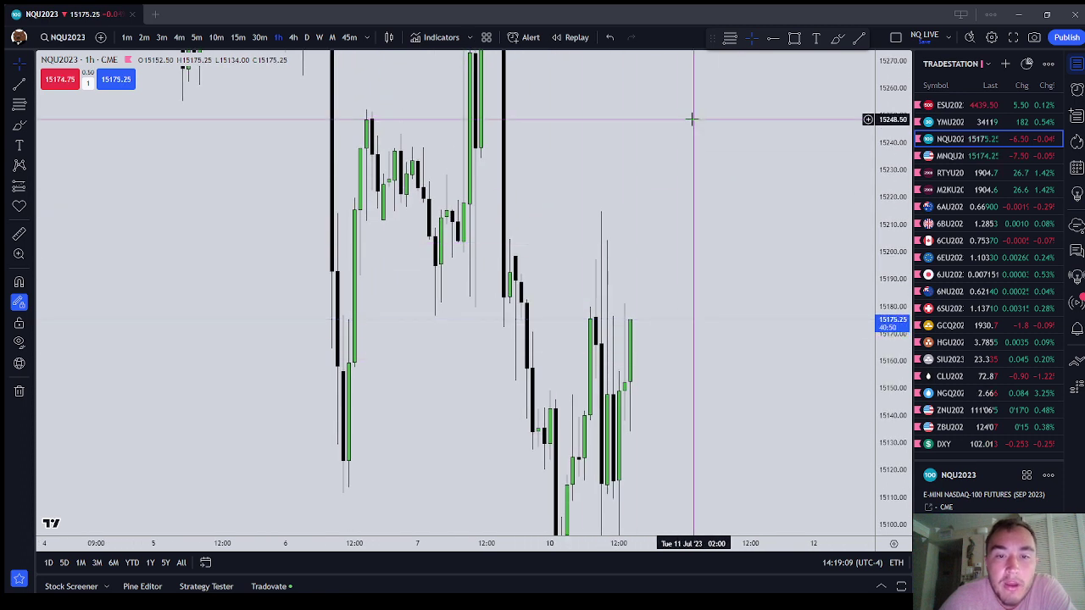
pyautogui.moveTo(881, 141); pyautogui.dragTo(877, 336)
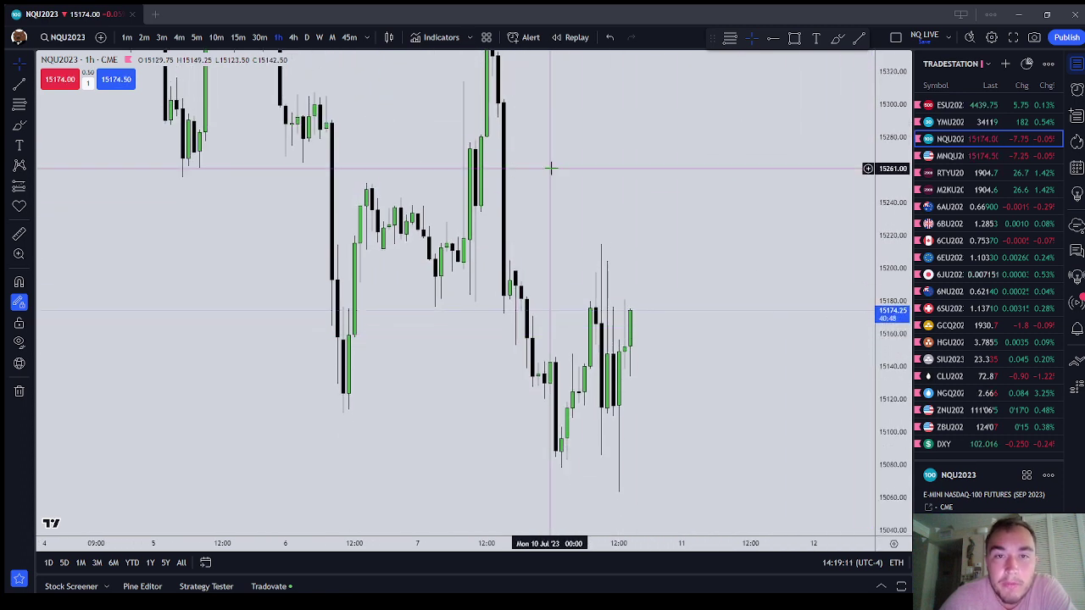
pyautogui.click(19, 124)
pyautogui.moveTo(489, 119); pyautogui.dragTo(549, 122)
pyautogui.moveTo(535, 258); pyautogui.dragTo(534, 259)
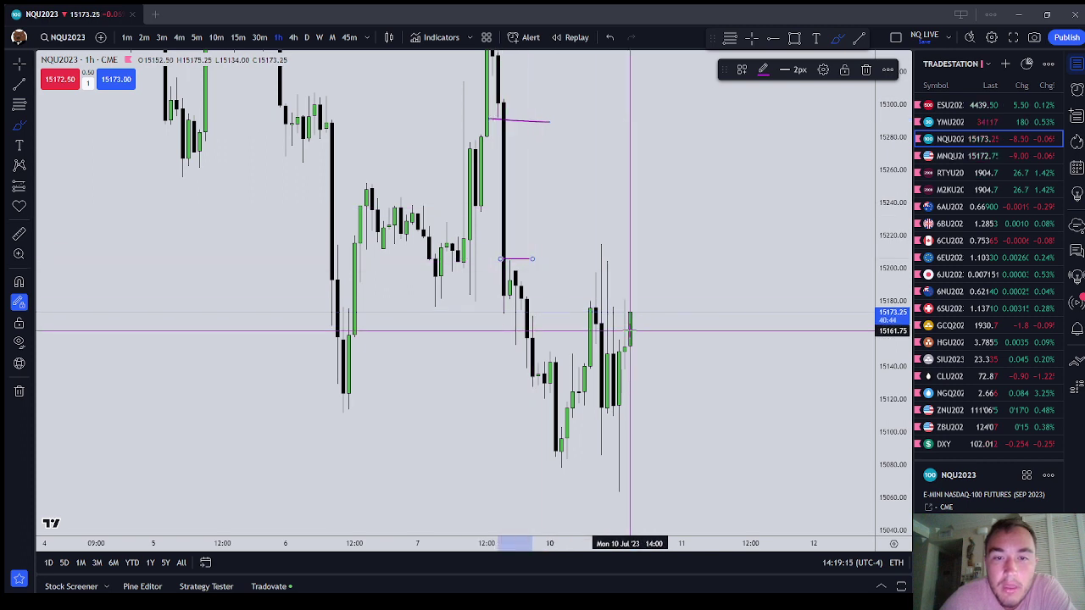
# Step: Circle the 10 July low wick near 15060 and move the circle up slightly onto the wick's tip
pyautogui.moveTo(630, 493); pyautogui.dragTo(637, 496)
pyautogui.scroll(-1, 685, 467)
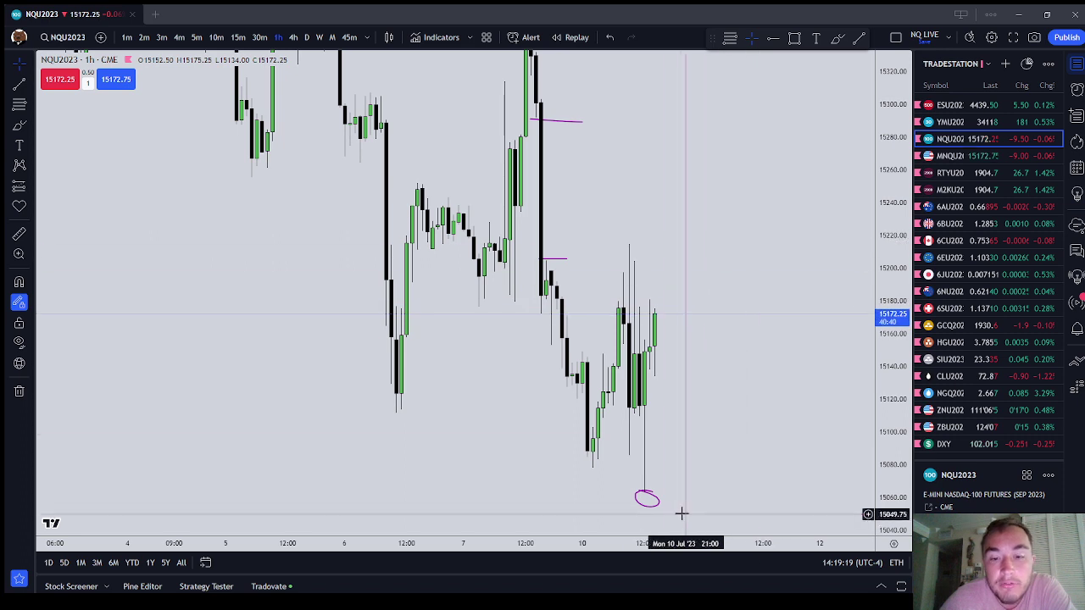
pyautogui.click(650, 494)
pyautogui.moveTo(650, 496); pyautogui.dragTo(648, 487)
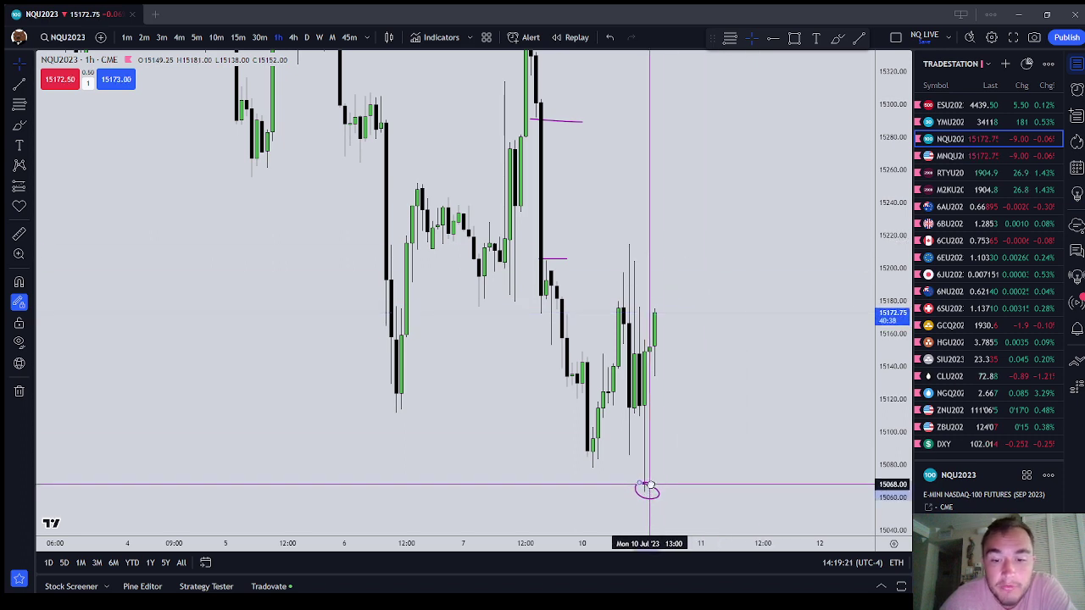
# Step: Switch the session to RTH, brush a line at about 15198 and another at about 15174, and delete the lower one
pyautogui.moveTo(729, 337); pyautogui.dragTo(732, 489)
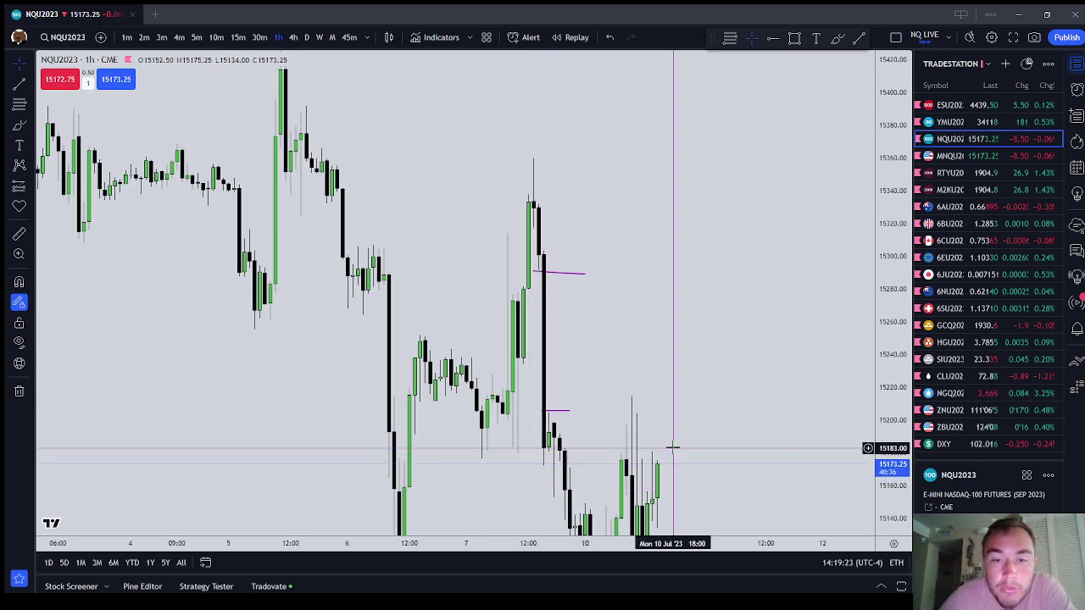
pyautogui.moveTo(699, 363); pyautogui.dragTo(703, 322)
pyautogui.click(901, 538)
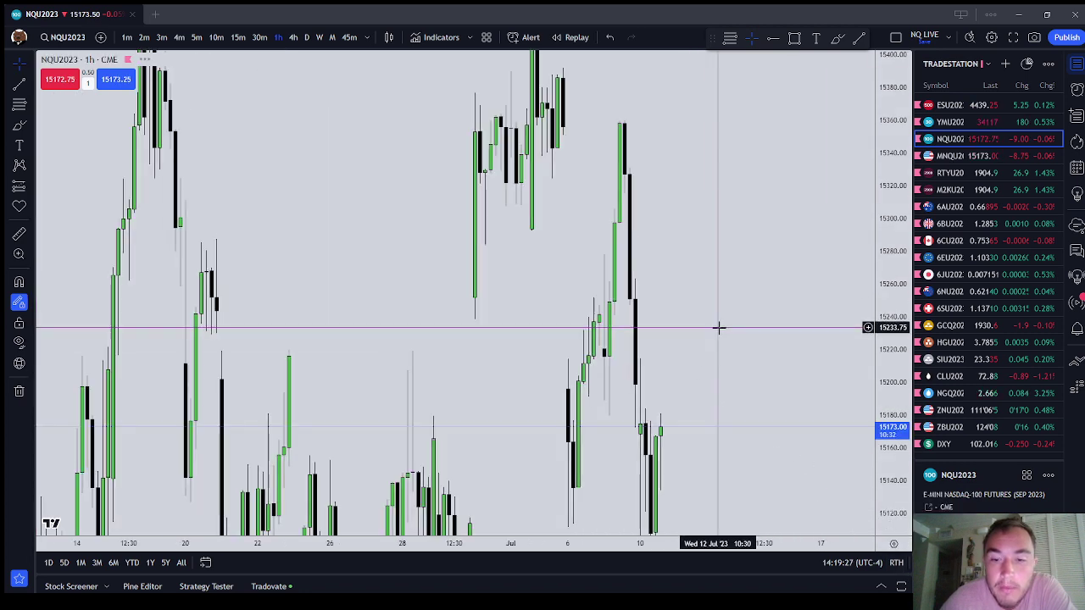
pyautogui.click(19, 125)
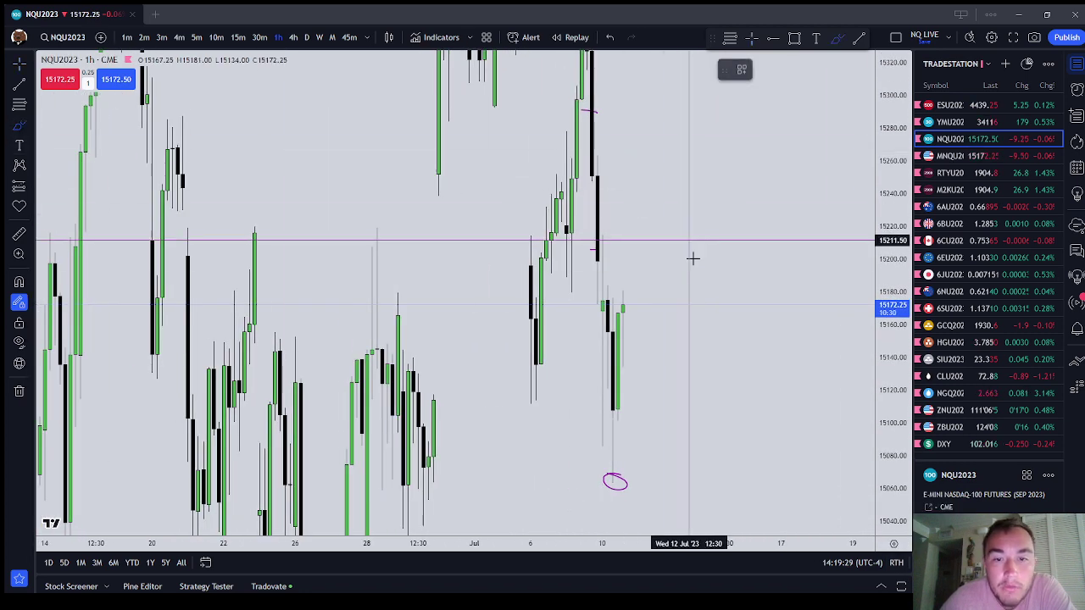
pyautogui.moveTo(589, 261); pyautogui.dragTo(669, 260)
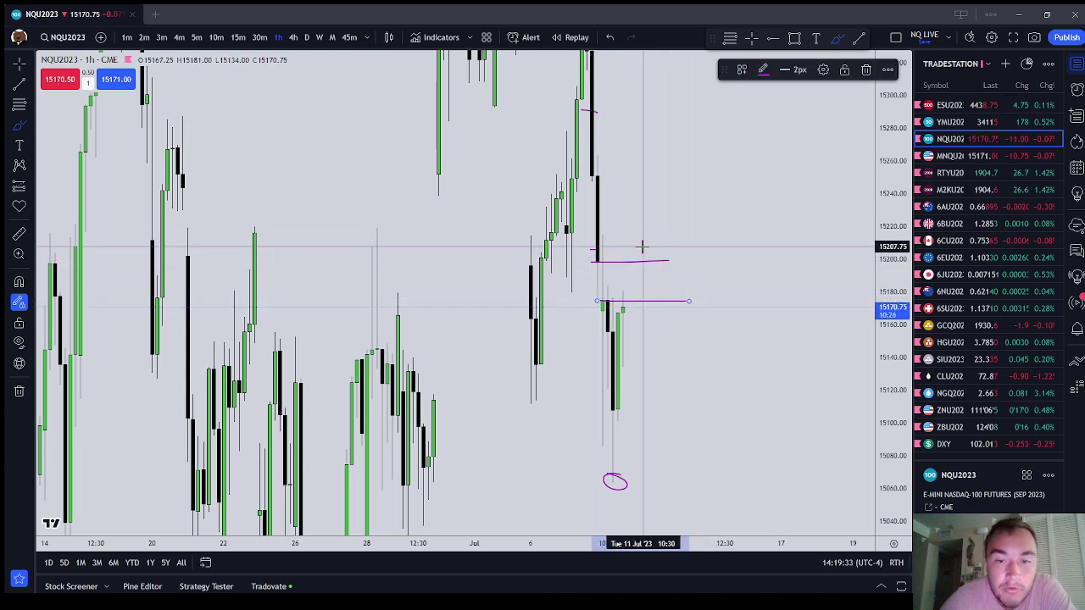
pyautogui.click(865, 71)
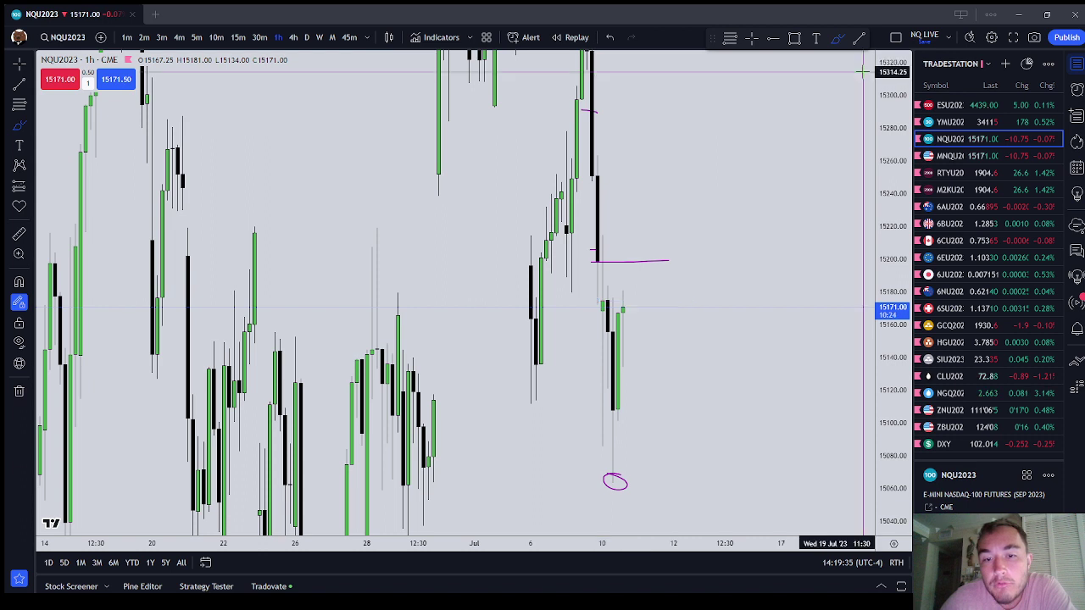
# Step: Clear all the drawings from the 1-hour RTH chart and switch the interval to 5 minutes
pyautogui.rightClick(772, 217)
pyautogui.click(843, 455)
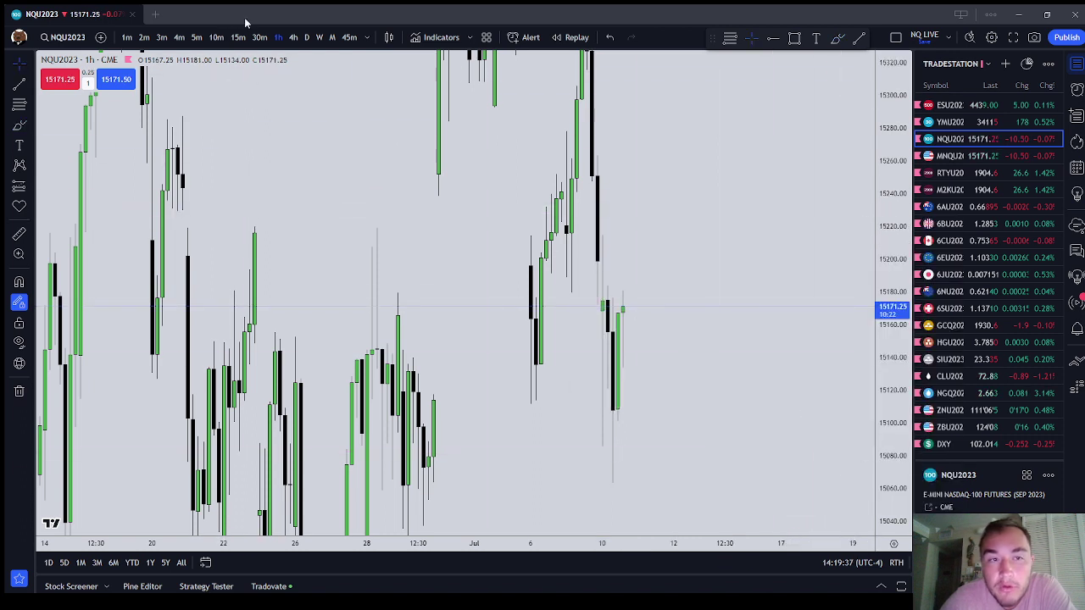
pyautogui.click(199, 37)
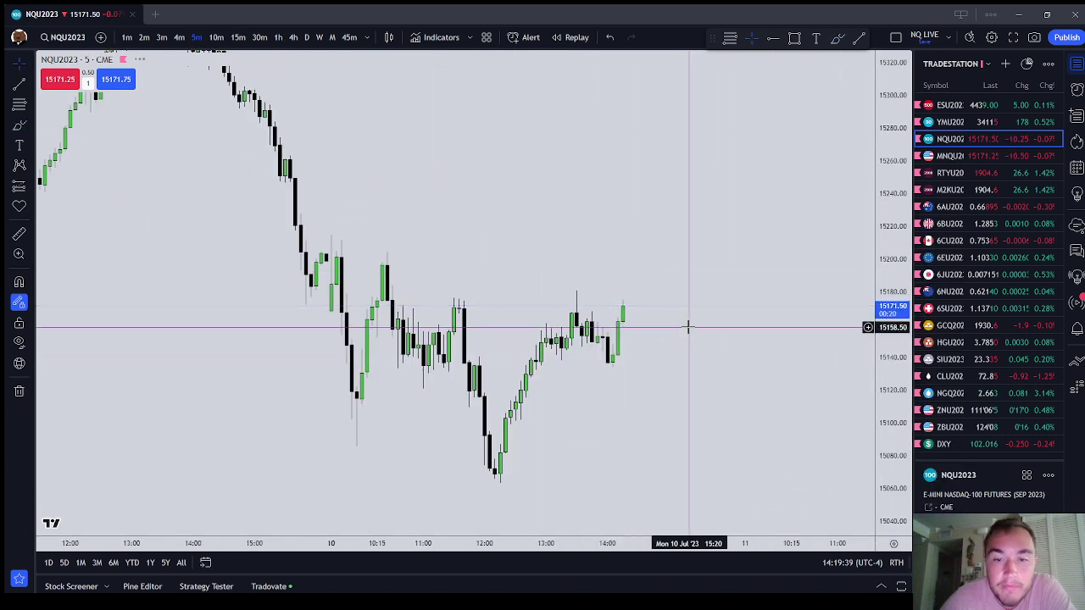
# Step: Examine the 10 July price action on the 5-minute RTH chart, and switch the interval to 3 minutes
pyautogui.scroll(-1, 615, 396)
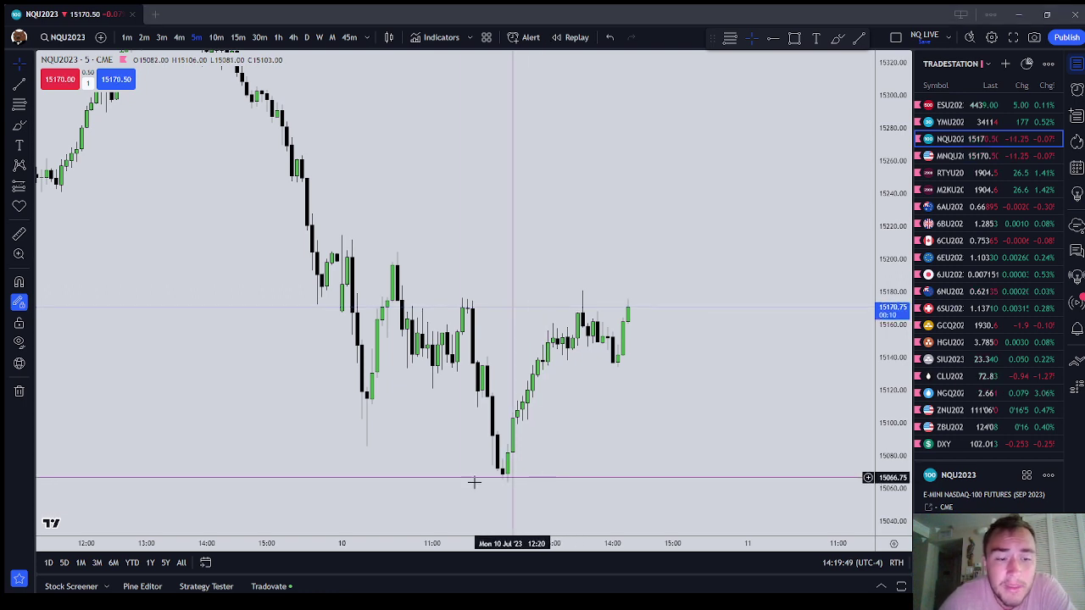
pyautogui.moveTo(560, 465); pyautogui.dragTo(608, 364)
pyautogui.scroll(-3, 610, 365)
pyautogui.moveTo(744, 266); pyautogui.dragTo(690, 331)
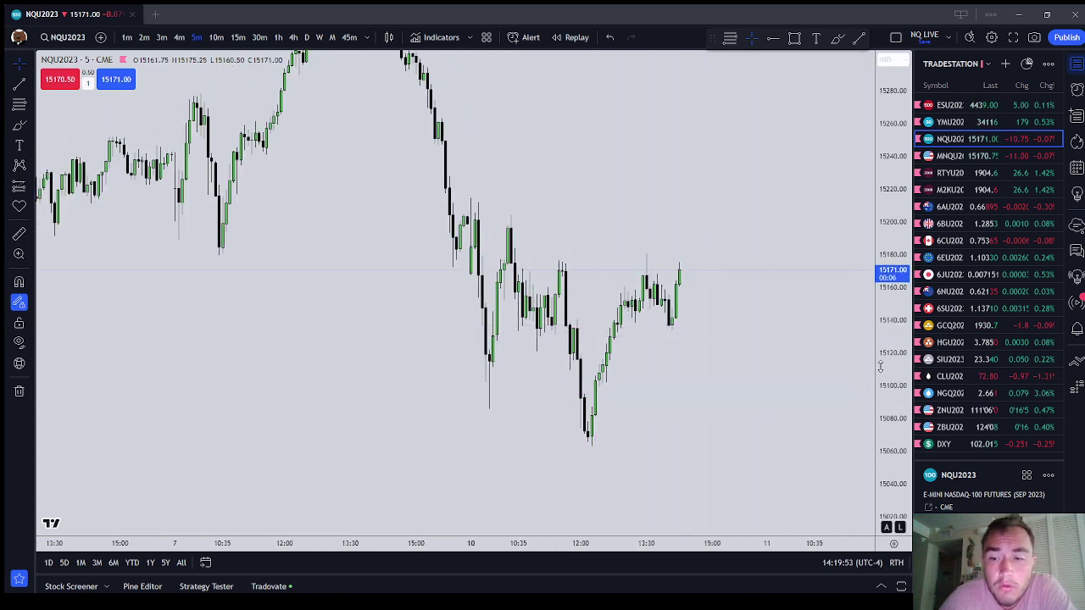
pyautogui.moveTo(879, 365); pyautogui.dragTo(884, 172)
pyautogui.scroll(1, 726, 353)
pyautogui.scroll(2, 725, 352)
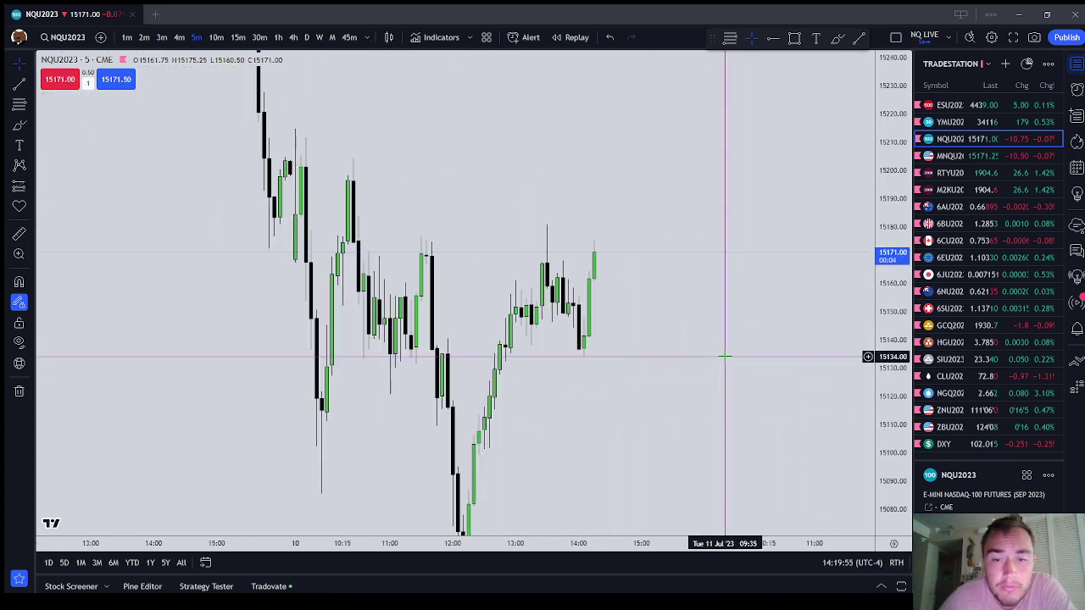
pyautogui.moveTo(724, 356); pyautogui.dragTo(726, 301)
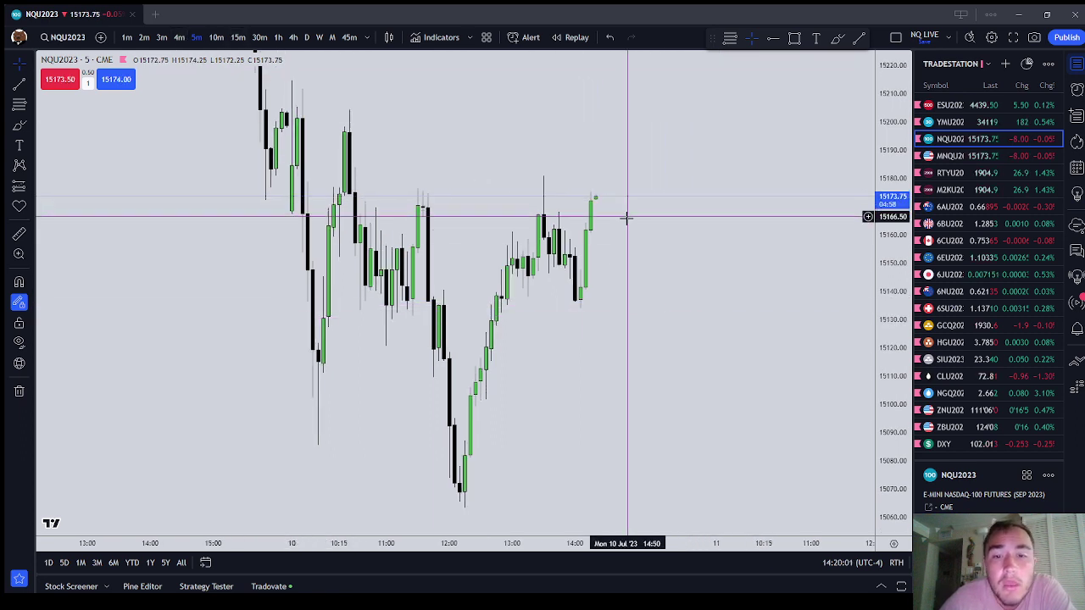
pyautogui.click(161, 38)
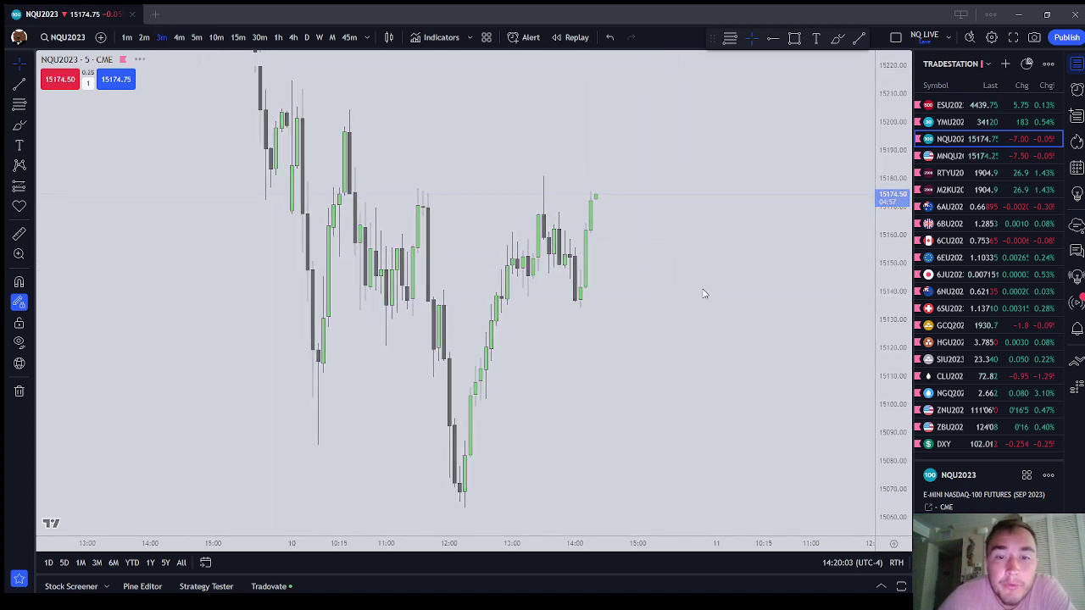
# Step: Draw a short horizontal brush line across the 10 July morning low at about 15095 on the 3-minute chart
pyautogui.moveTo(600, 412); pyautogui.dragTo(765, 408)
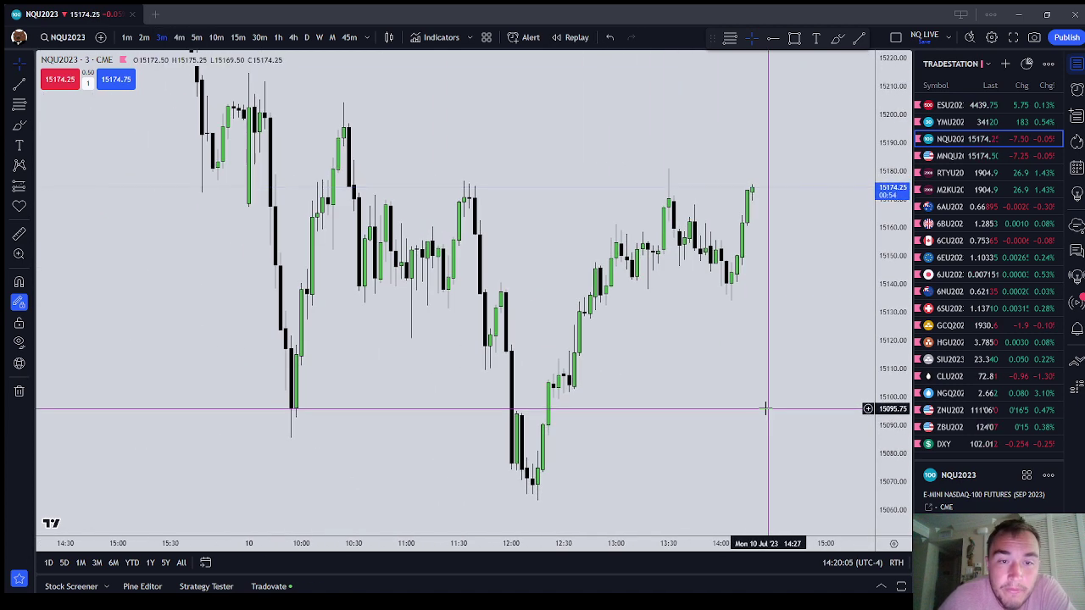
pyautogui.scroll(-2, 742, 416)
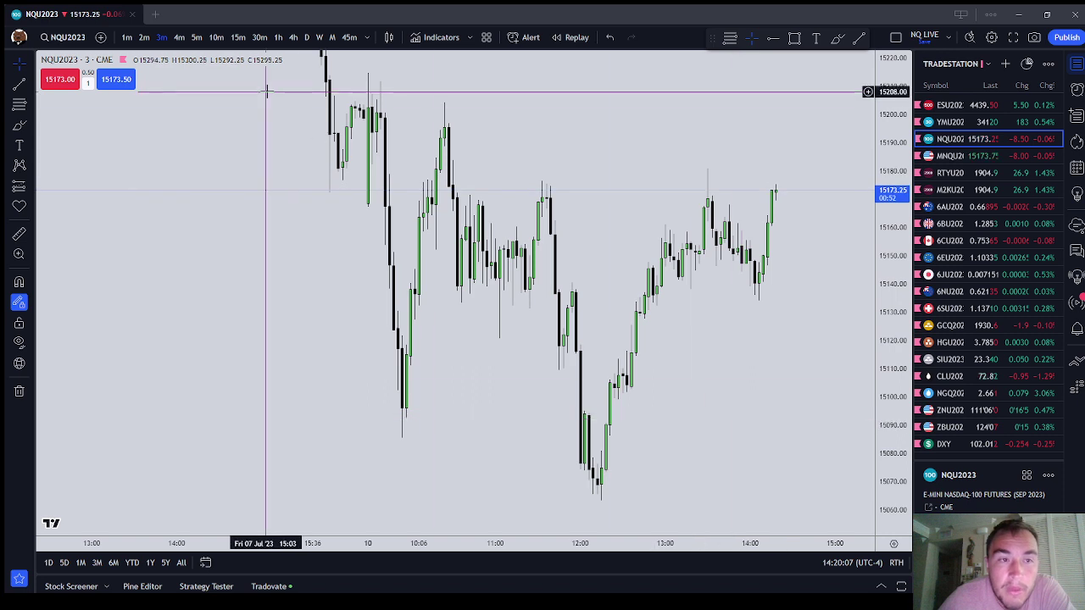
pyautogui.click(18, 124)
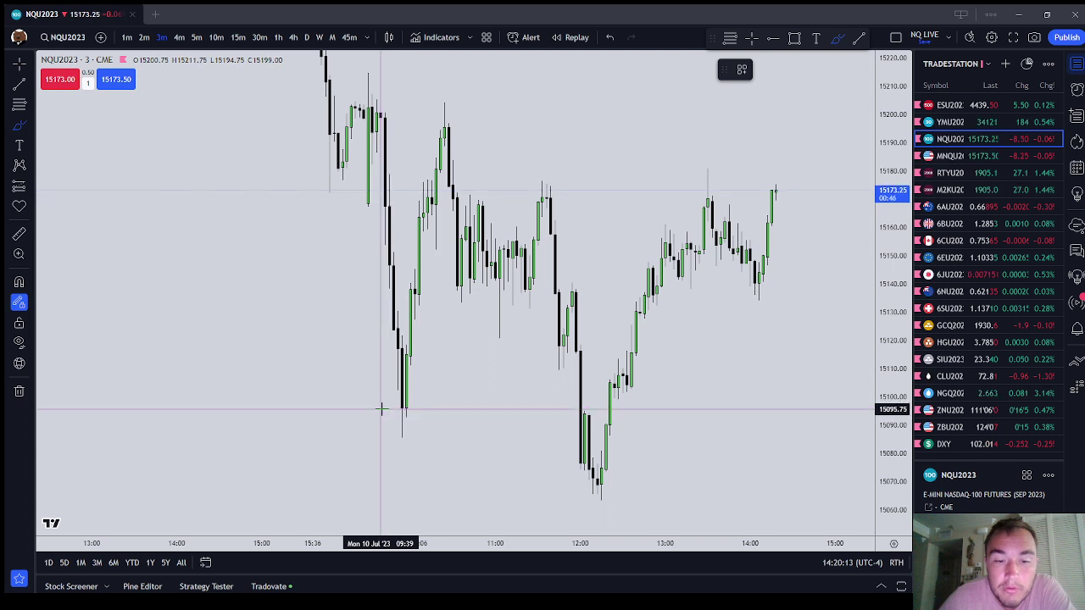
pyautogui.moveTo(381, 410); pyautogui.dragTo(480, 411)
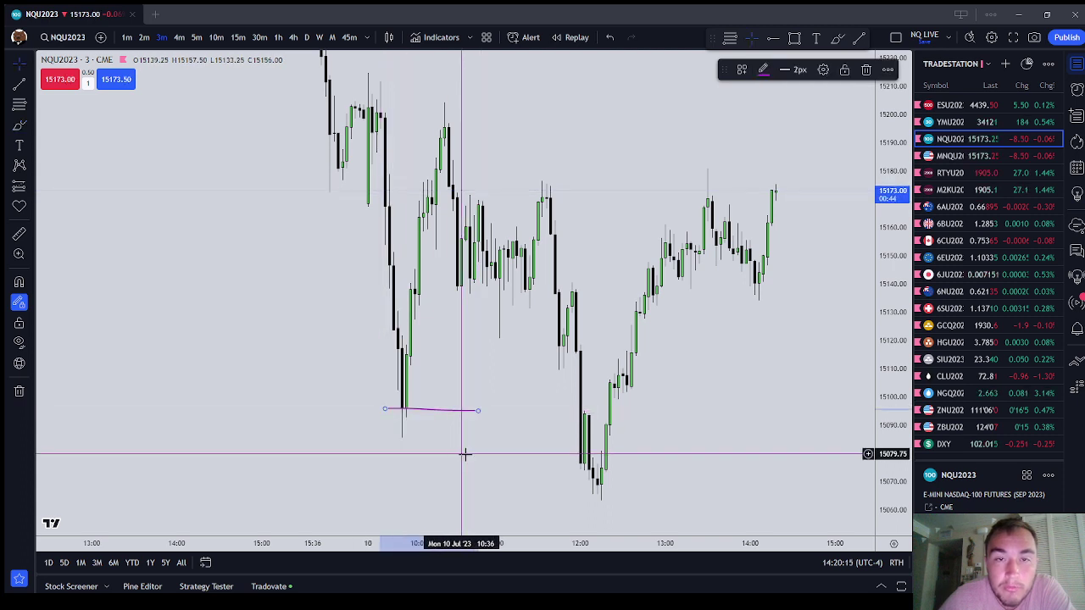
pyautogui.press('Escape')
# Step: Switch the chart to the 15-minute timeframe and delete the brush line at the 10 July morning low
pyautogui.moveTo(466, 452); pyautogui.dragTo(576, 393)
pyautogui.scroll(-1, 568, 386)
pyautogui.click(238, 39)
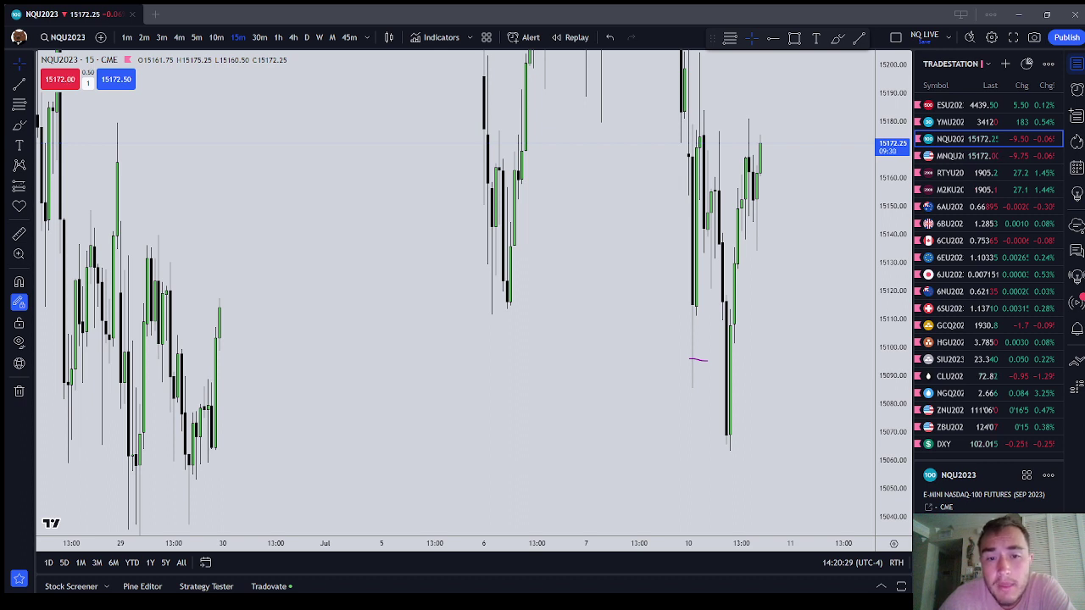
pyautogui.click(700, 361)
pyautogui.click(865, 72)
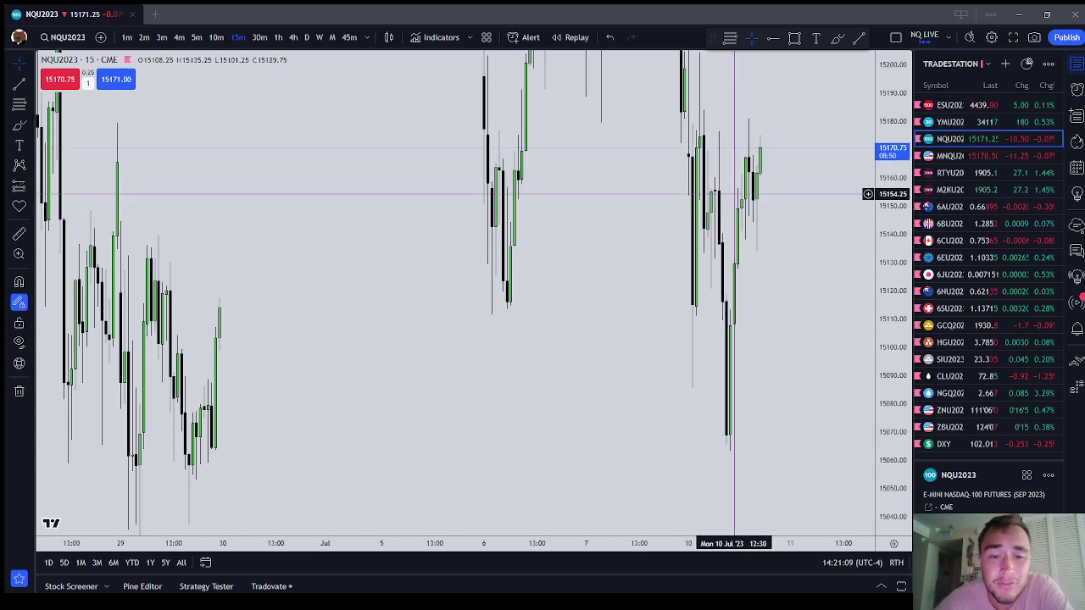
# Step: Circle the 29 June afternoon swing low at about 15040 with the brush
pyautogui.moveTo(783, 193); pyautogui.dragTo(747, 232)
pyautogui.scroll(-2, 748, 232)
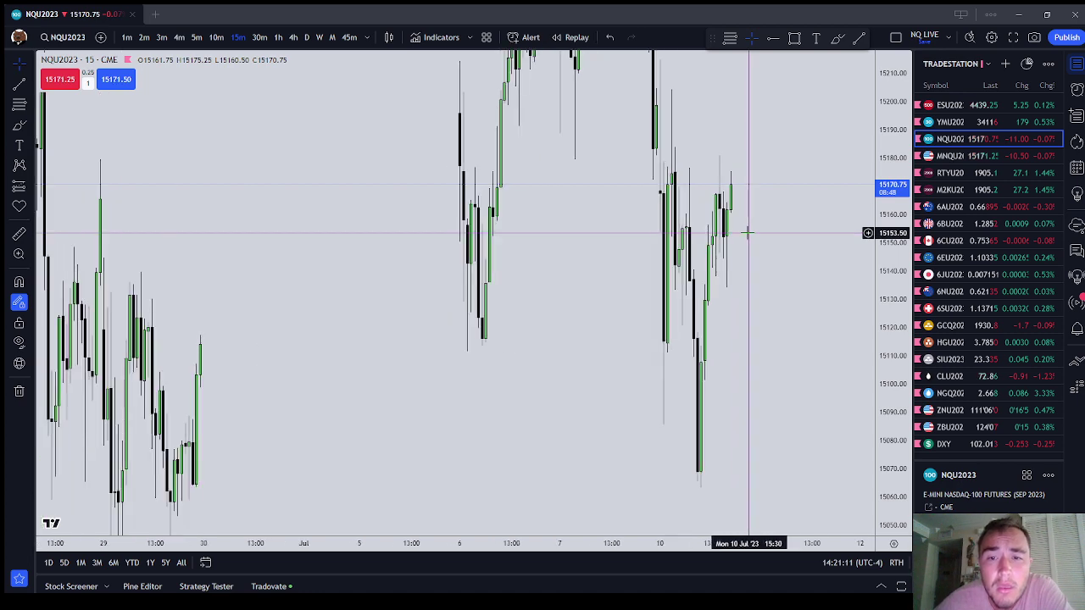
pyautogui.scroll(1, 748, 233)
pyautogui.moveTo(743, 351); pyautogui.dragTo(752, 159)
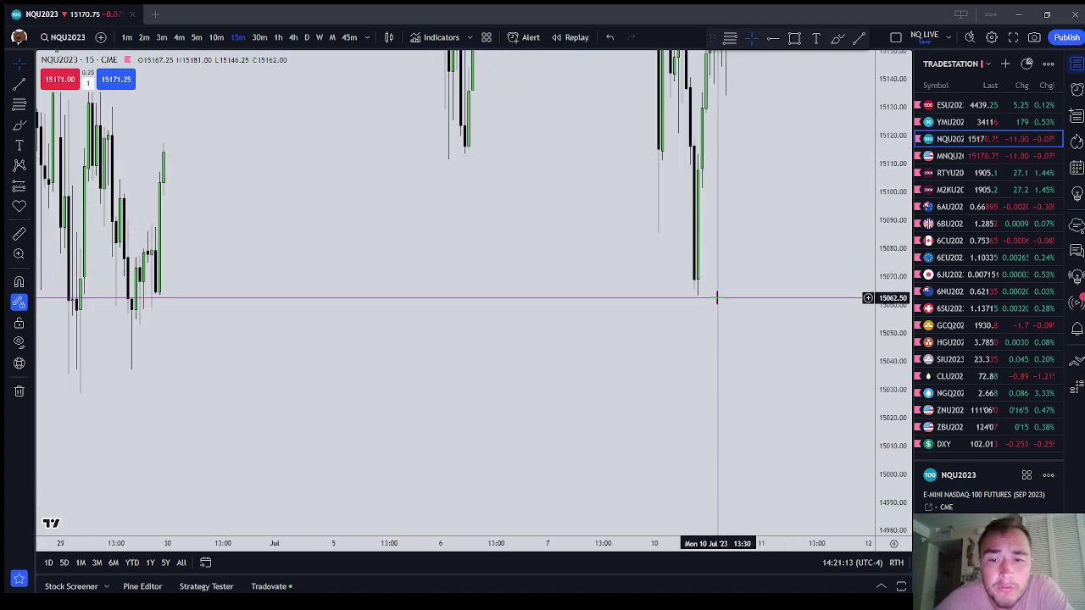
pyautogui.click(18, 124)
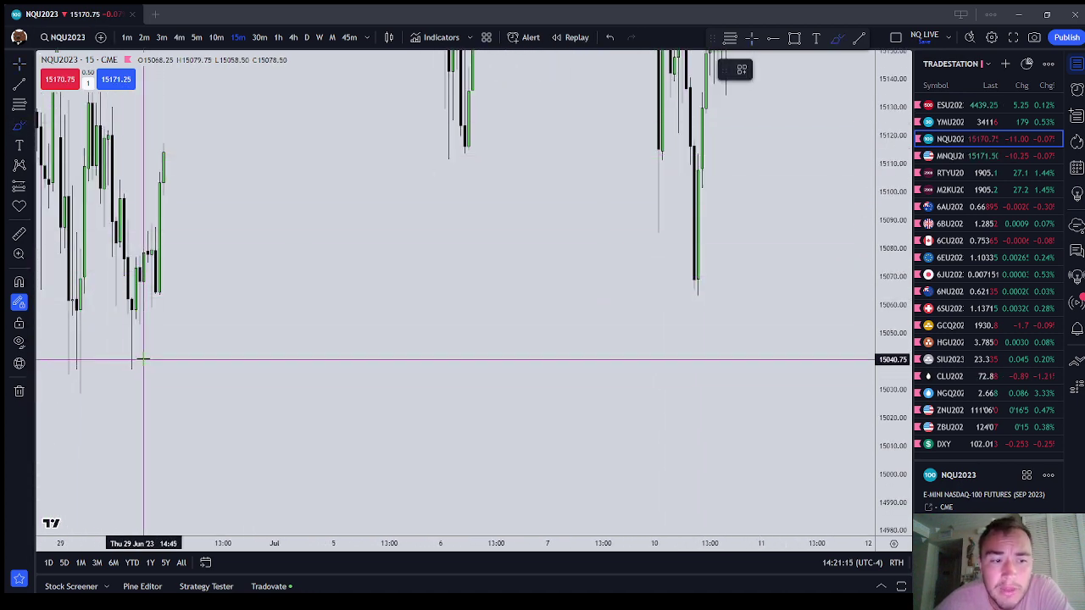
pyautogui.moveTo(141, 359)
pyautogui.mouseDown()
pyautogui.moveTo(118, 379)
pyautogui.moveTo(136, 357)
pyautogui.mouseUp()
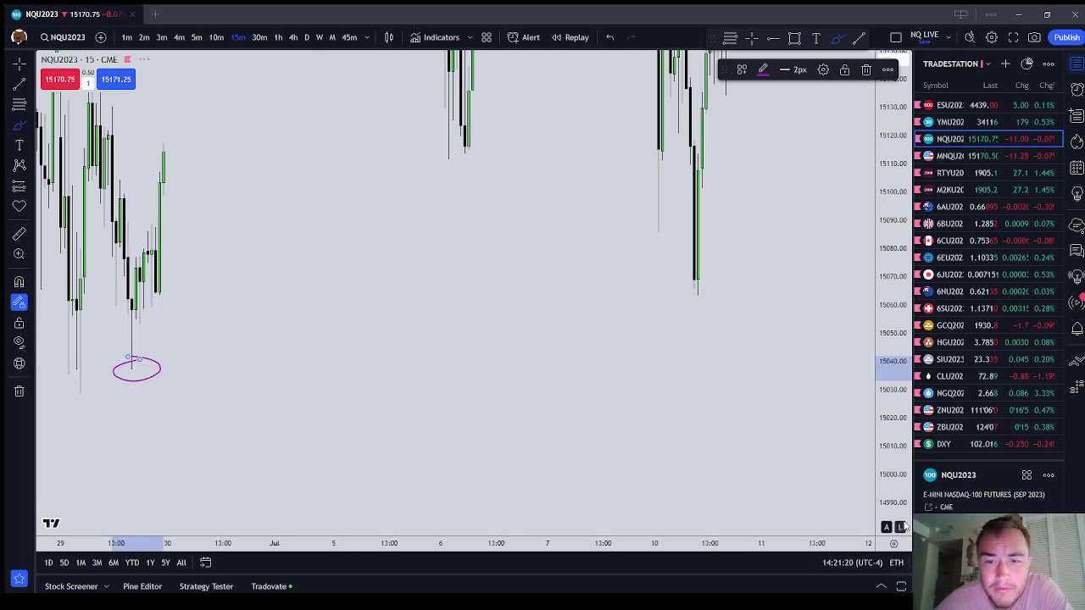
# Step: Show extended trading hours and draw a horizontal brush line along the early 10 July low at about 15085
pyautogui.scroll(3, 800, 513)
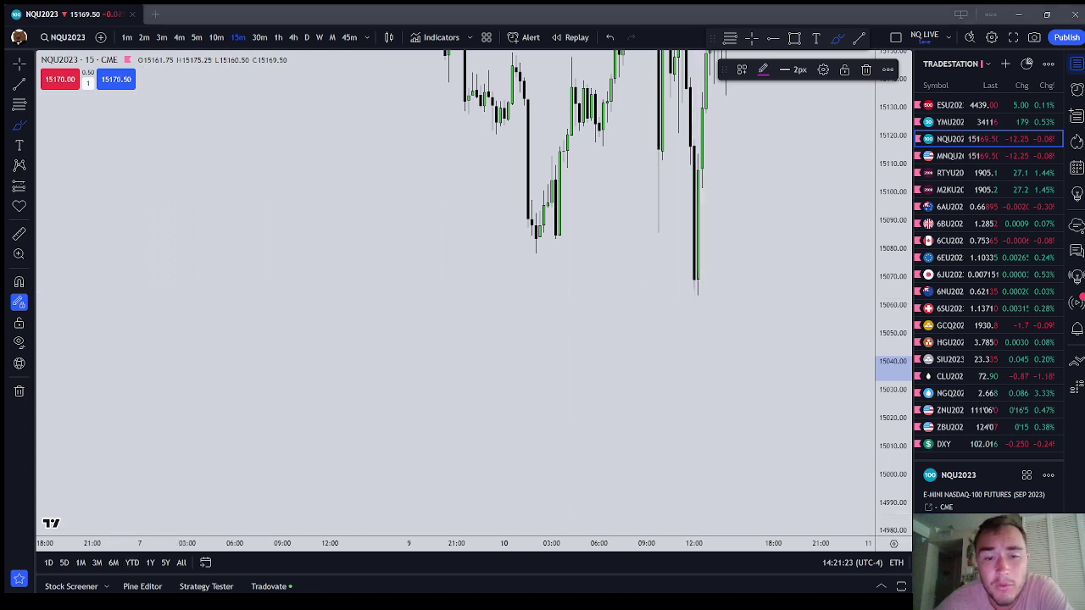
pyautogui.moveTo(564, 275); pyautogui.dragTo(460, 453)
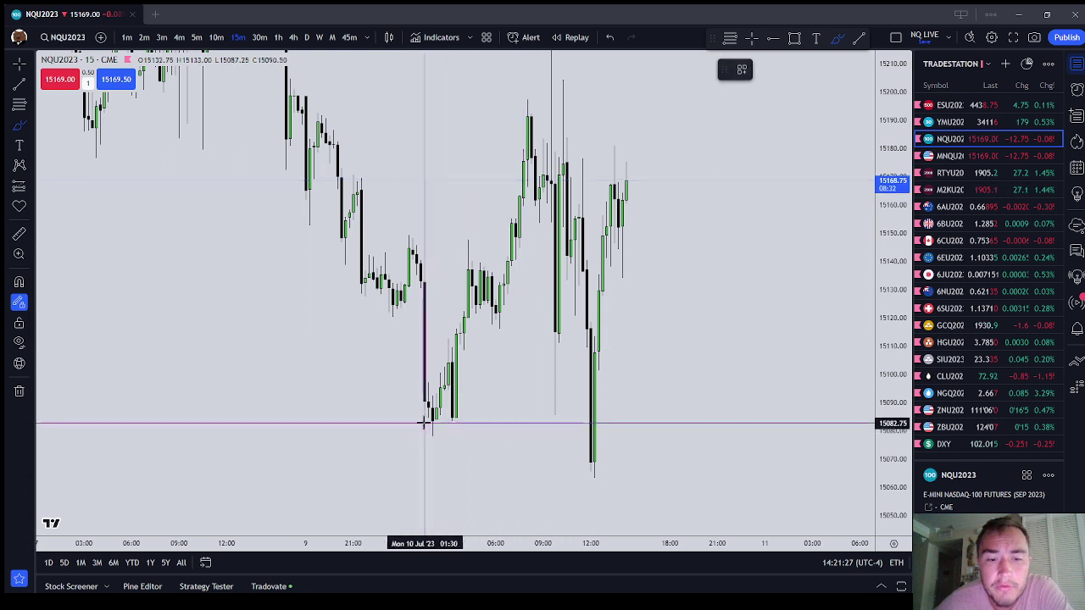
pyautogui.moveTo(419, 420); pyautogui.dragTo(531, 416)
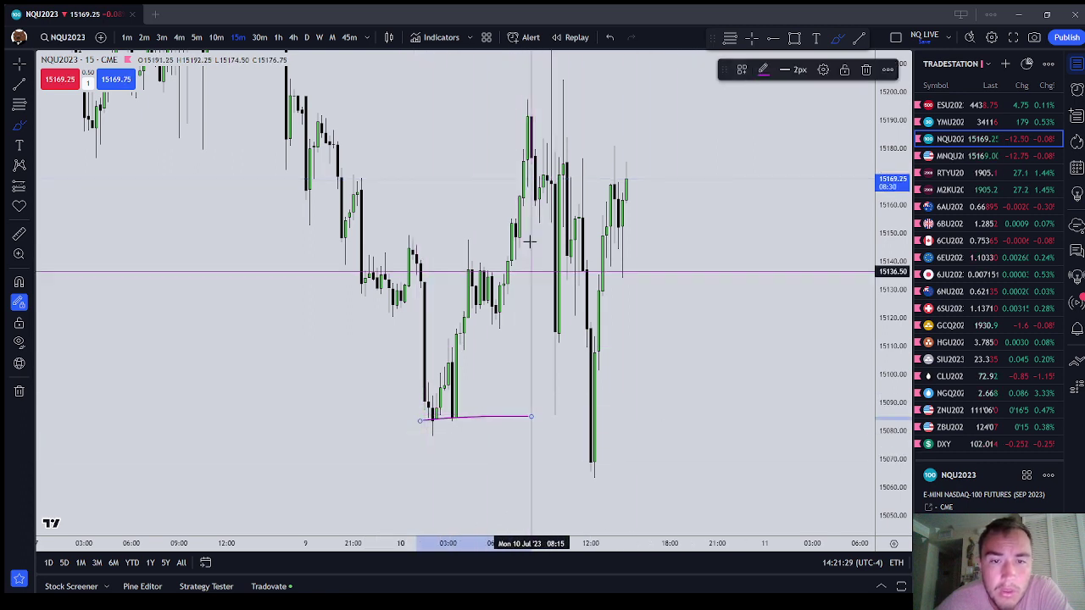
# Step: Circle the early 10 July low, the morning high near 15195 and the midday low near 15065 with the brush
pyautogui.moveTo(440, 430); pyautogui.dragTo(440, 414)
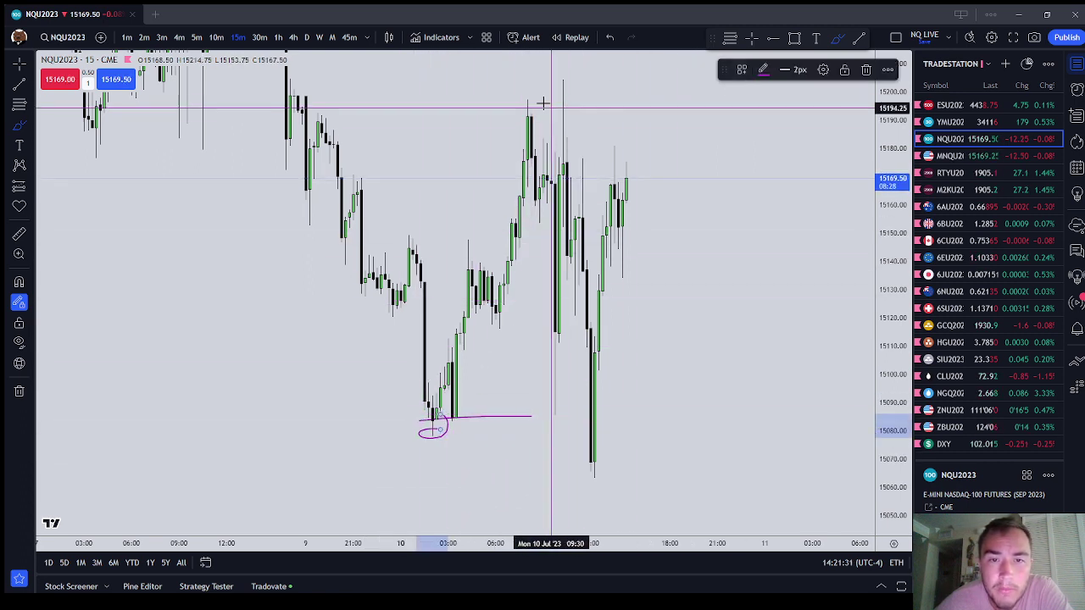
pyautogui.moveTo(542, 102)
pyautogui.mouseDown()
pyautogui.moveTo(511, 119)
pyautogui.moveTo(543, 104)
pyautogui.mouseUp()
pyautogui.moveTo(595, 469)
pyautogui.mouseDown()
pyautogui.moveTo(563, 478)
pyautogui.moveTo(593, 470)
pyautogui.mouseUp()
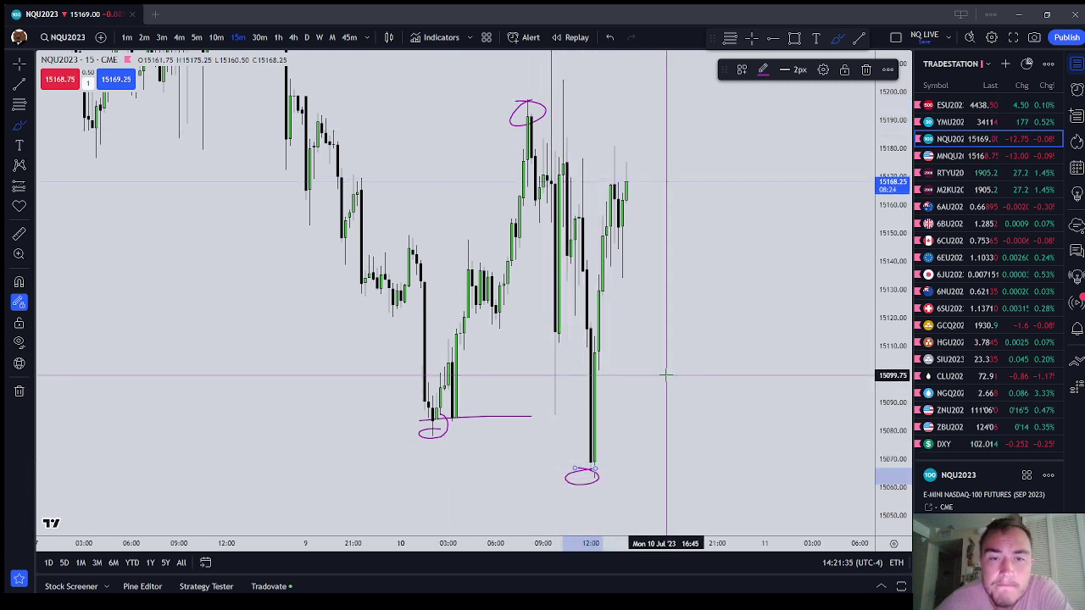
# Step: View the 30-minute chart to compare the circled 29 June low with the marked 10 July lows
pyautogui.moveTo(638, 467); pyautogui.dragTo(700, 379)
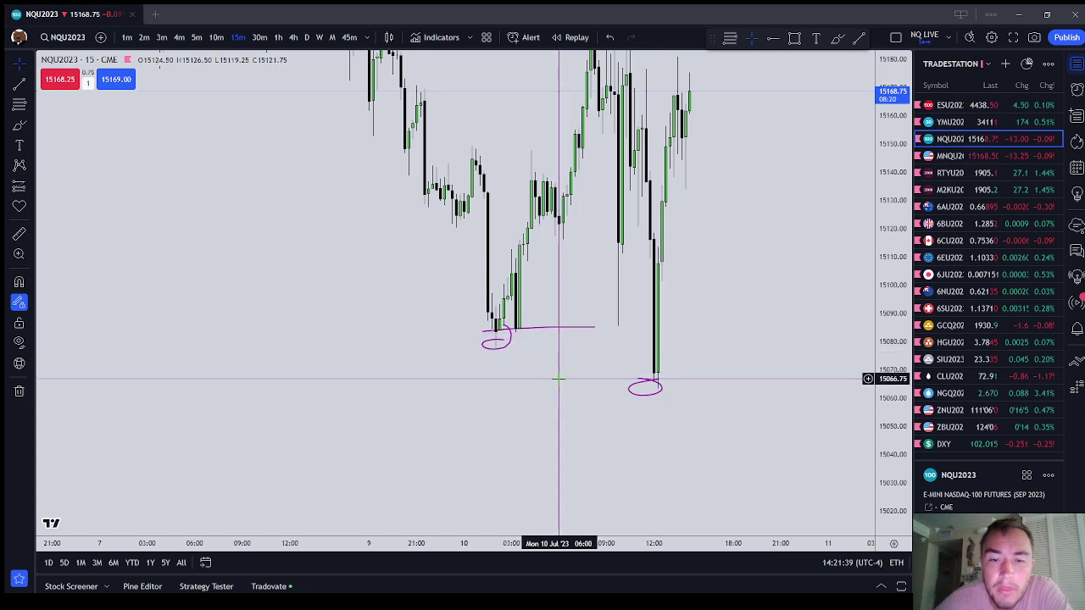
pyautogui.scroll(-3, 475, 376)
pyautogui.click(259, 37)
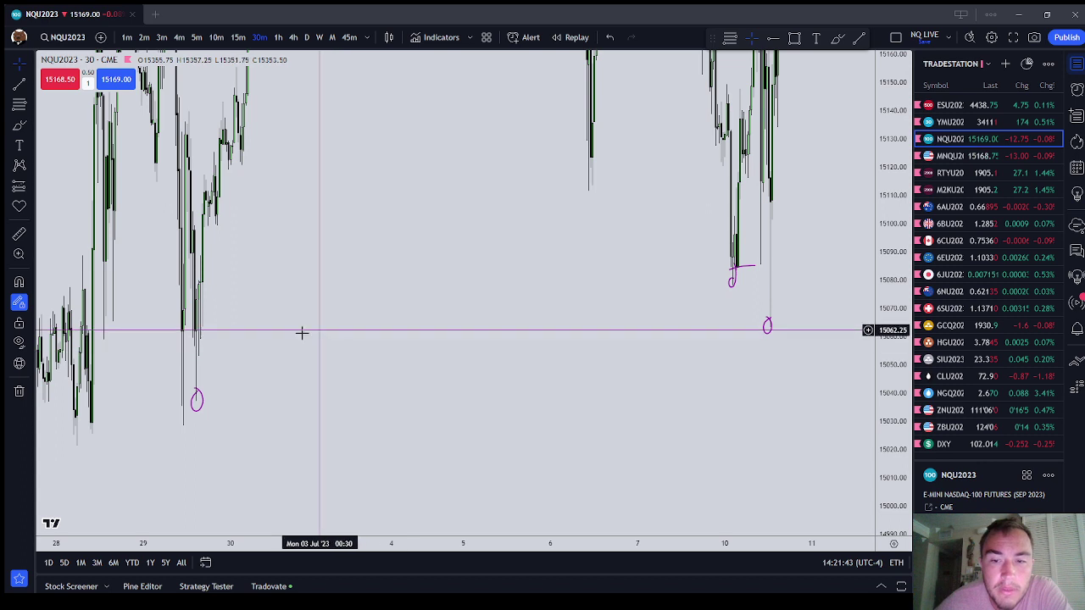
pyautogui.click(202, 405)
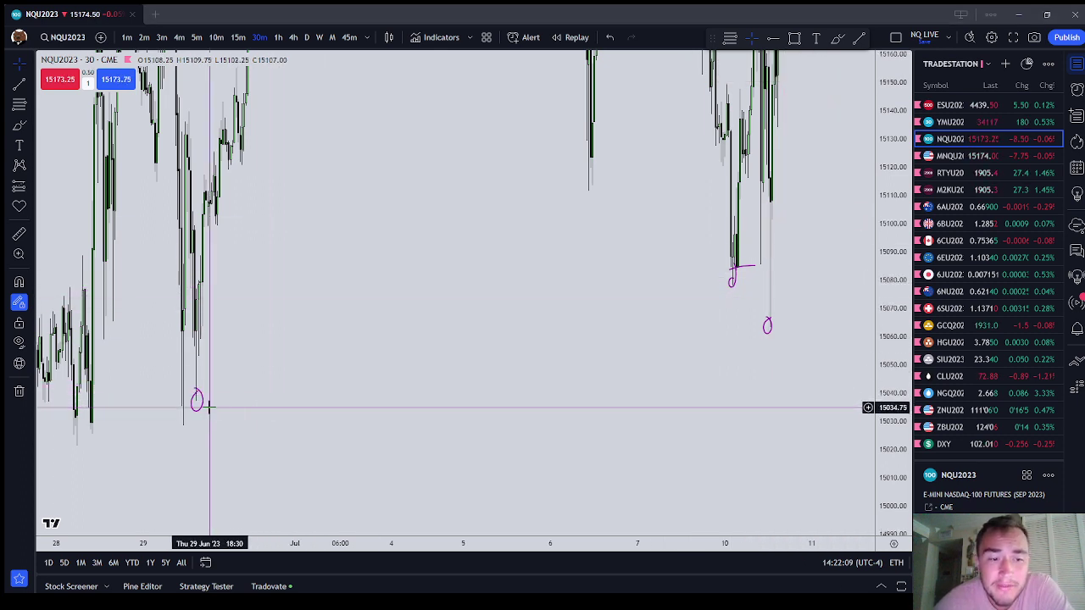
# Step: Set the chart to the 5-minute timeframe with the marked 10 July highs and lows in view
pyautogui.scroll(2, 683, 340)
pyautogui.moveTo(826, 151); pyautogui.dragTo(826, 340)
pyautogui.click(239, 37)
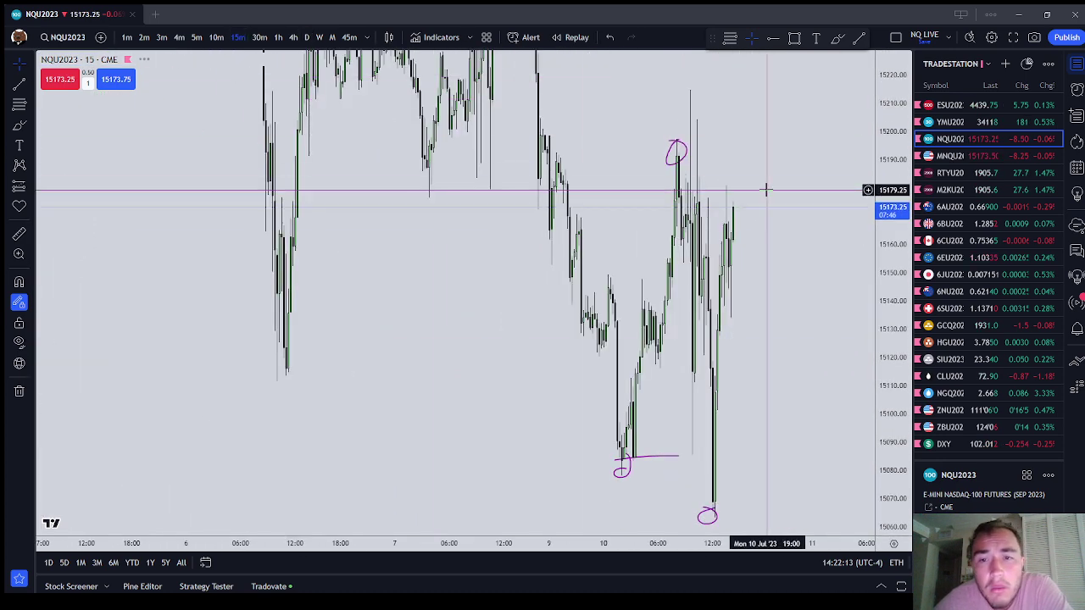
pyautogui.hscroll(5, 767, 184)
pyautogui.hscroll(-3, 687, 178)
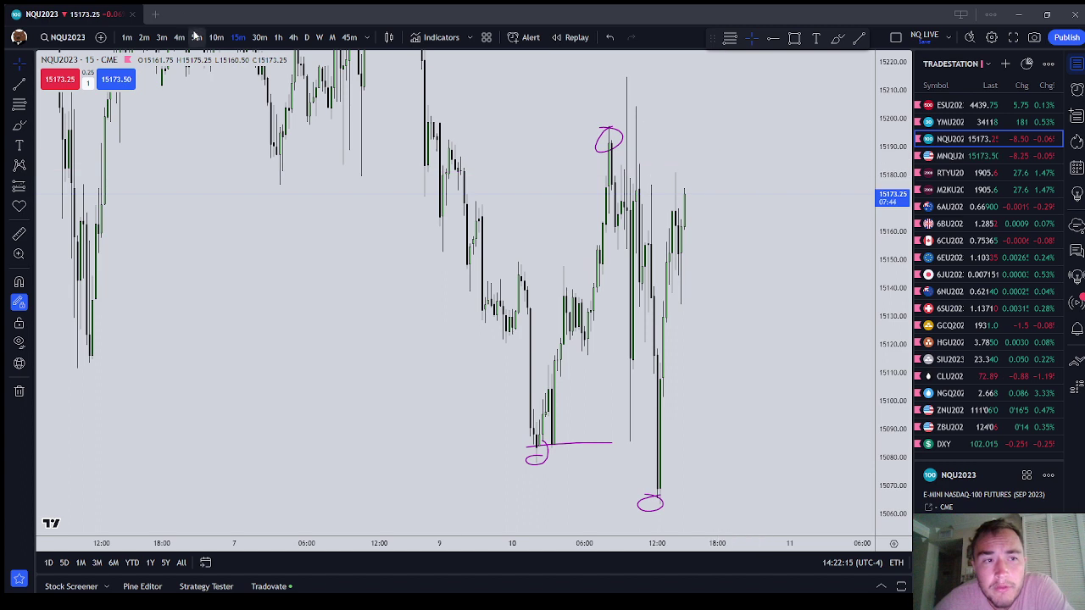
pyautogui.click(196, 38)
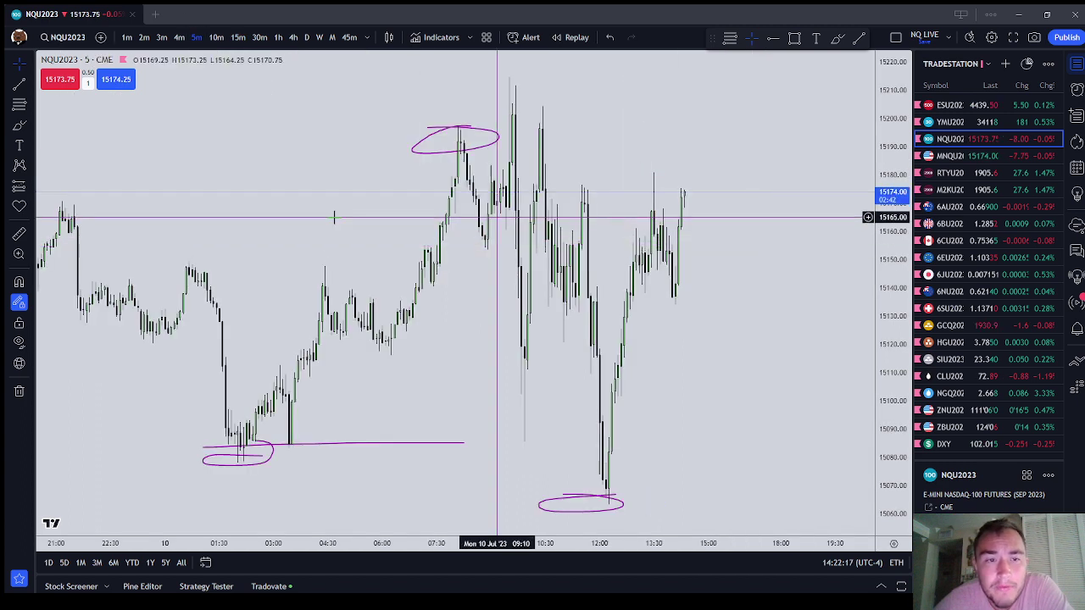
# Step: Add a text note above the latest candles headed "OPTIMAL STOP PLACEMENT (INITIAL FOR LIQUIDITY BASED ENTRIES:"
pyautogui.click(657, 127)
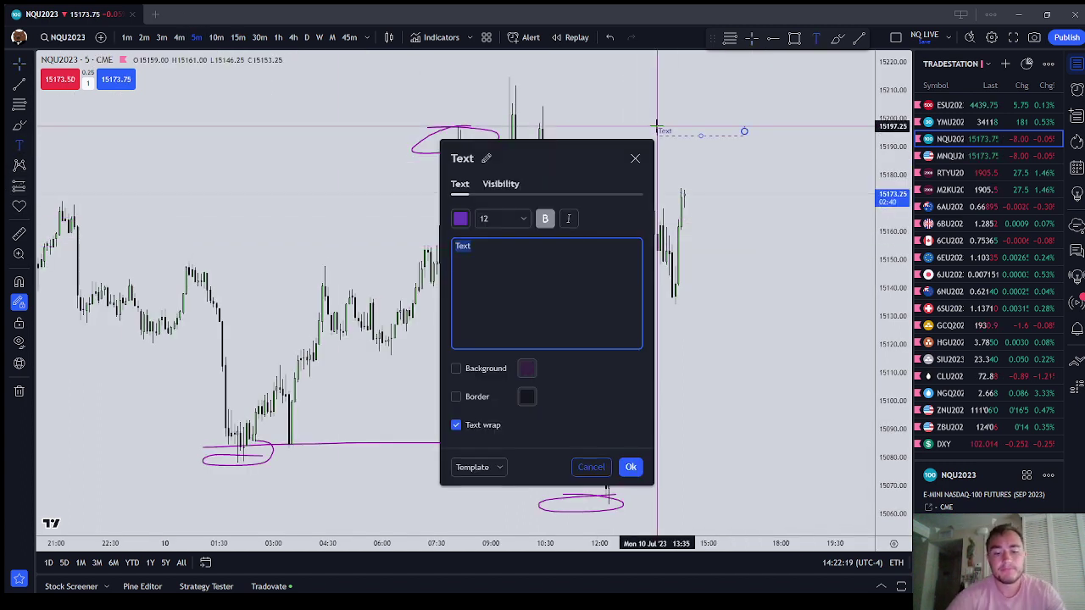
pyautogui.press('BackSpace')
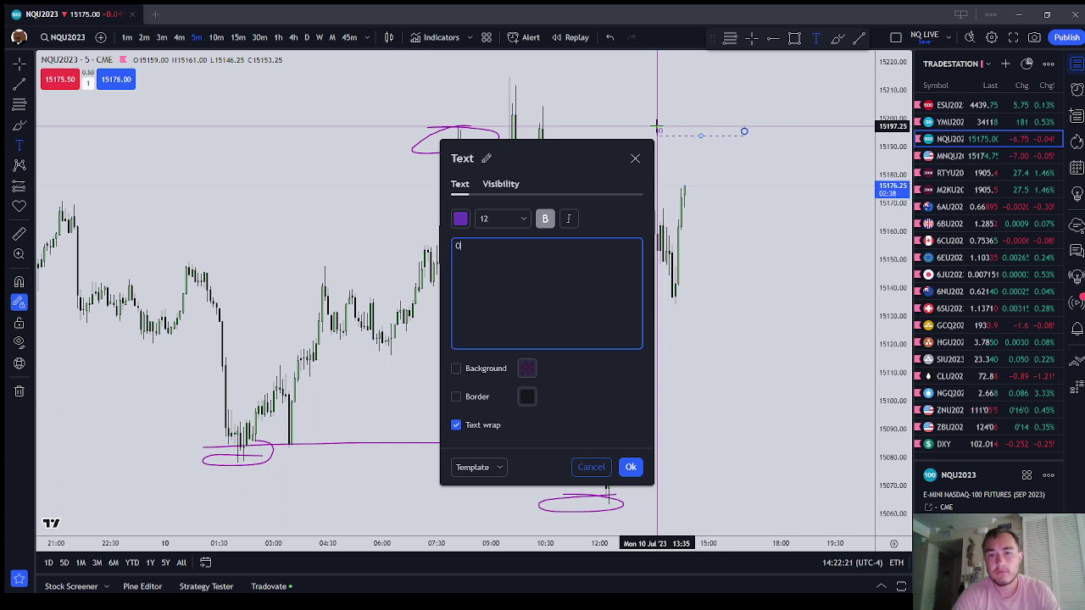
pyautogui.write('OPTIMAL STOP PLA')
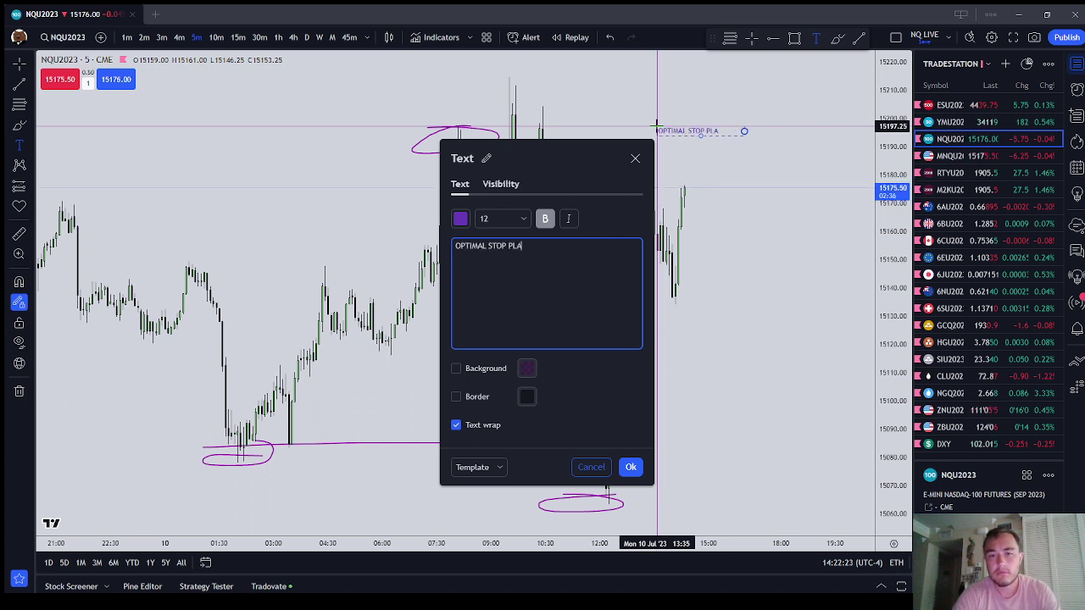
pyautogui.write('CEMENT (INITA')
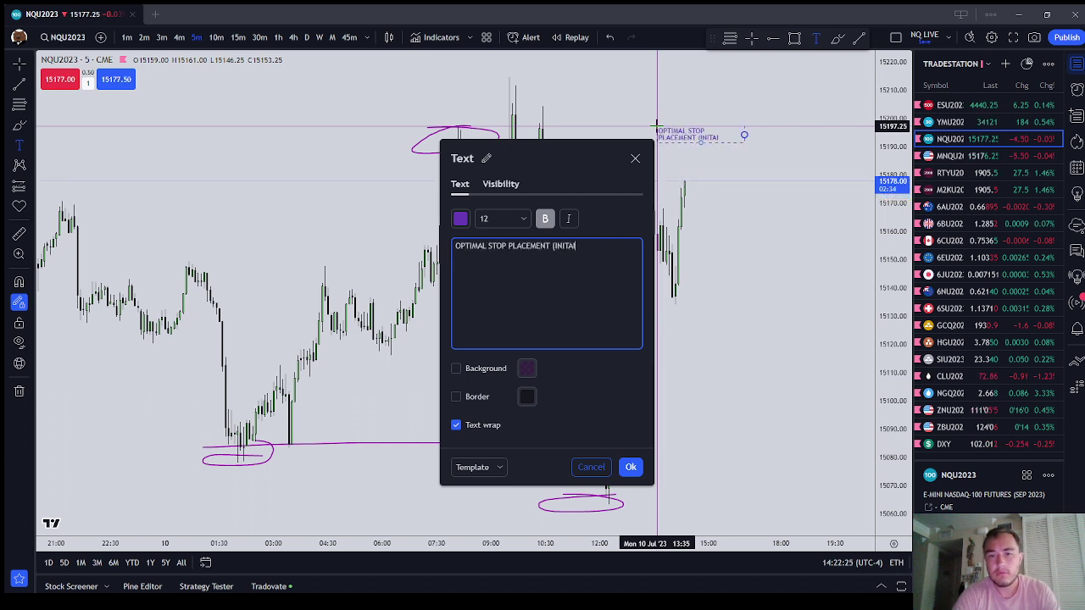
pyautogui.write('I')
pyautogui.press('BackSpace')
pyautogui.press('BackSpace')
pyautogui.write('IAL FOR ')
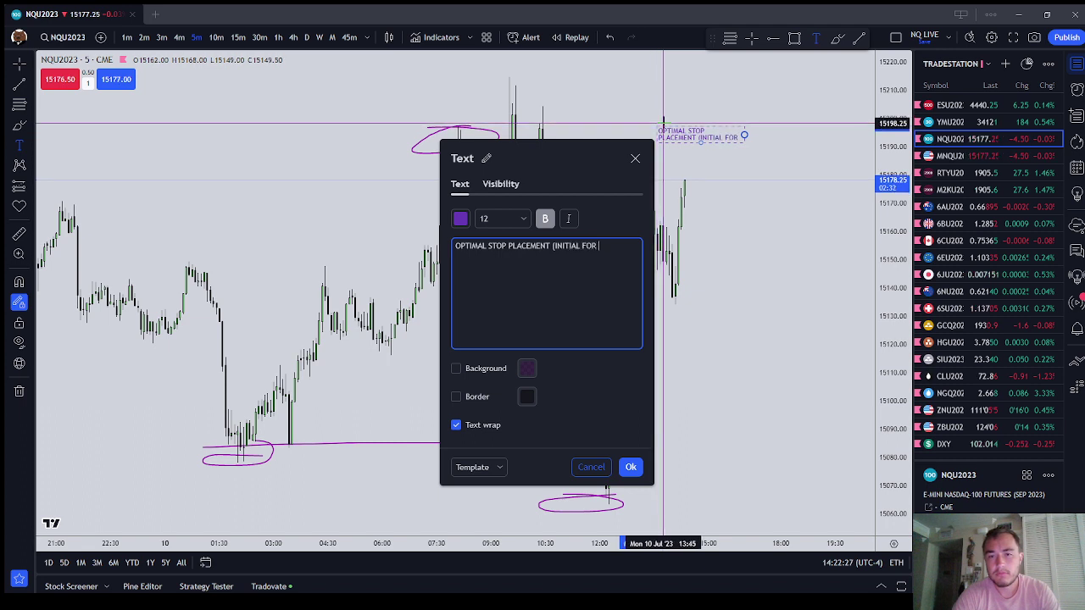
pyautogui.write('LIQUIDITY BAS')
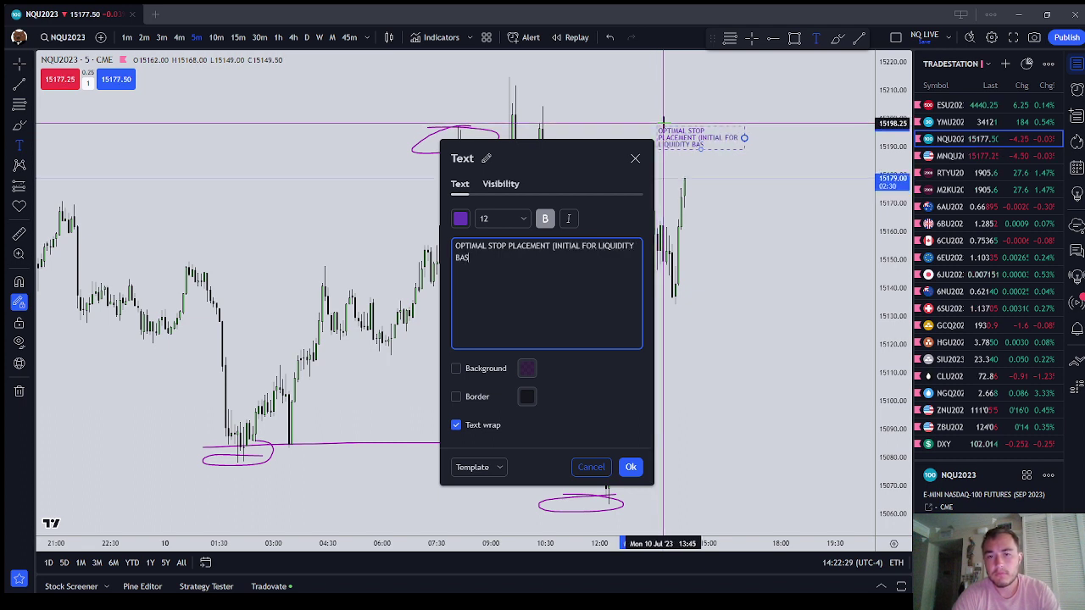
pyautogui.write('ED ENTRIES:')
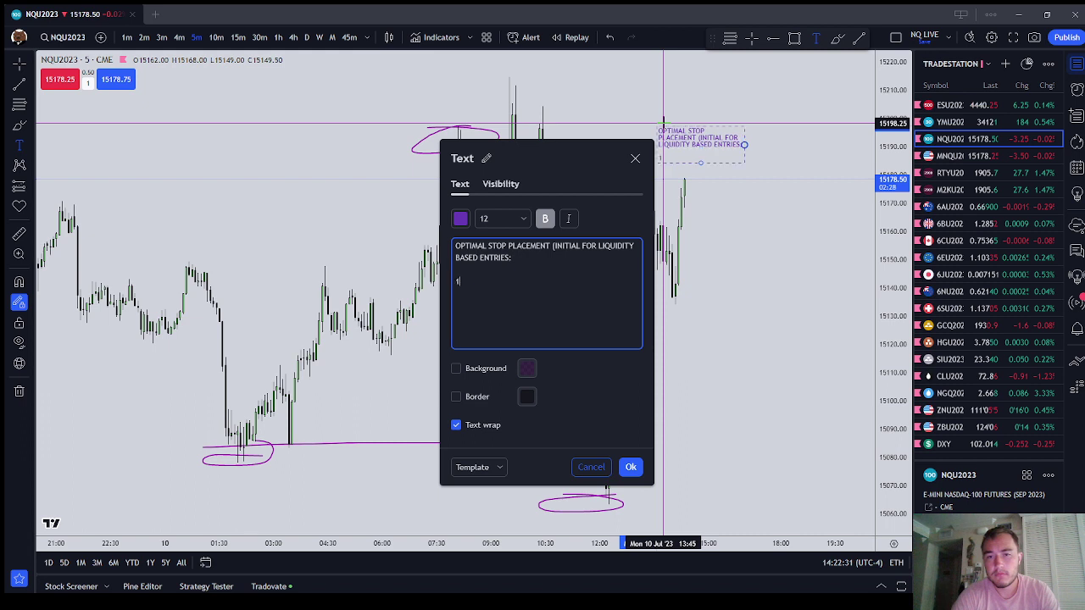
# Step: List the entry types in the note: "1. TURTLE SOUP ENTRIES.", "2. 3-DRIVES PATTERN.", "3. ICT ADVANCED BREAKER THEORY." and "4. ICT REJECTION BLOCKS."
pyautogui.write('OU')
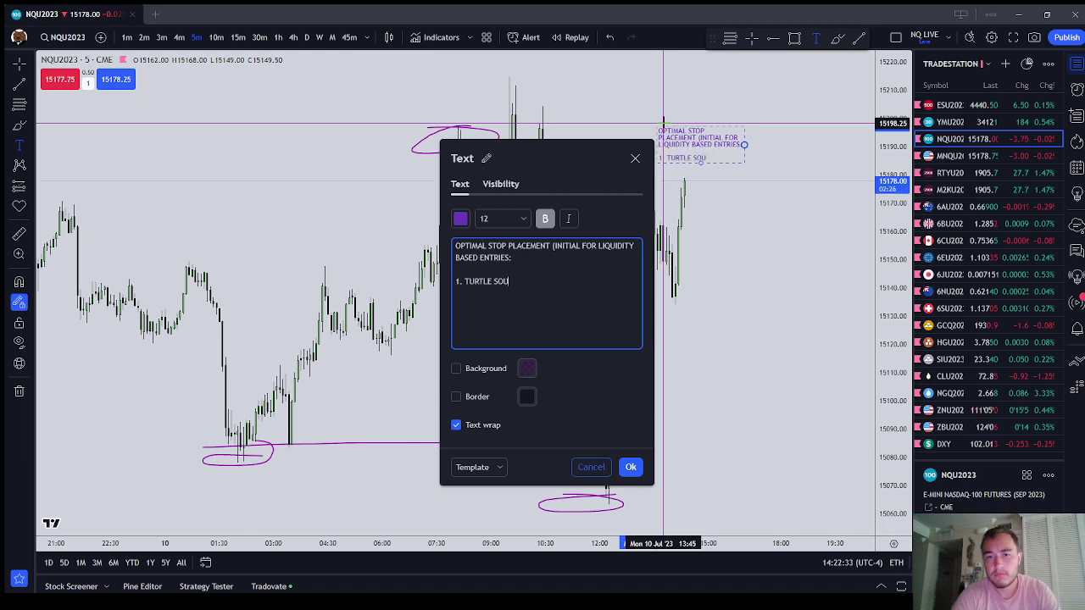
pyautogui.write('P ENTRIES.')
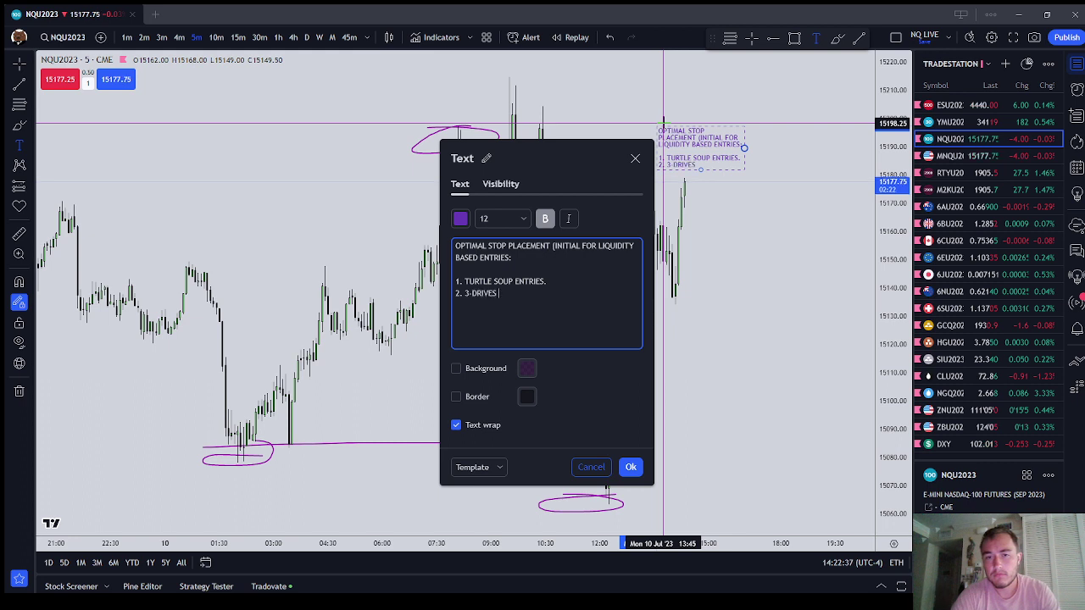
pyautogui.write('PATTERN')
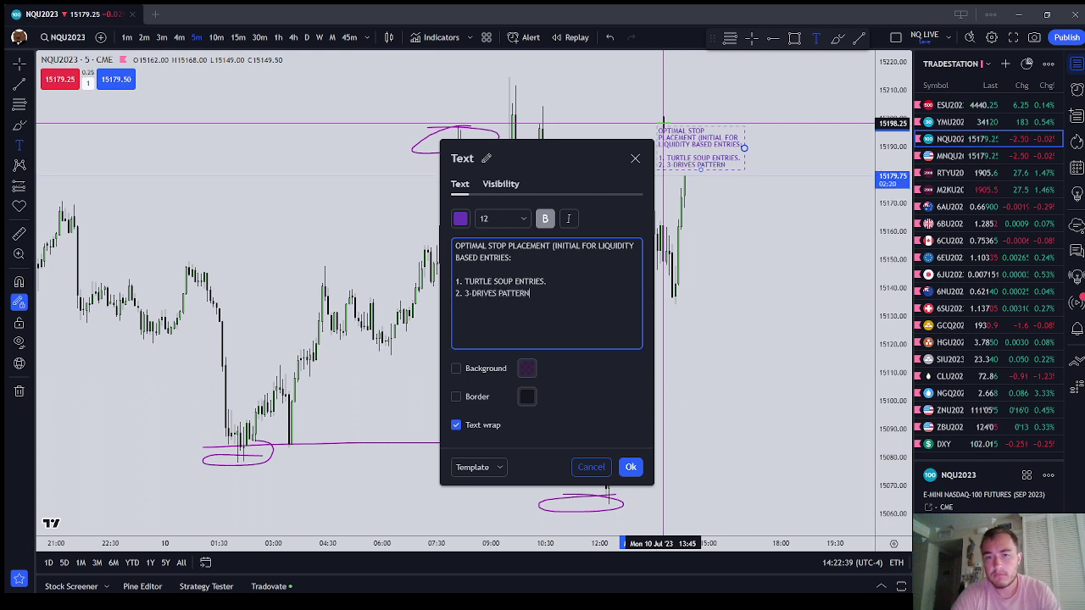
pyautogui.write('3')
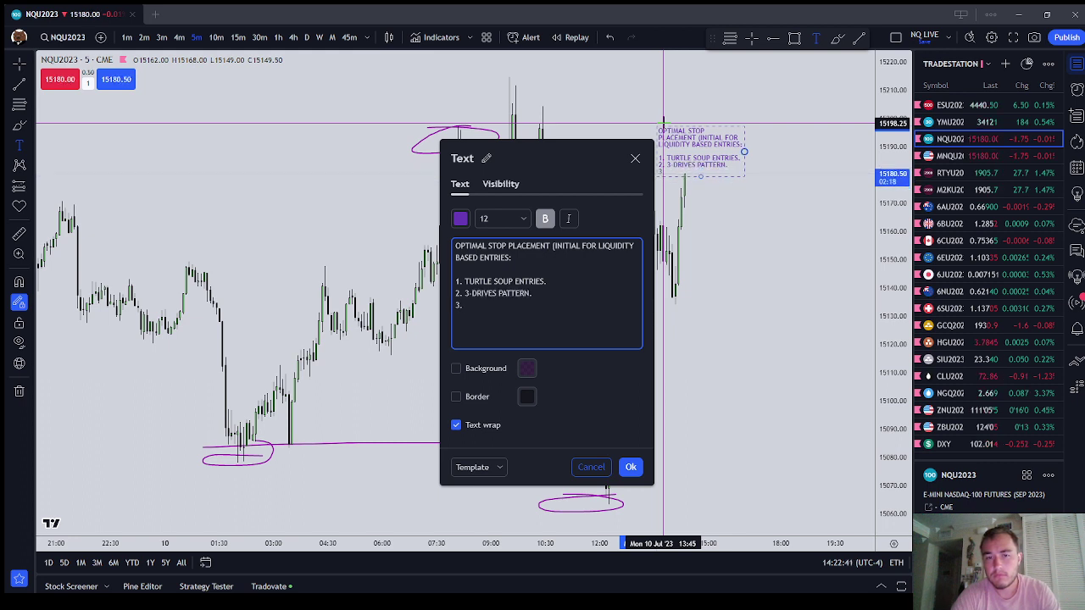
pyautogui.write('. ICT ADVANCE')
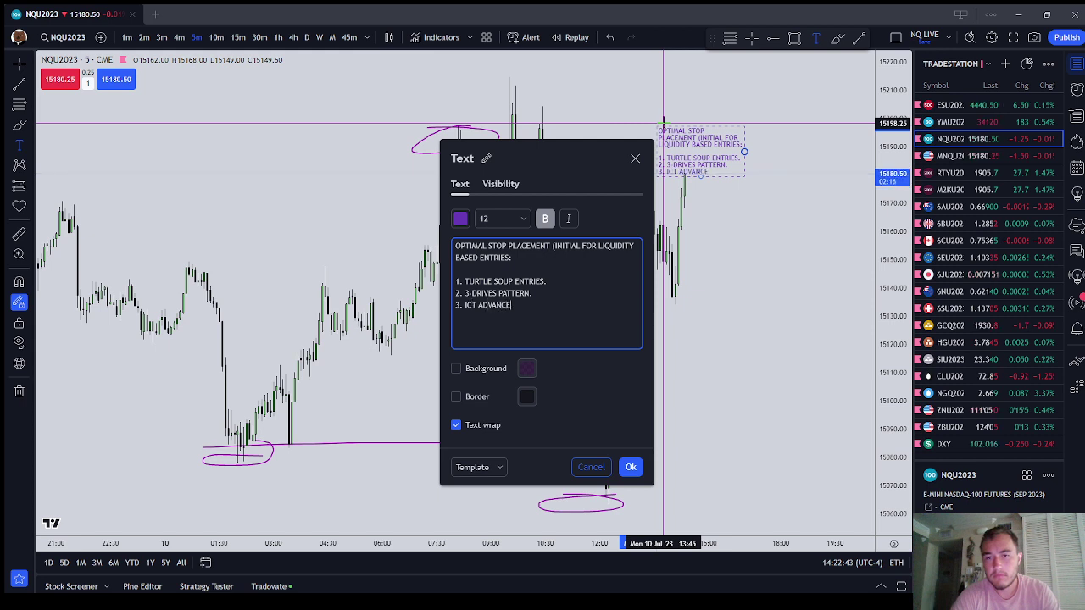
pyautogui.write('D BREAKER THEORY.')
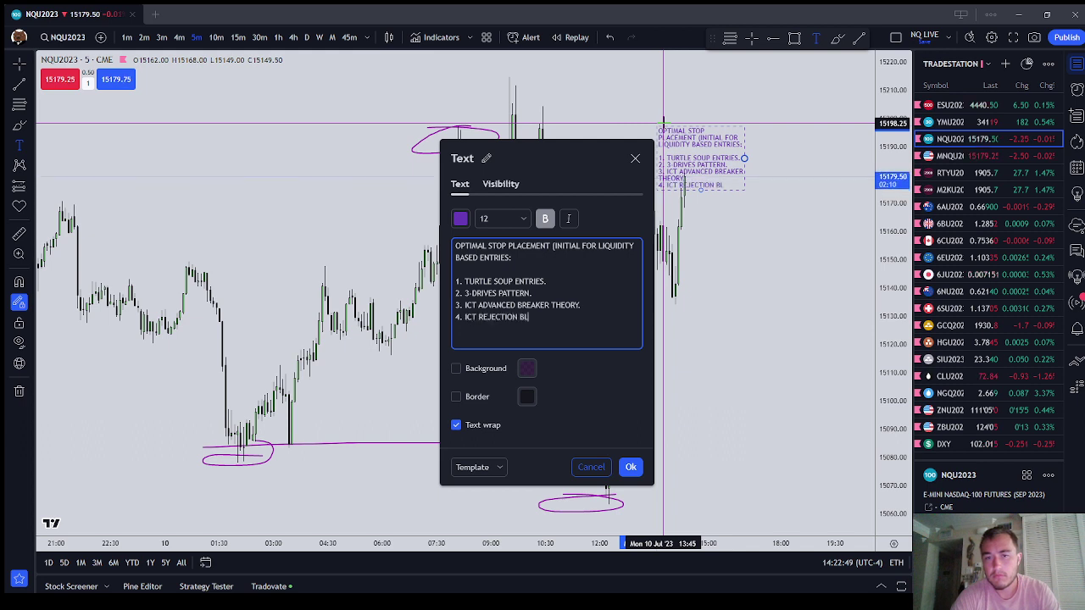
pyautogui.write('OCKS.')
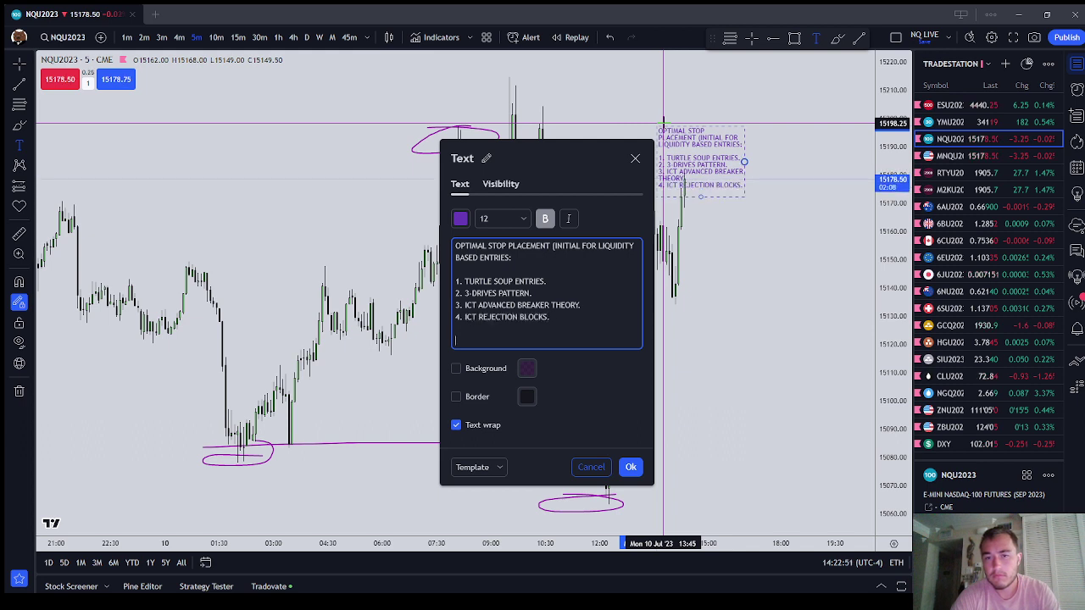
# Step: Finish the note with the line "- INITIAL STOP SHOULD BE ABOVE OR BELOW EXTERNAL LIQUIDITY." and apply it to the chart
pyautogui.press('Return')
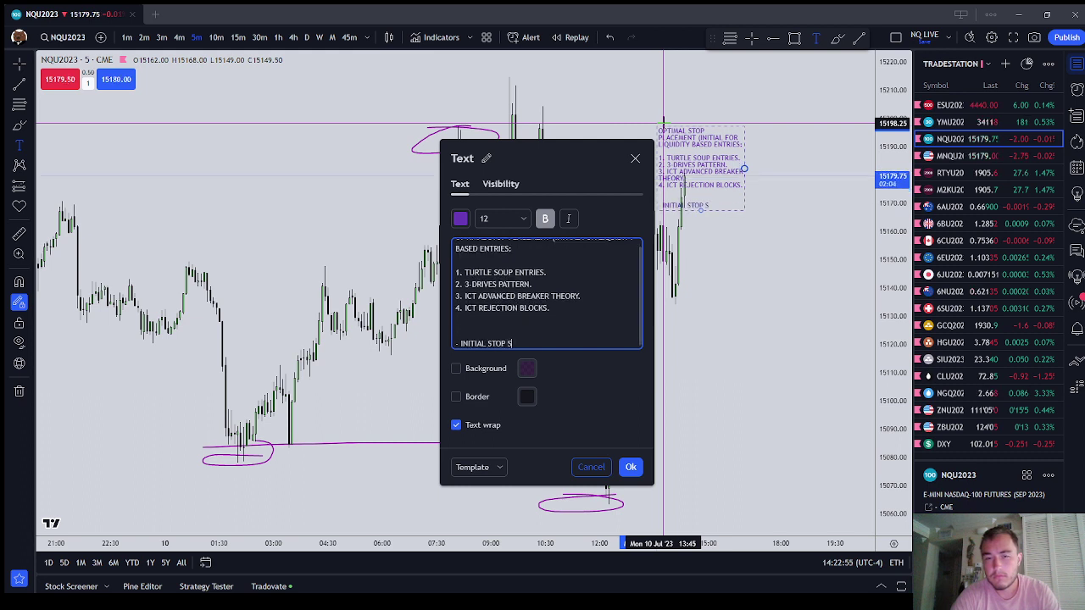
pyautogui.write('D BE A')
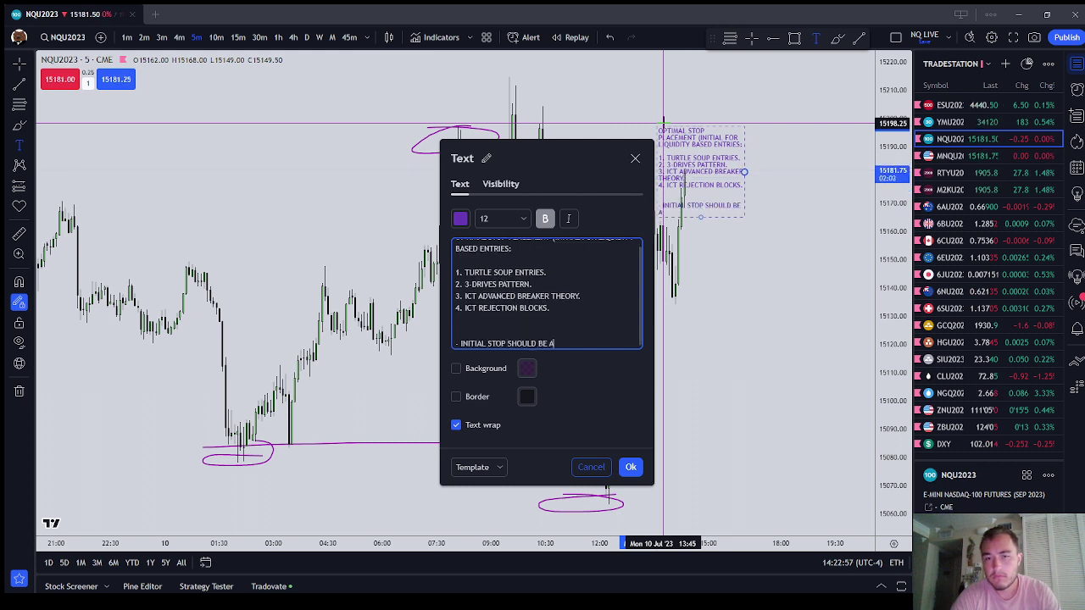
pyautogui.write('BOVE')
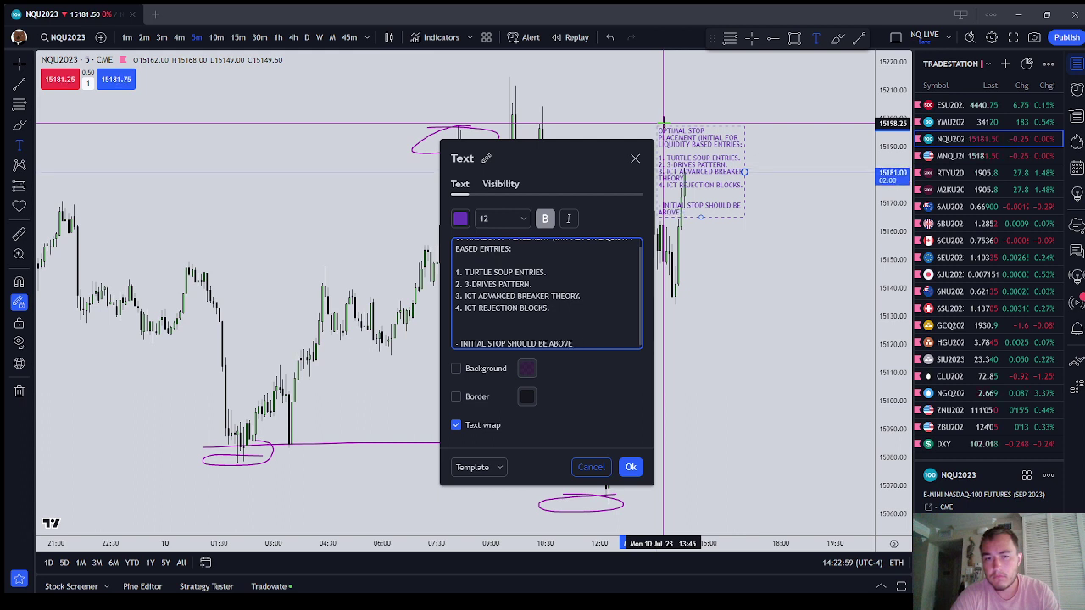
pyautogui.write(' OR BELOW EXTER')
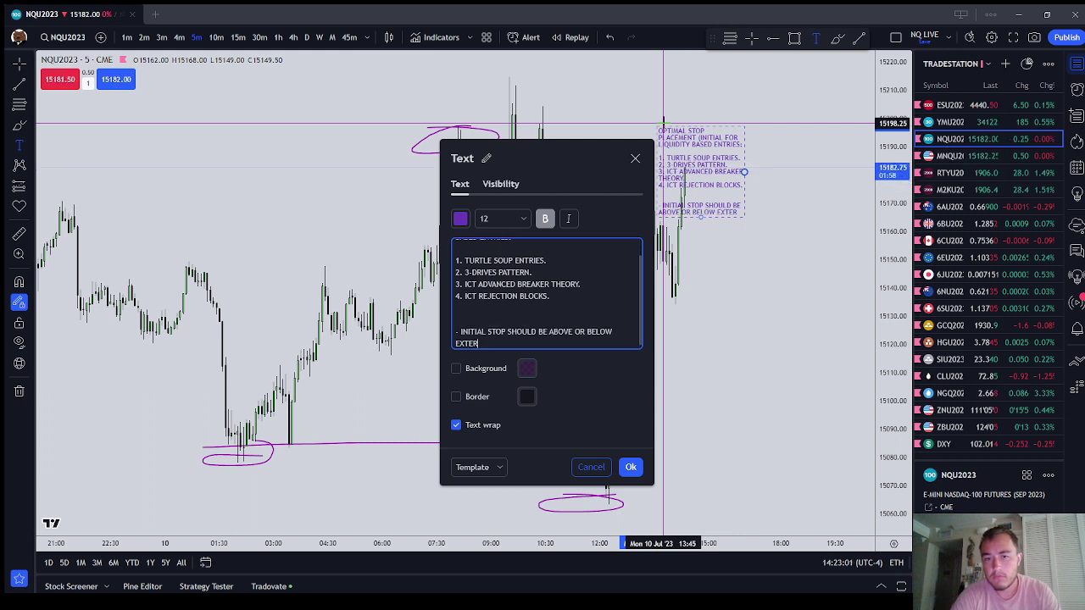
pyautogui.write('NAL LIQUIDITY.')
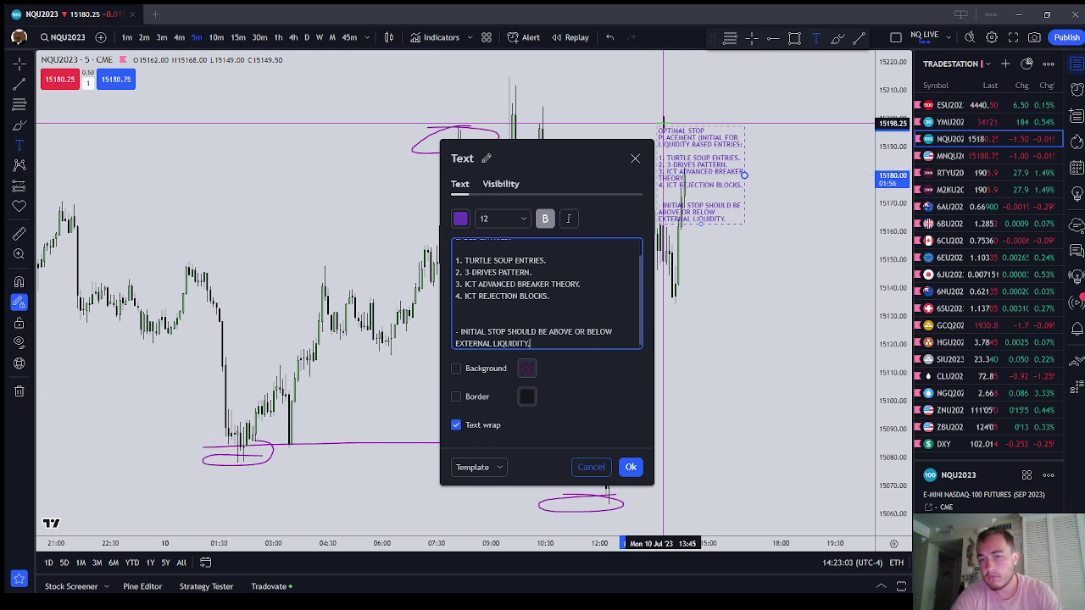
pyautogui.click(631, 467)
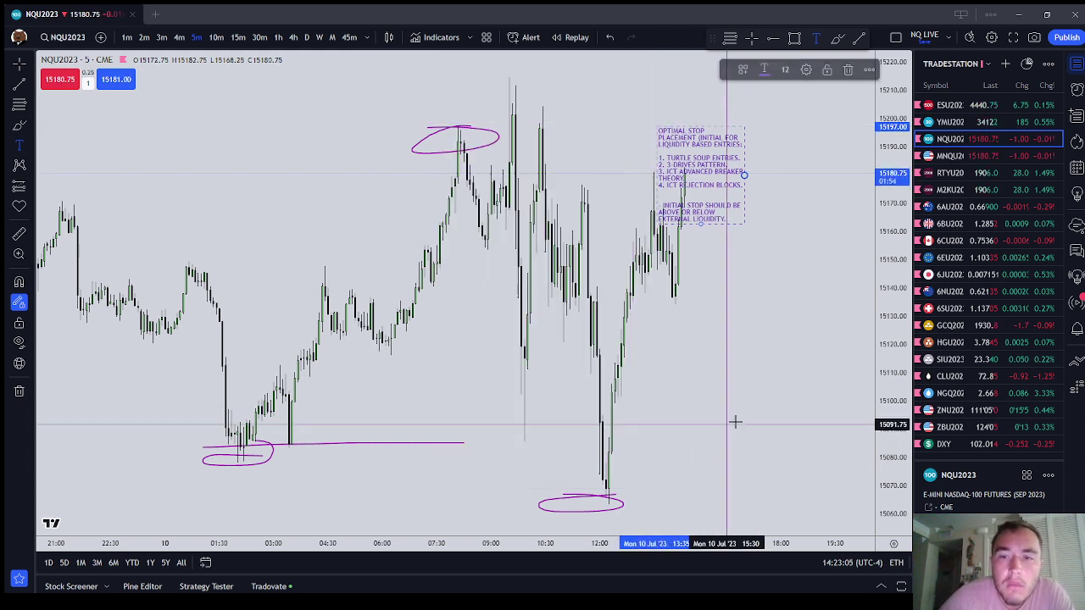
# Step: Move the note to the empty area above the early 10 July candles and save it as template "Optimal Stop Placement - Liquidity Entries"
pyautogui.moveTo(686, 140)
pyautogui.mouseDown()
pyautogui.moveTo(667, 73)
pyautogui.moveTo(288, 93)
pyautogui.moveTo(267, 113)
pyautogui.mouseUp()
pyautogui.doubleClick(267, 114)
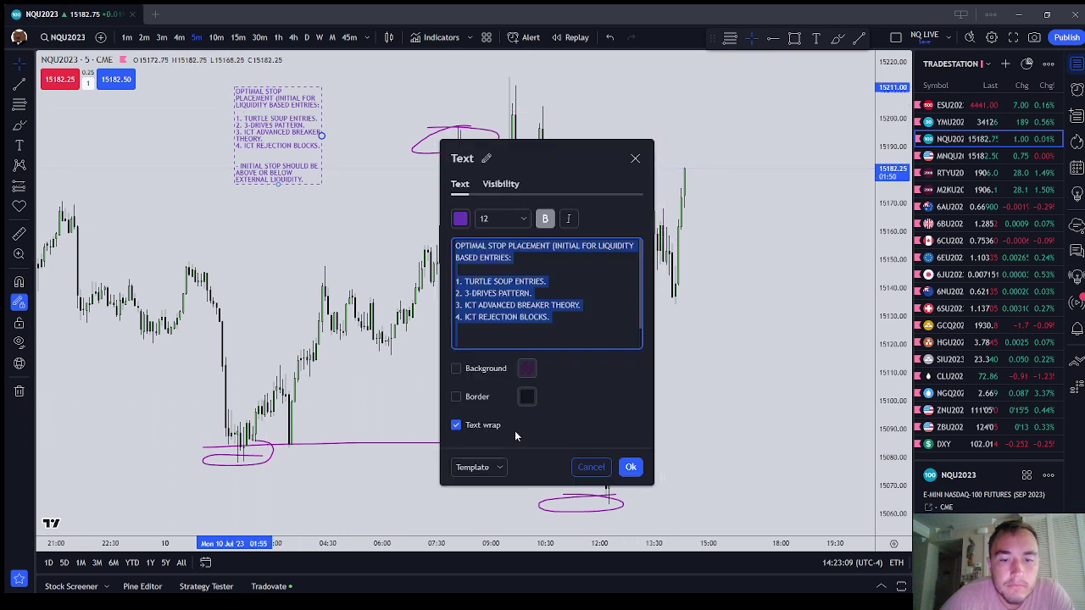
pyautogui.click(479, 467)
pyautogui.click(498, 483)
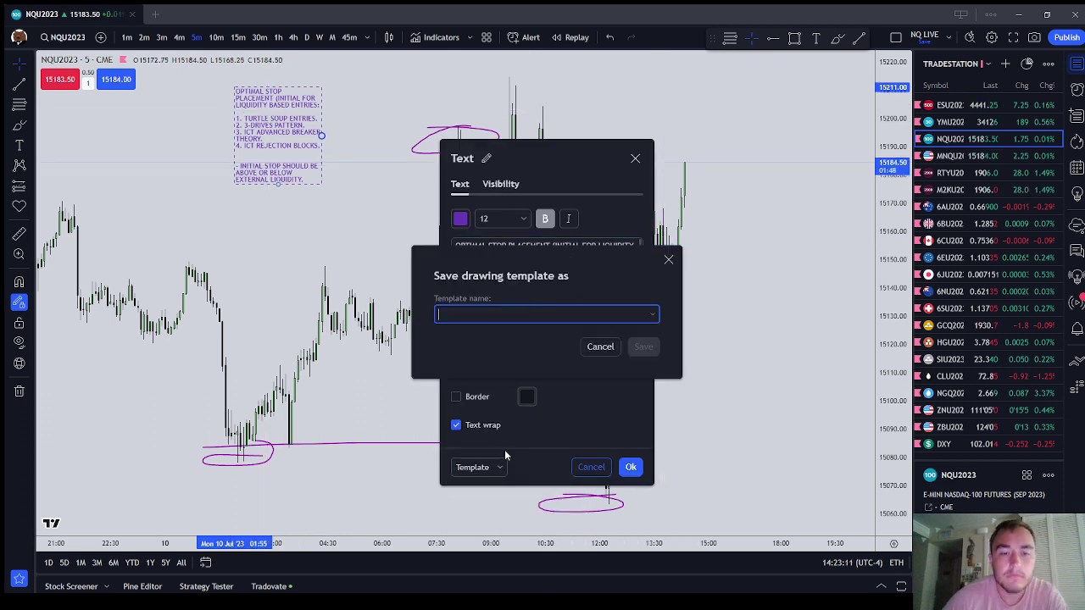
pyautogui.write('Optimal Sto')
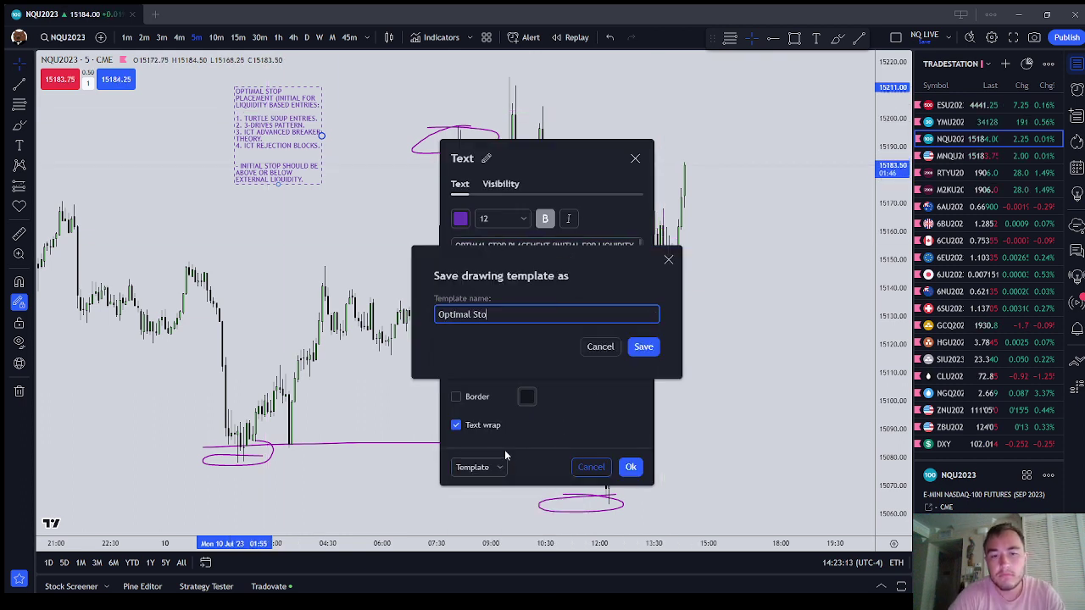
pyautogui.write('p Placement..')
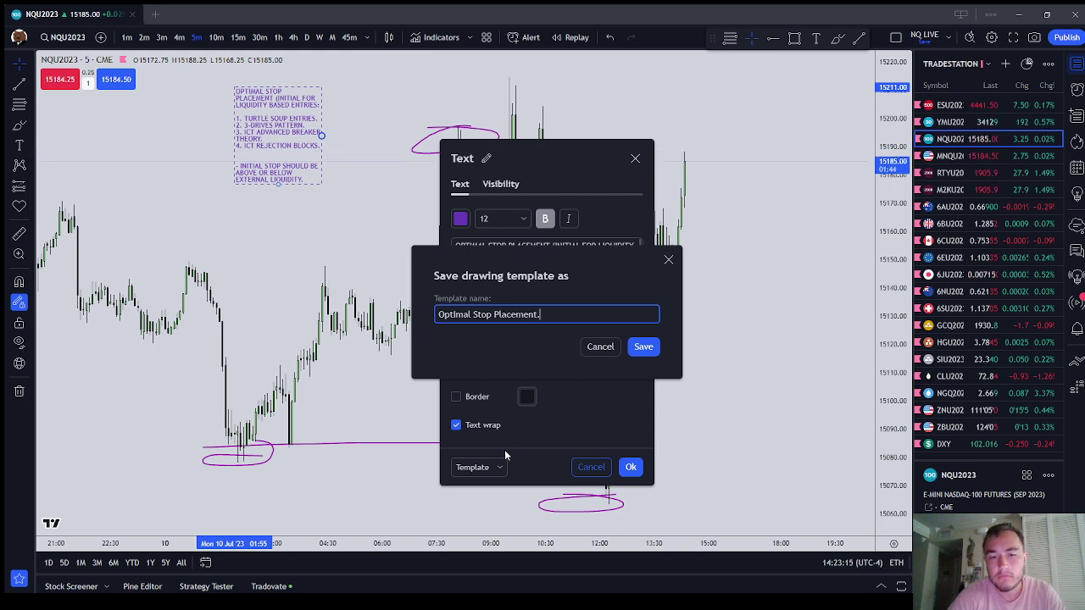
pyautogui.press('BackSpace')
pyautogui.press('BackSpace')
pyautogui.write('- L')
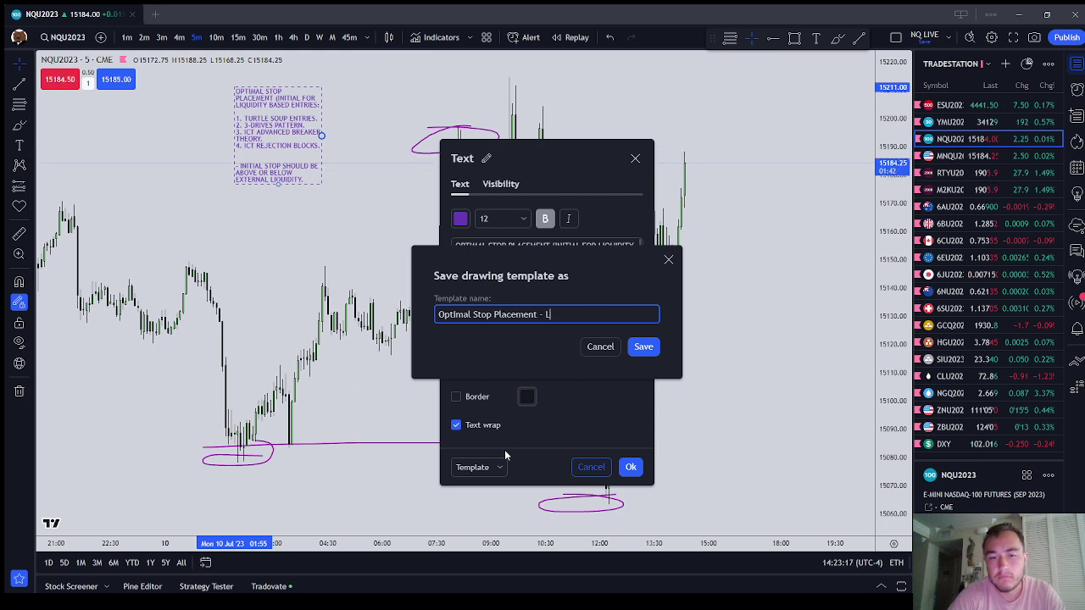
pyautogui.write('iquidity Entries')
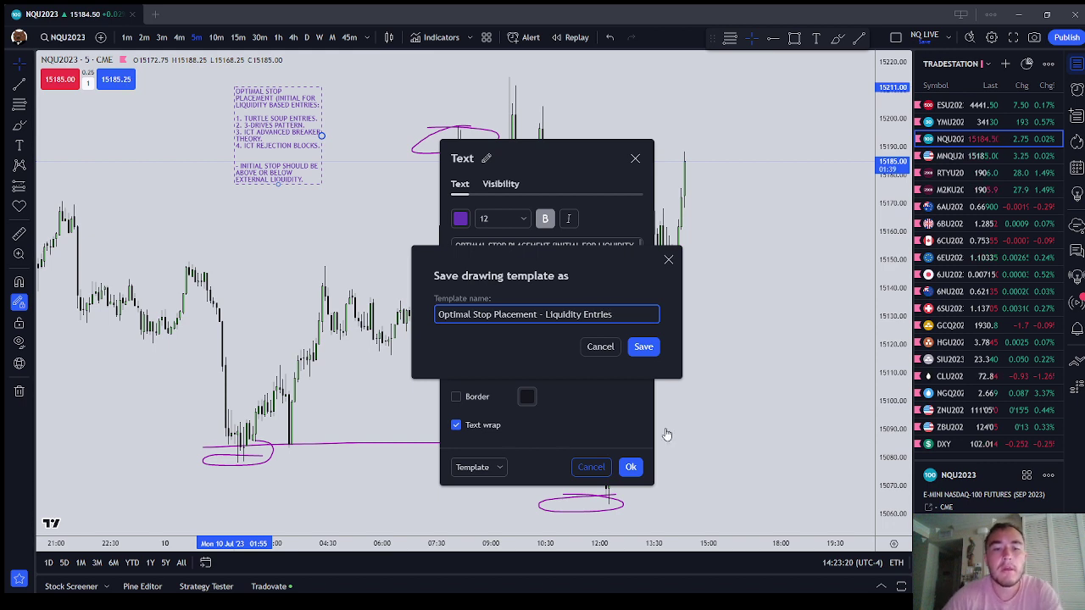
pyautogui.click(643, 347)
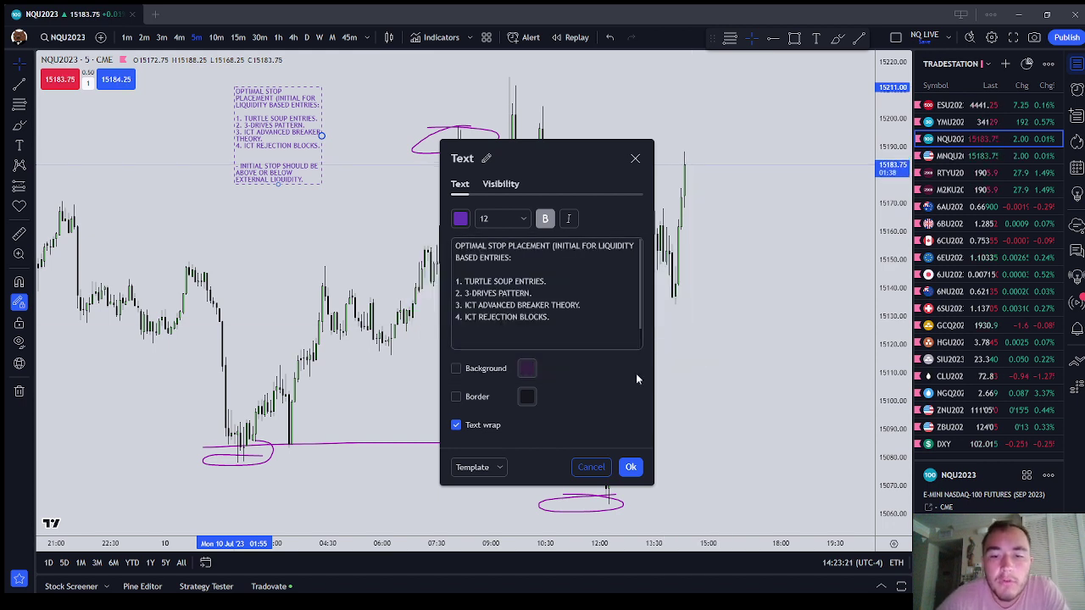
pyautogui.click(630, 467)
# Step: Set the note's font size to 14 and widen its text box so each numbered entry fits on one line
pyautogui.rightClick(314, 203)
pyautogui.click(282, 138)
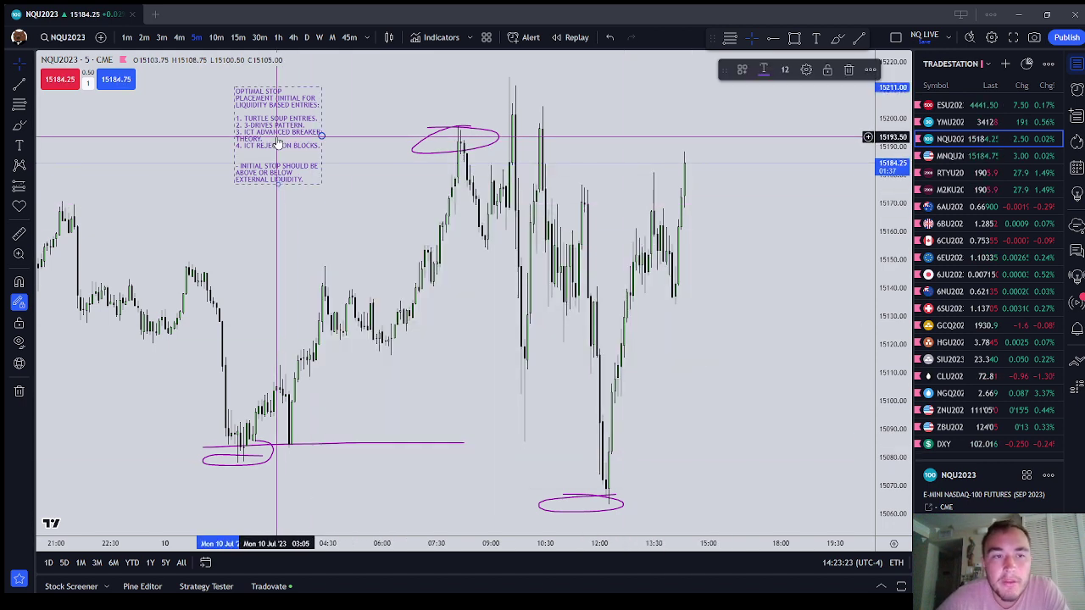
pyautogui.click(785, 70)
pyautogui.click(786, 148)
pyautogui.rightClick(780, 212)
pyautogui.click(297, 144)
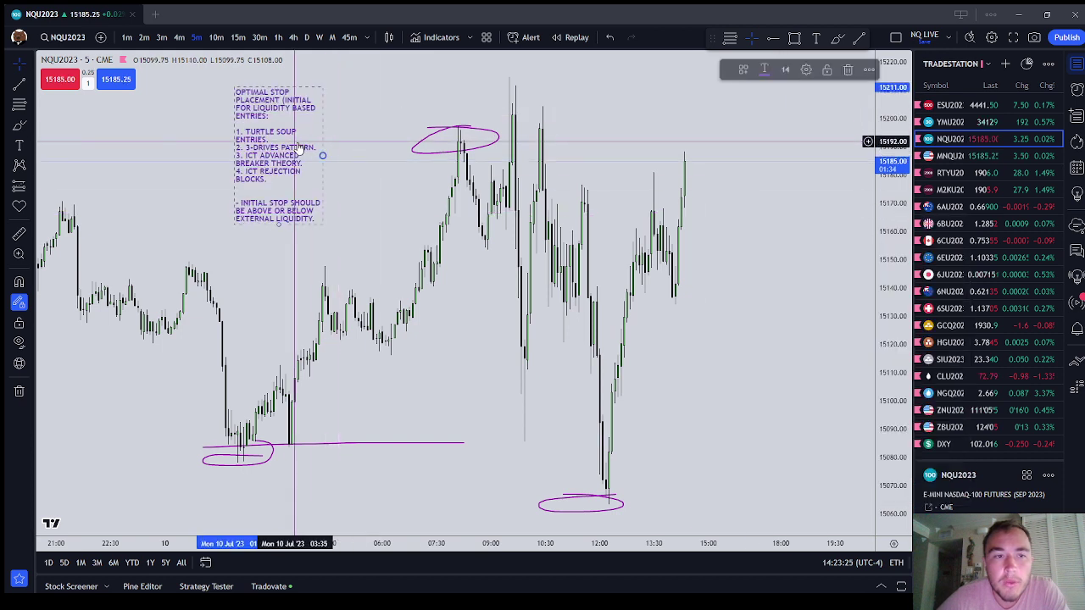
pyautogui.moveTo(321, 154); pyautogui.dragTo(378, 155)
pyautogui.click(356, 193)
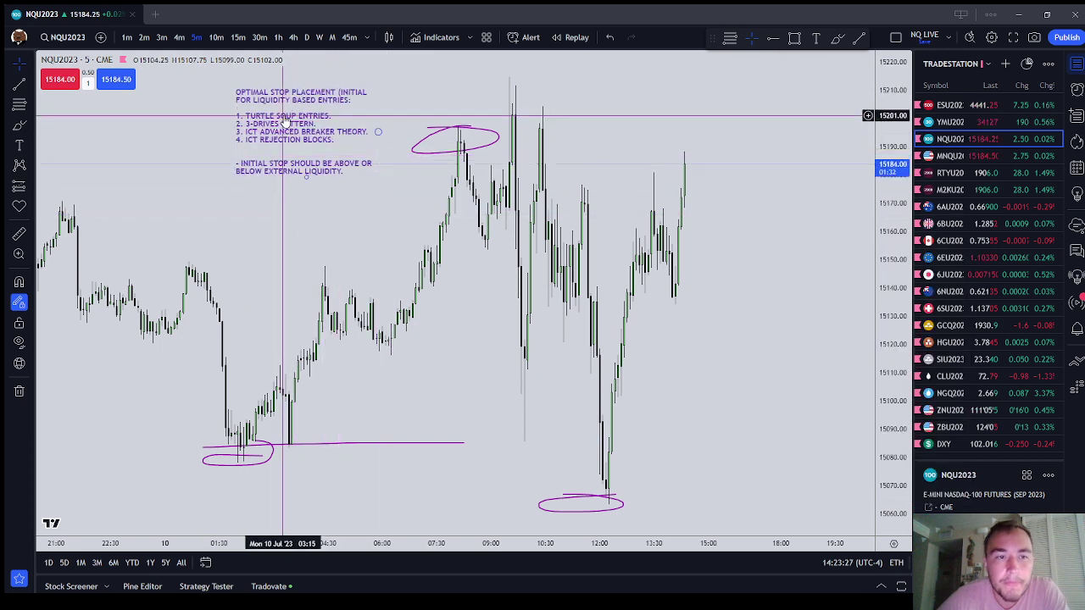
pyautogui.moveTo(280, 117); pyautogui.dragTo(263, 174)
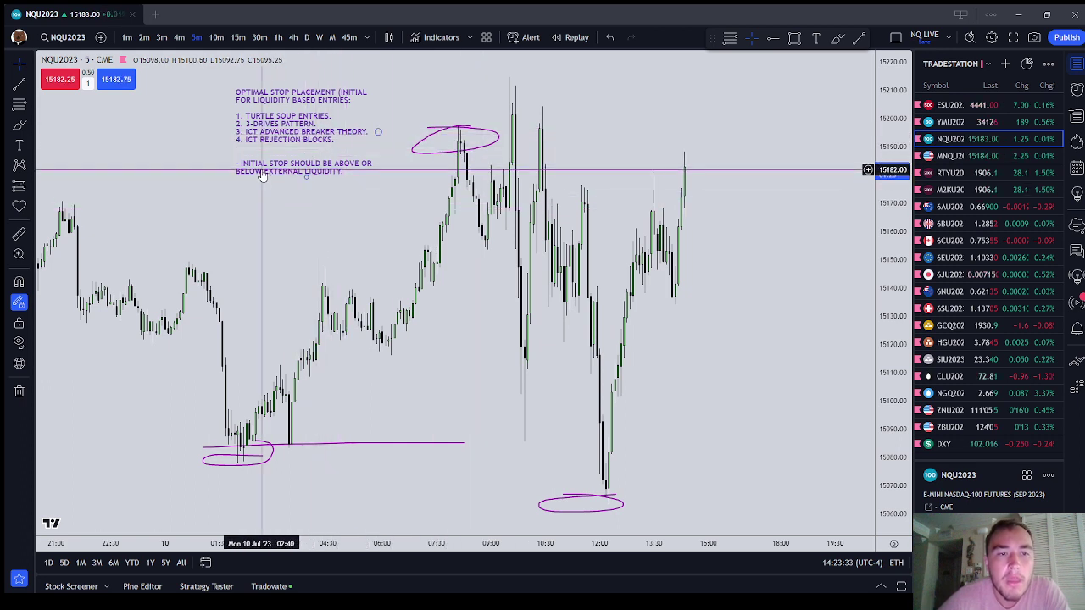
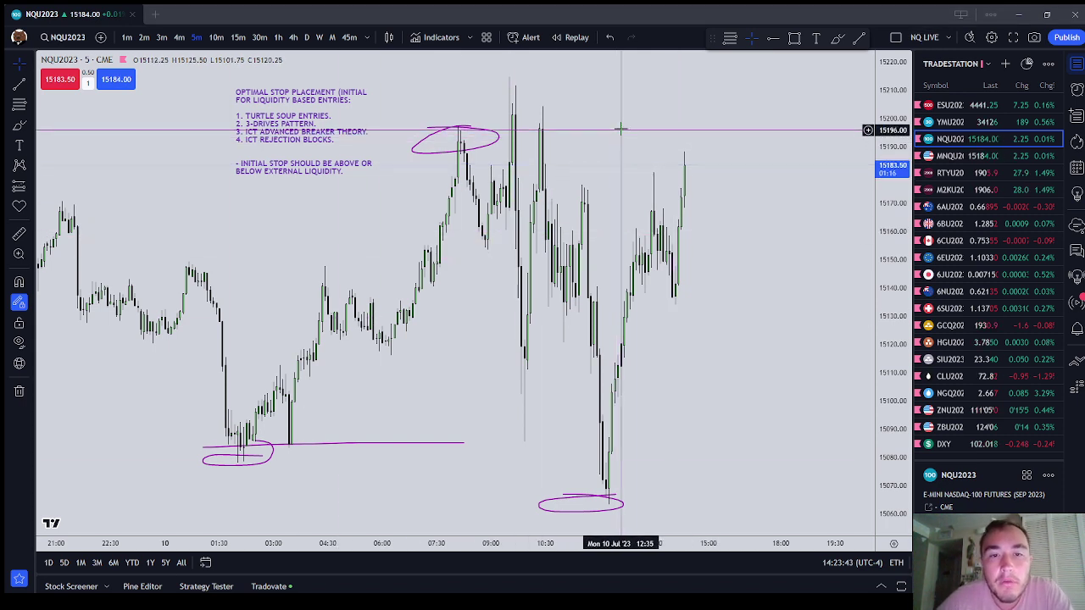
# Step: Brush short horizontal strokes across the two 10 July morning highs at about 15200 and 15196
pyautogui.click(19, 127)
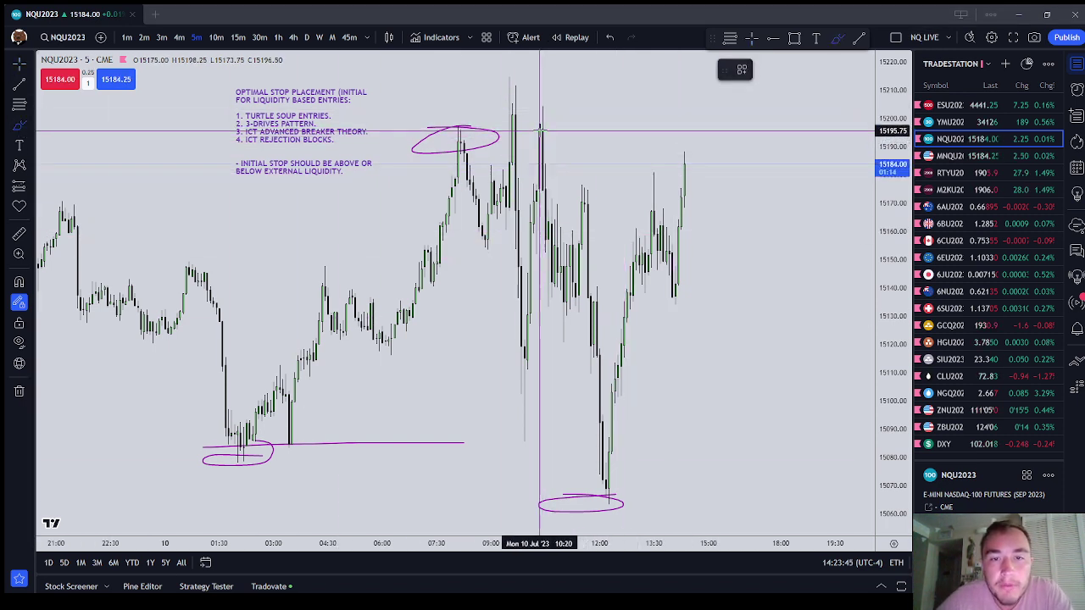
pyautogui.moveTo(505, 113); pyautogui.dragTo(566, 113)
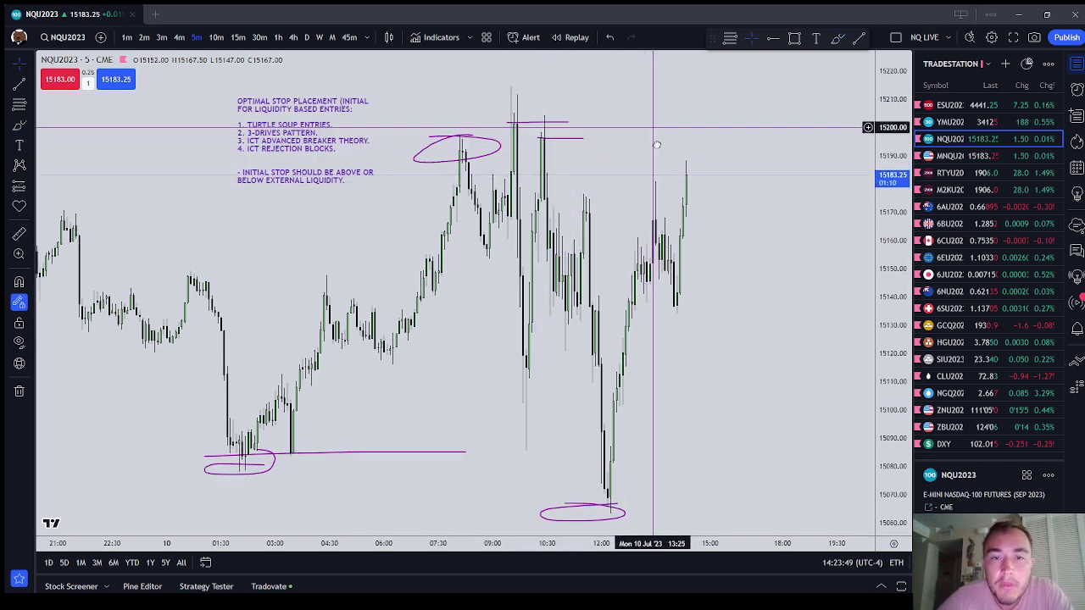
# Step: Remove all drawings from the chart, with space in view above the morning highs
pyautogui.moveTo(654, 145); pyautogui.dragTo(569, 203)
pyautogui.rightClick(646, 187)
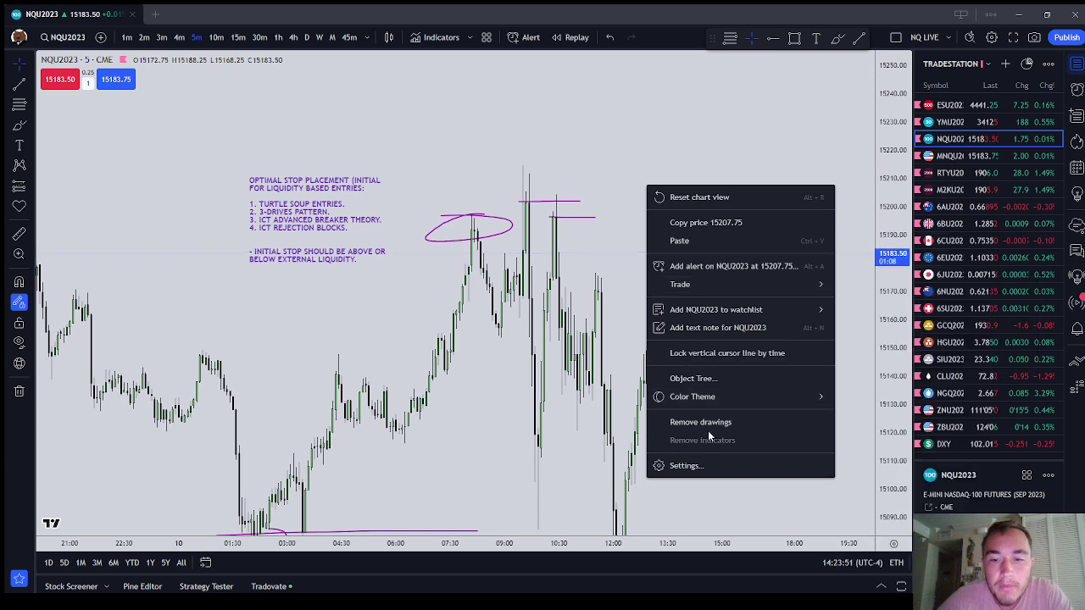
pyautogui.click(708, 431)
# Step: With magnet mode on, draw a horizontal trend line from the 10:20 candle at 15197 to beyond the latest candle
pyautogui.click(19, 84)
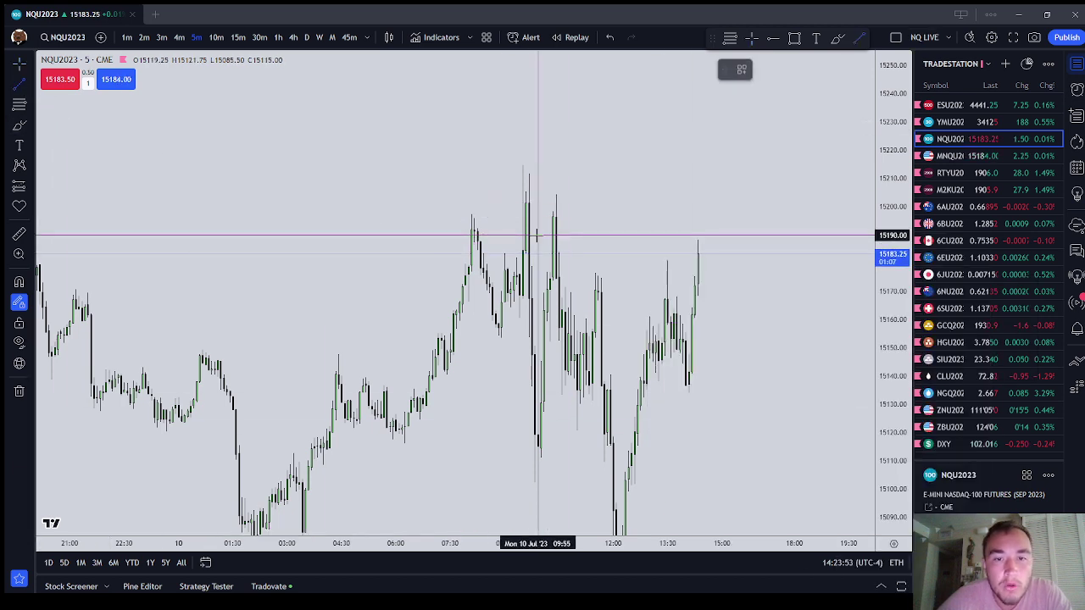
pyautogui.click(18, 282)
pyautogui.click(550, 216)
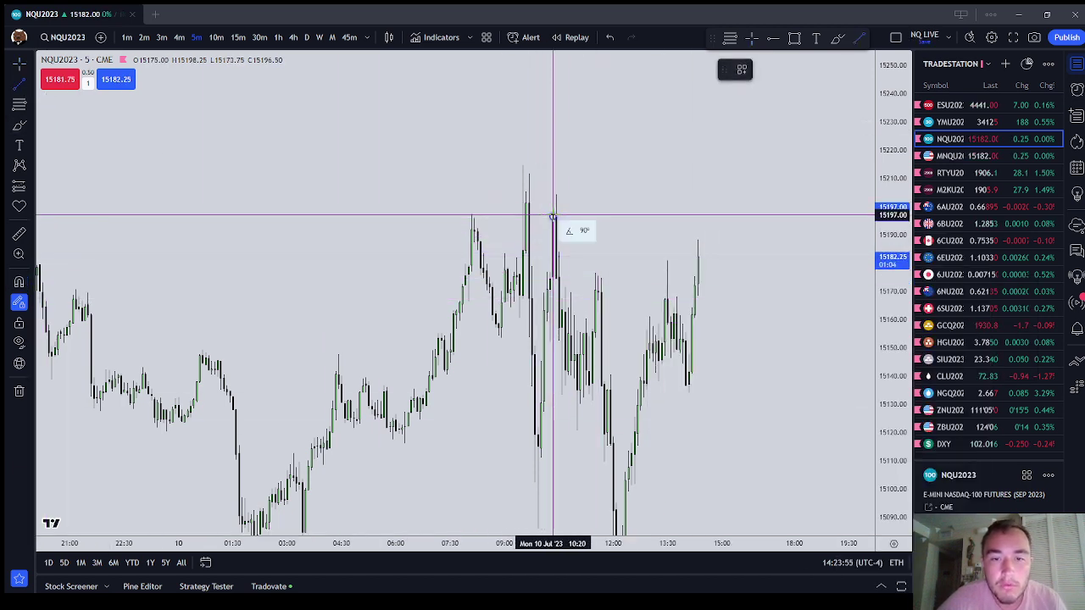
pyautogui.click(772, 216)
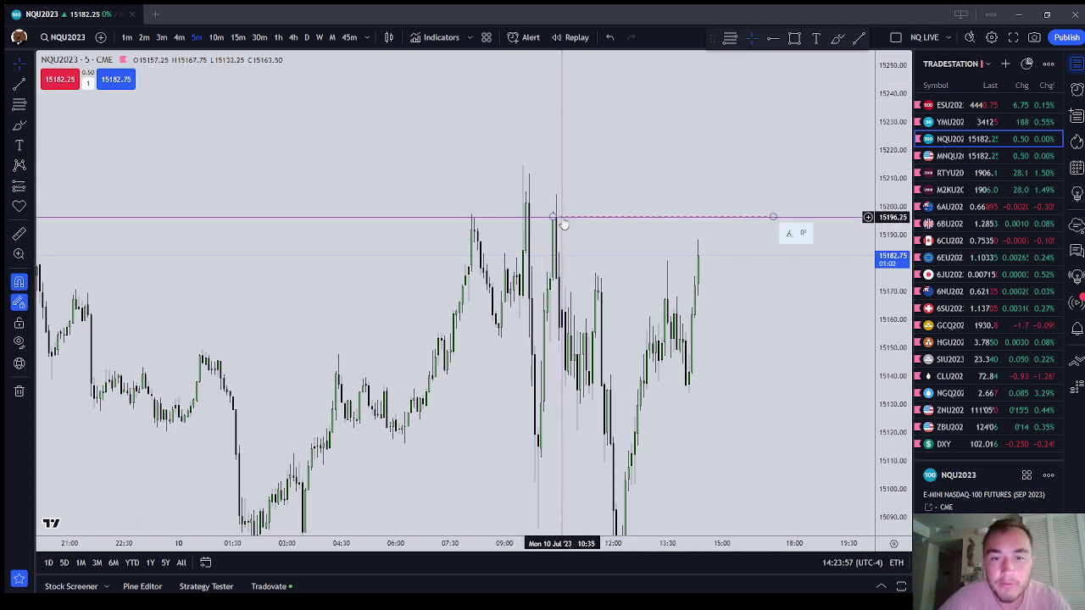
# Step: Circle the area just above the highest 10 July wick, at about 15217, with the brush
pyautogui.click(20, 125)
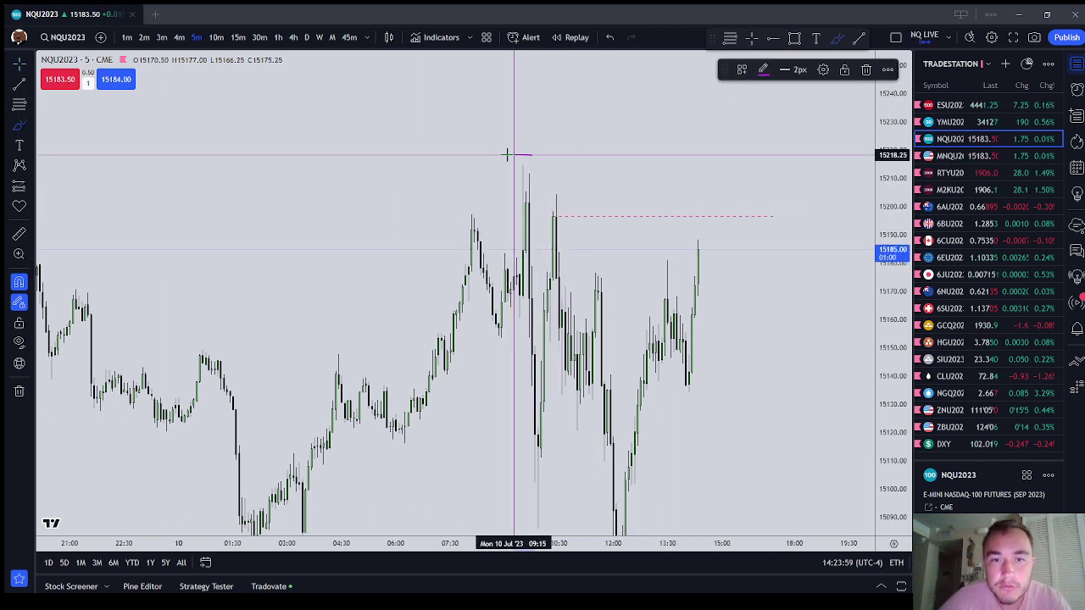
pyautogui.moveTo(511, 154); pyautogui.dragTo(523, 155)
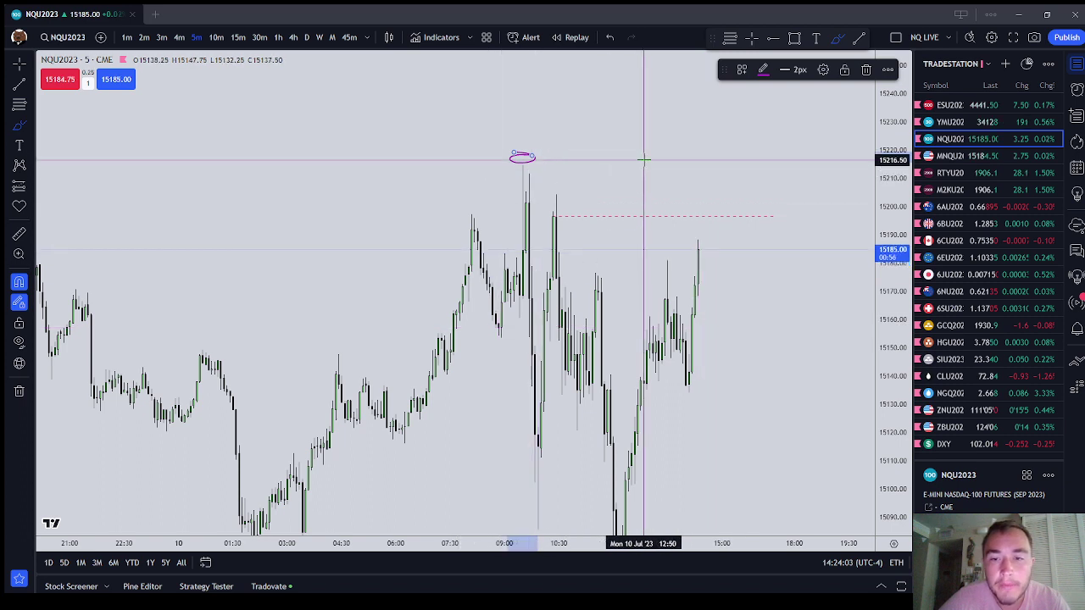
pyautogui.press('Escape')
pyautogui.rightClick(583, 165)
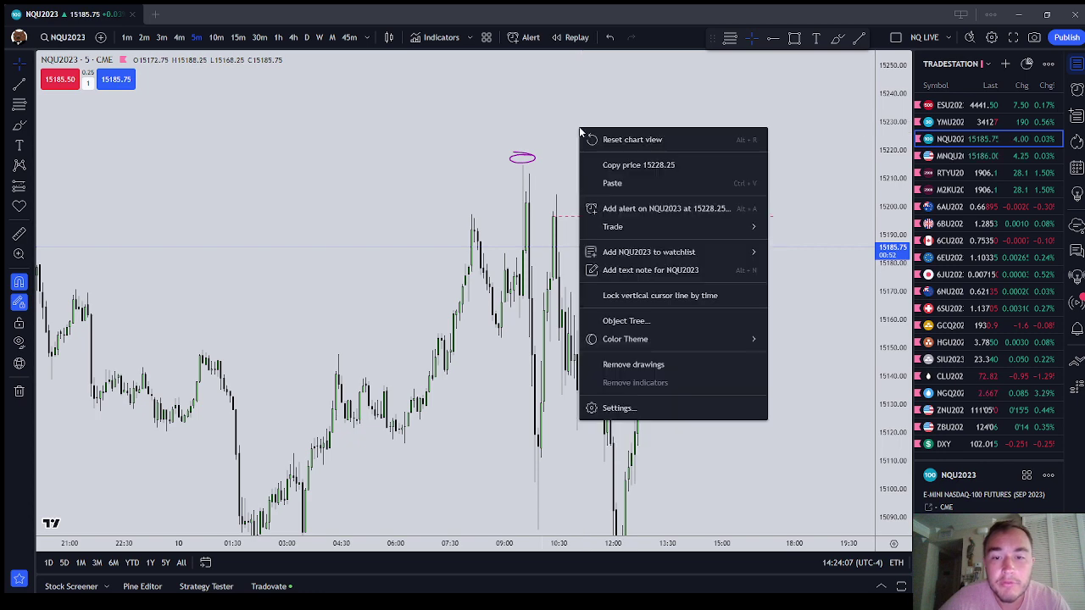
pyautogui.click(624, 410)
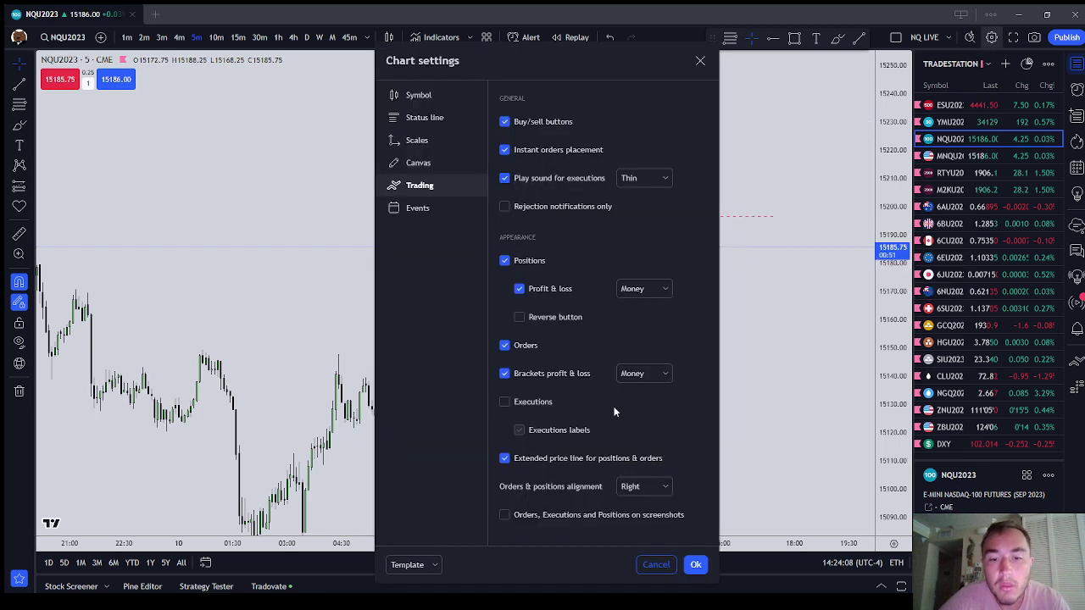
pyautogui.click(695, 564)
# Step: Remove the dashed trend line and the brush circle from the chart
pyautogui.rightClick(631, 200)
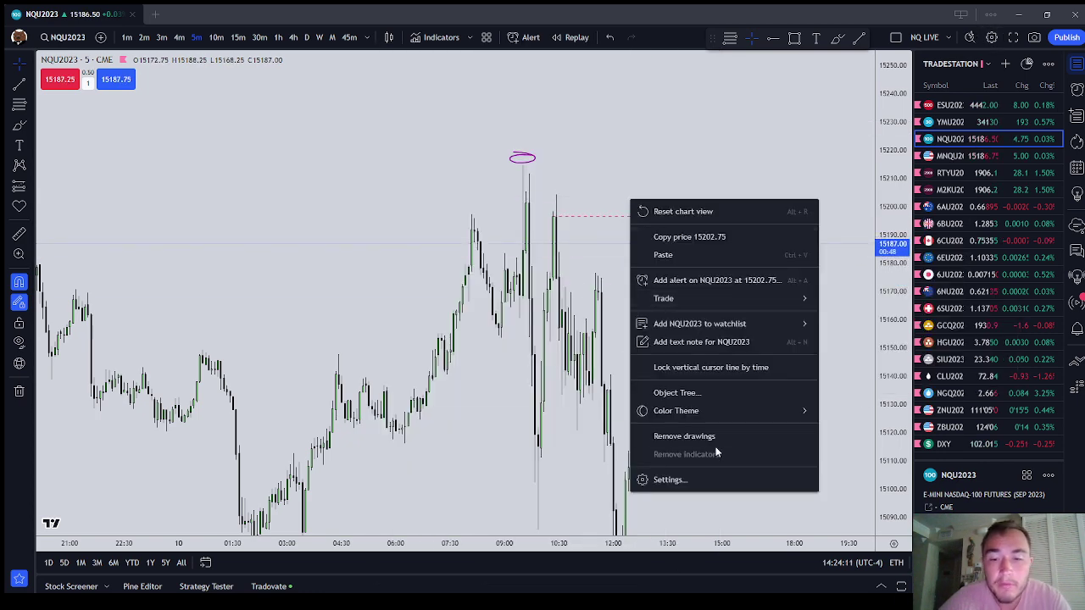
pyautogui.click(716, 437)
# Step: Add a text note from the saved liquidity-entries stop placement template and place it in the empty space above the earliest 10 July candles
pyautogui.click(19, 145)
pyautogui.click(209, 148)
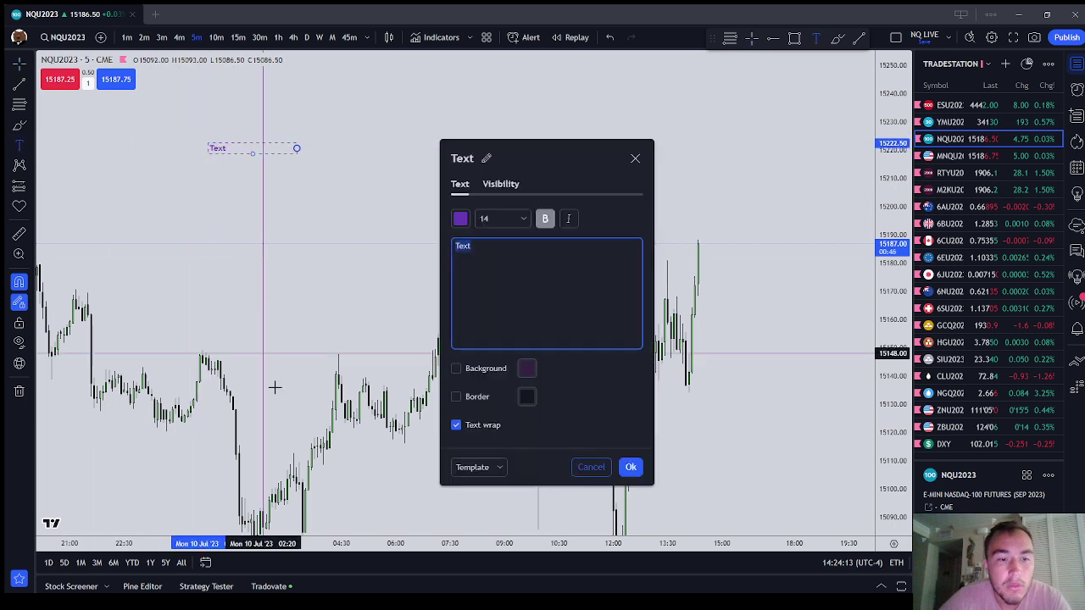
pyautogui.click(475, 467)
pyautogui.click(576, 525)
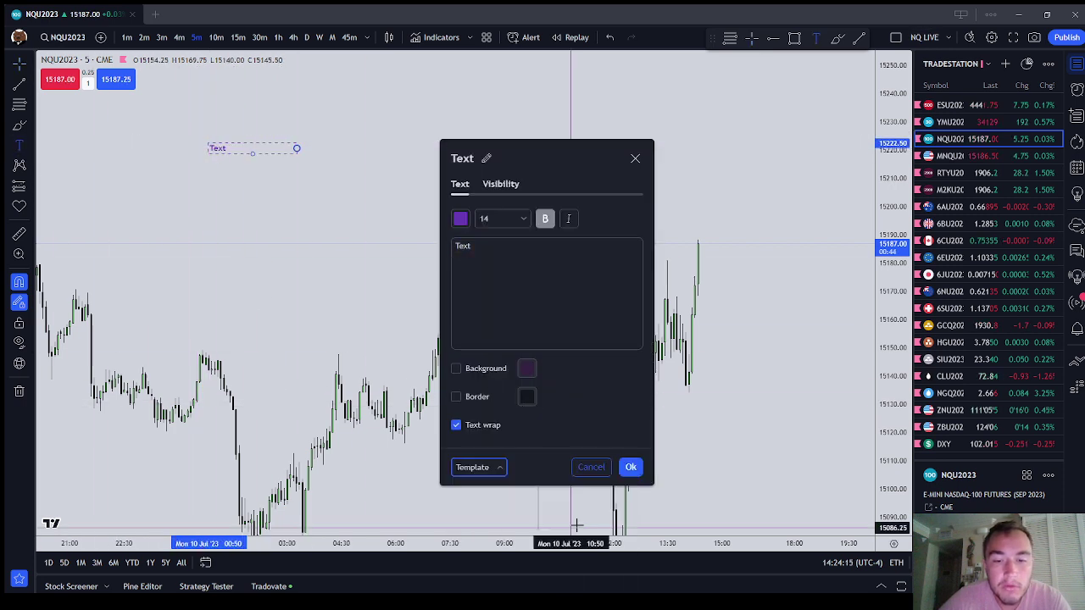
pyautogui.click(631, 467)
pyautogui.moveTo(226, 177); pyautogui.dragTo(179, 123)
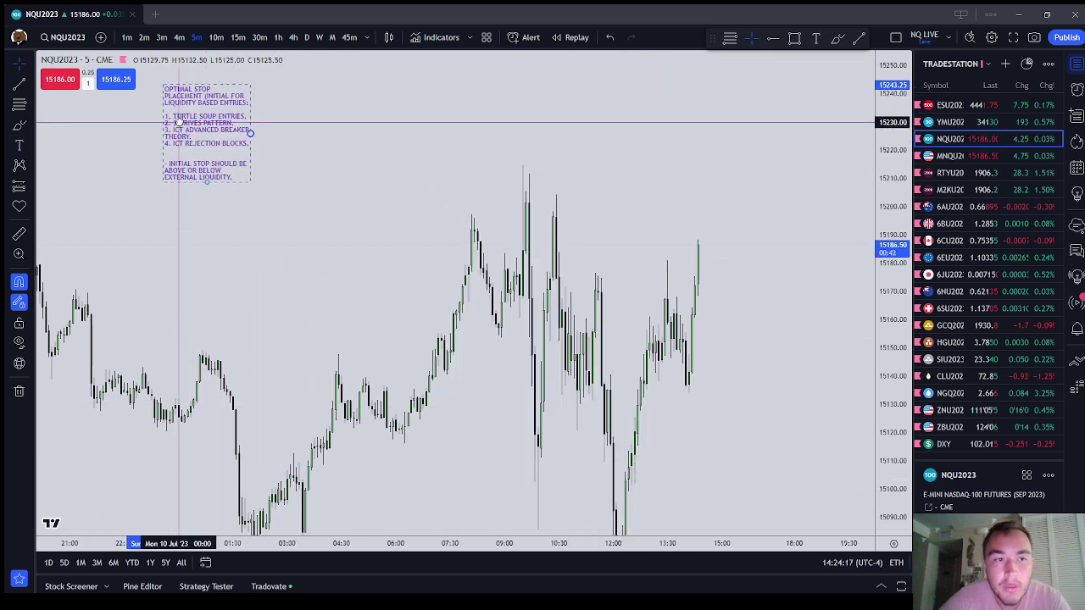
# Step: Place a second text note near 05:45 at about 15212 with the heading "OPTIMAL STOP PLACEMENT (INEFFICIENCY ENTRIES)"
pyautogui.click(18, 145)
pyautogui.click(387, 173)
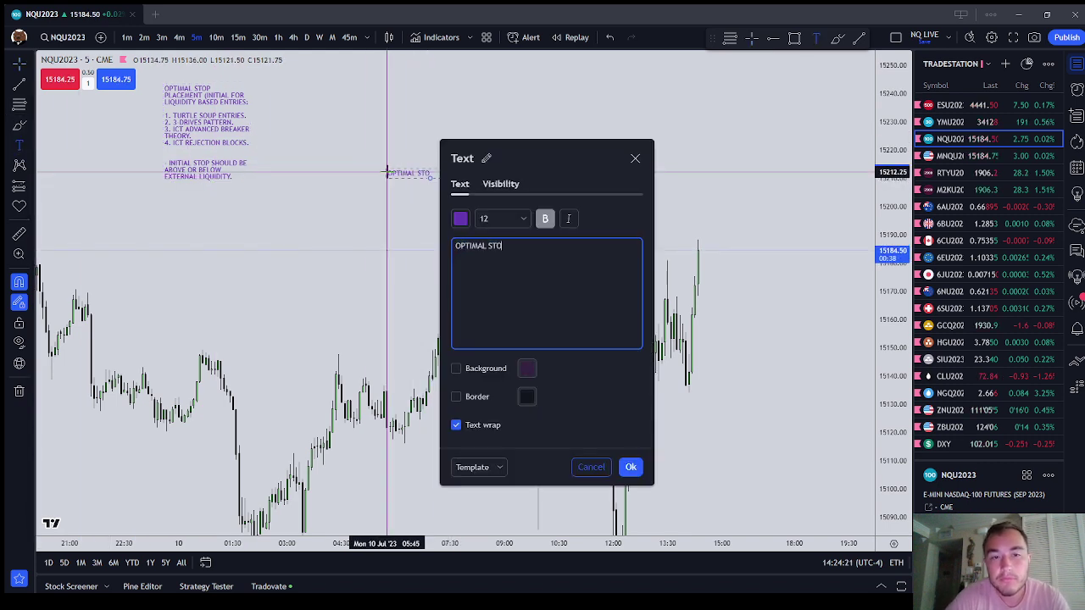
pyautogui.write('CEMENT ')
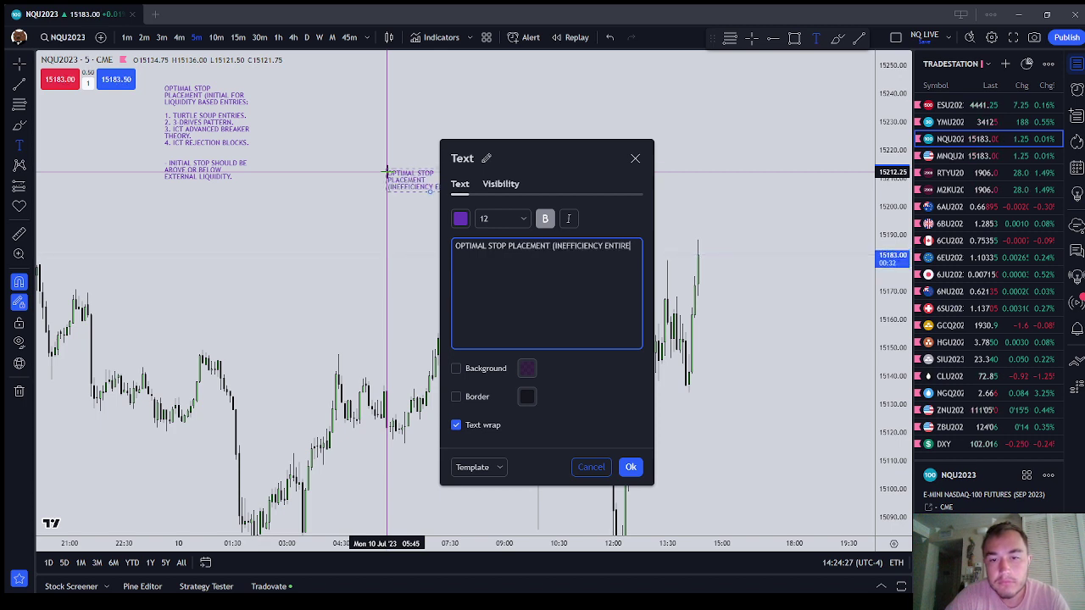
pyautogui.write('(INEFFICIENCY ENTRIES)  ')
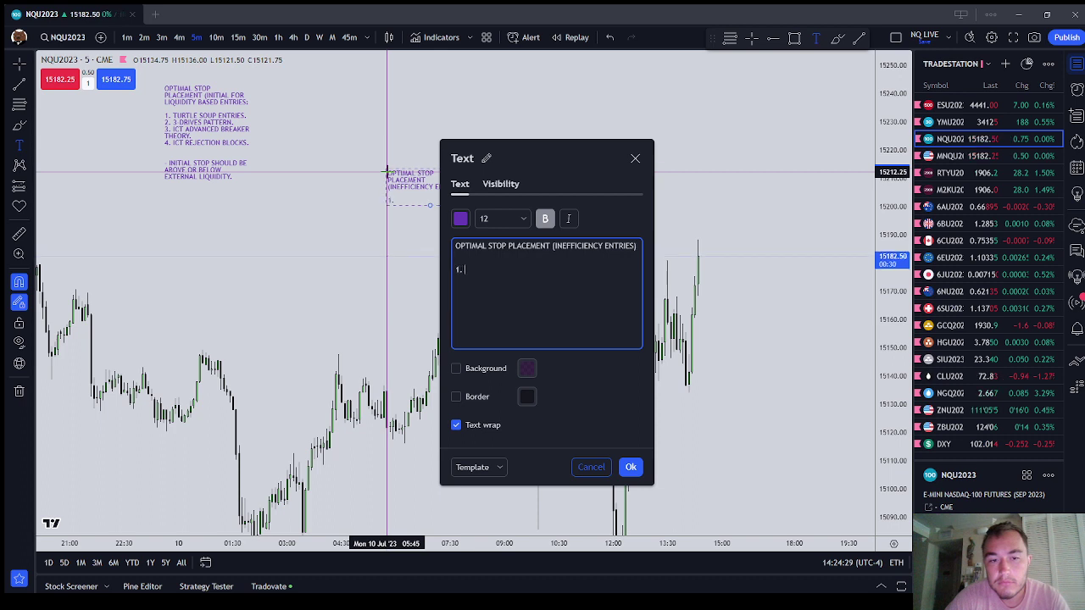
# Step: List "1. FVGS / IFVGS", "2. WICK INEFFICIENCIES." and "3. ORDER BLOCKS OR ANOTHER BLOCK THEORY ENTRY." under the new note's heading
pyautogui.write('1. FVGS/')
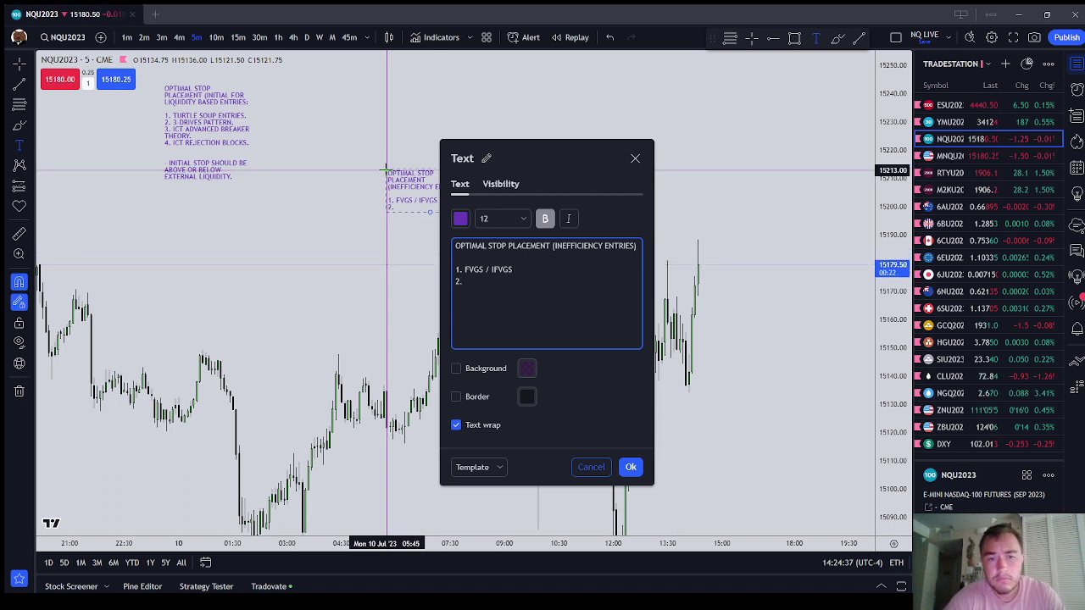
pyautogui.write('NEFFICIENCIES.')
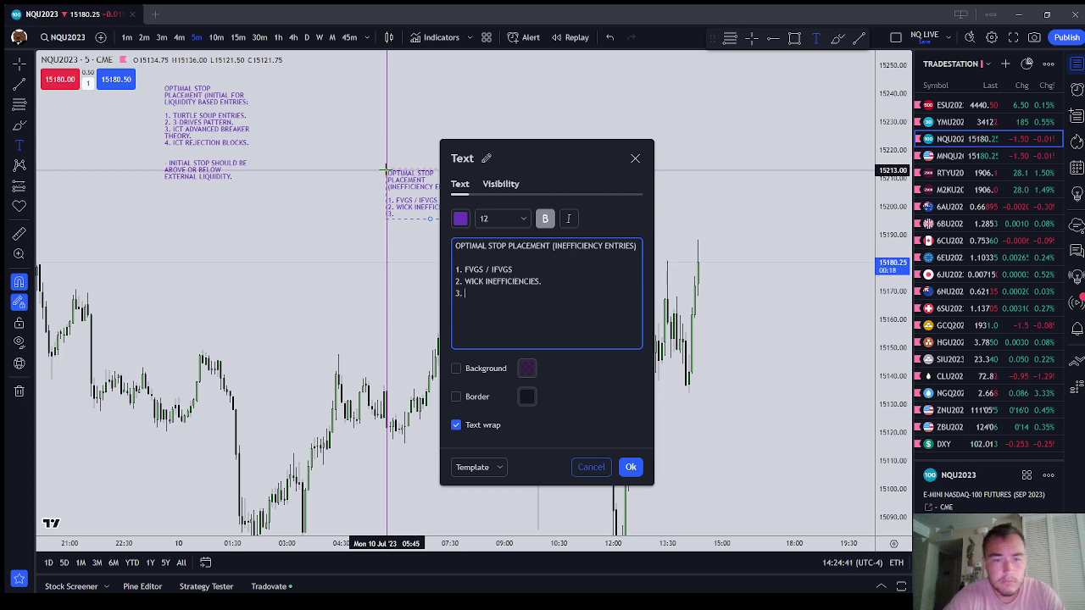
pyautogui.write(' ORDER BLOCKS (A')
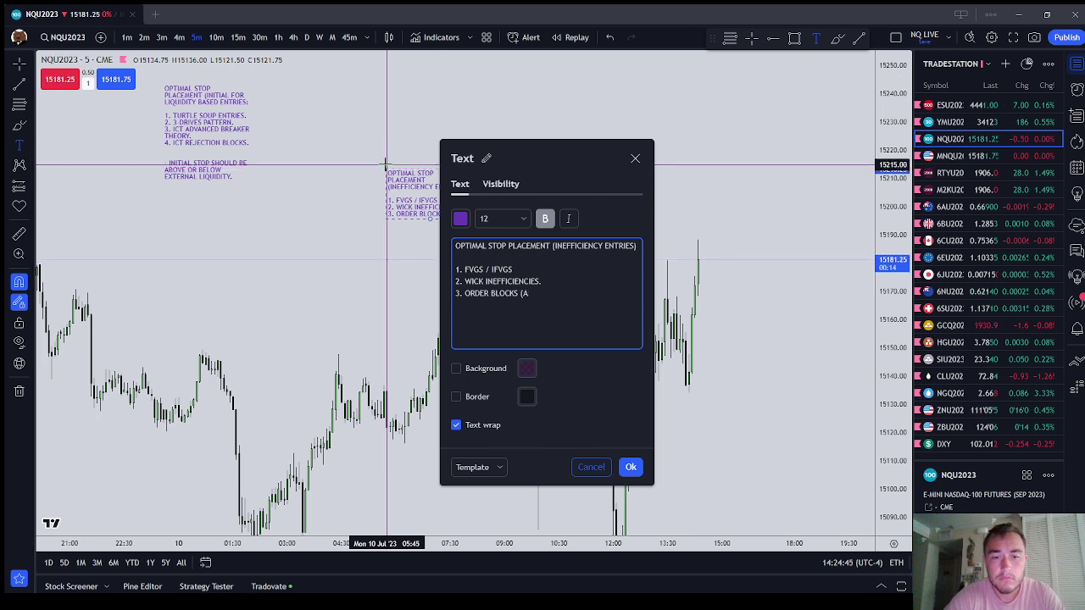
pyautogui.press('BackSpace')
pyautogui.press('BackSpace')
pyautogui.write('OR ANOTH')
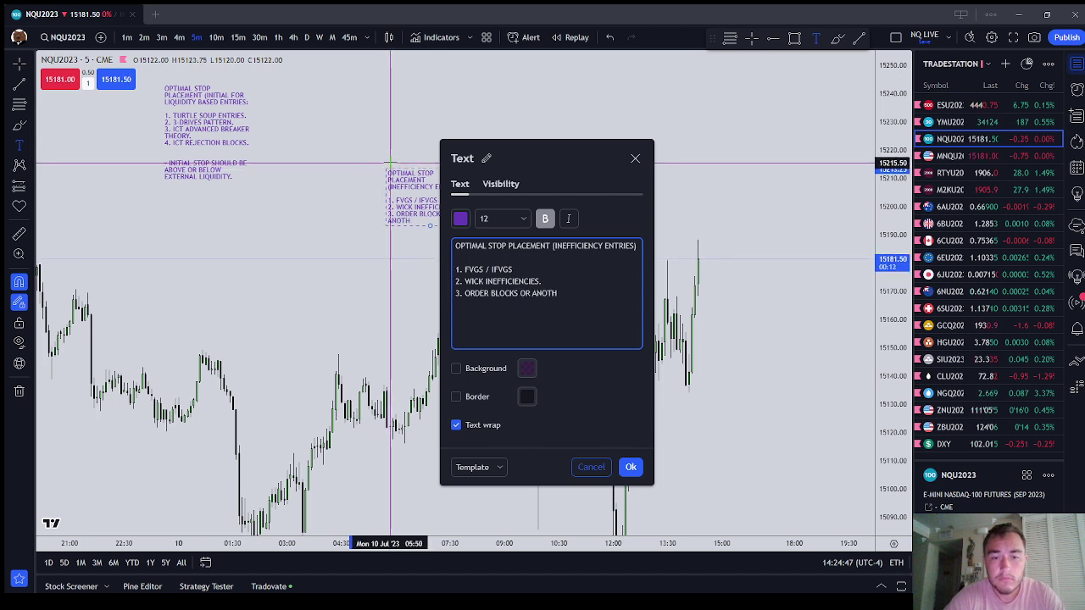
pyautogui.write('RY')
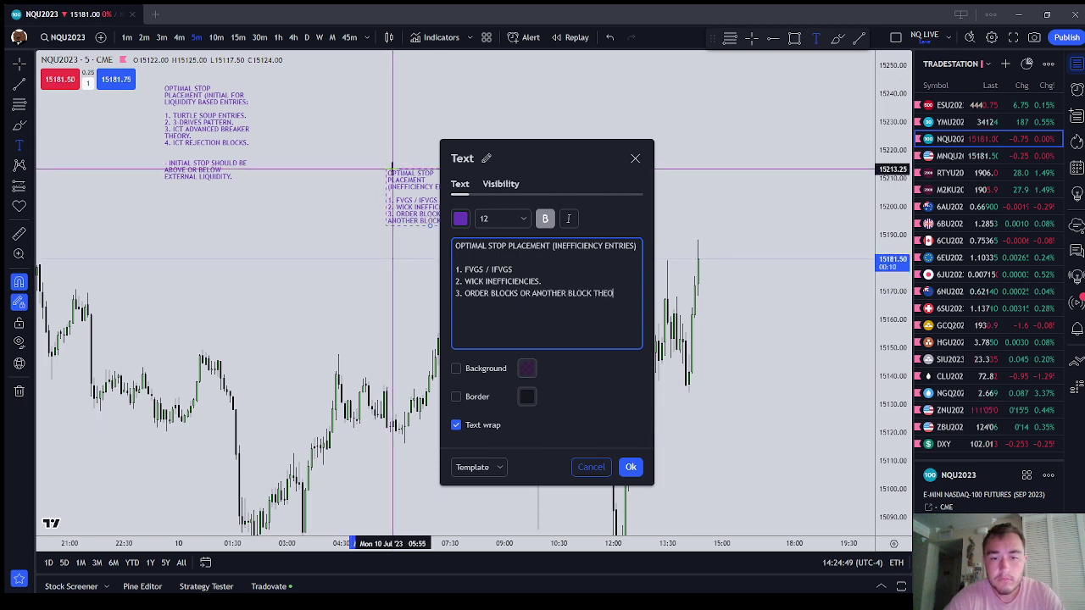
pyautogui.write(' ENTRY.')
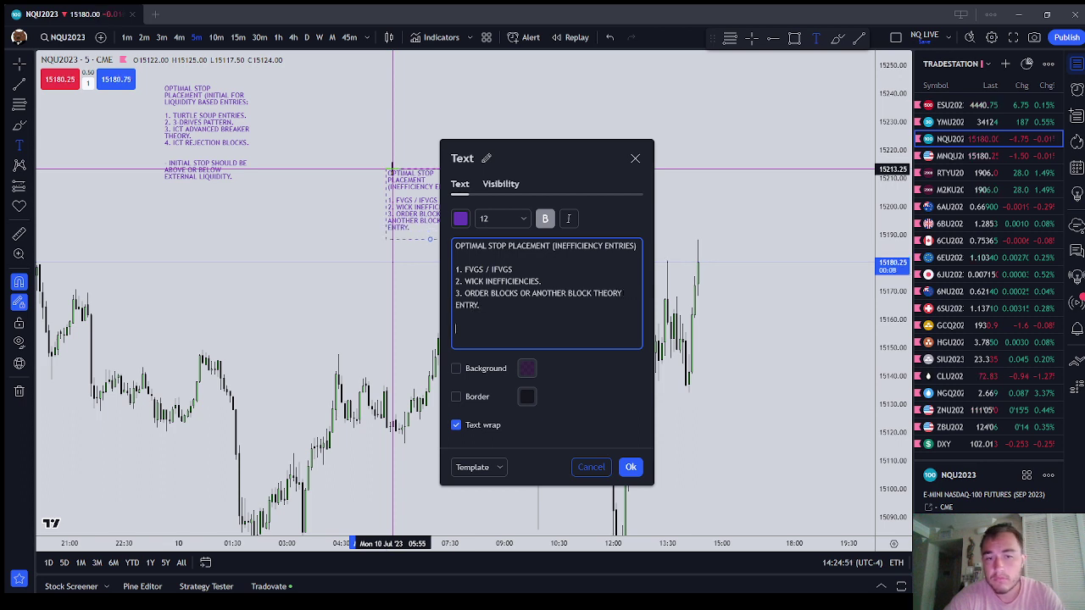
# Step: Add "4. TRADITIONAL BREAKER ENTRY." directly below the third item of the inefficiency note
pyautogui.press('BackSpace')
pyautogui.write('4.')
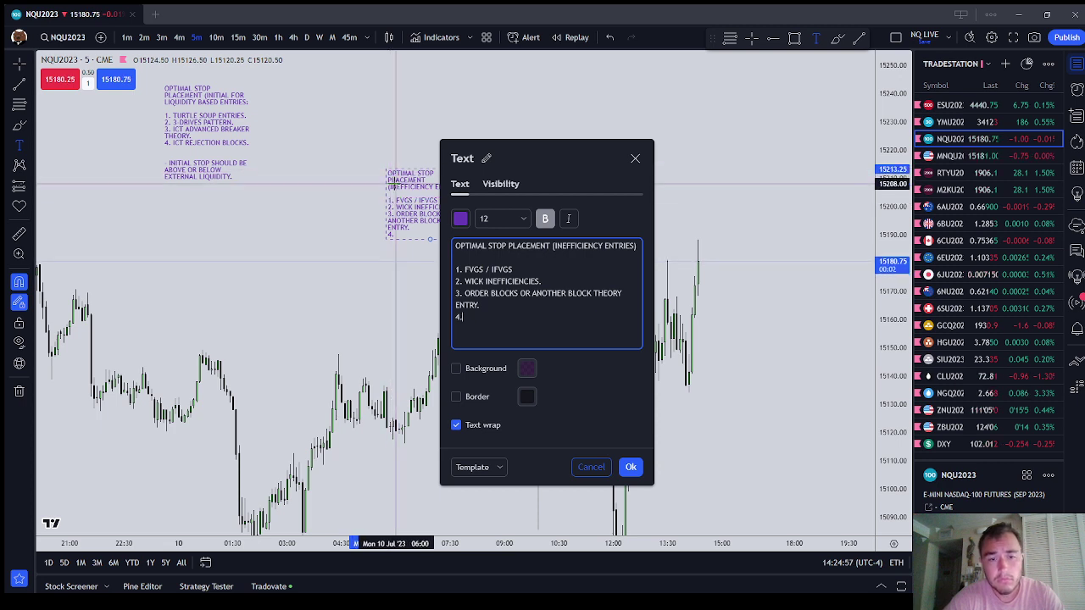
pyautogui.press('BackSpace')
pyautogui.press('BackSpace')
pyautogui.press('BackSpace')
pyautogui.write('TR')
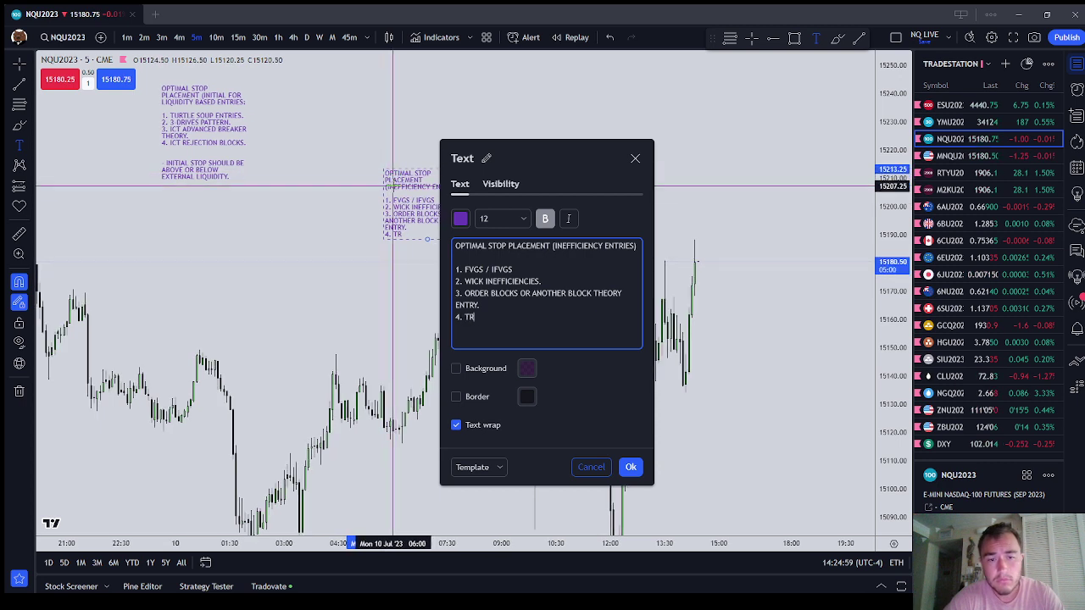
pyautogui.write('ADITIONAL BREA')
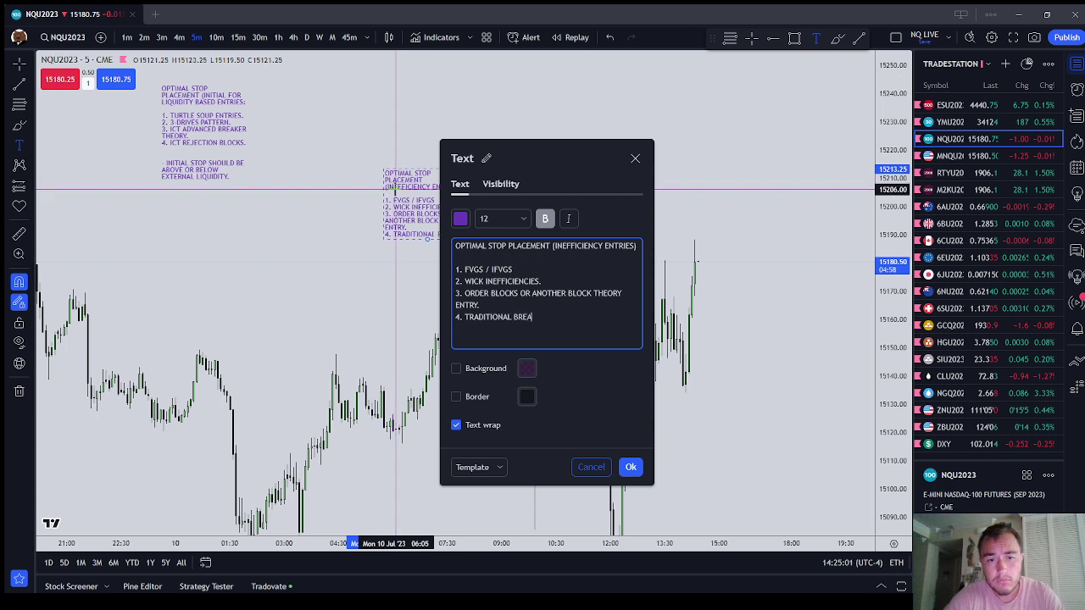
pyautogui.write('KER ENTR')
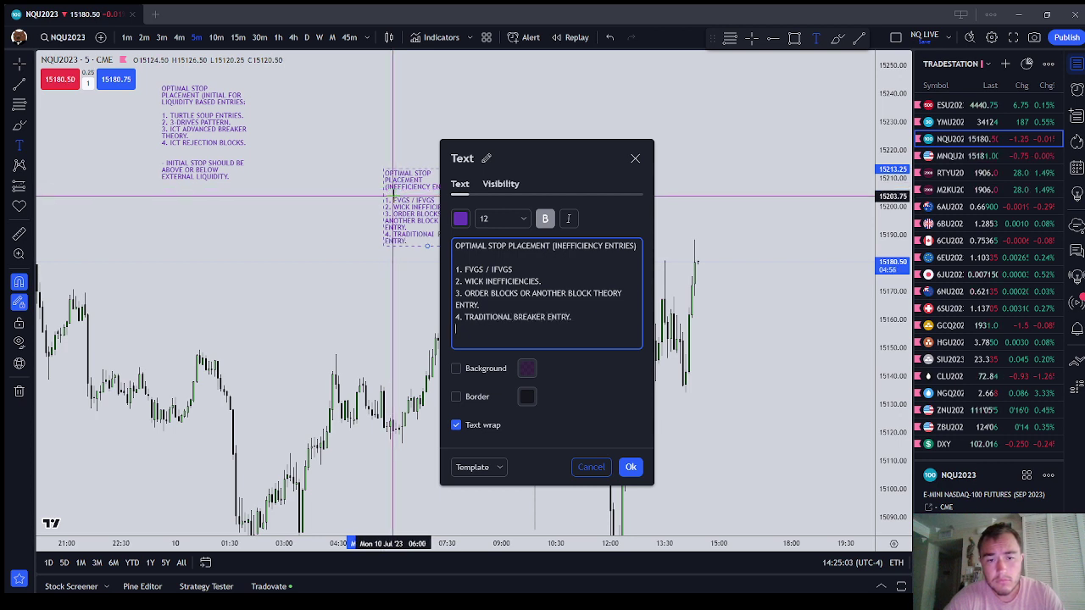
pyautogui.write('Y.')
# Step: After a blank line, add the closing line "---INITIAL STOP SHOULD BE CLOSEBY." to the inefficiency note
pyautogui.press('Return')
pyautogui.press('Return')
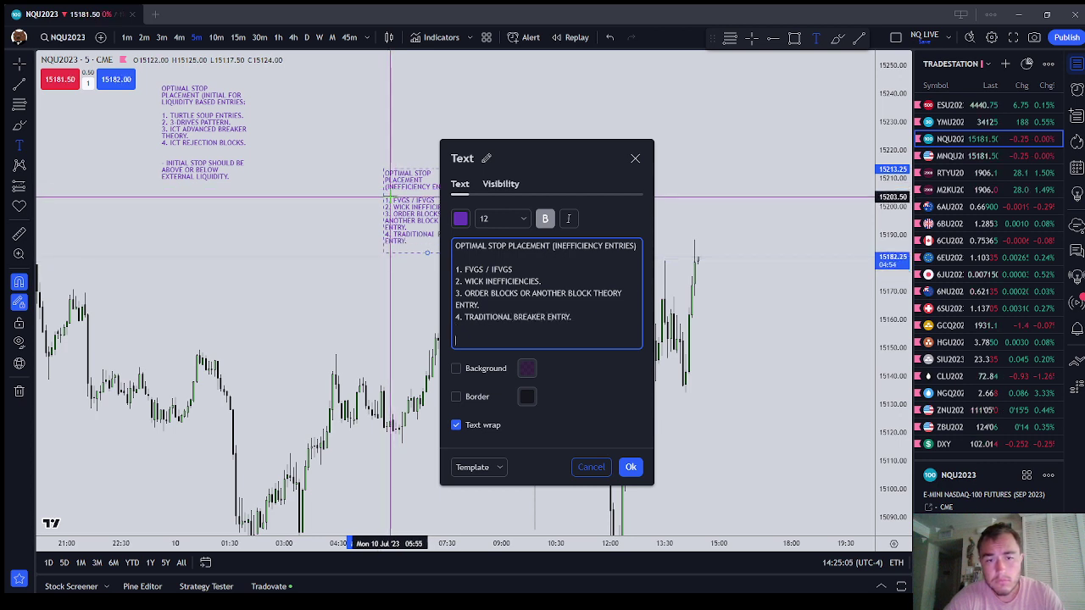
pyautogui.write('- S')
pyautogui.press('BackSpace')
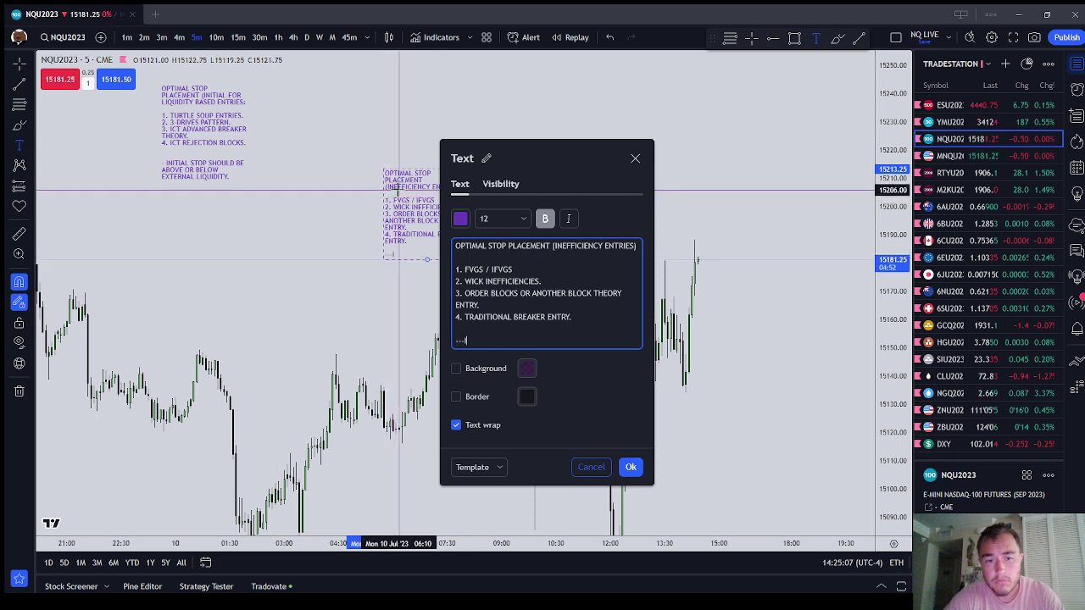
pyautogui.write('INITAL ST')
pyautogui.press('BackSpace')
pyautogui.press('BackSpace')
pyautogui.press('BackSpace')
pyautogui.press('BackSpace')
pyautogui.press('BackSpace')
pyautogui.write('IA')
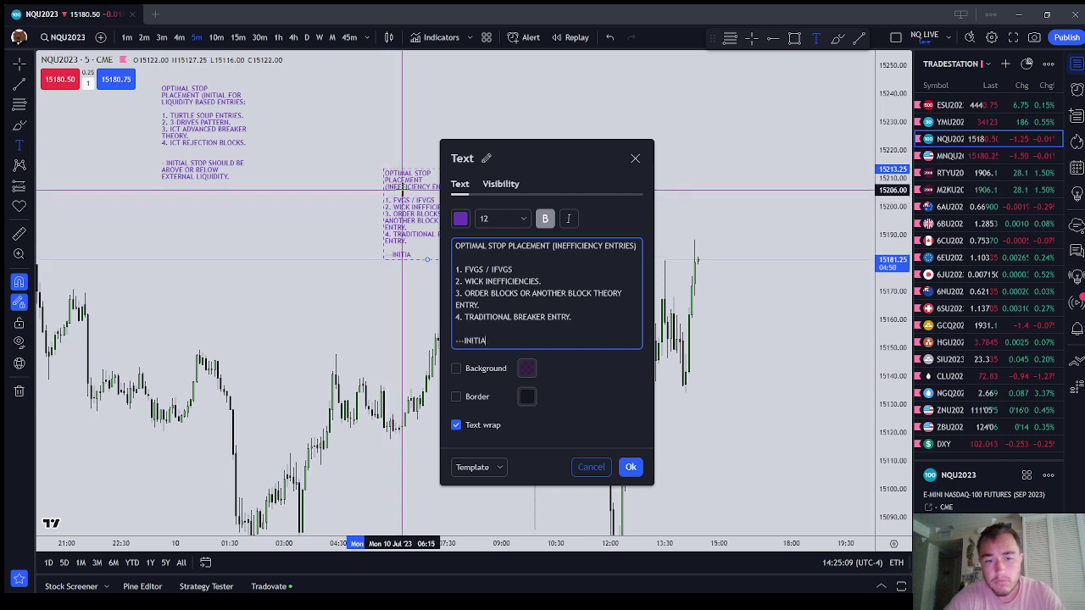
pyautogui.write('L STOP SHOUL')
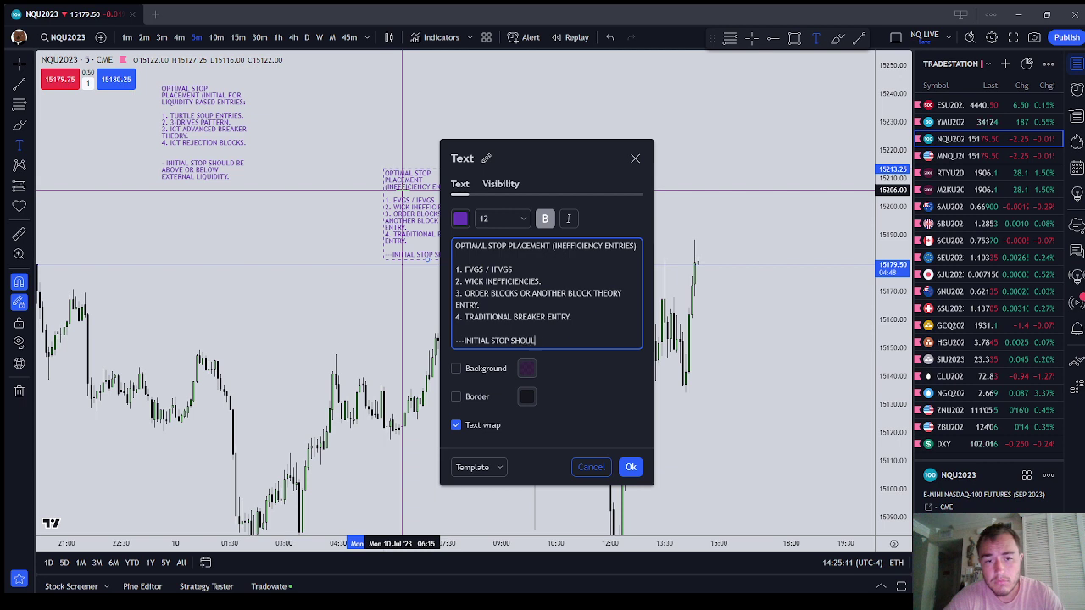
pyautogui.write('D BE ')
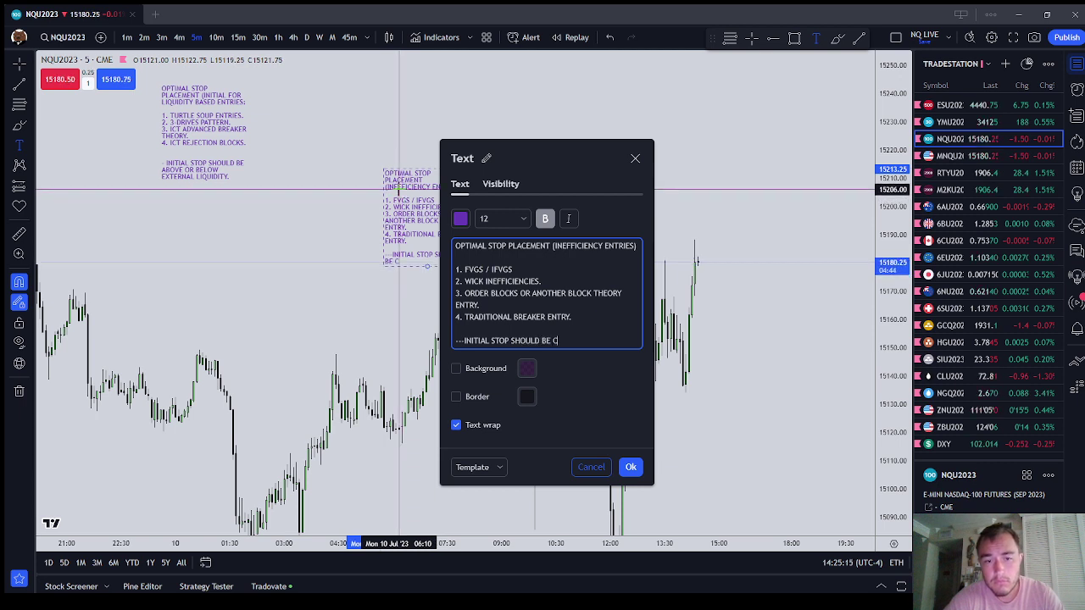
pyautogui.write('CLOSEBY')
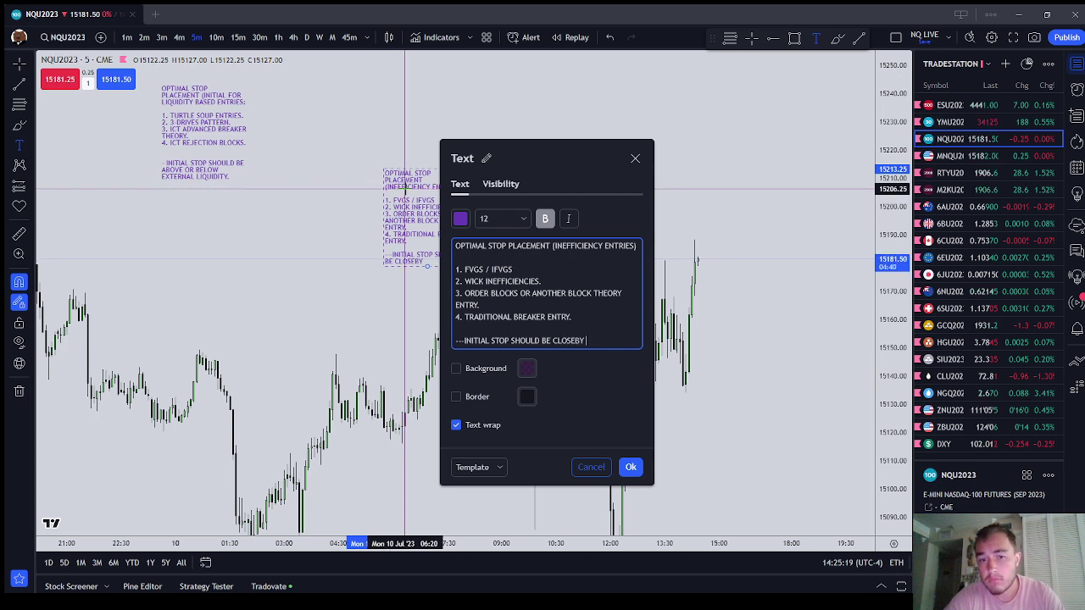
pyautogui.write('.')
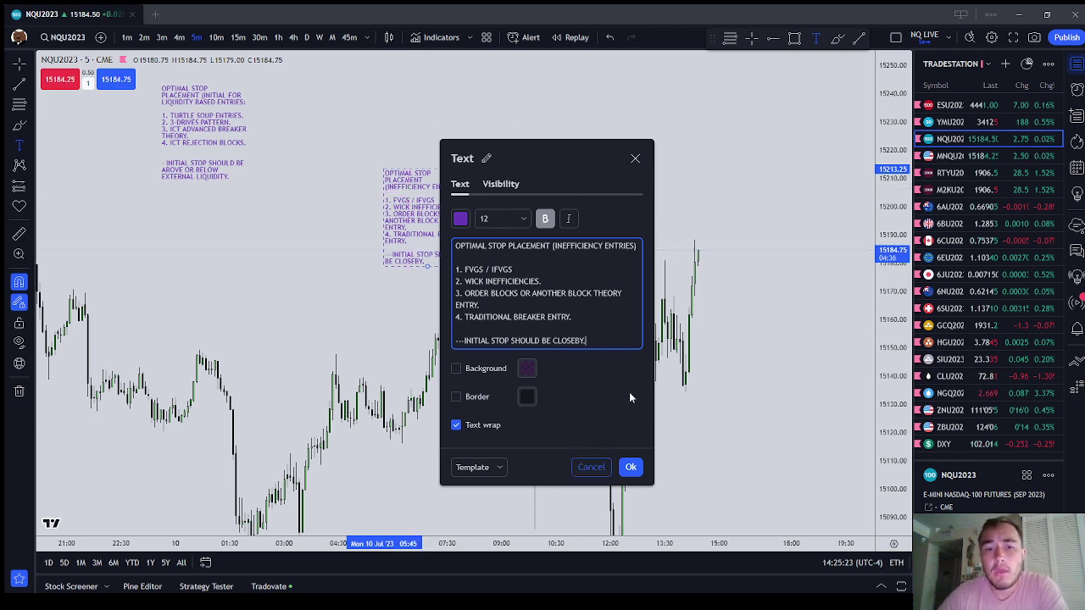
# Step: Extend the note's closing line to read "---INITIAL STOP SHOULD BE CLOSEBY ON ANOTHER PD ARRAY."
pyautogui.click(639, 456)
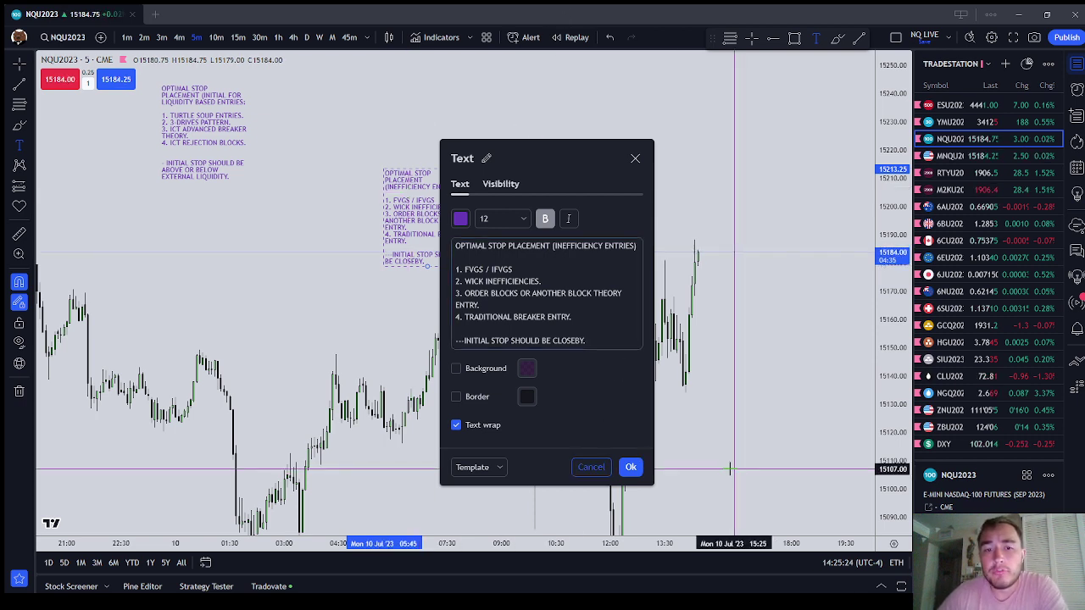
pyautogui.click(501, 468)
pyautogui.click(590, 347)
pyautogui.click(600, 347)
pyautogui.hotkey('ctrl', 'a')
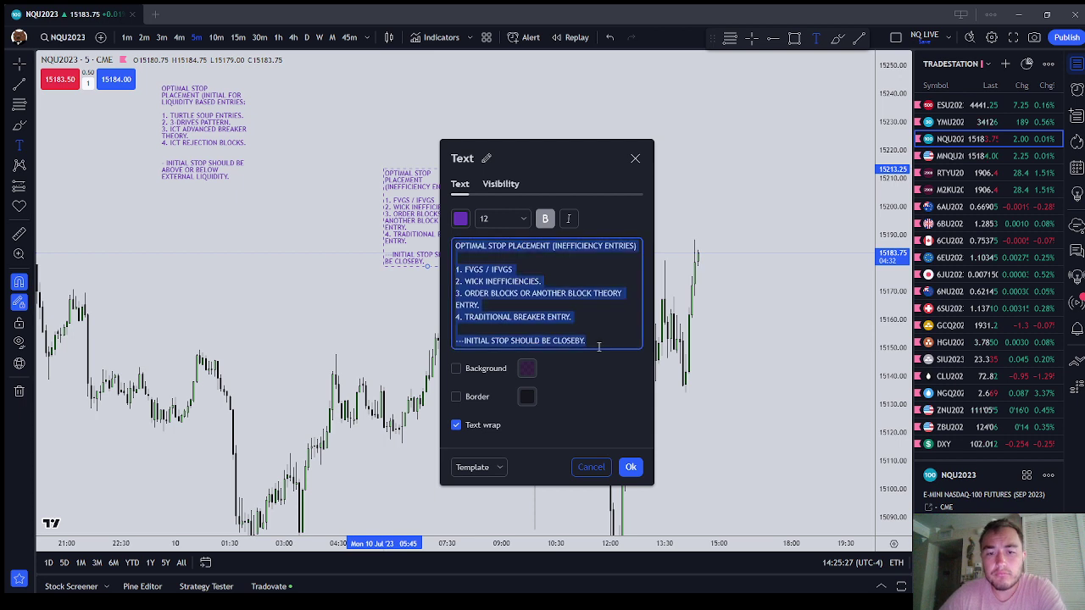
pyautogui.click(614, 341)
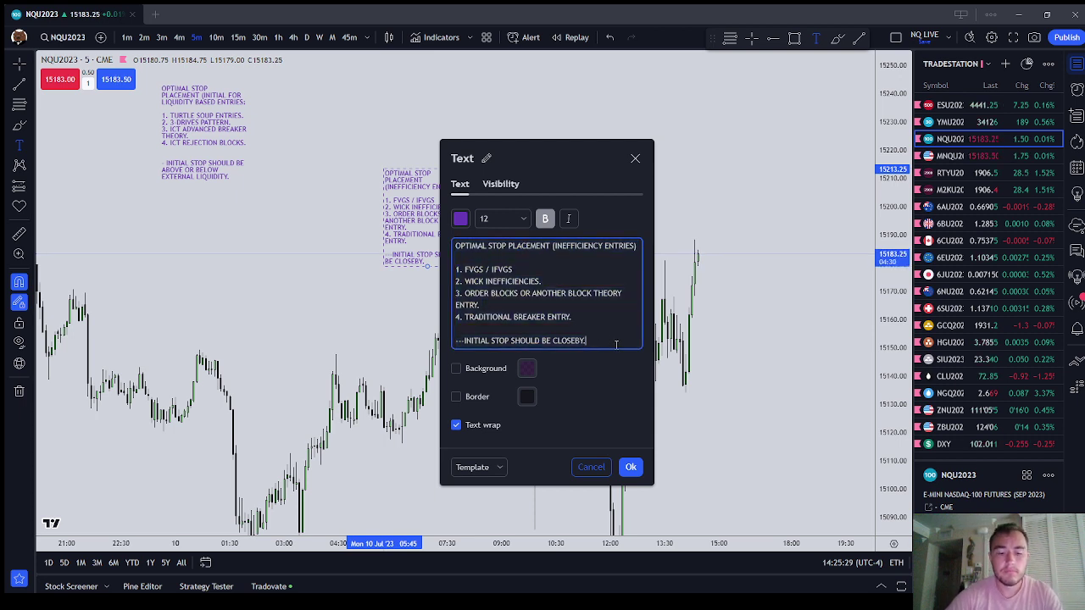
pyautogui.write('ON ANOTHER ')
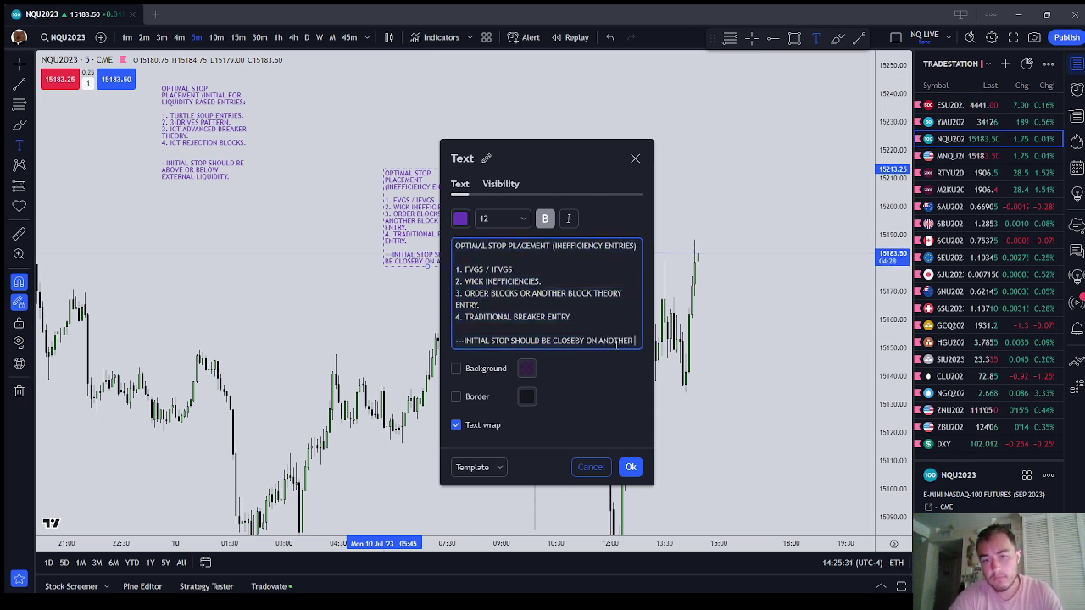
pyautogui.write('PDF')
pyautogui.write('AR')
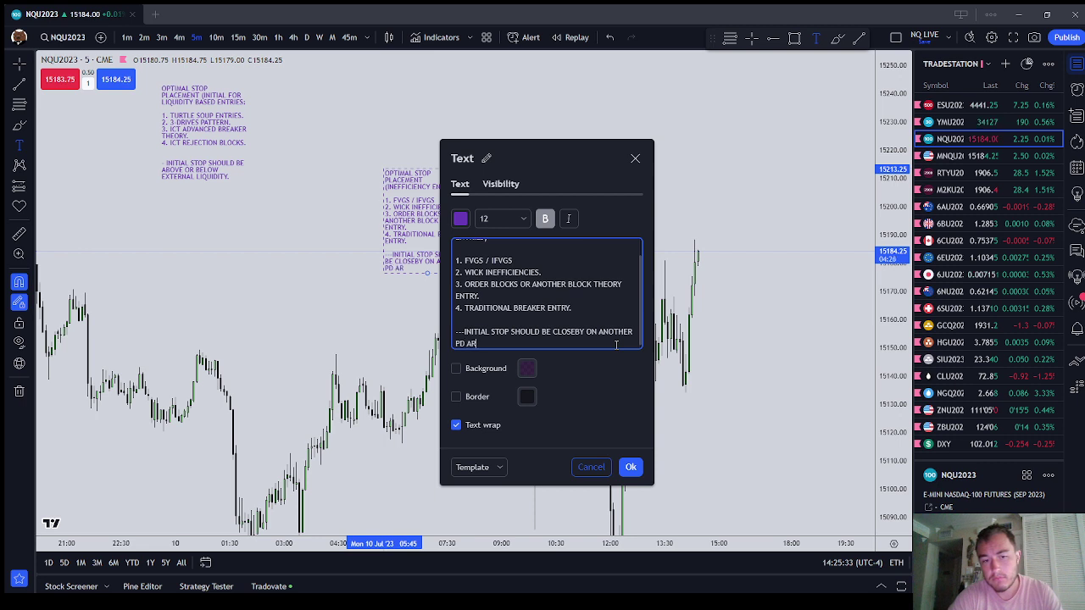
pyautogui.write('RAY.')
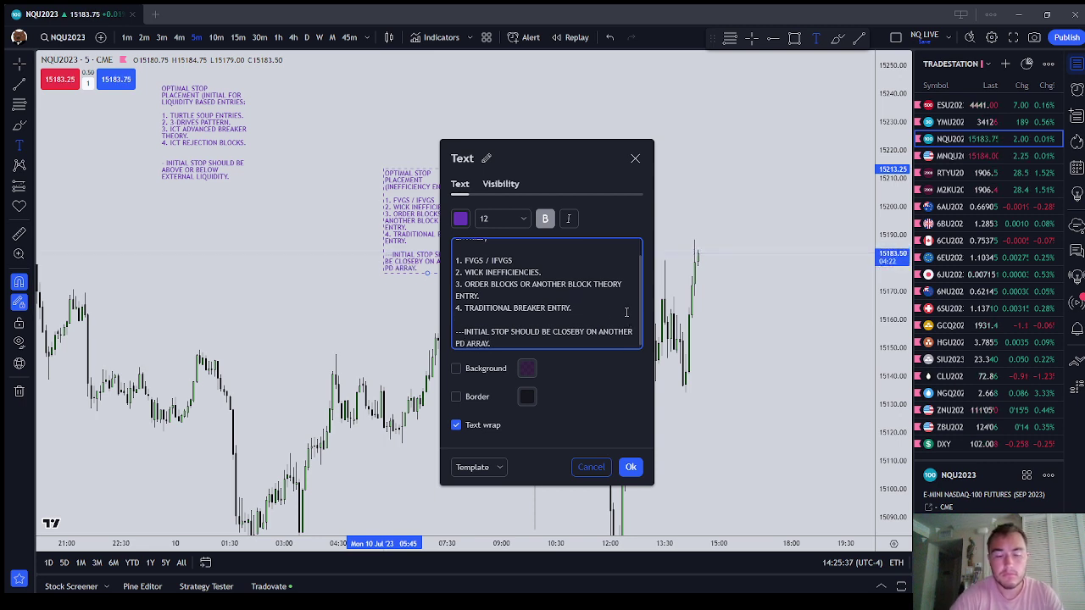
# Step: Insert "5. BALANCED PRICE RANGE." and "6. INVERTED INEFFICIENCY ENTRIES." below the fourth item of the note
pyautogui.click(626, 312)
pyautogui.press('Return')
pyautogui.write('5. BALANCED PR')
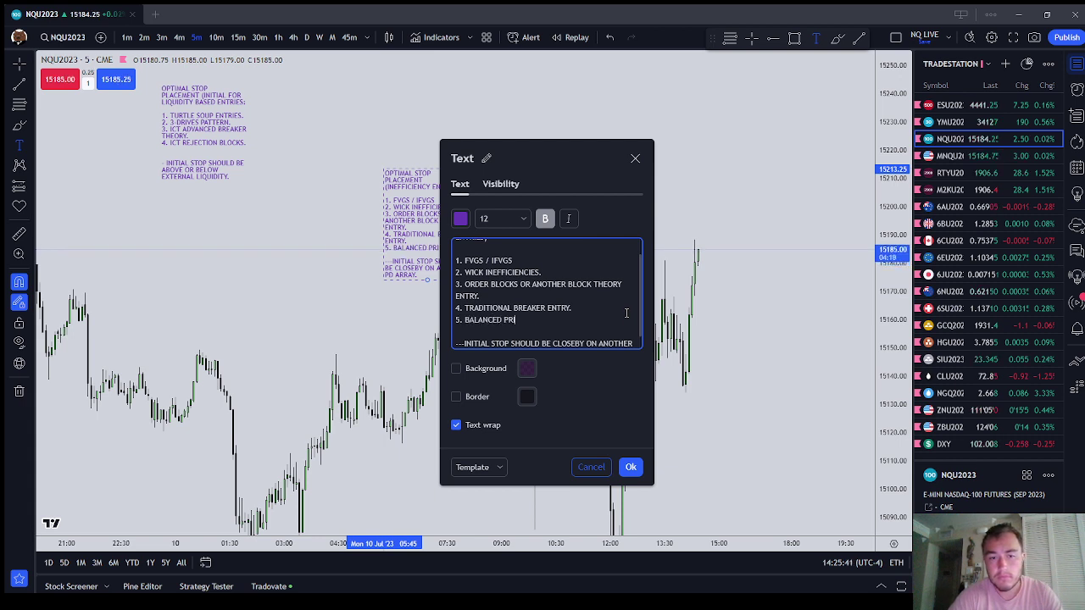
pyautogui.write('ICE RANGE.')
pyautogui.press('Return')
pyautogui.write('6. ')
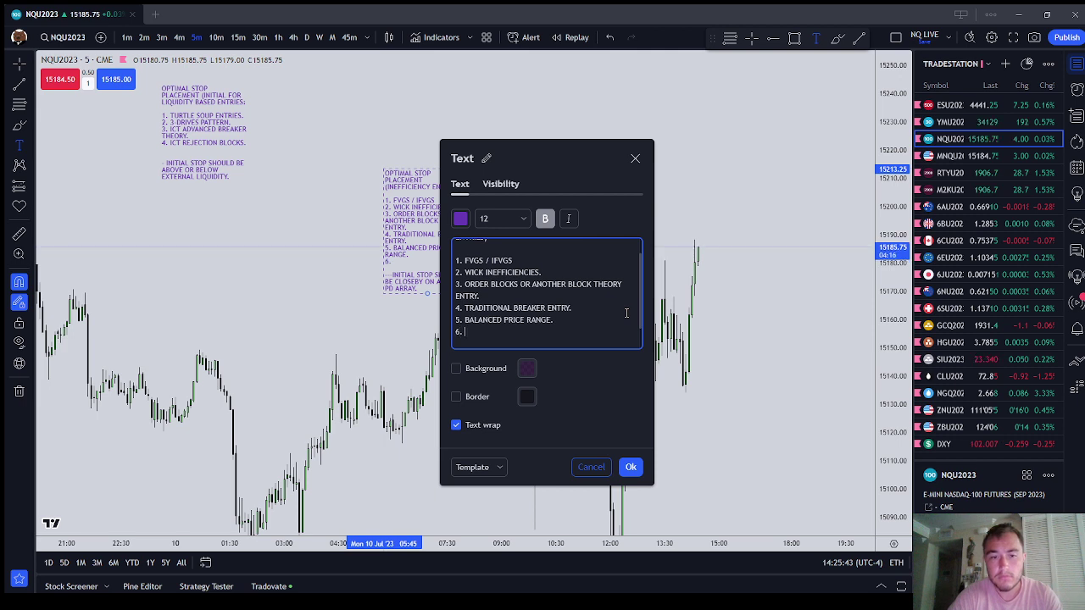
pyautogui.write('INVERTED INEFFICIENCY ENTRIES.')
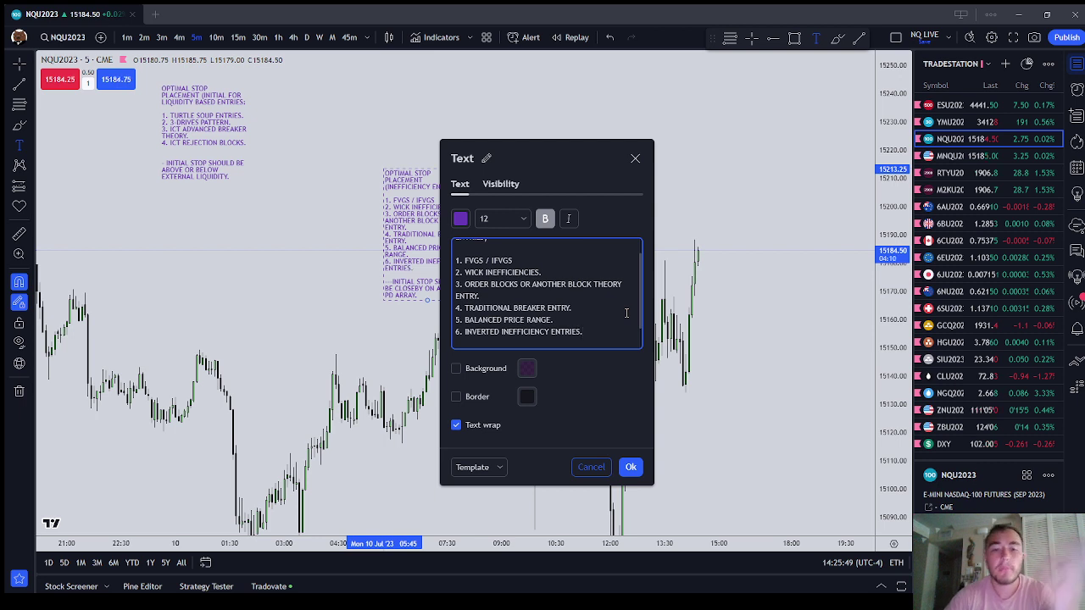
# Step: Save the inefficiency note as a drawing template named "Optimal Stop Placement - Inefficiency Entries" and accept the note's text
pyautogui.click(495, 467)
pyautogui.click(495, 472)
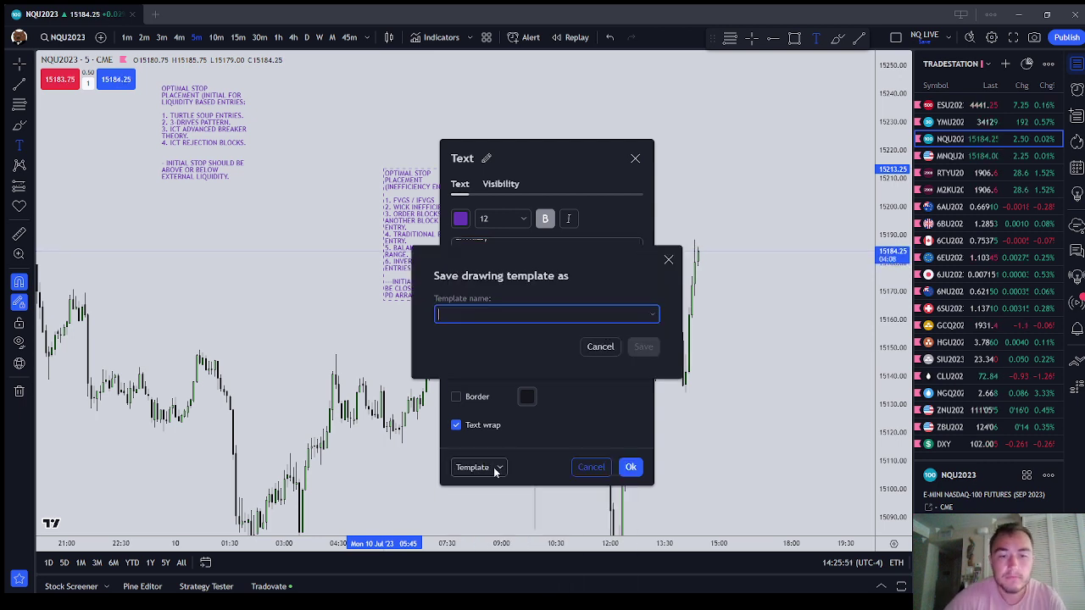
pyautogui.write('optimal Stop P')
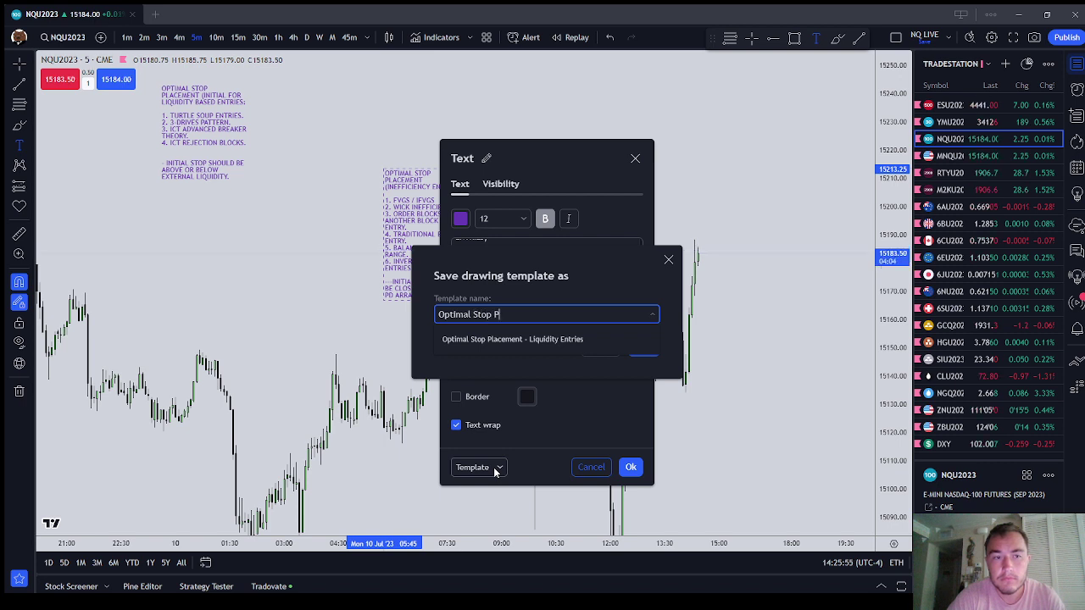
pyautogui.write('lacement - I')
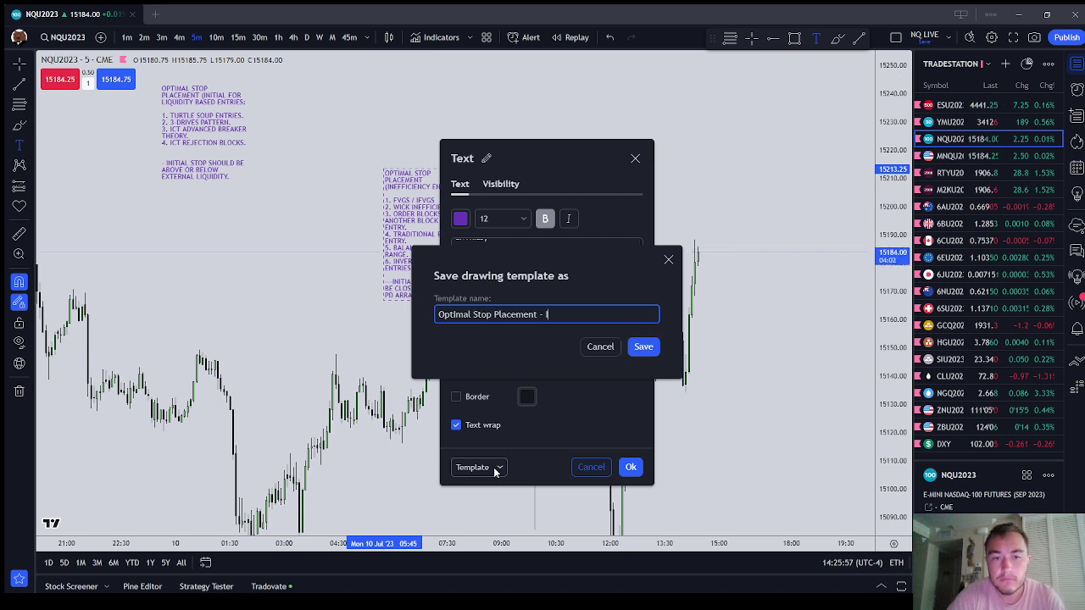
pyautogui.write('nefficiency En')
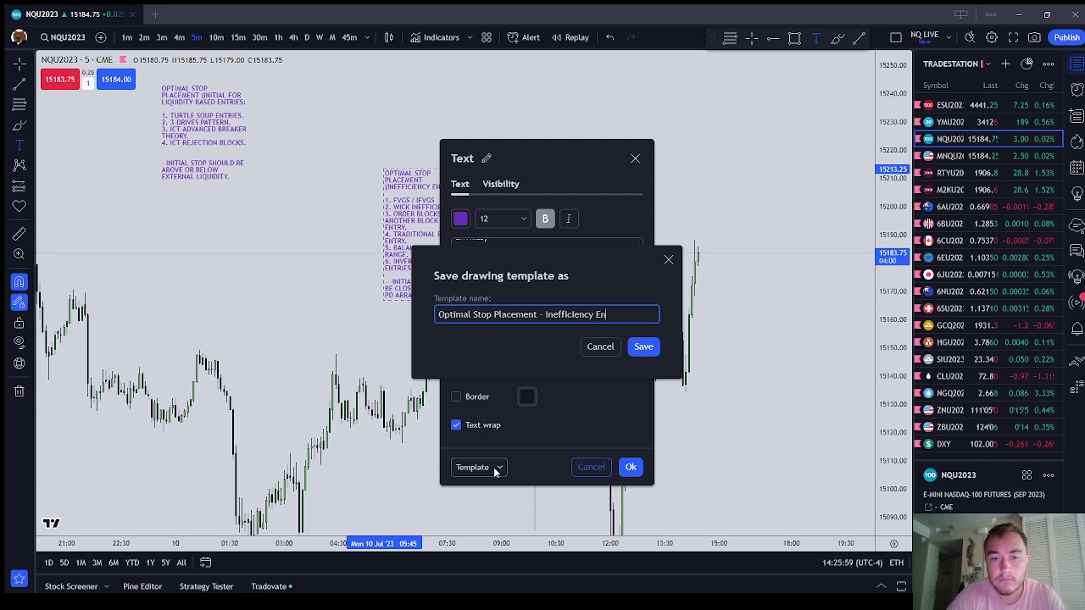
pyautogui.write('tries')
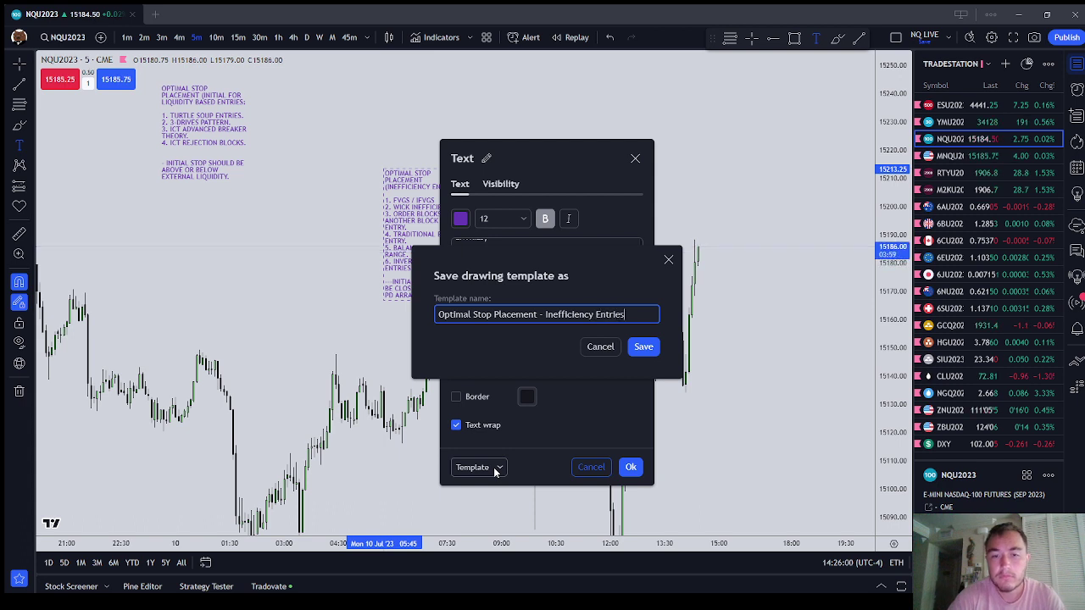
pyautogui.click(651, 355)
pyautogui.click(630, 467)
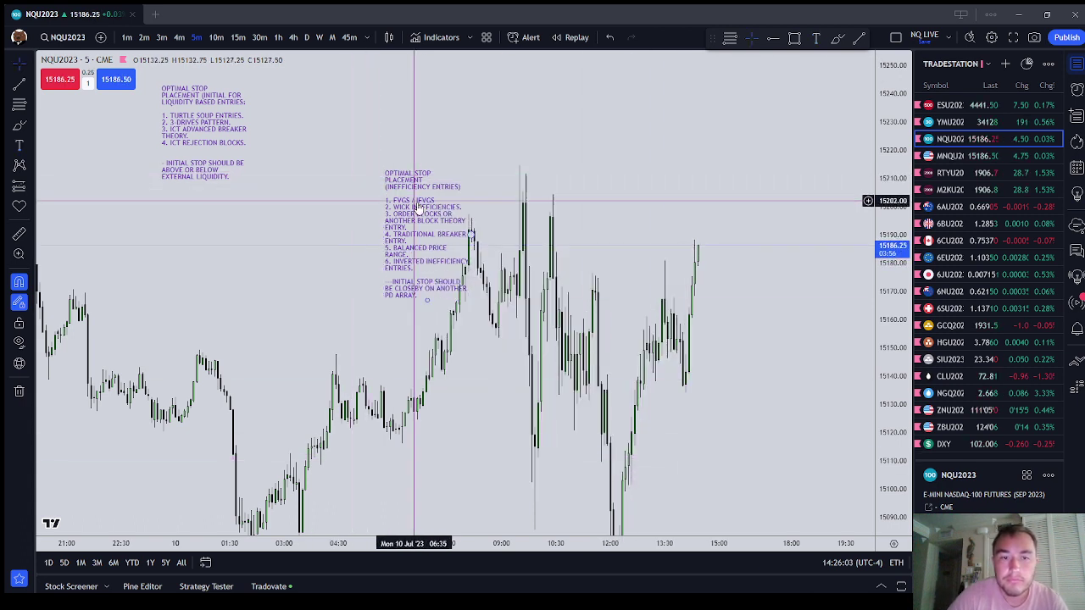
# Step: Place the inefficiency note beside the liquidity note near the chart's upper edge and set its text colour to red
pyautogui.moveTo(418, 207); pyautogui.dragTo(318, 208)
pyautogui.click(763, 68)
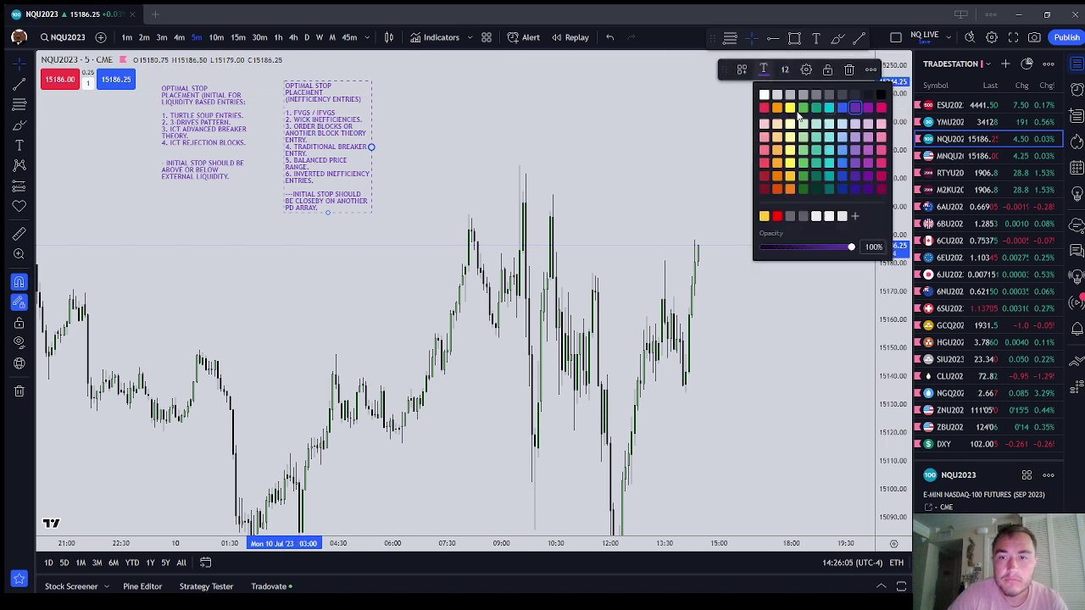
pyautogui.click(768, 111)
pyautogui.moveTo(333, 142); pyautogui.dragTo(368, 164)
pyautogui.click(507, 286)
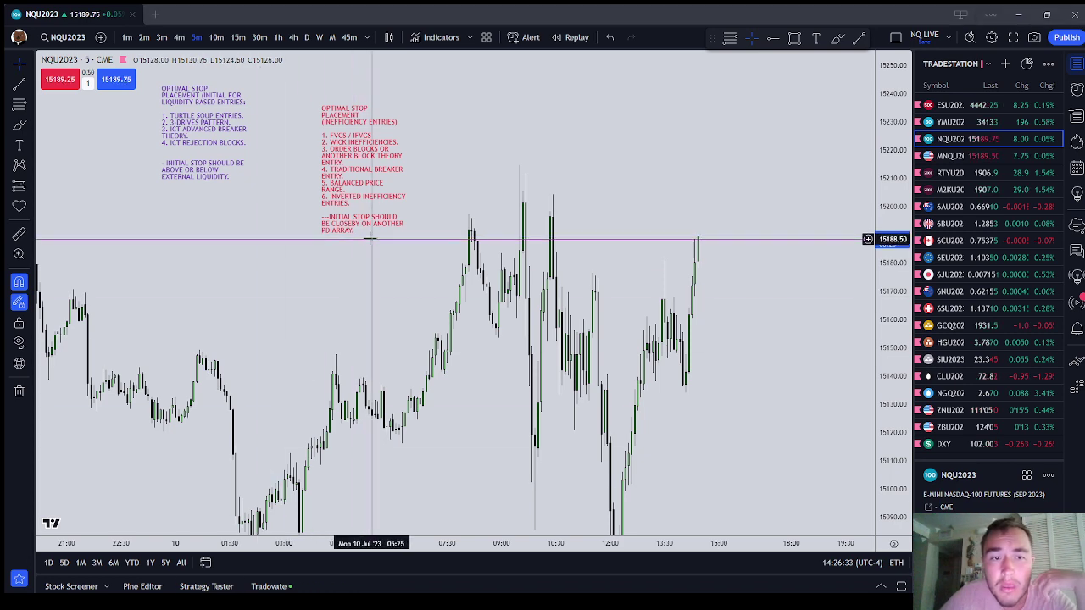
# Step: Circle with the Brush the lows just before 00:20, the swing high near 15150 and the swing low near 15080
pyautogui.moveTo(457, 440); pyautogui.dragTo(600, 377)
pyautogui.click(17, 127)
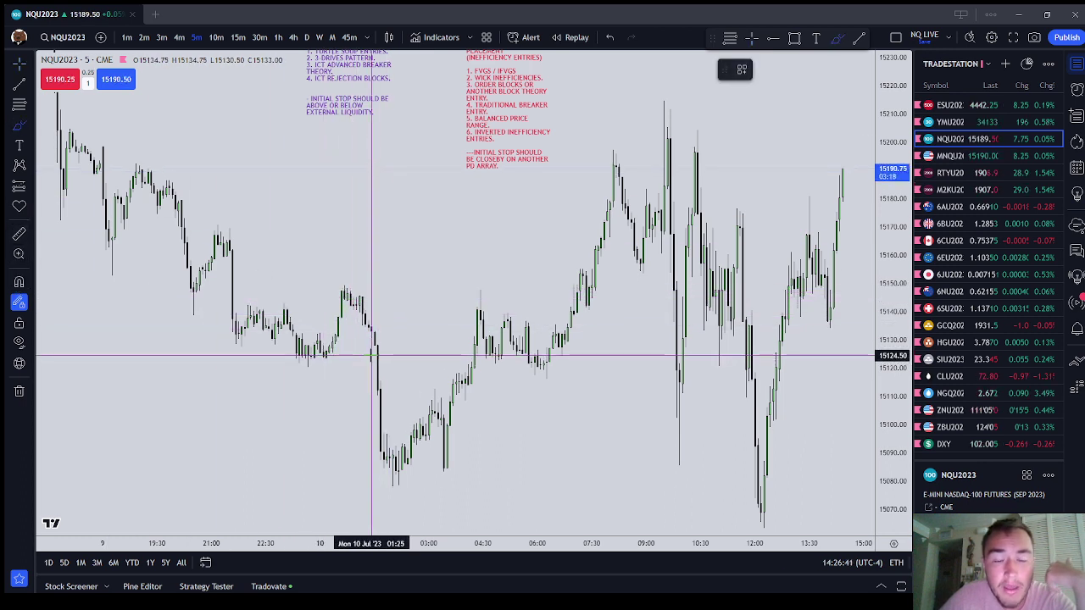
pyautogui.moveTo(314, 353); pyautogui.dragTo(333, 354)
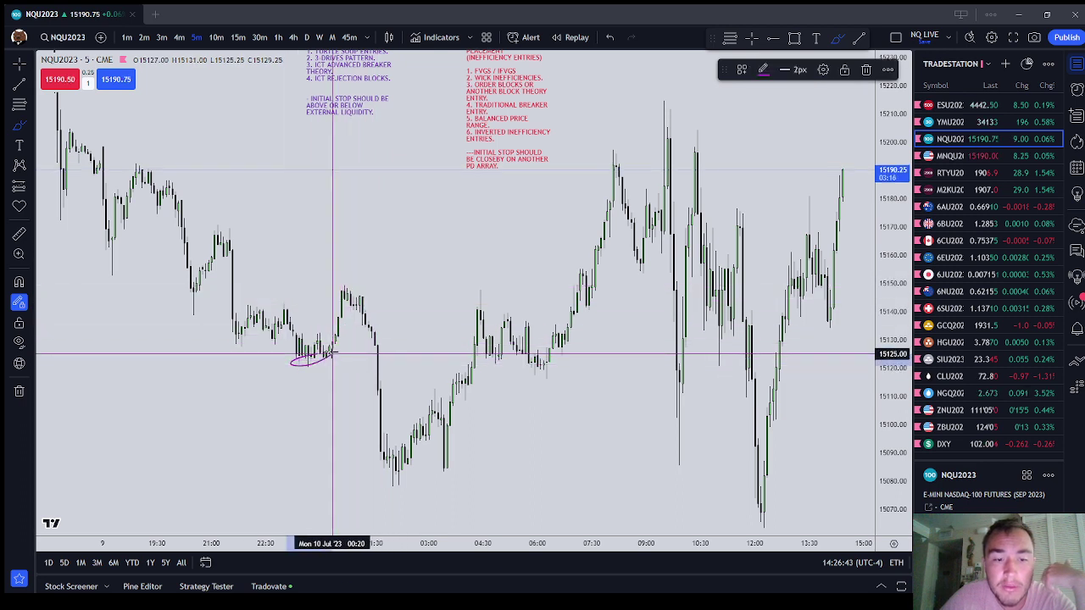
pyautogui.moveTo(354, 283); pyautogui.dragTo(356, 293)
pyautogui.moveTo(407, 482); pyautogui.dragTo(402, 479)
pyautogui.press('Escape')
# Step: Draw a horizontal trend line at 15123.75 from the first circled lows at 23:05 to about 06:50
pyautogui.click(18, 86)
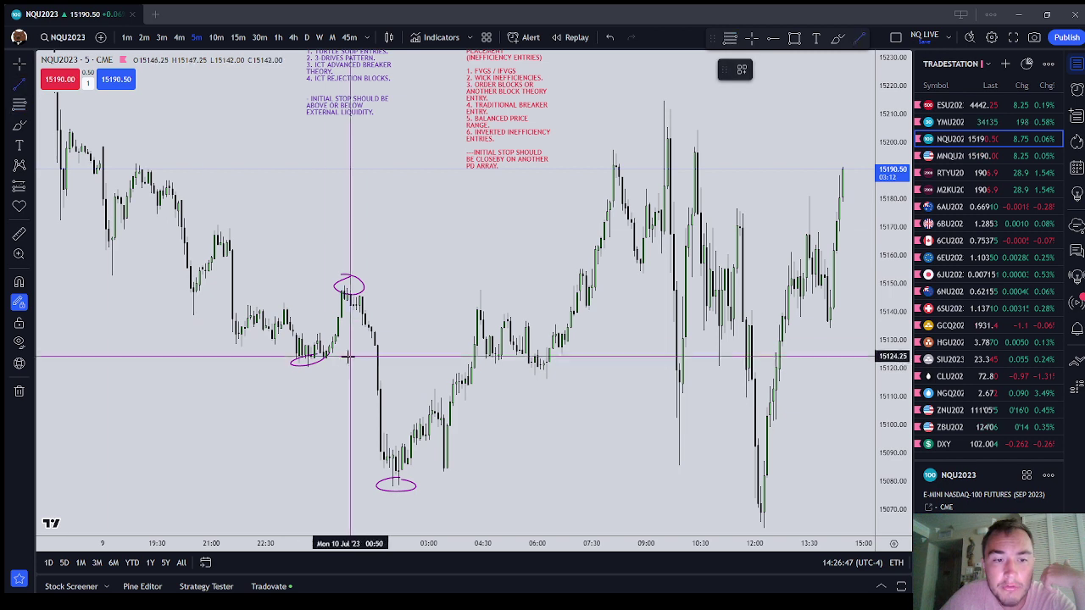
pyautogui.click(287, 358)
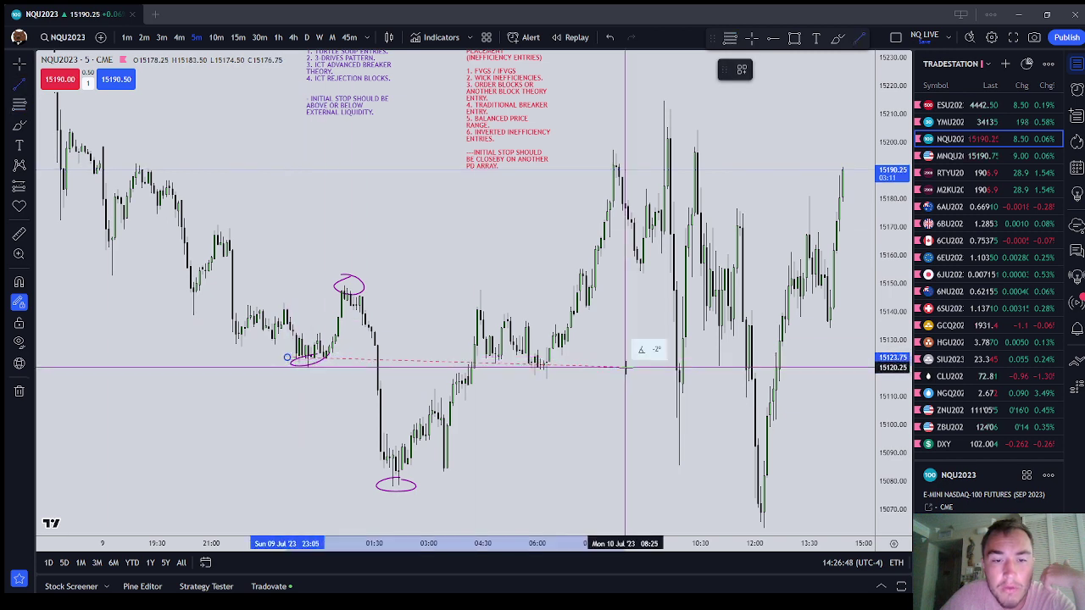
pyautogui.click(568, 358)
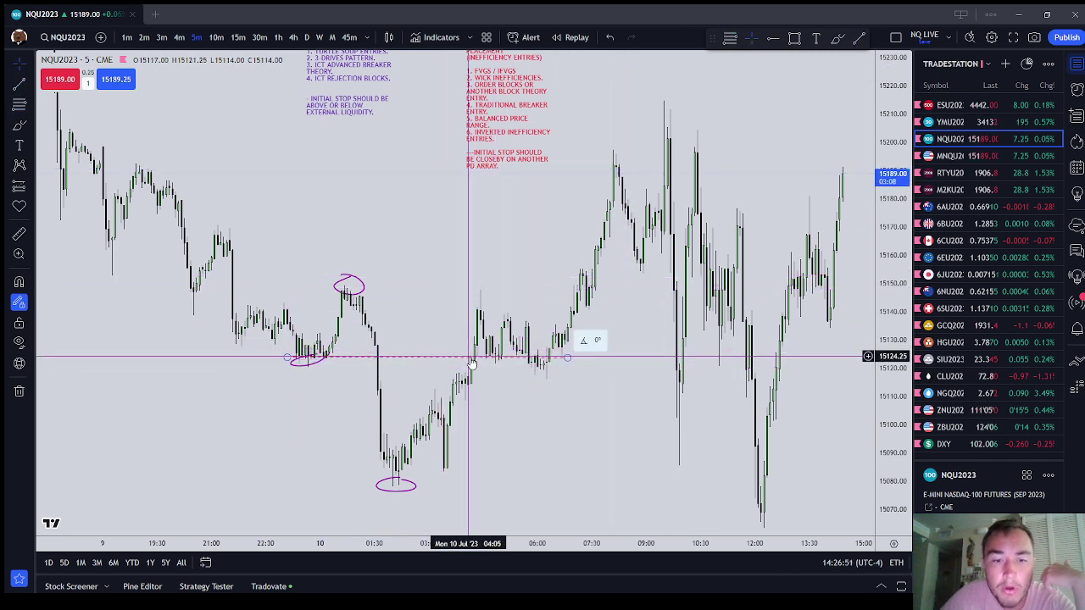
pyautogui.moveTo(438, 361); pyautogui.dragTo(540, 362)
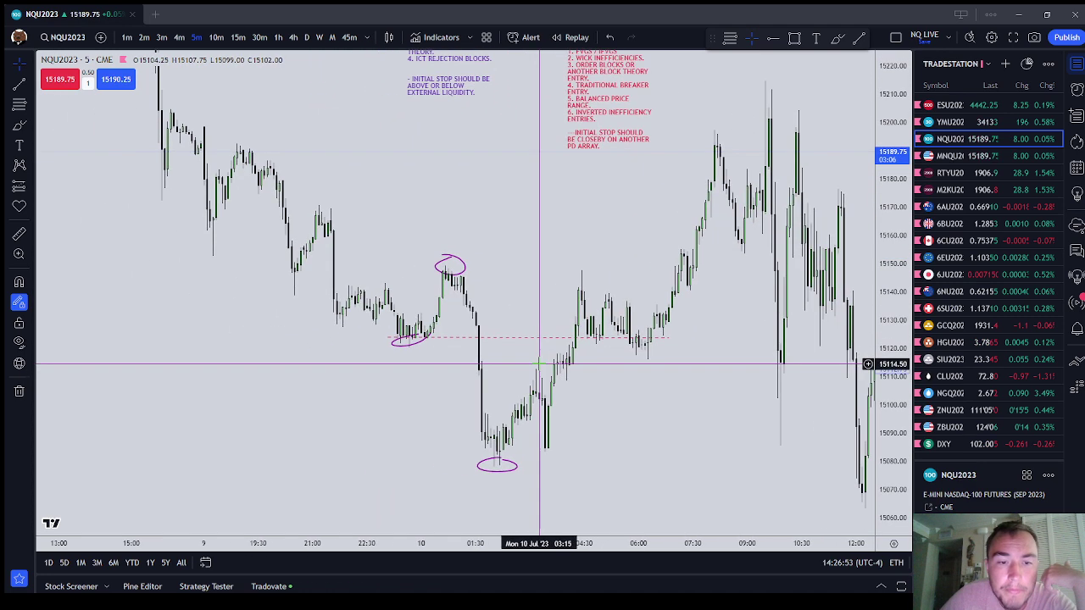
pyautogui.scroll(2, 539, 364)
pyautogui.moveTo(848, 423); pyautogui.dragTo(854, 282)
pyautogui.moveTo(516, 247); pyautogui.dragTo(519, 378)
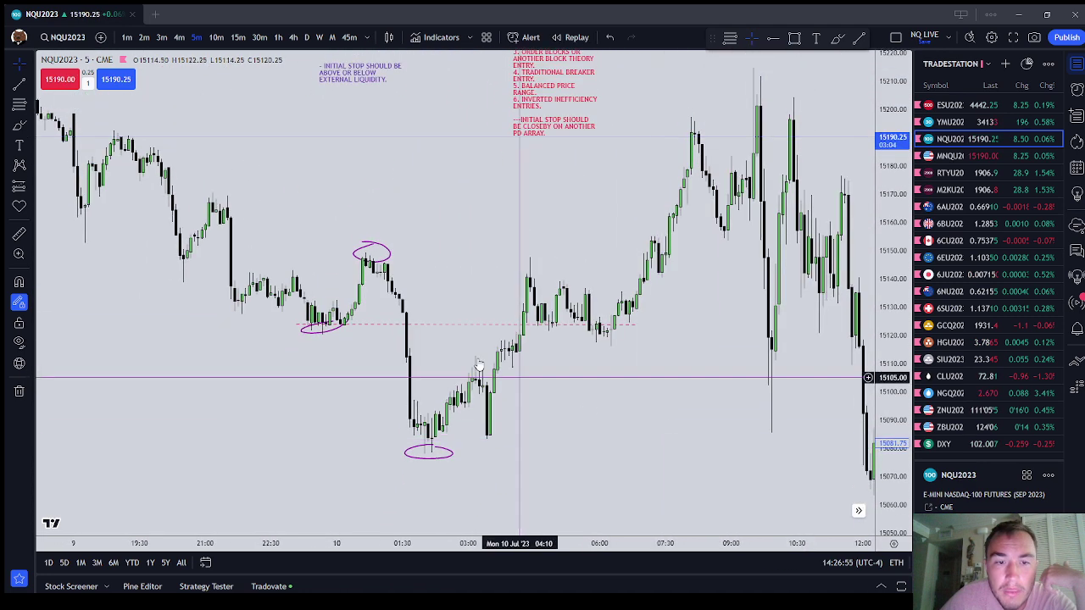
pyautogui.hotkey('ctrl', 'z')
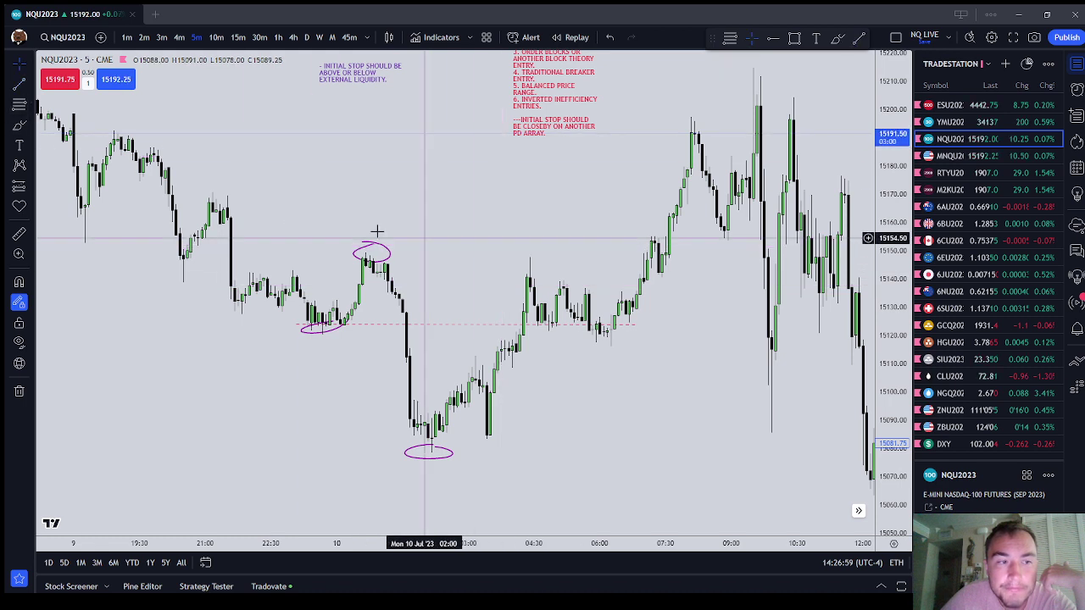
# Step: Cover the up-leg below the circled swing high with a rectangle from about 15120 to 15149, narrowed to its steepest candles
pyautogui.click(32, 129)
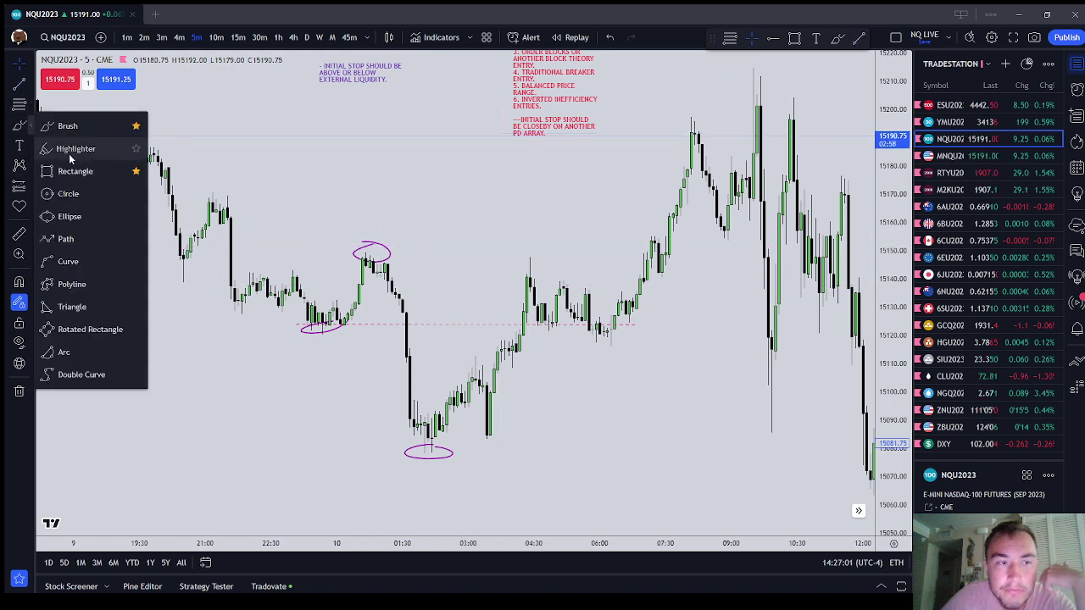
pyautogui.click(74, 171)
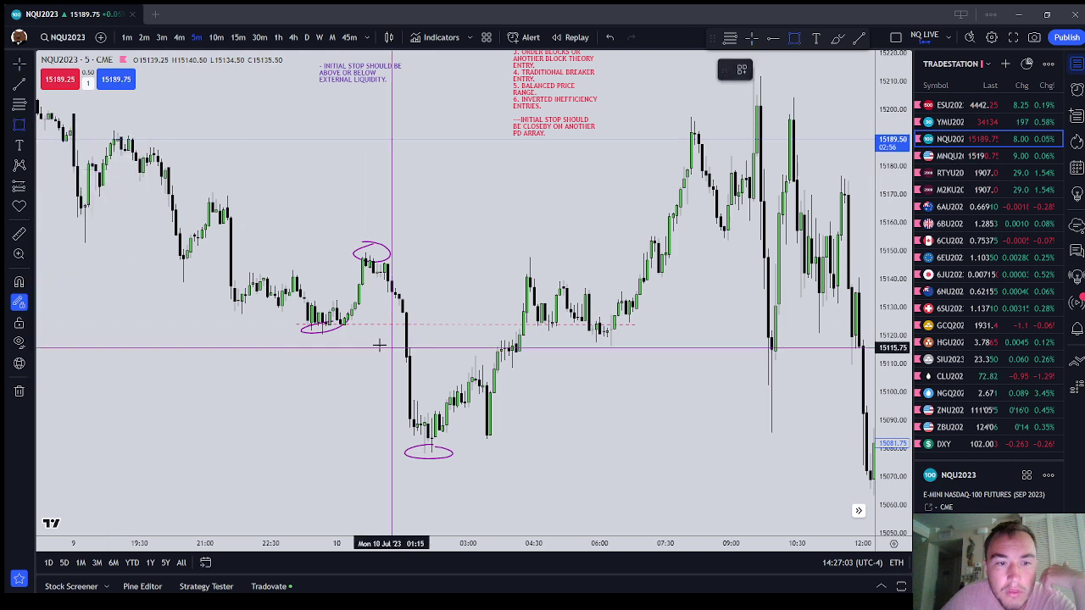
pyautogui.moveTo(329, 332)
pyautogui.mouseDown()
pyautogui.moveTo(380, 292)
pyautogui.moveTo(369, 253)
pyautogui.mouseUp()
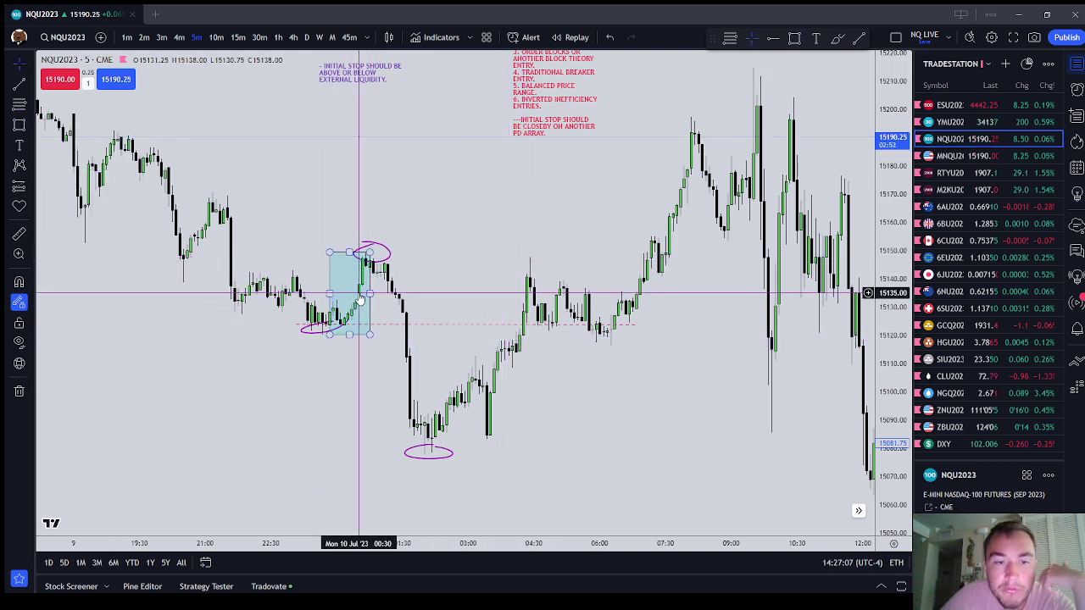
pyautogui.moveTo(330, 295); pyautogui.dragTo(353, 294)
pyautogui.moveTo(473, 281); pyautogui.dragTo(572, 300)
pyautogui.click(500, 270)
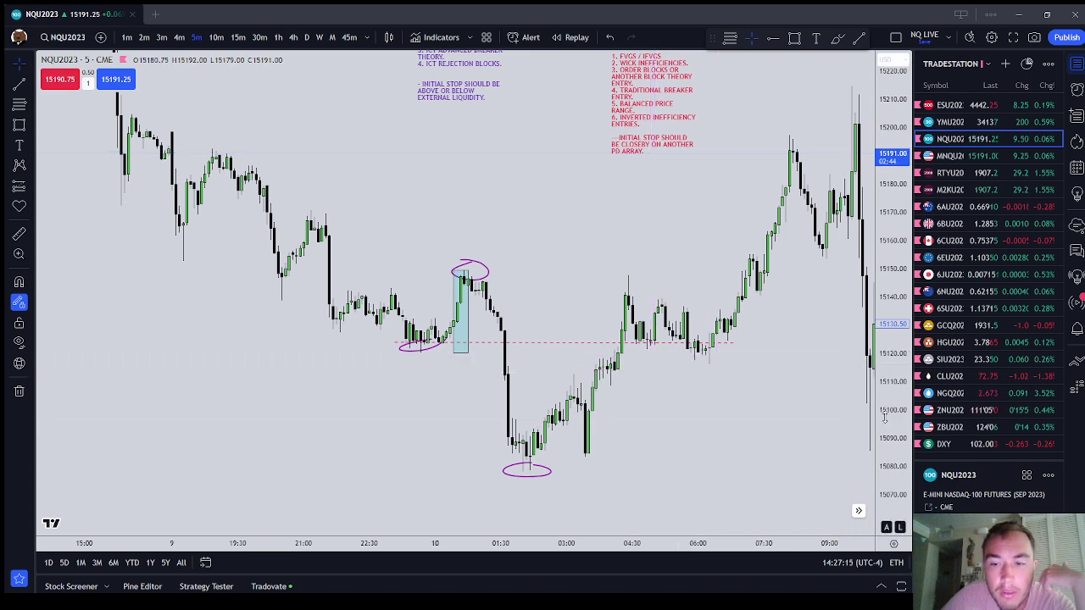
# Step: Draw a small rectangle over the candles around 20:45 at about 15151 to 15157, and delete it
pyautogui.moveTo(890, 431); pyautogui.dragTo(890, 187)
pyautogui.scroll(1, 679, 248)
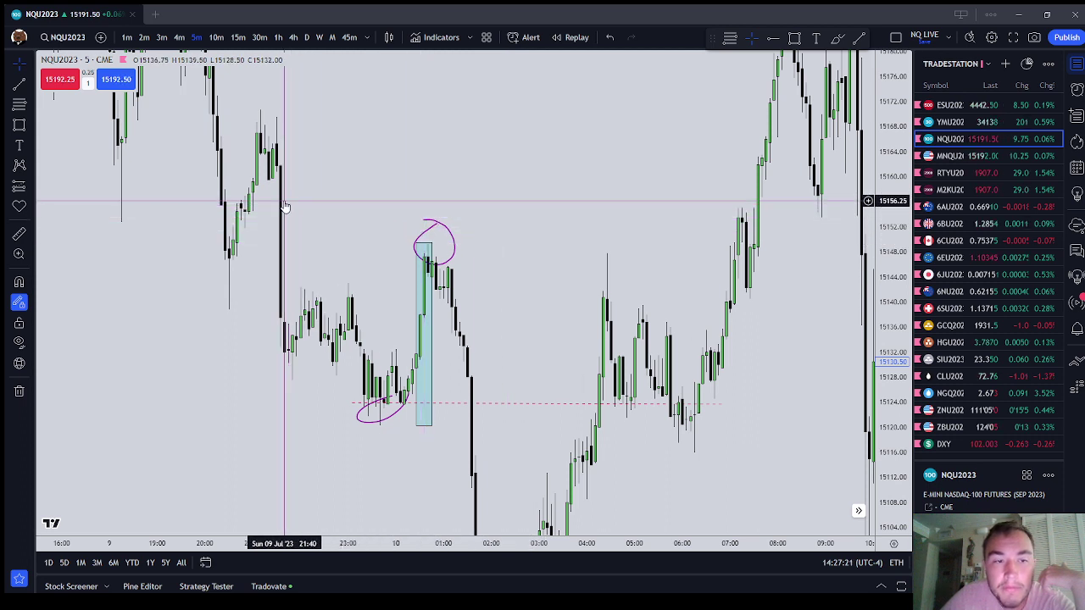
pyautogui.hotkey('alt', 'shift', 'r')
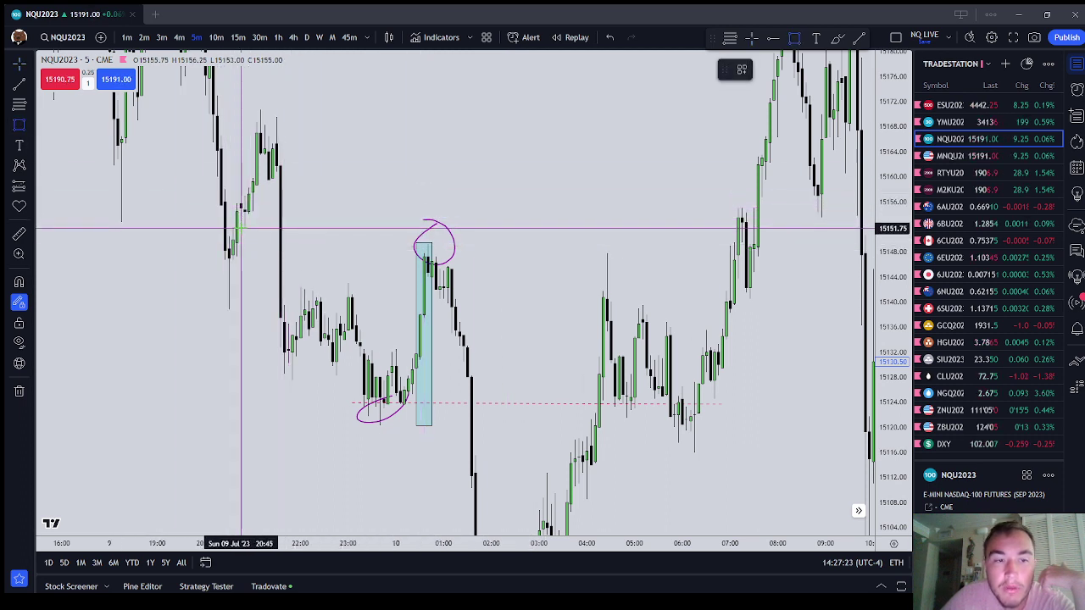
pyautogui.moveTo(233, 231); pyautogui.dragTo(252, 196)
pyautogui.press('Delete')
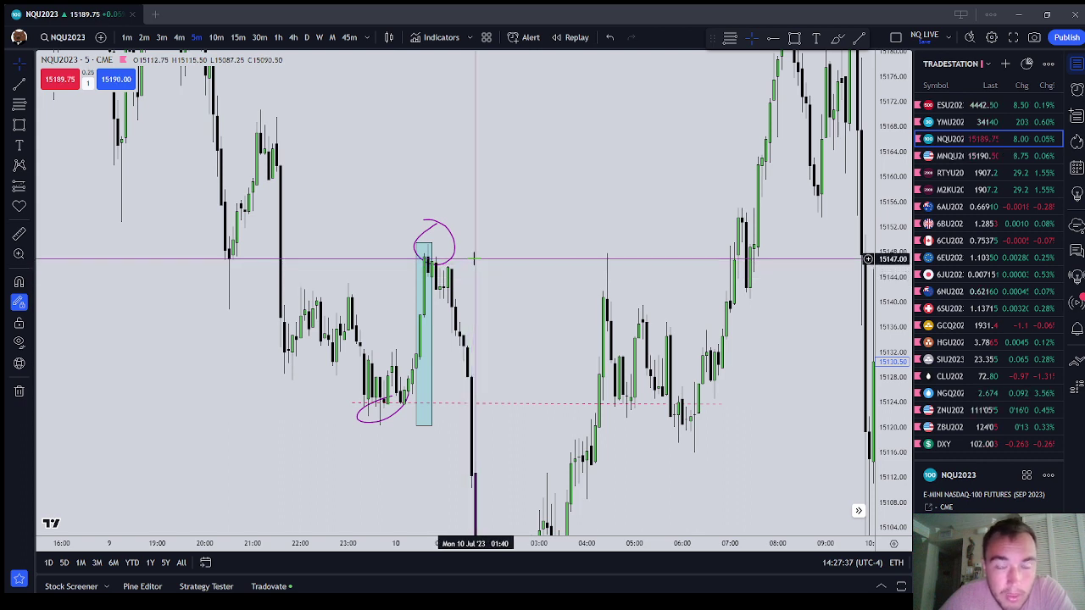
# Step: Remove all drawings from the chart
pyautogui.click(519, 405)
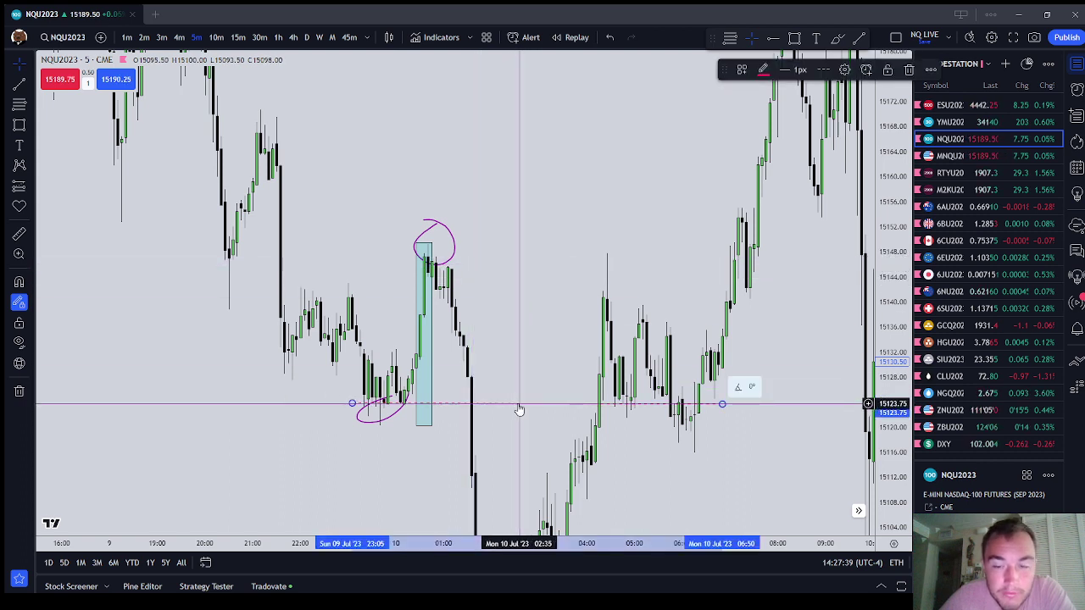
pyautogui.click(496, 314)
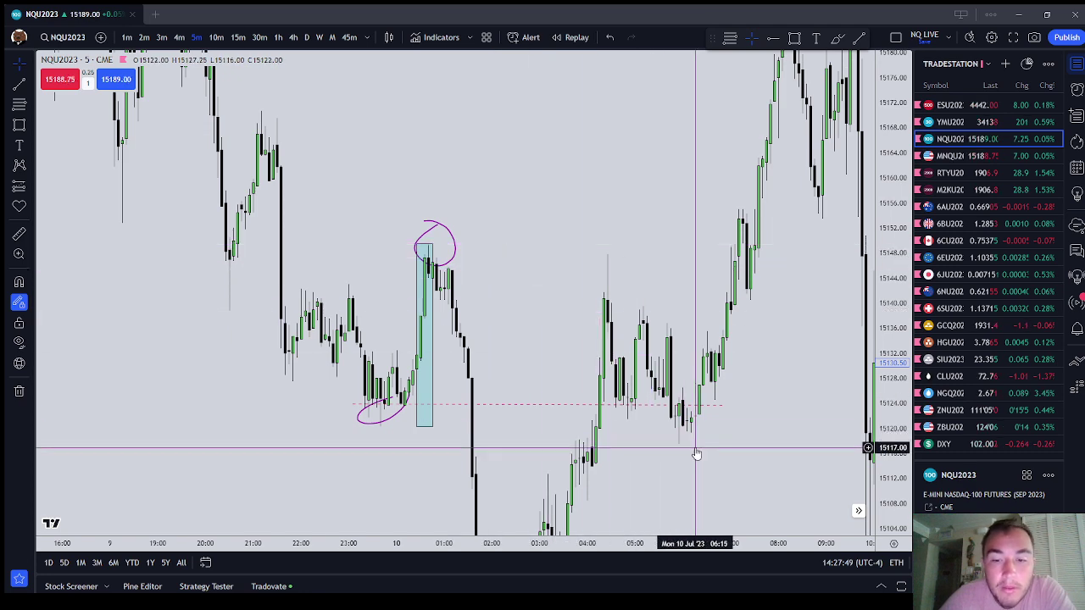
pyautogui.moveTo(696, 448); pyautogui.dragTo(612, 456)
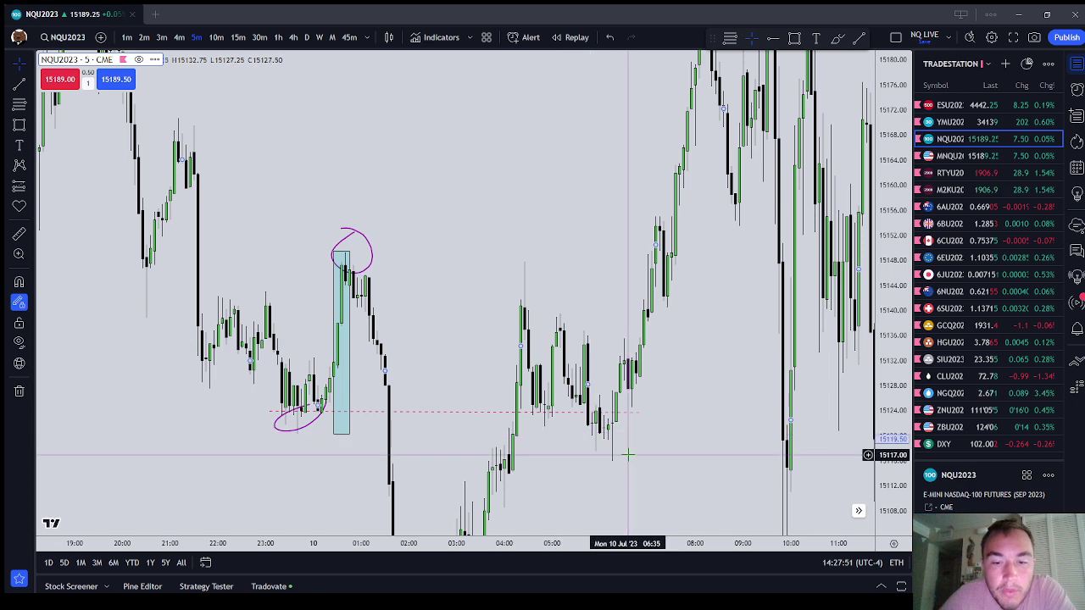
pyautogui.moveTo(594, 320); pyautogui.dragTo(502, 396)
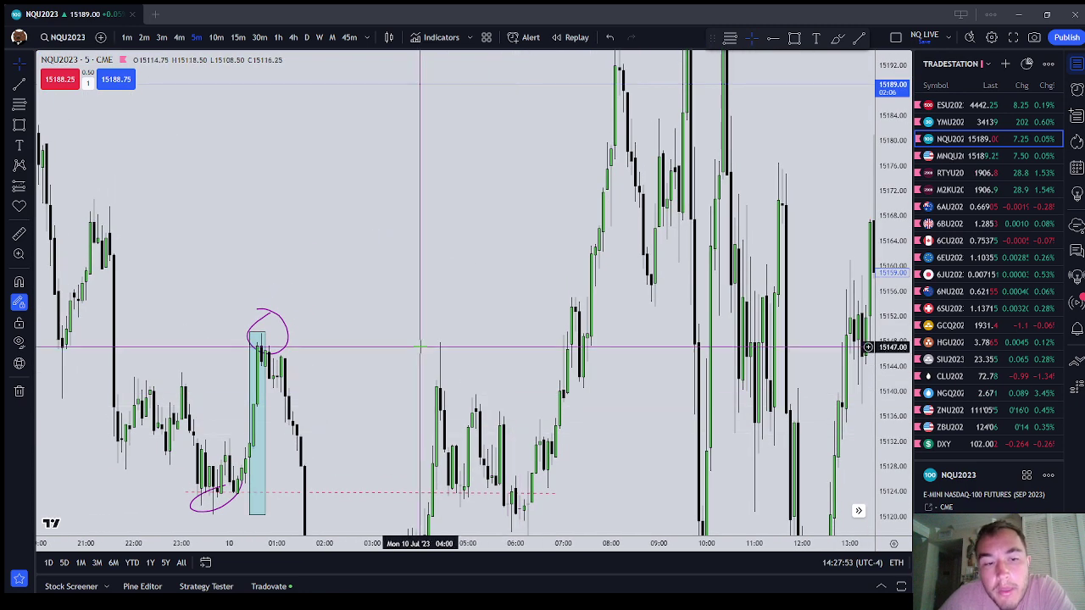
pyautogui.moveTo(428, 273); pyautogui.dragTo(458, 318)
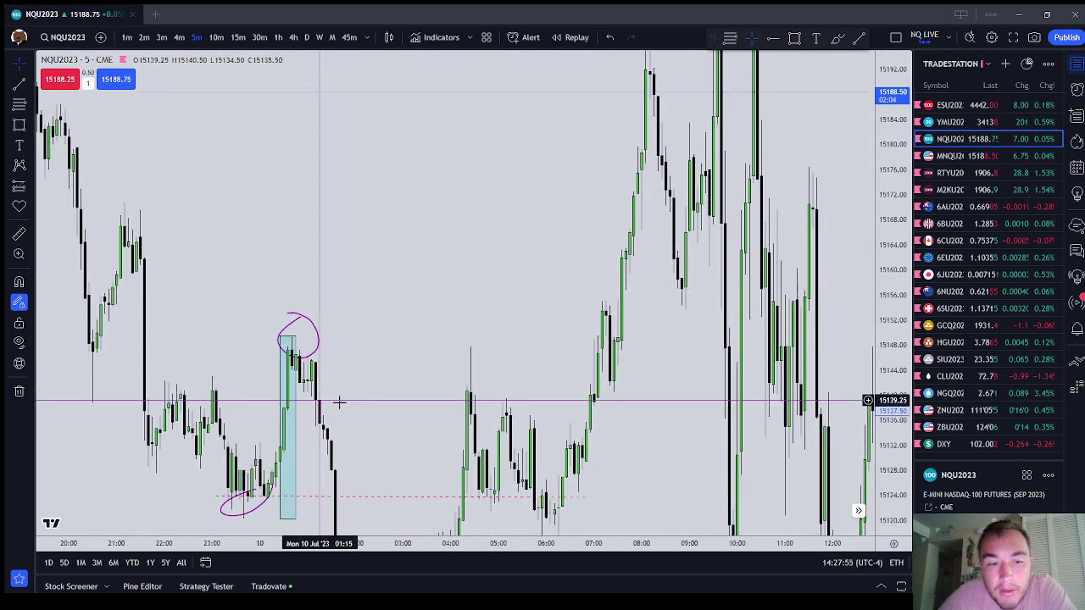
pyautogui.rightClick(441, 292)
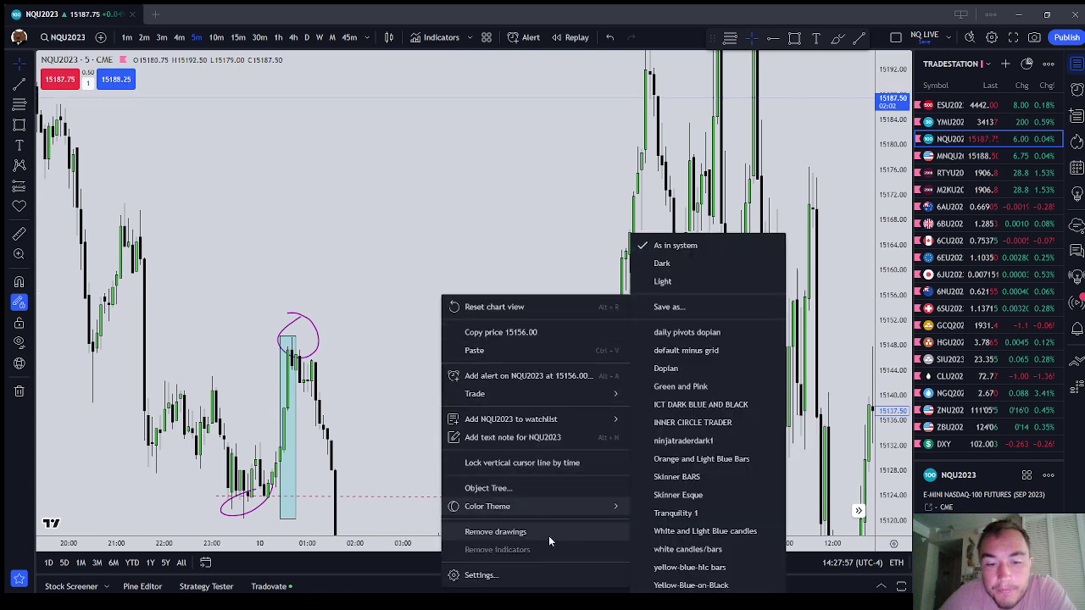
pyautogui.click(549, 535)
# Step: Box the price zone from about 15122.5 to 15124 between 04:10 and 07:00, and circle the candle low beneath its start
pyautogui.moveTo(548, 410); pyautogui.dragTo(634, 334)
pyautogui.scroll(1, 637, 306)
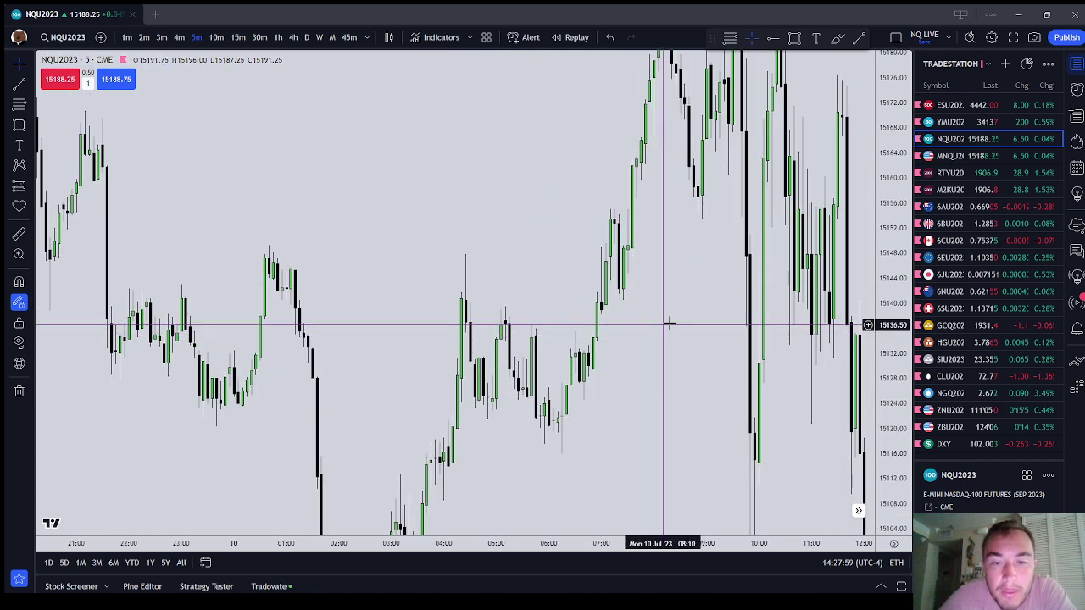
pyautogui.scroll(2, 675, 345)
pyautogui.click(19, 125)
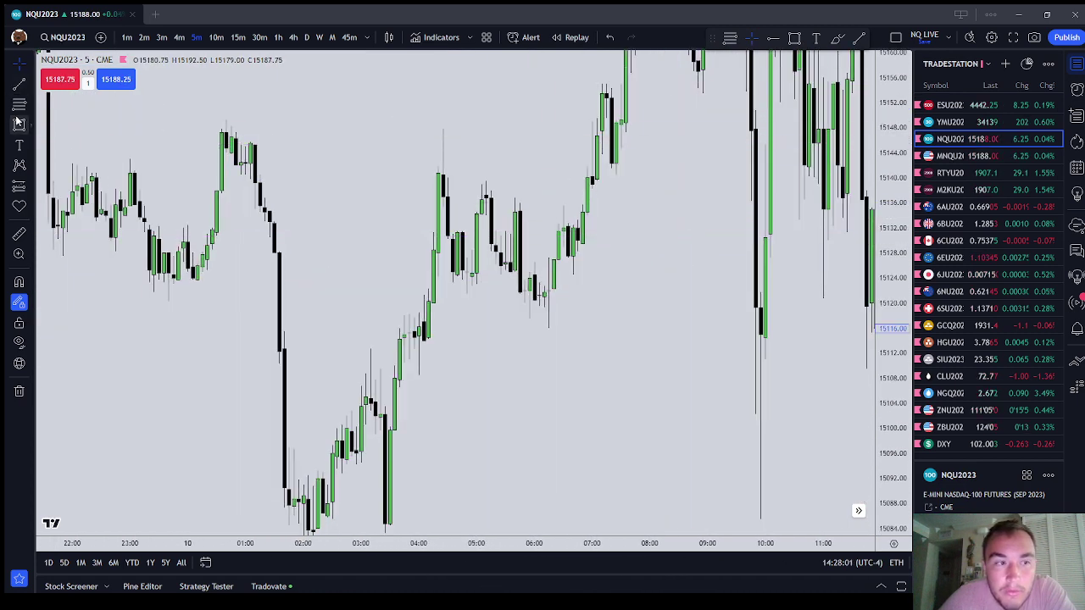
pyautogui.moveTo(428, 287)
pyautogui.mouseDown()
pyautogui.moveTo(601, 285)
pyautogui.moveTo(591, 276)
pyautogui.mouseUp()
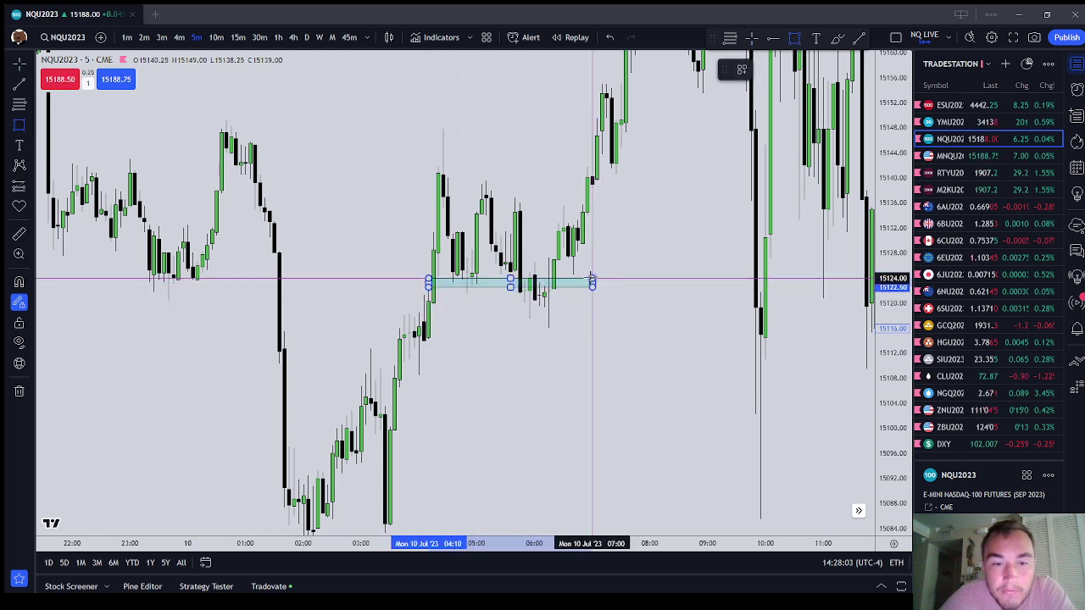
pyautogui.press('Escape')
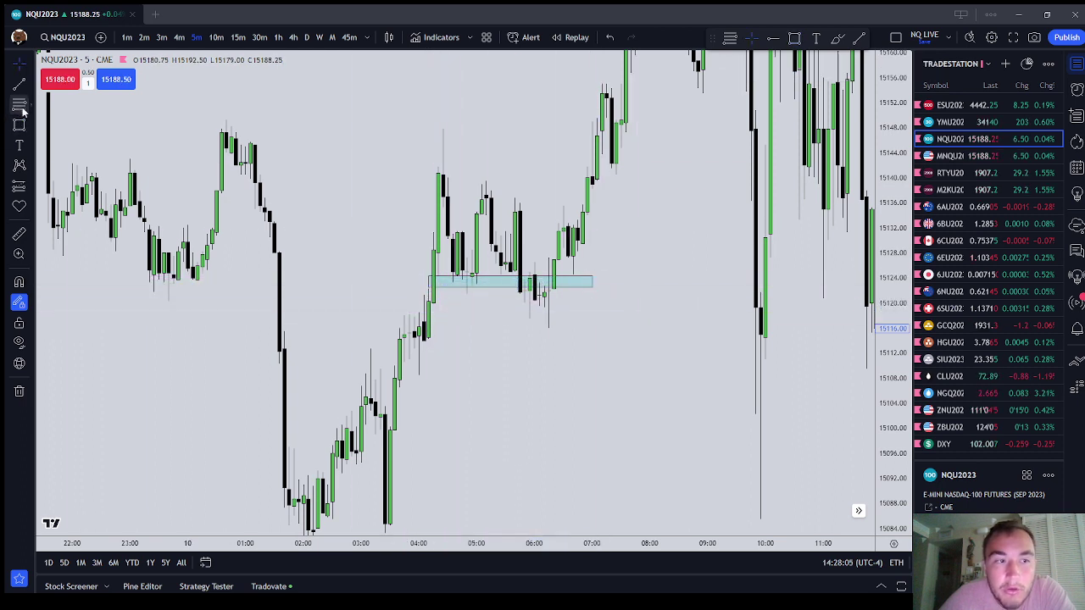
pyautogui.click(835, 42)
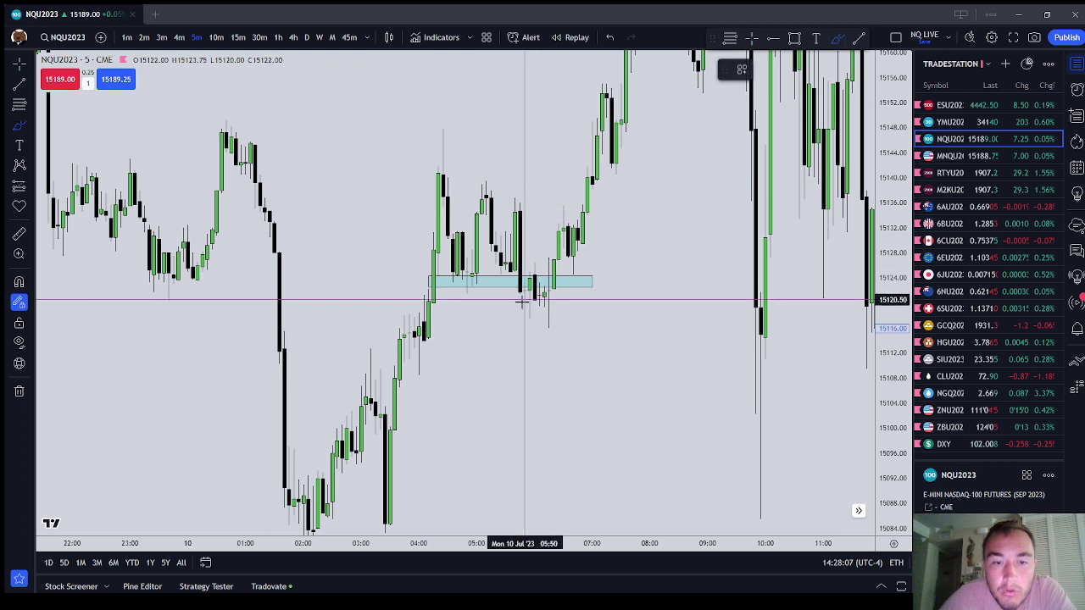
pyautogui.moveTo(441, 340)
pyautogui.mouseDown()
pyautogui.moveTo(406, 343)
pyautogui.moveTo(453, 351)
pyautogui.moveTo(446, 342)
pyautogui.mouseUp()
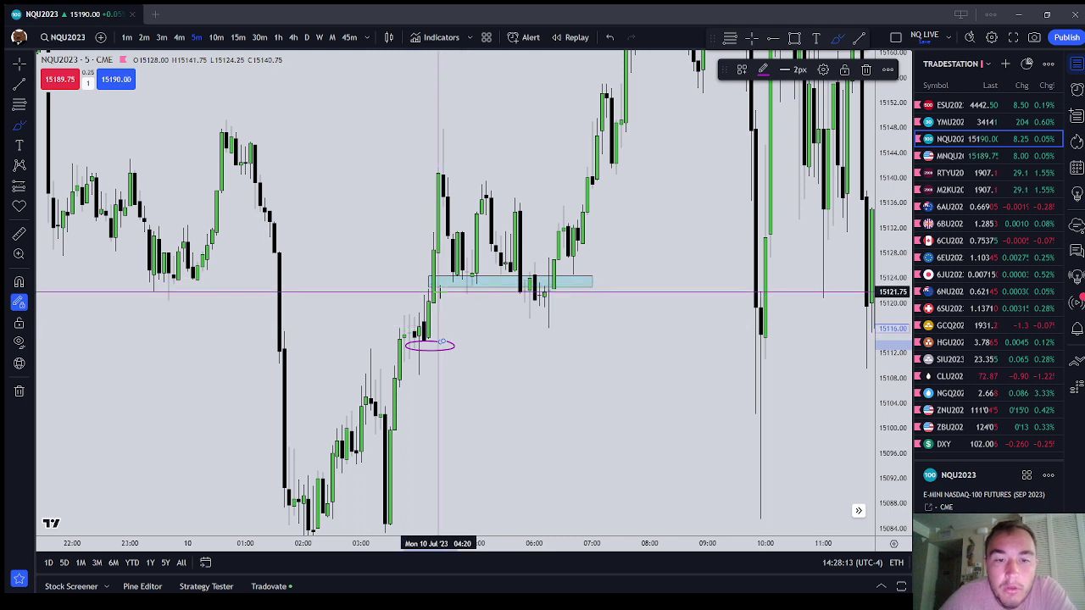
# Step: Extend the price box's start back to about 04:00, and move the ellipse down to the wick low at about 15110
pyautogui.click(429, 289)
pyautogui.moveTo(424, 289); pyautogui.dragTo(420, 288)
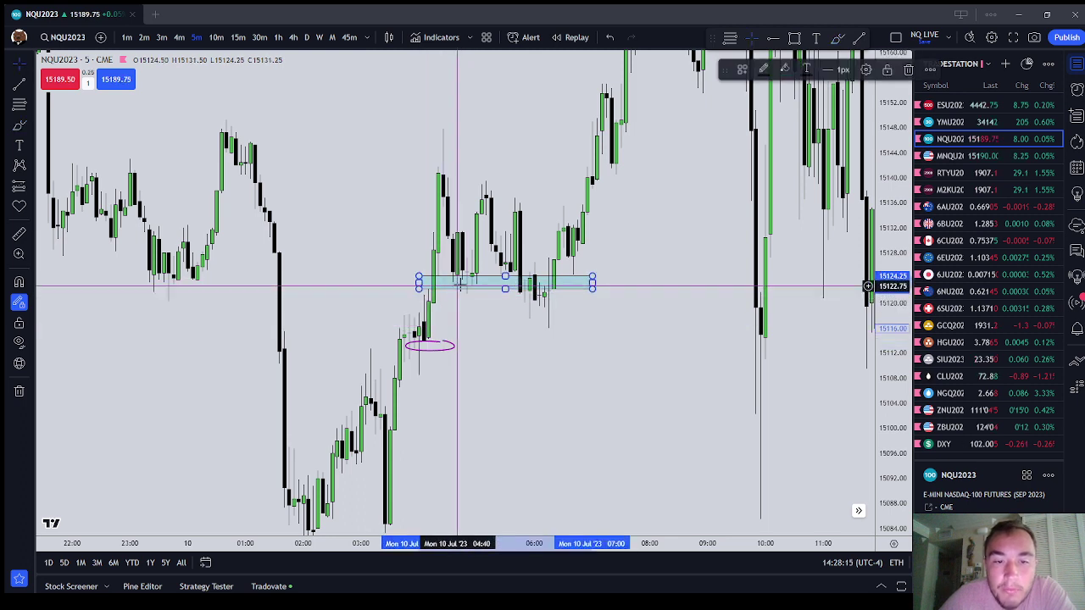
pyautogui.click(546, 332)
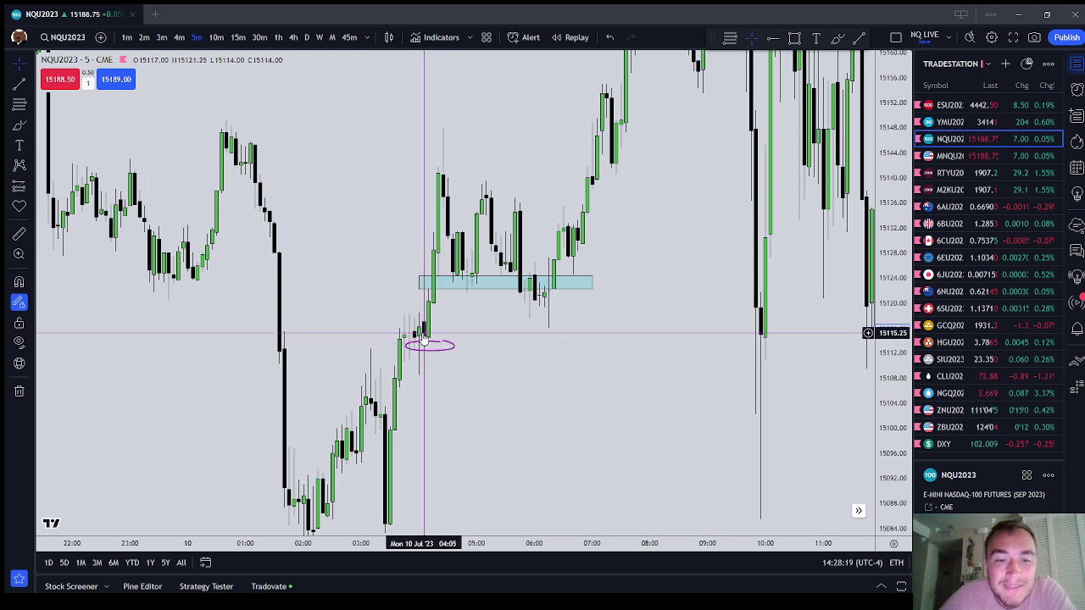
pyautogui.moveTo(424, 348); pyautogui.dragTo(426, 366)
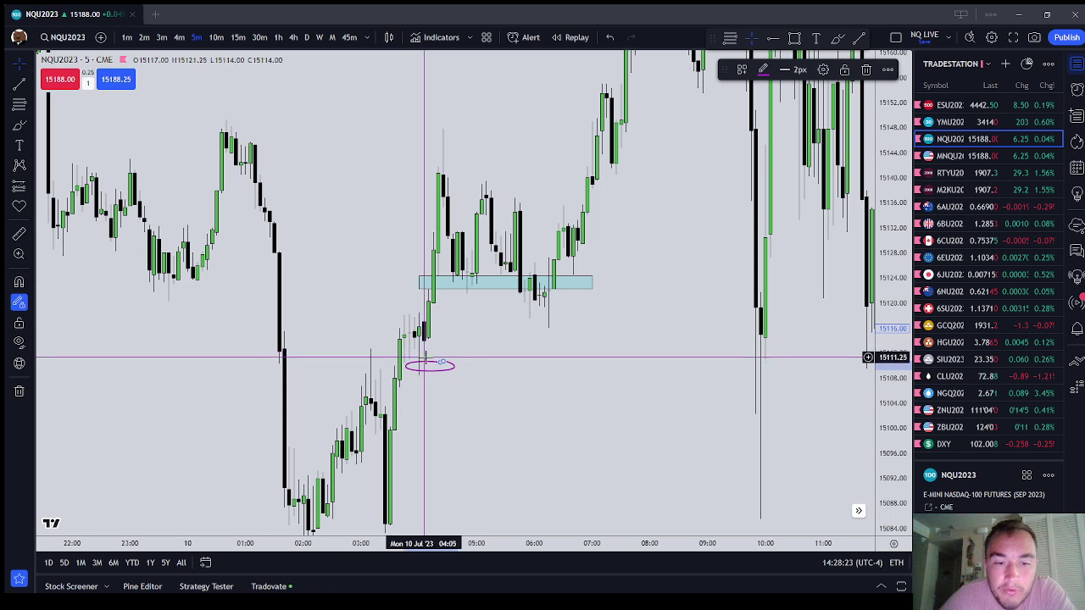
# Step: View the wider price action on the 1-hour timeframe, and switch the chart to 15 minutes
pyautogui.moveTo(511, 352); pyautogui.dragTo(465, 379)
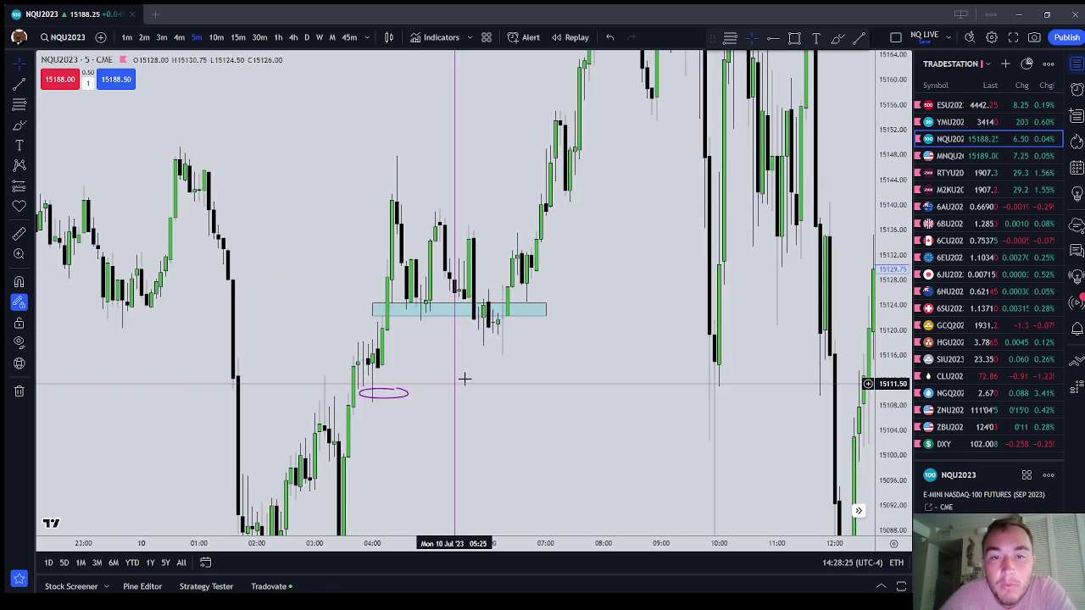
pyautogui.moveTo(892, 254); pyautogui.dragTo(892, 364)
pyautogui.scroll(-10, 390, 366)
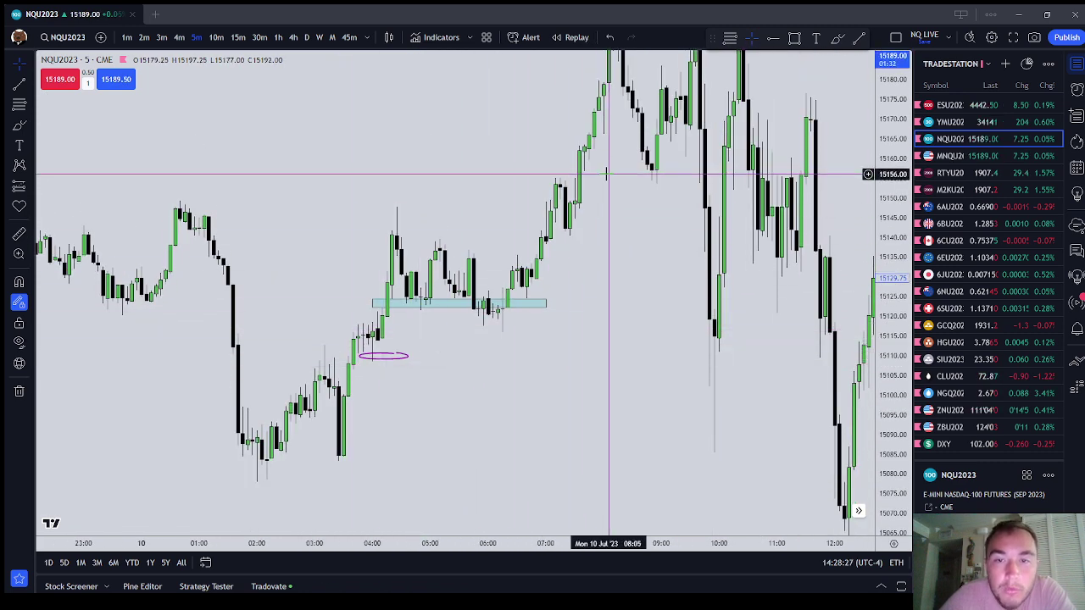
pyautogui.click(278, 37)
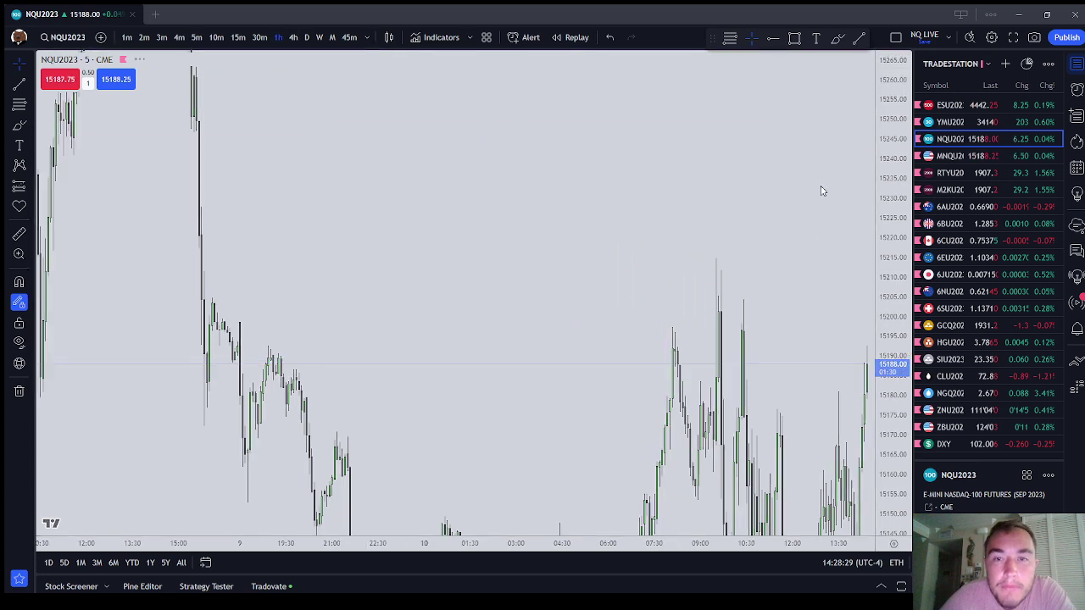
pyautogui.moveTo(523, 327); pyautogui.dragTo(513, 428)
pyautogui.moveTo(500, 233); pyautogui.dragTo(373, 63)
pyautogui.moveTo(619, 208); pyautogui.dragTo(528, 187)
pyautogui.click(237, 37)
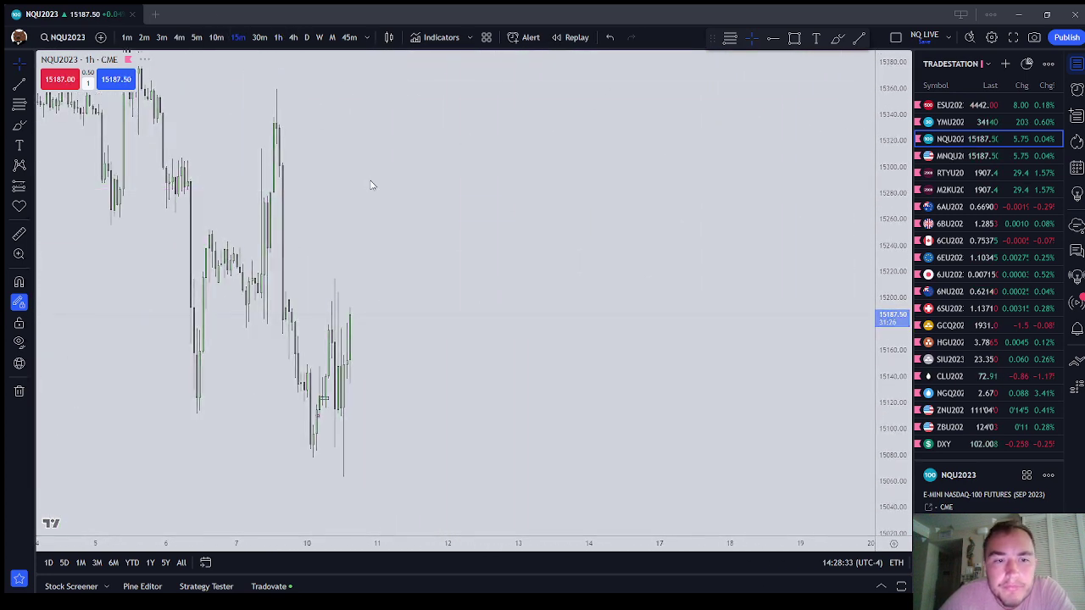
pyautogui.hscroll(-5, 579, 216)
# Step: Add a text note from the template Optimal Stop Placement - Liquidity Entries, and position it in the empty space above the July 10 candles
pyautogui.click(19, 145)
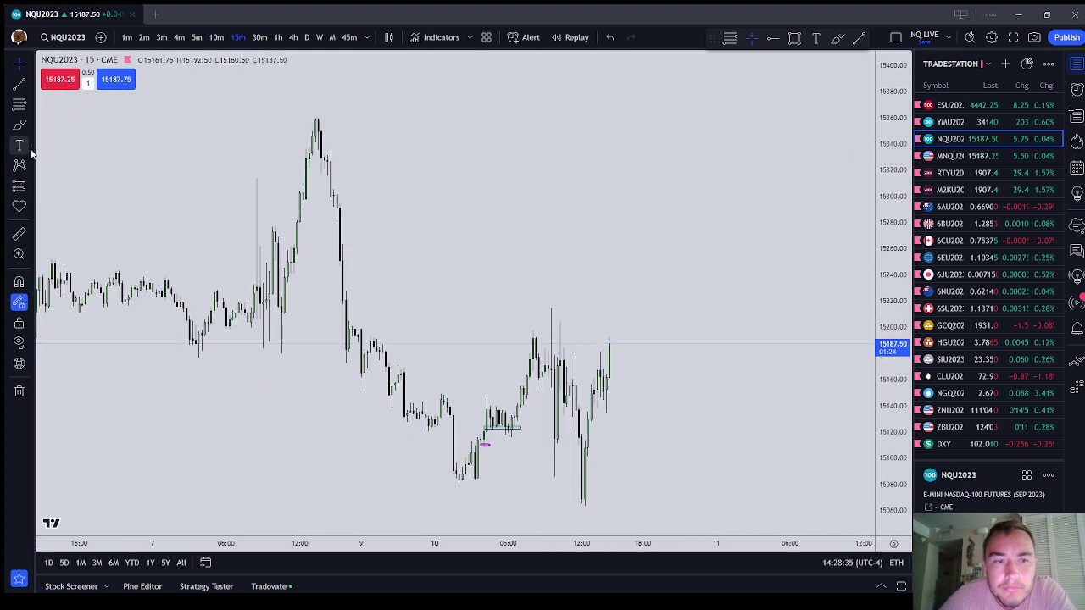
pyautogui.click(441, 229)
pyautogui.click(475, 467)
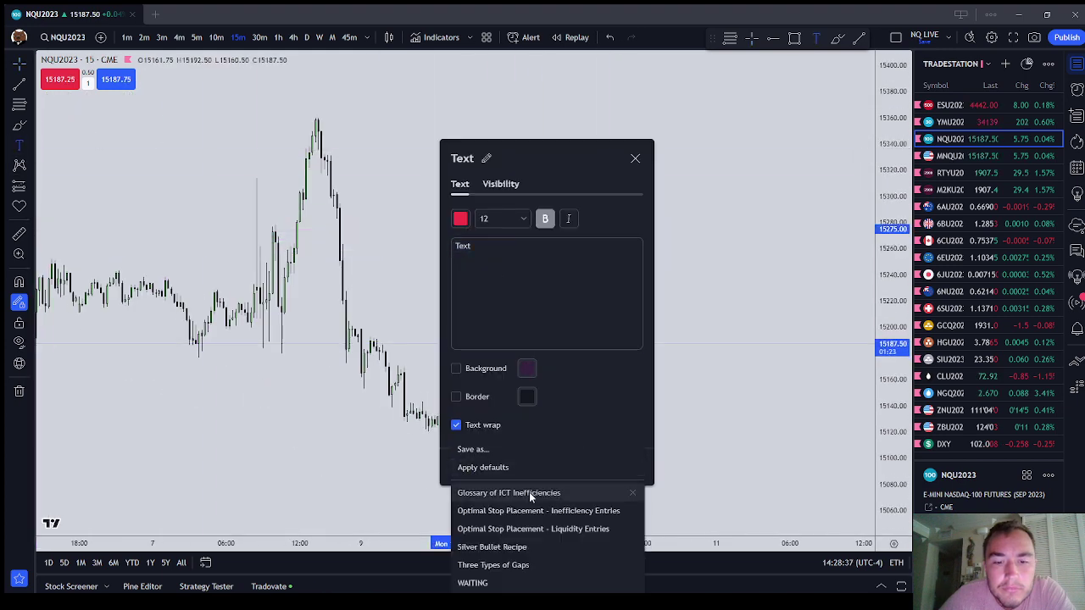
pyautogui.click(577, 527)
pyautogui.click(631, 469)
pyautogui.moveTo(674, 443); pyautogui.dragTo(642, 438)
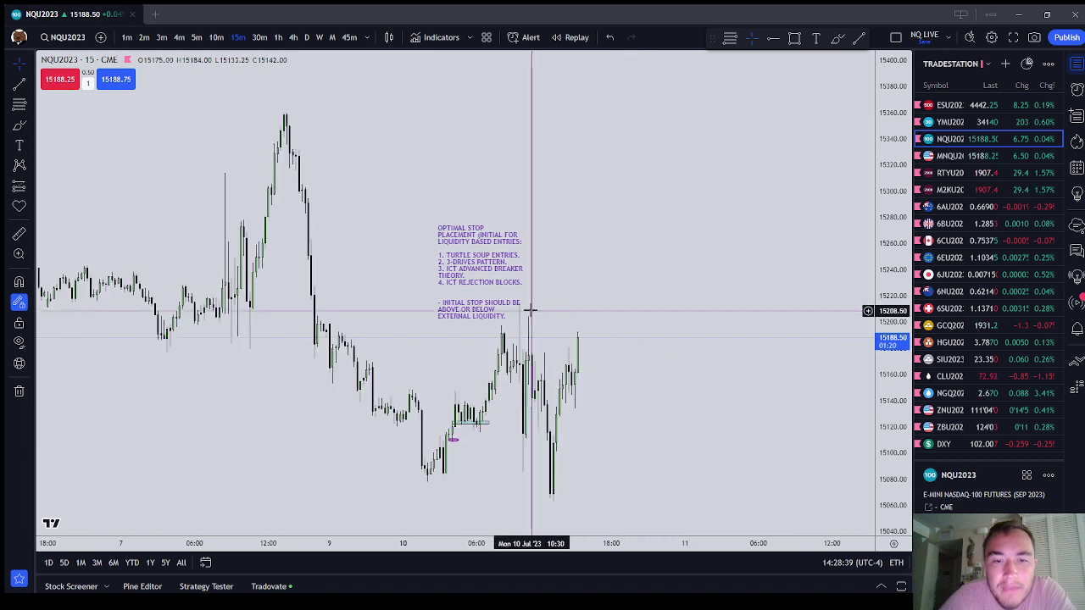
pyautogui.moveTo(514, 302); pyautogui.dragTo(482, 278)
pyautogui.click(473, 186)
# Step: Add a second text note beside the liquidity note, using the template Optimal Stop Placement - Inefficiency Entries
pyautogui.click(19, 145)
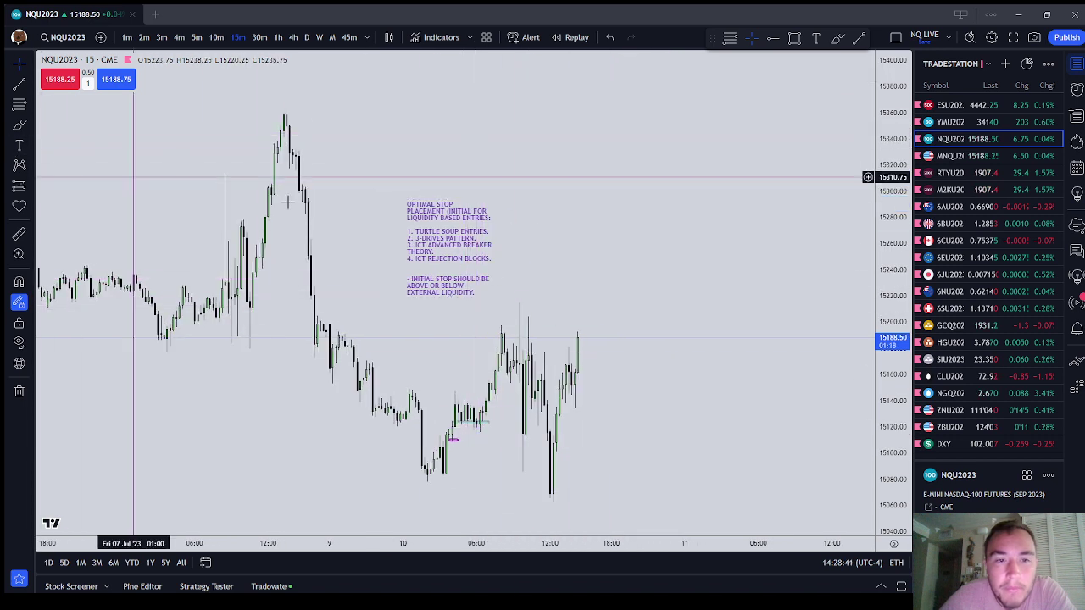
pyautogui.click(553, 236)
pyautogui.click(476, 467)
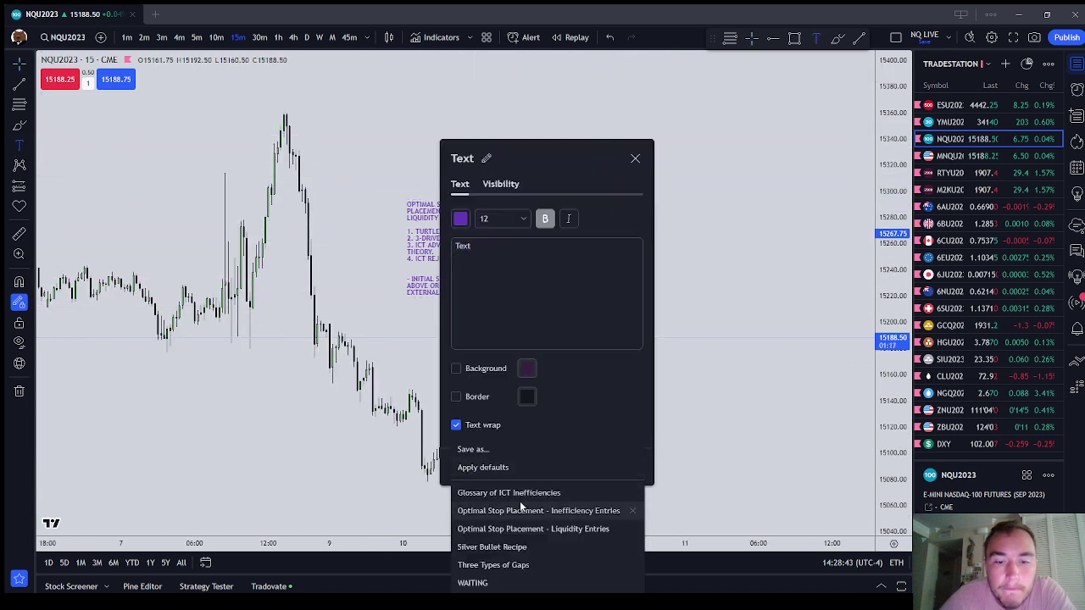
pyautogui.click(571, 529)
pyautogui.click(630, 467)
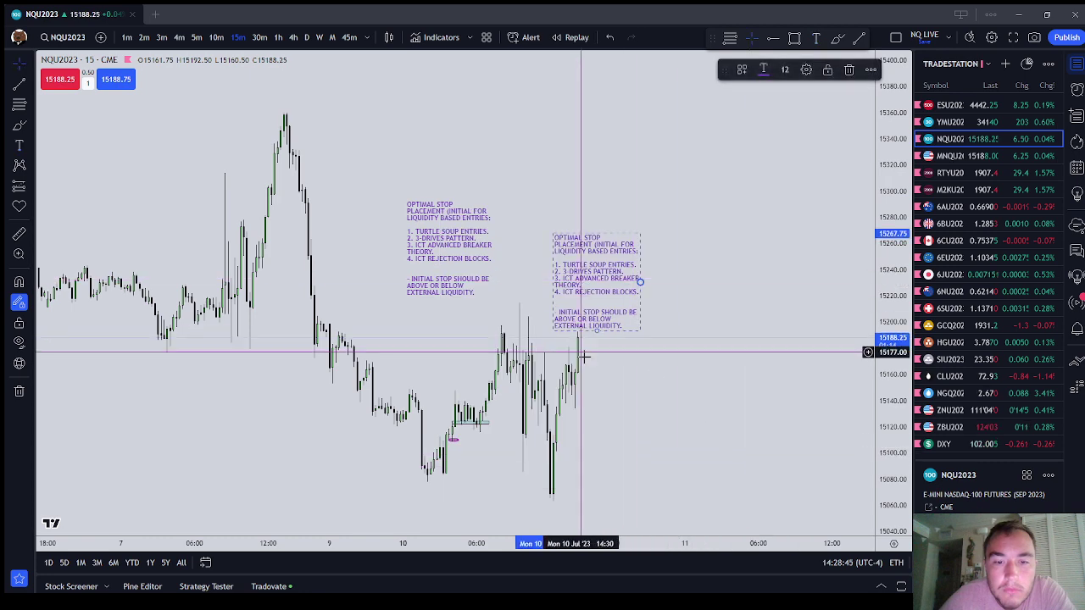
pyautogui.click(741, 69)
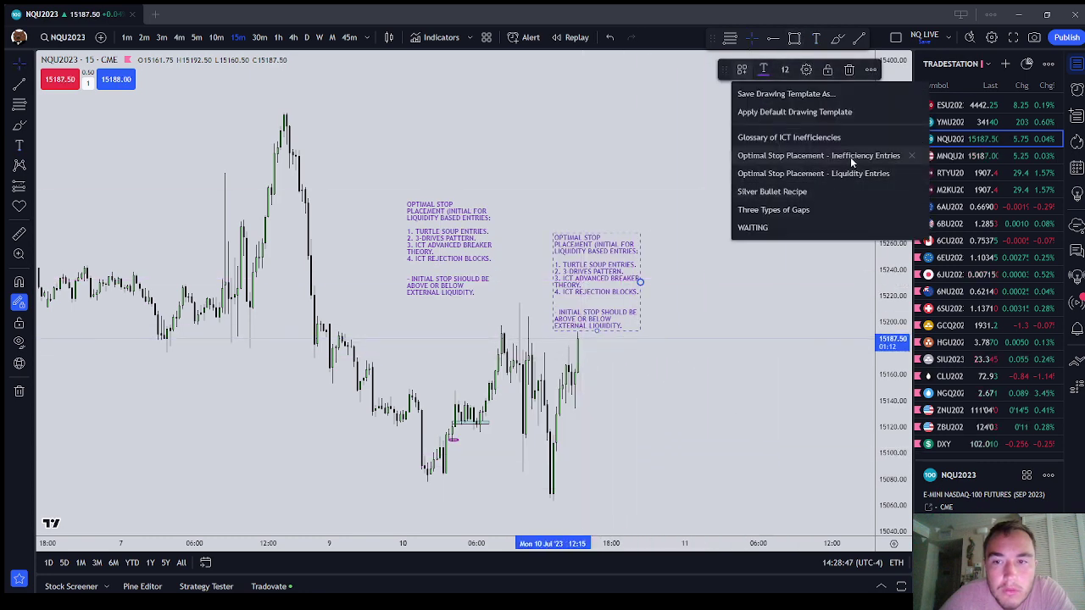
pyautogui.click(850, 157)
# Step: Move the inefficiency note up alongside the liquidity note, and widen its text box so the list items wrap less
pyautogui.moveTo(613, 259); pyautogui.dragTo(566, 211)
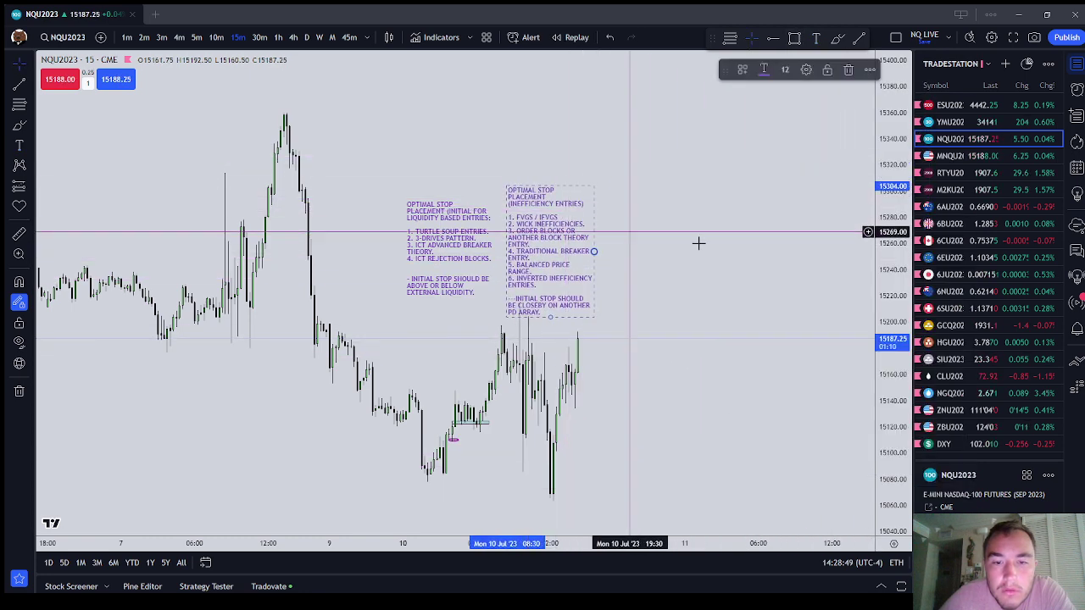
pyautogui.moveTo(594, 251); pyautogui.dragTo(630, 245)
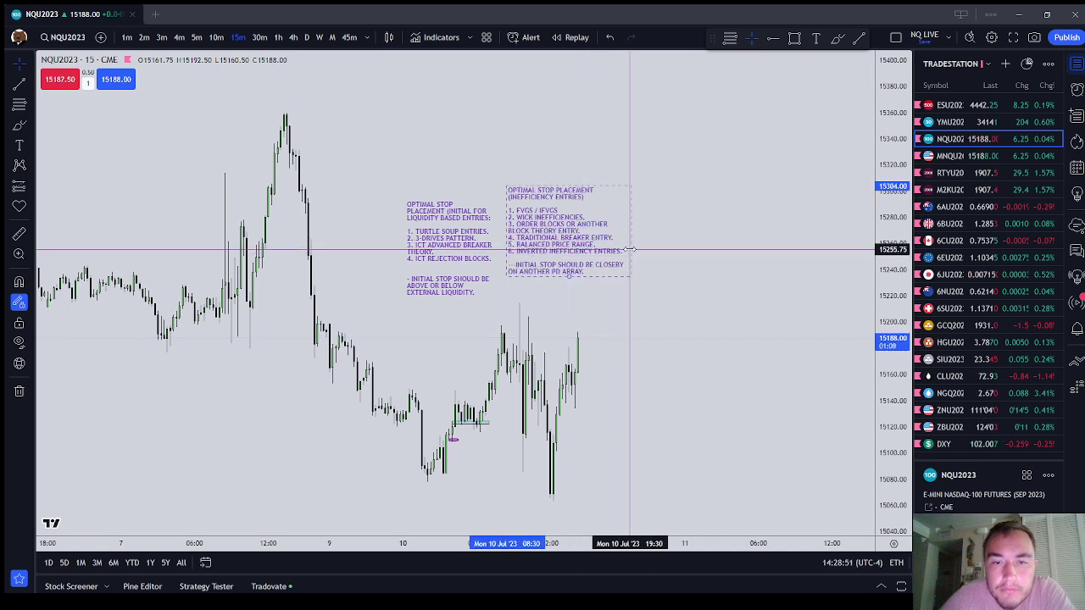
pyautogui.click(707, 258)
pyautogui.moveTo(707, 259); pyautogui.dragTo(739, 229)
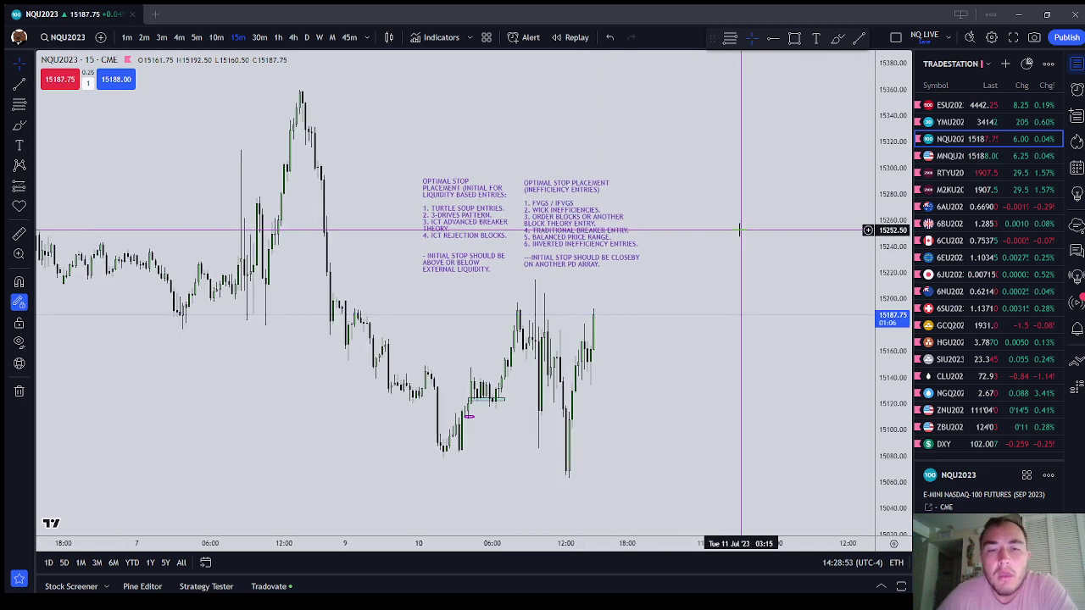
pyautogui.scroll(3, 710, 348)
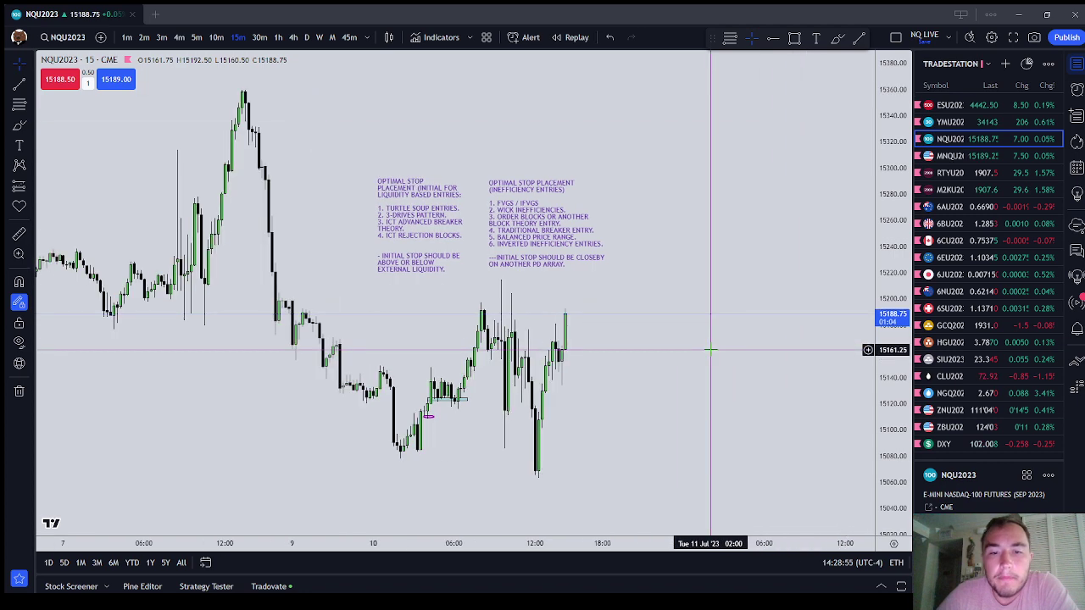
pyautogui.moveTo(624, 338); pyautogui.dragTo(707, 348)
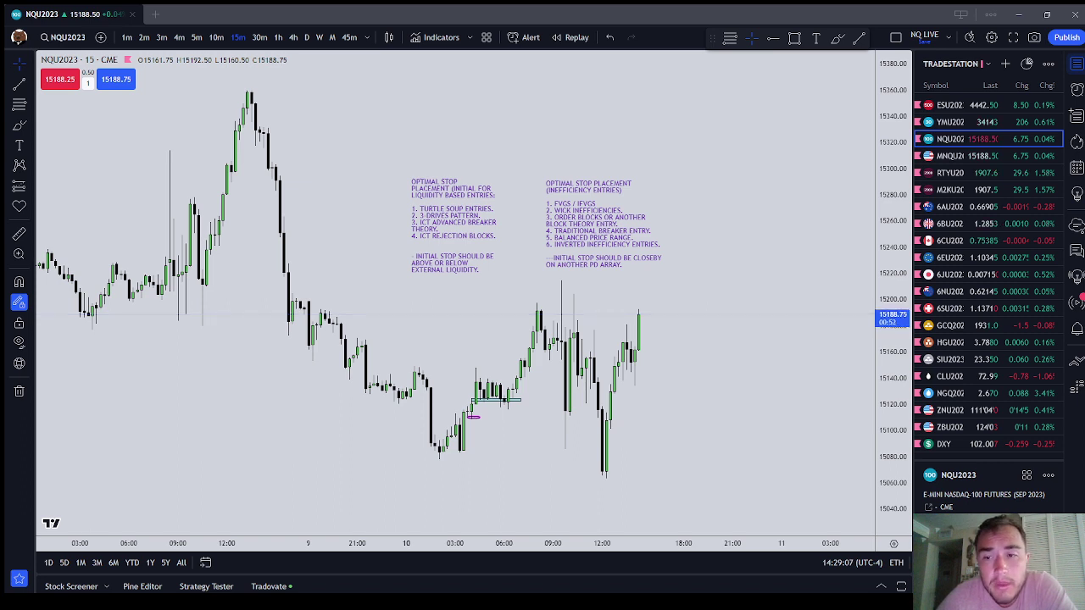
# Step: Change the inefficiency entries note's text color to red
pyautogui.click(602, 225)
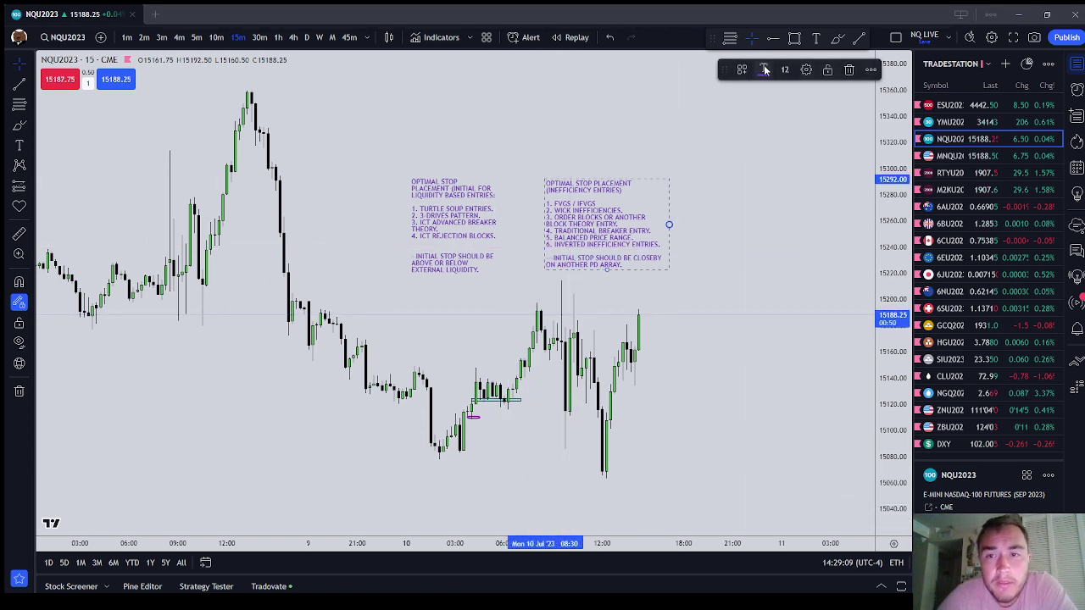
pyautogui.click(764, 70)
pyautogui.click(765, 109)
pyautogui.rightClick(547, 115)
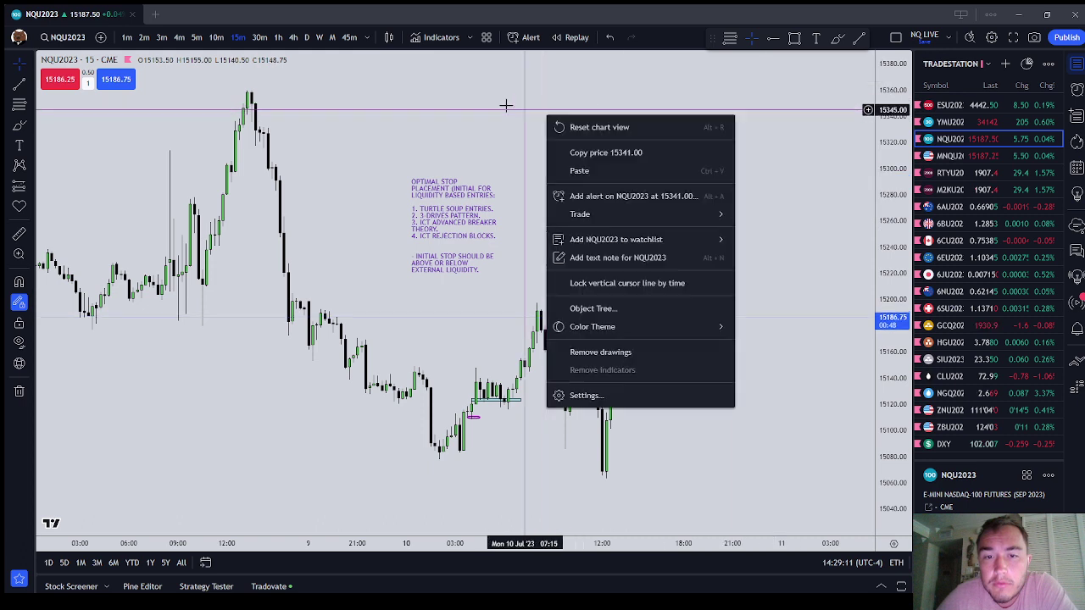
pyautogui.click(506, 106)
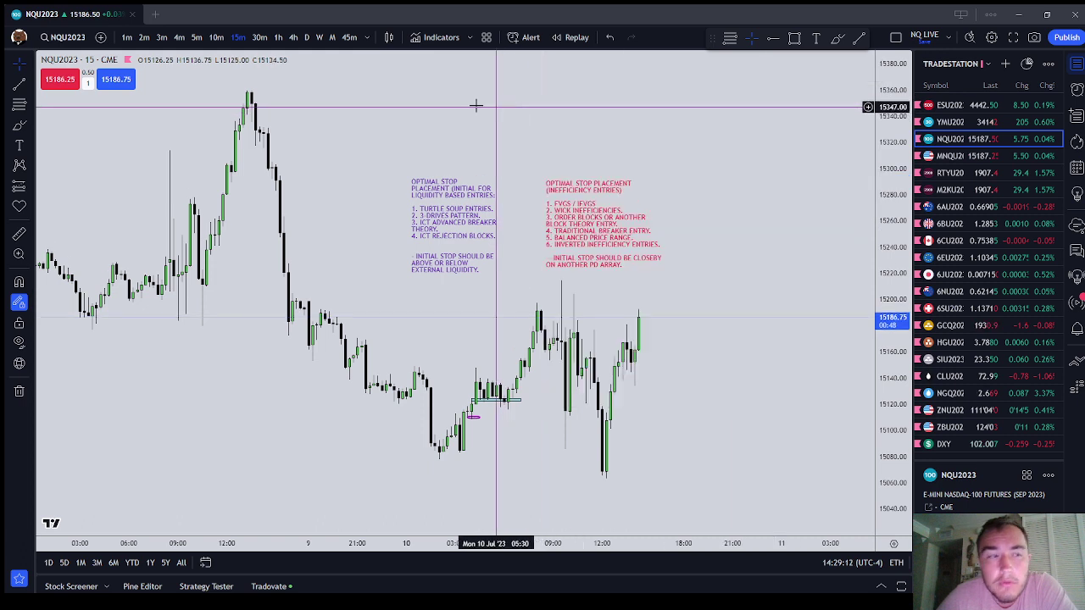
# Step: Add a third text note beside the inefficiency note, with the heading "TRAILING / BREAKEVEN STOP:" followed by a blank line
pyautogui.click(817, 39)
pyautogui.click(684, 185)
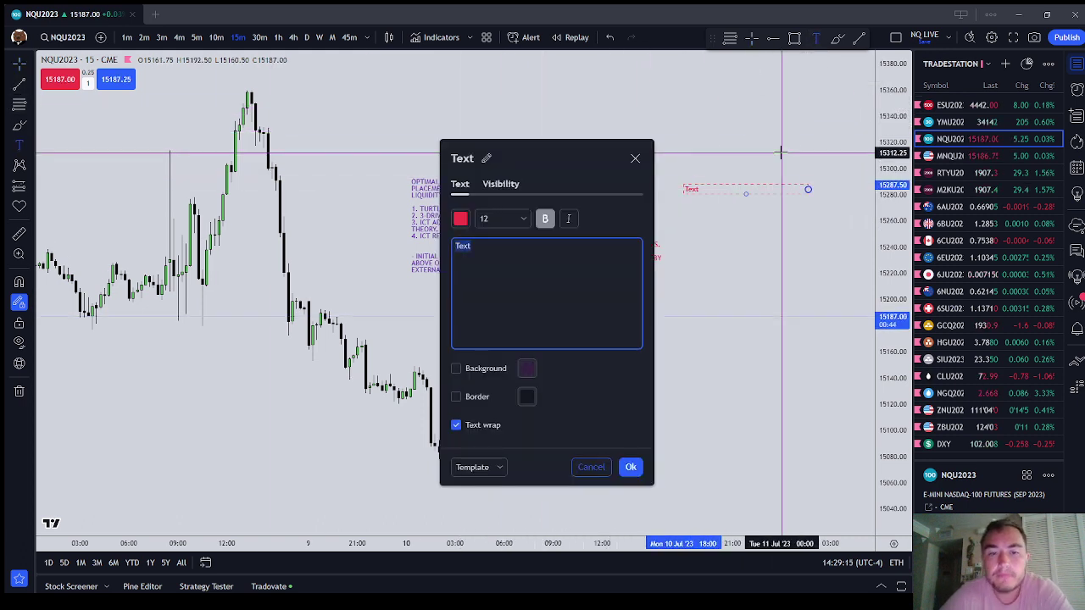
pyautogui.write('TRAILIN')
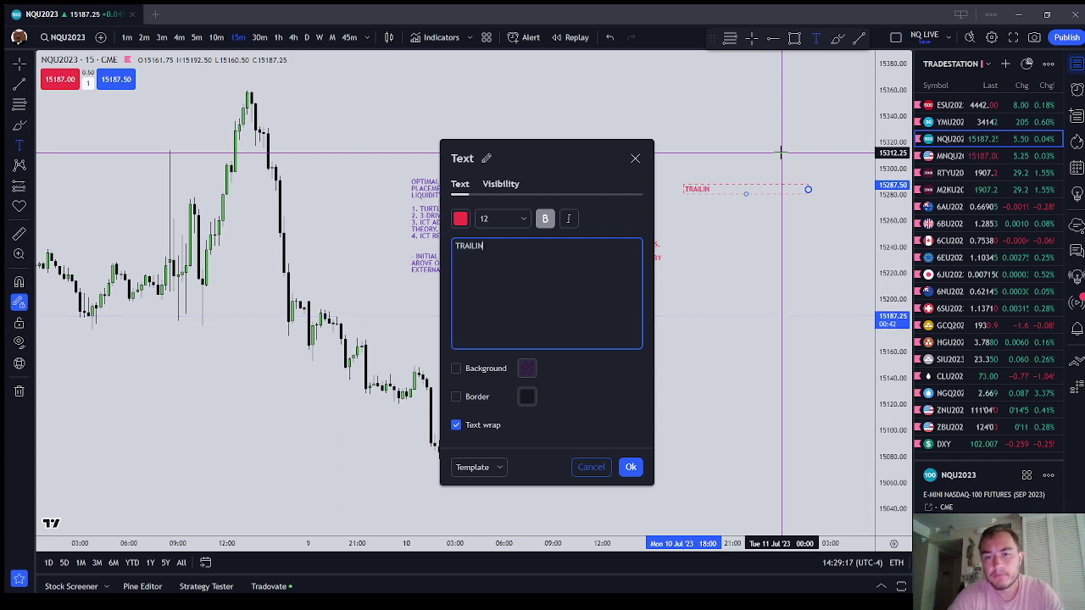
pyautogui.write('G / BRE')
pyautogui.press('BackSpace')
pyautogui.press('BackSpace')
pyautogui.press('BackSpace')
pyautogui.write('BREAKEVEN ')
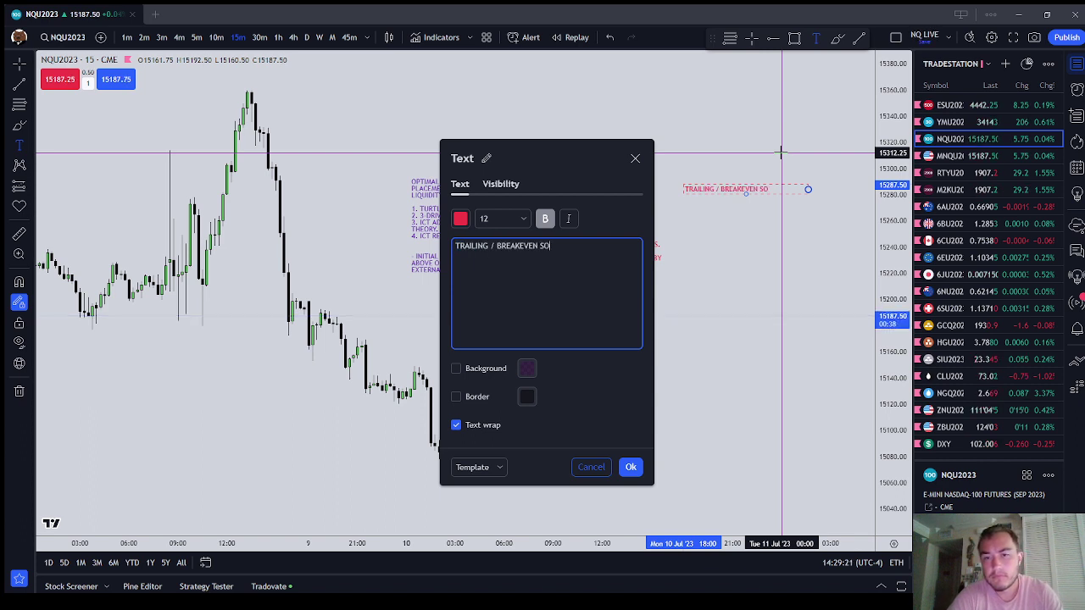
pyautogui.write('STOP:')
pyautogui.press('Return')
pyautogui.press('Return')
# Step: Write the note's first item: "1. BREAKEVEN STOP SHOULD NOT COME IN THE MARKETPLACE EITHER TOO EARLY OR TOO LATE."
pyautogui.write('1.')
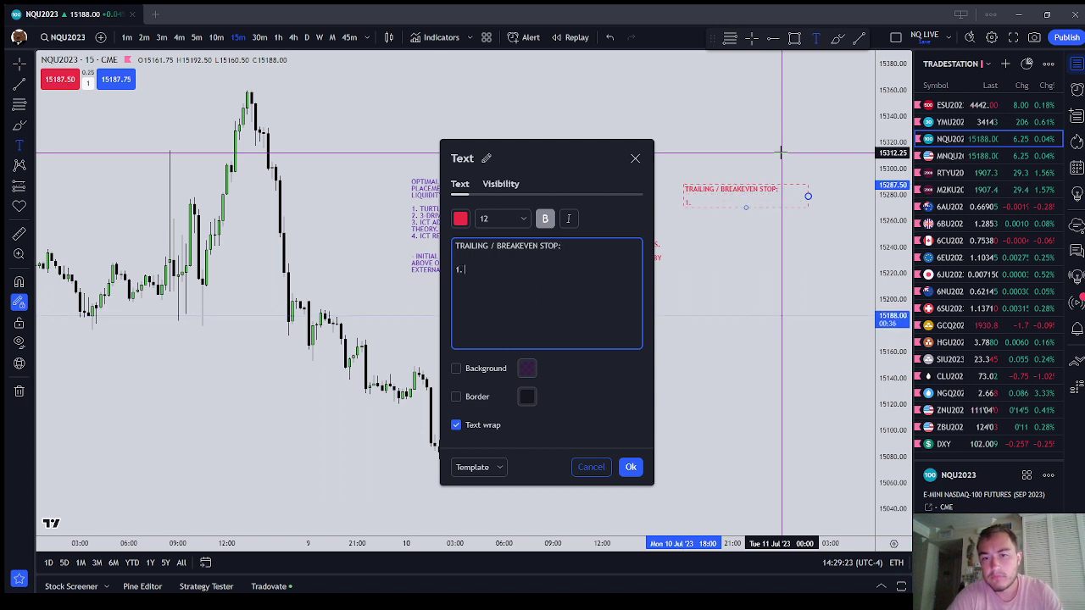
pyautogui.write(' BREAKEVEN STOP ')
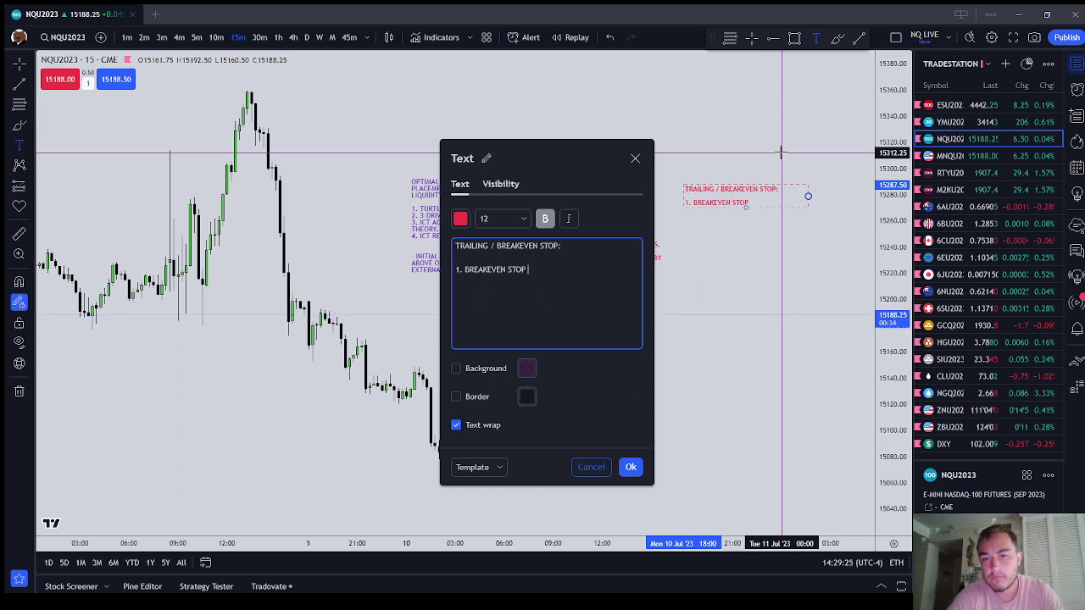
pyautogui.write('SHOULD NOT COME INT')
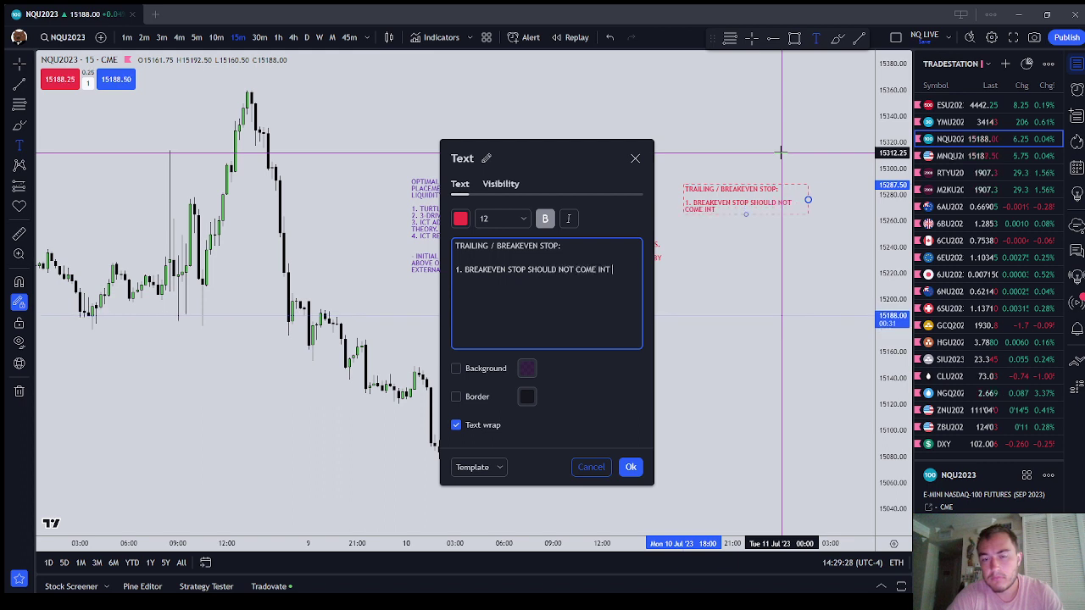
pyautogui.press('BackSpace')
pyautogui.write('THE ')
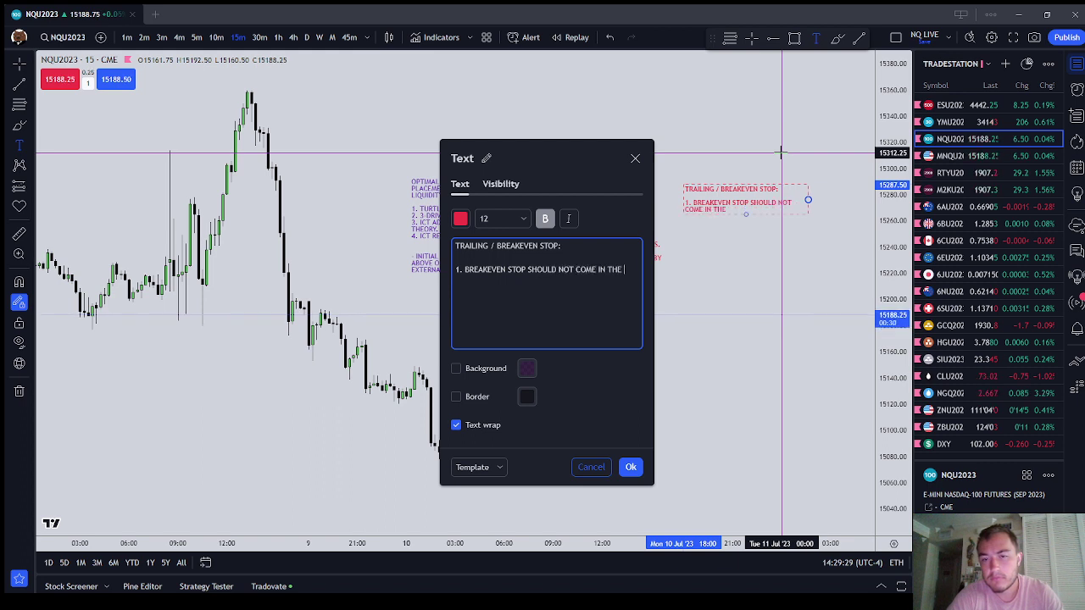
pyautogui.write('MARKETPLACE ')
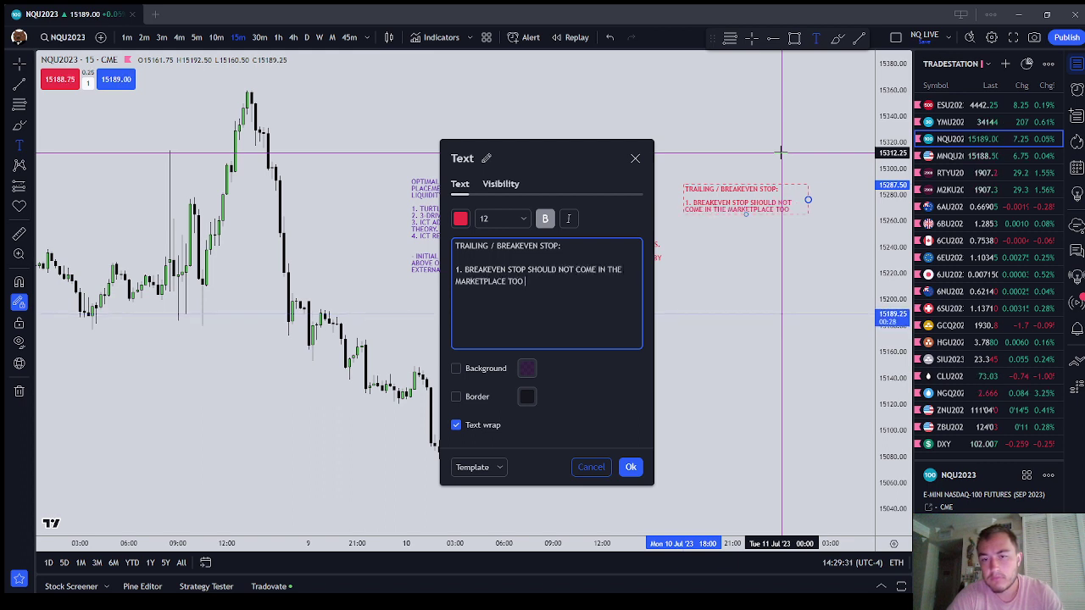
pyautogui.write('TOO')
pyautogui.press('BackSpace')
pyautogui.press('BackSpace')
pyautogui.press('BackSpace')
pyautogui.write('EIT')
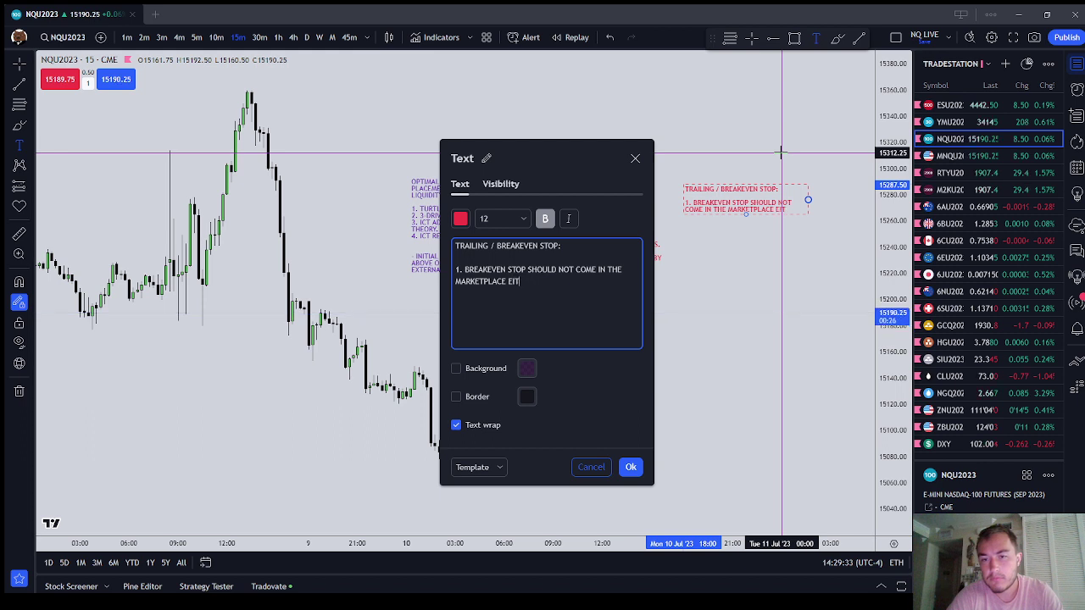
pyautogui.write('HER TOO EARLY OR')
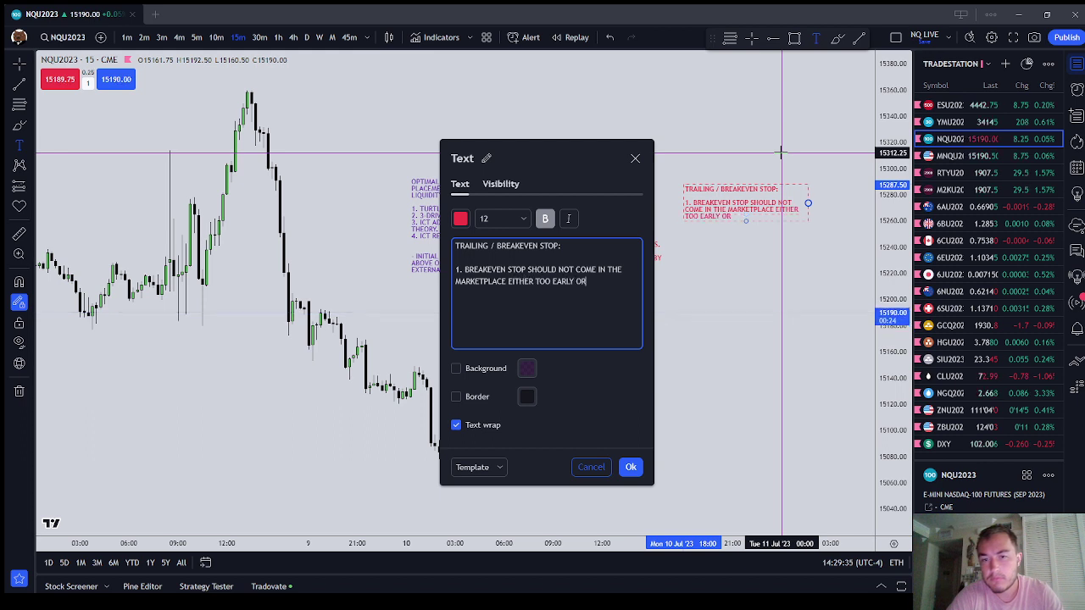
pyautogui.write(' TOO LATE.')
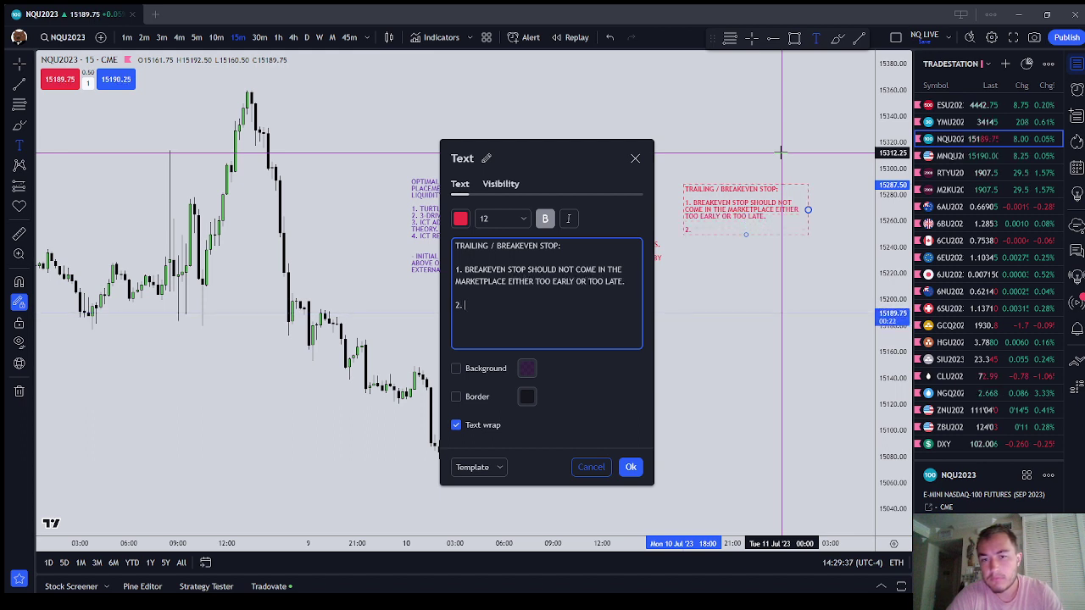
# Step: Add the trailing/breakeven note's second item: "2. PROFIT-STOP SHOULD TRAIL BELOW PD ARRAYS / INEFFICIENCIES AS THEY FORM." followed by a blank line
pyautogui.press('BackSpace')
pyautogui.write('PRO')
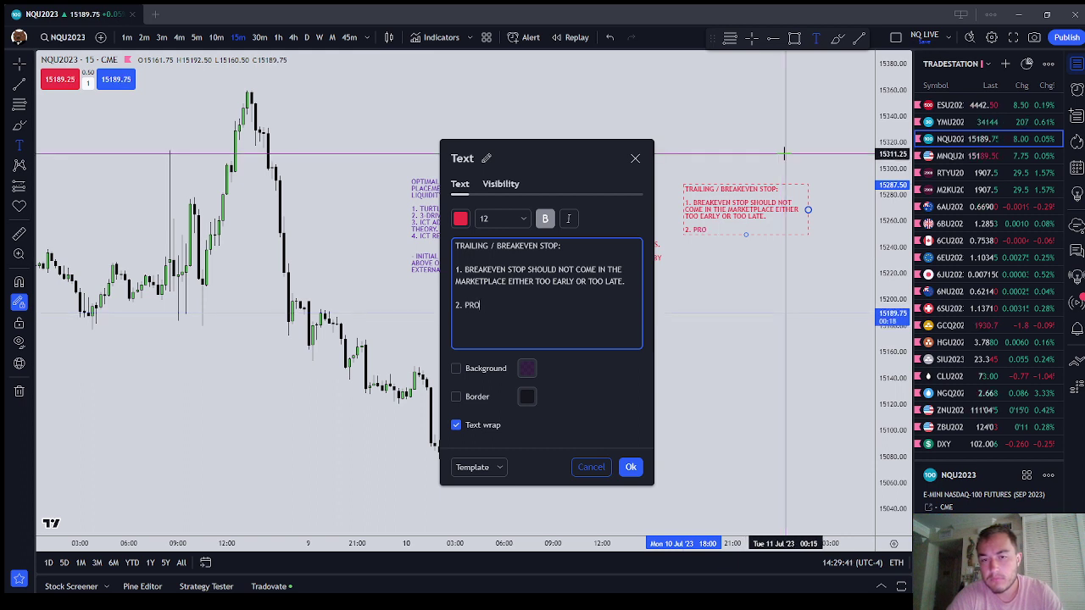
pyautogui.write('FIT-STOP S')
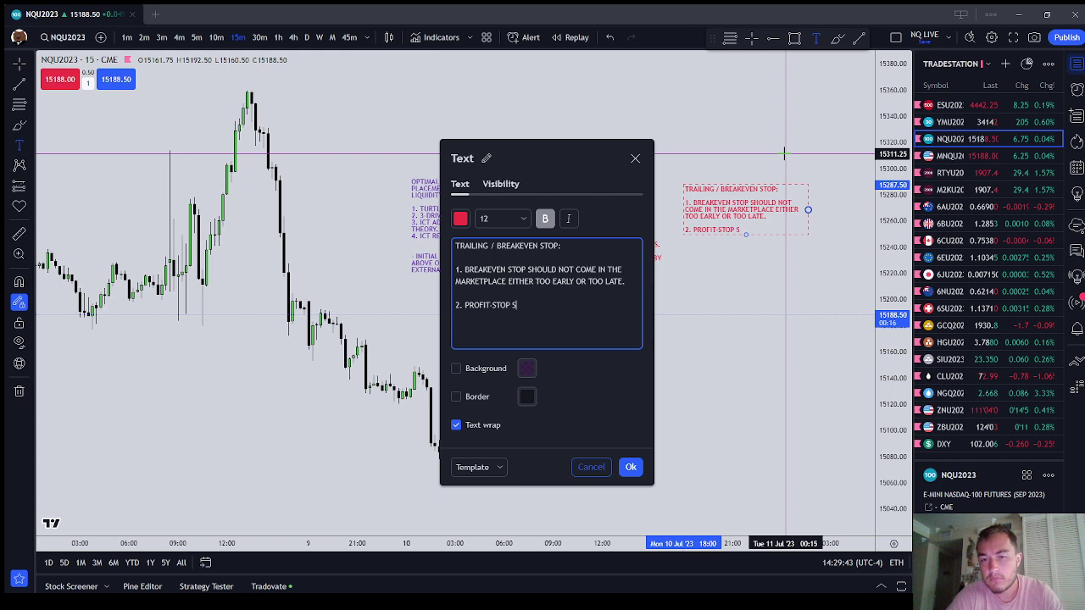
pyautogui.write('HOULD TRAIL BELOW ')
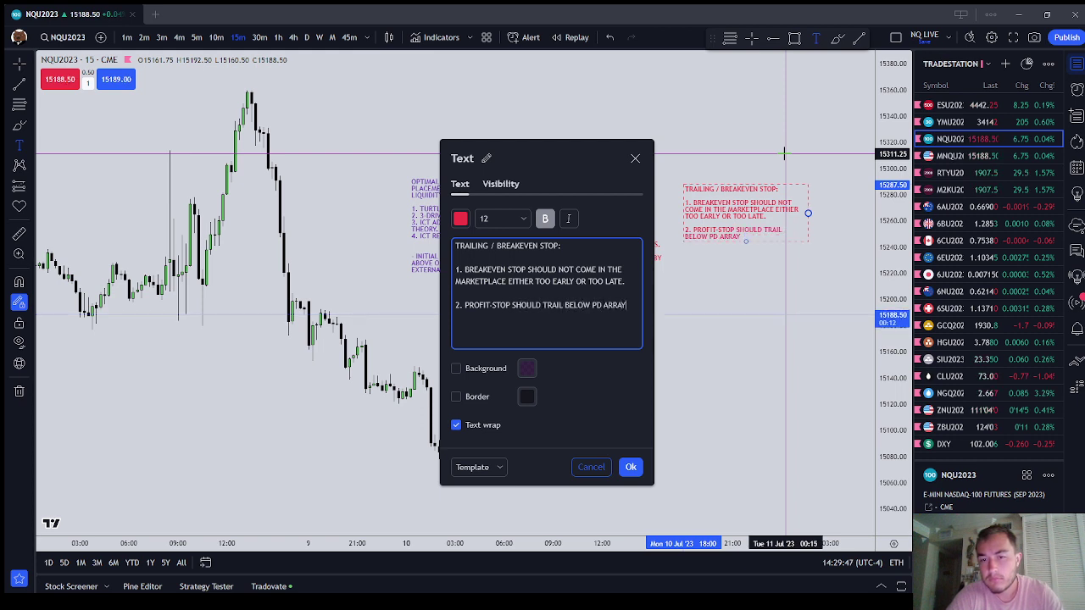
pyautogui.write('PD ARRAYS AR')
pyautogui.press('BackSpace')
pyautogui.press('BackSpace')
pyautogui.write('/ ')
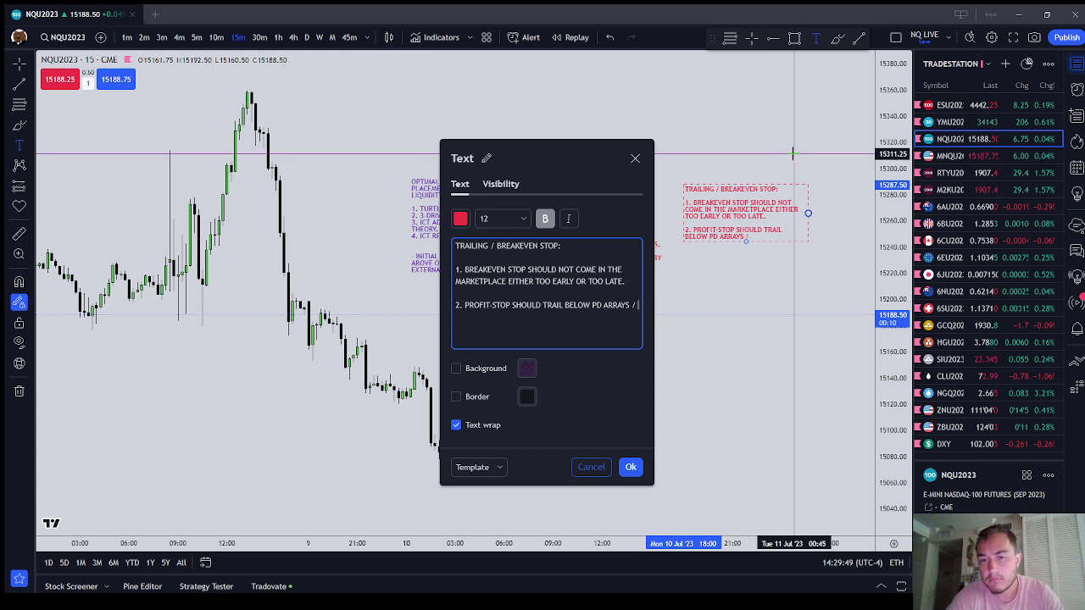
pyautogui.write('INEFFICIENCIES AS THE')
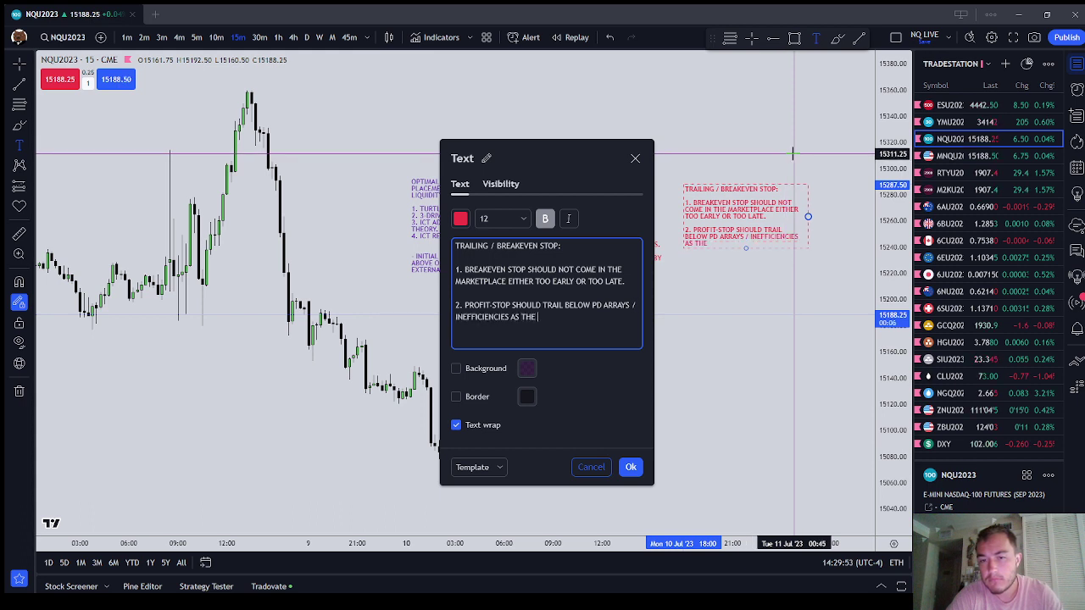
pyautogui.write('Y FORM.')
pyautogui.press('Return')
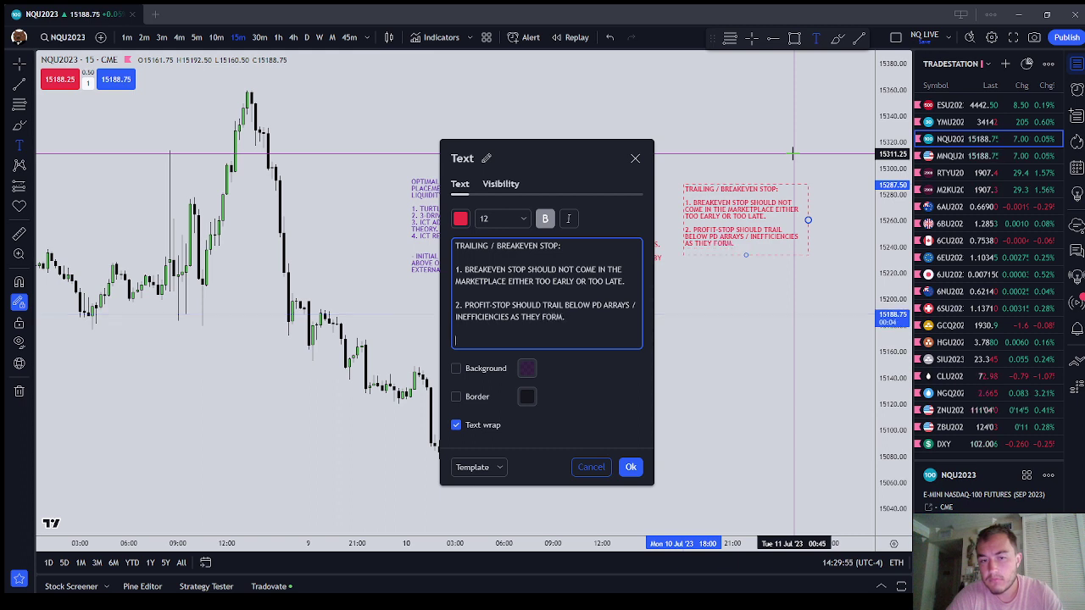
# Step: Write the trailing/breakeven note's third item: "3. RISK SHOULD BE TAKEN OFF AS PRICE MOVES IN YOUR FAVOR."
pyautogui.write('3. ')
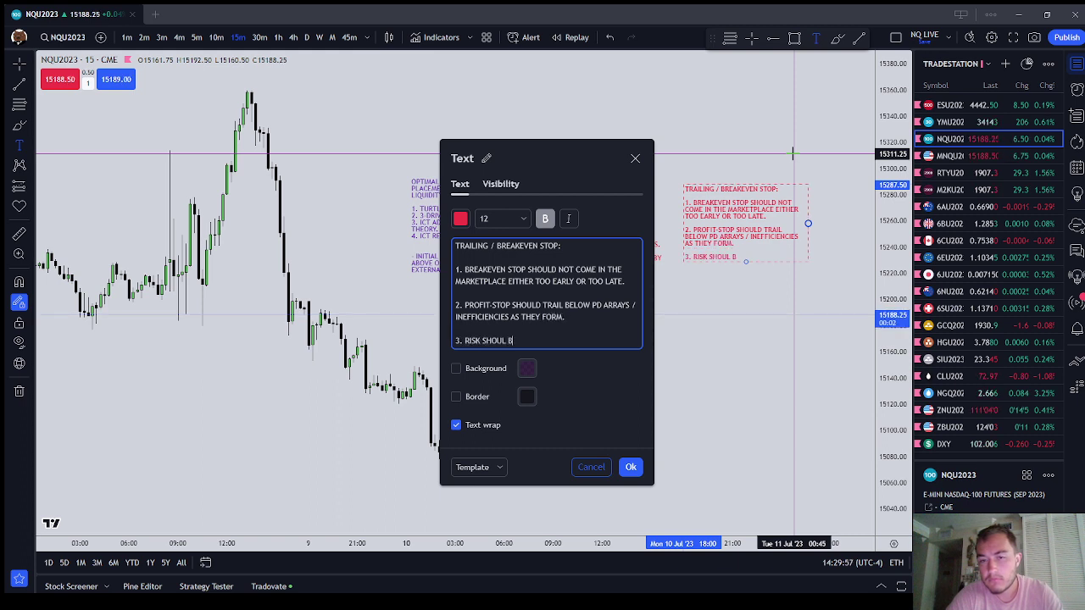
pyautogui.write('RISK SHOULD BE ')
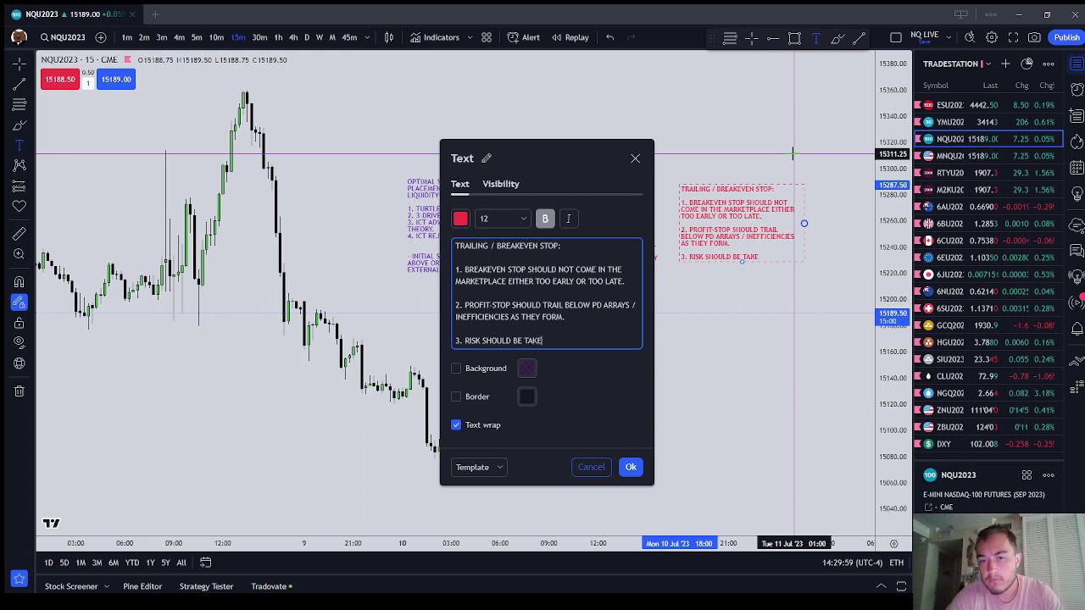
pyautogui.write('TAKEN OFF AS PR')
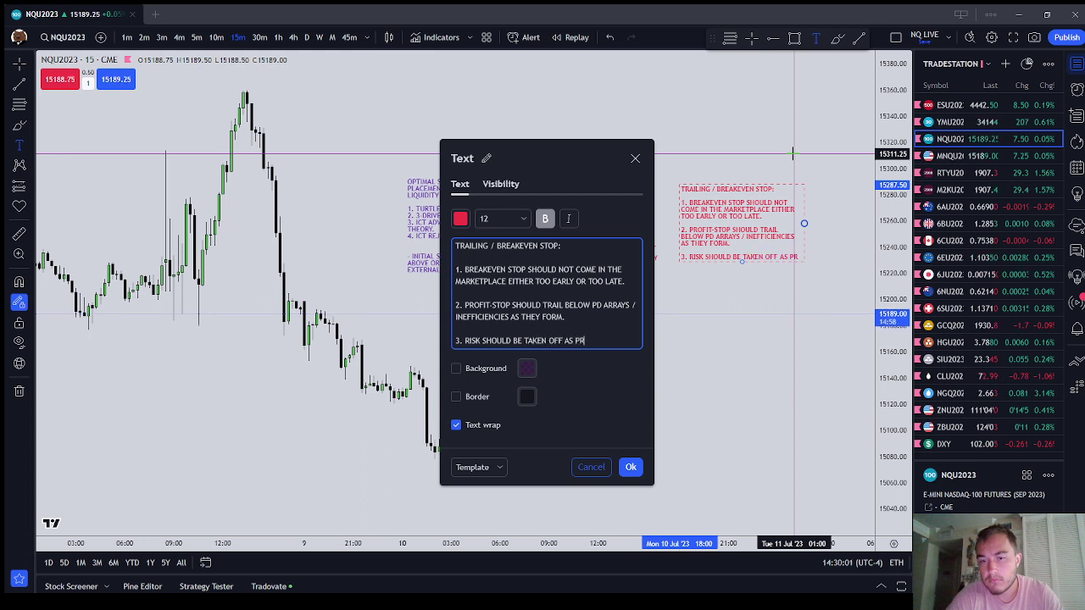
pyautogui.write('ICE MOVES I')
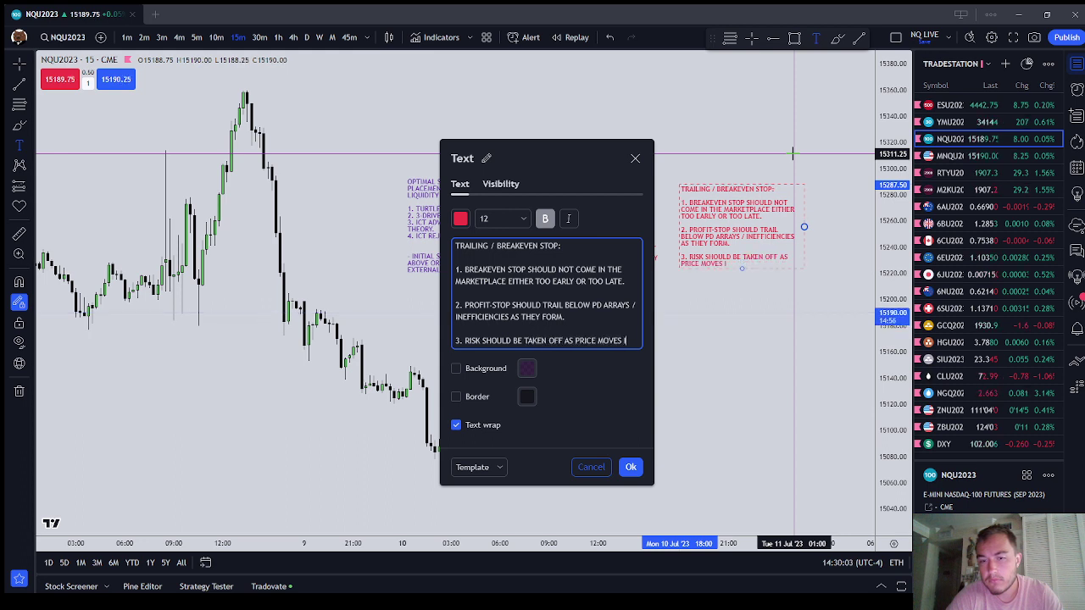
pyautogui.write('N YOUR FAVOR.')
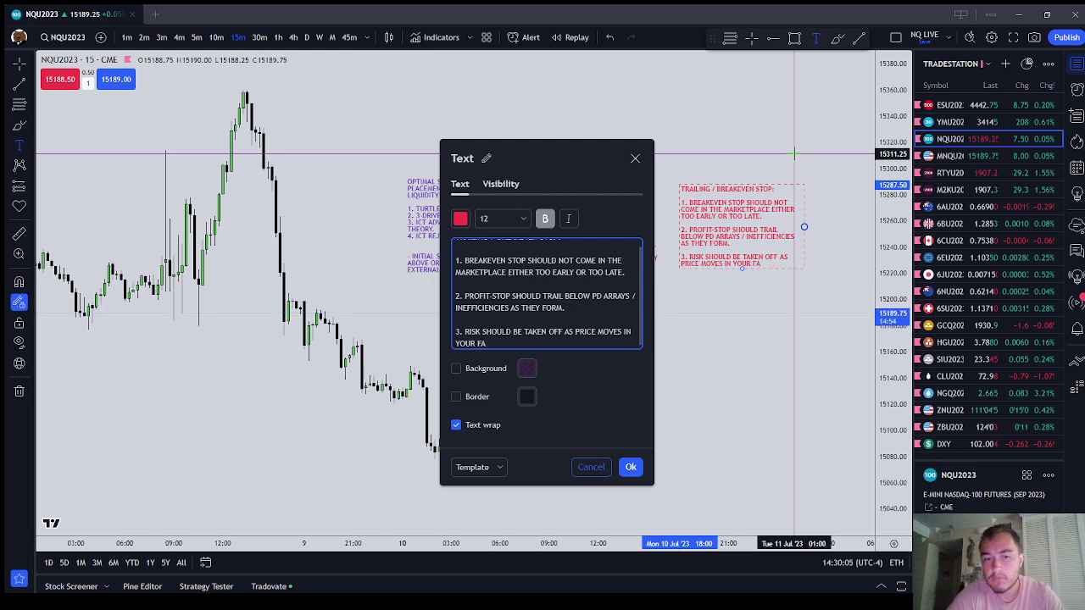
# Step: Save the trailing/breakeven note as a drawing template named "Breakeven and Trailing Stops" and apply the note's text settings
pyautogui.click(500, 467)
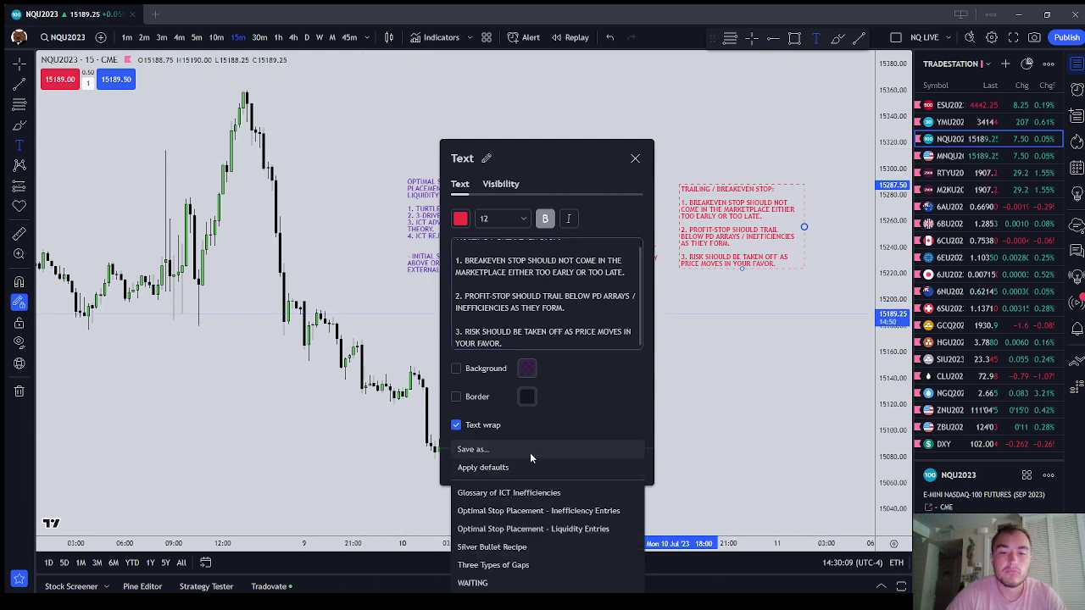
pyautogui.click(530, 452)
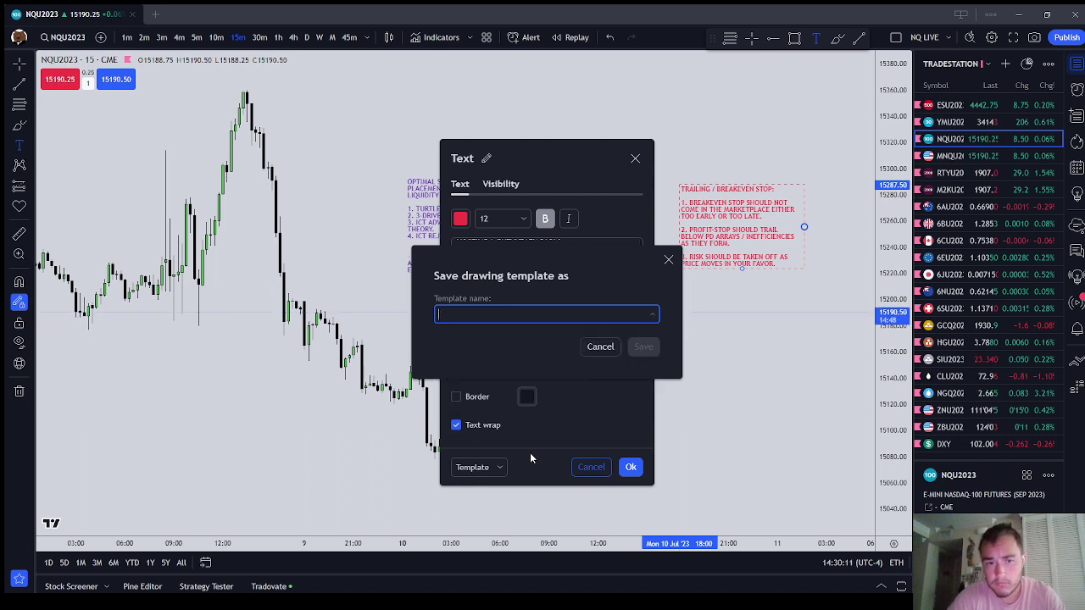
pyautogui.write('Breakeven and')
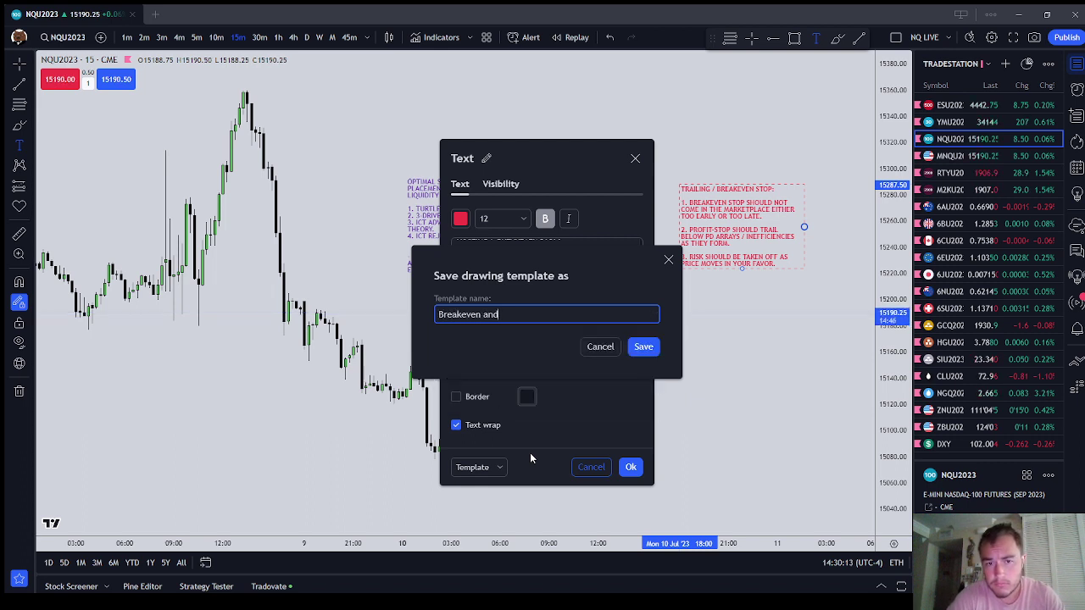
pyautogui.write(' Trailing Stops')
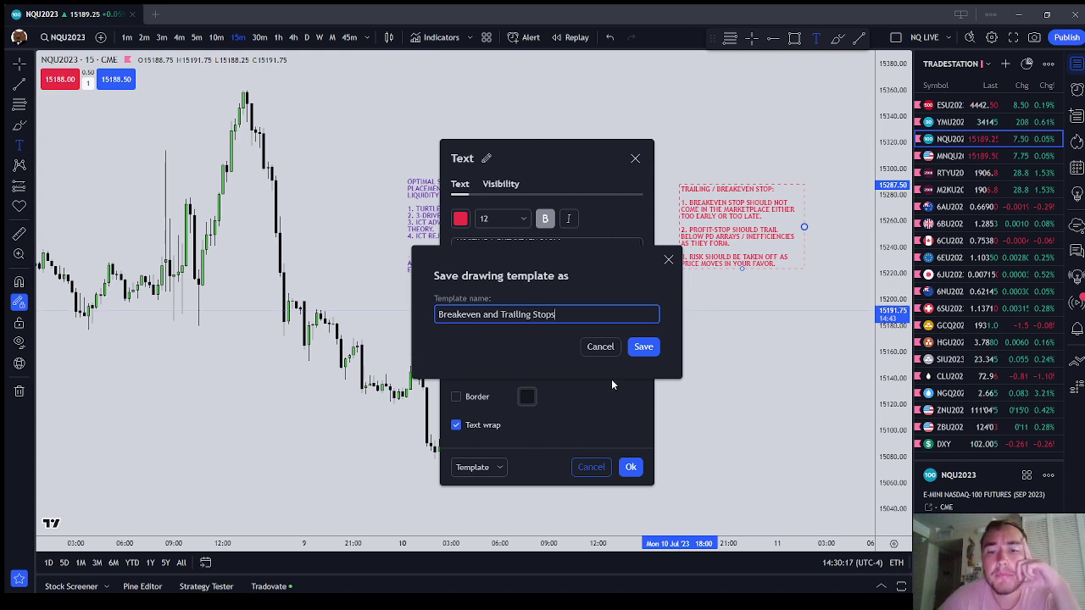
pyautogui.click(642, 347)
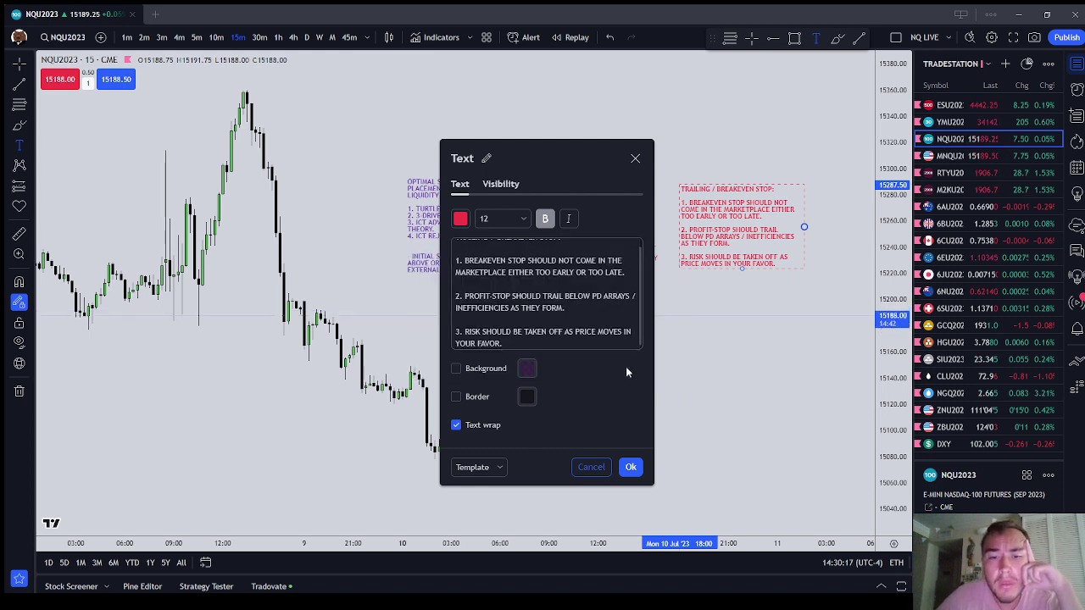
pyautogui.click(631, 467)
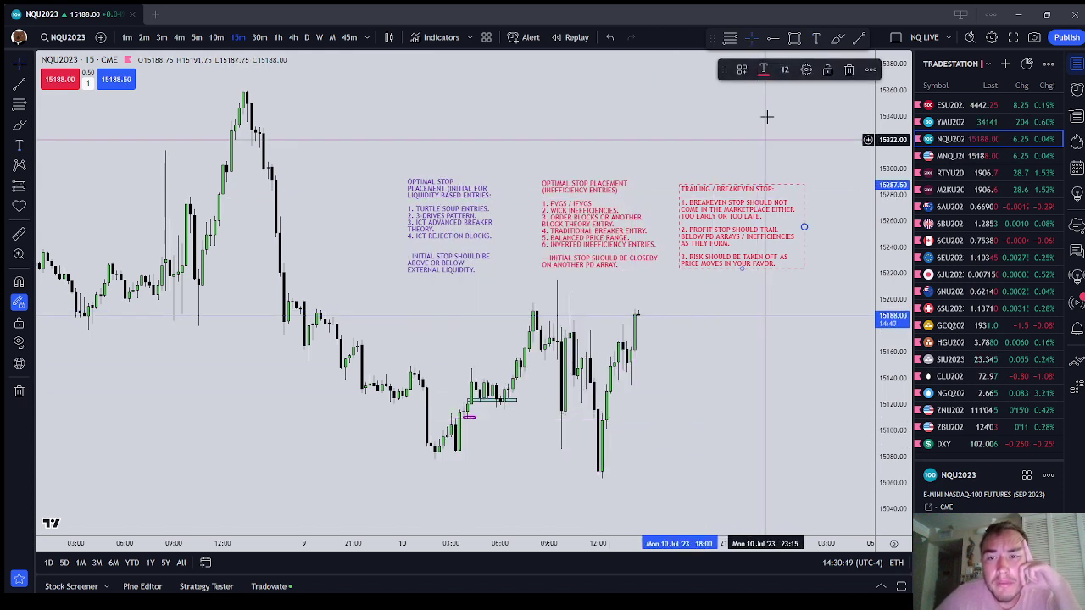
# Step: Change the trailing/breakeven note's text color to blue
pyautogui.click(764, 69)
pyautogui.click(881, 108)
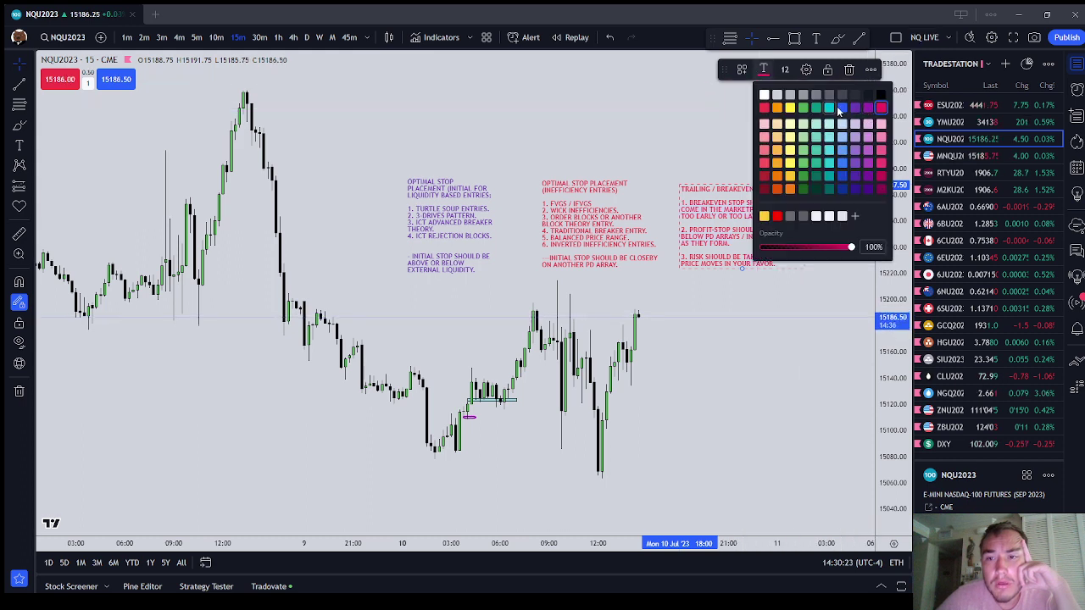
pyautogui.click(842, 108)
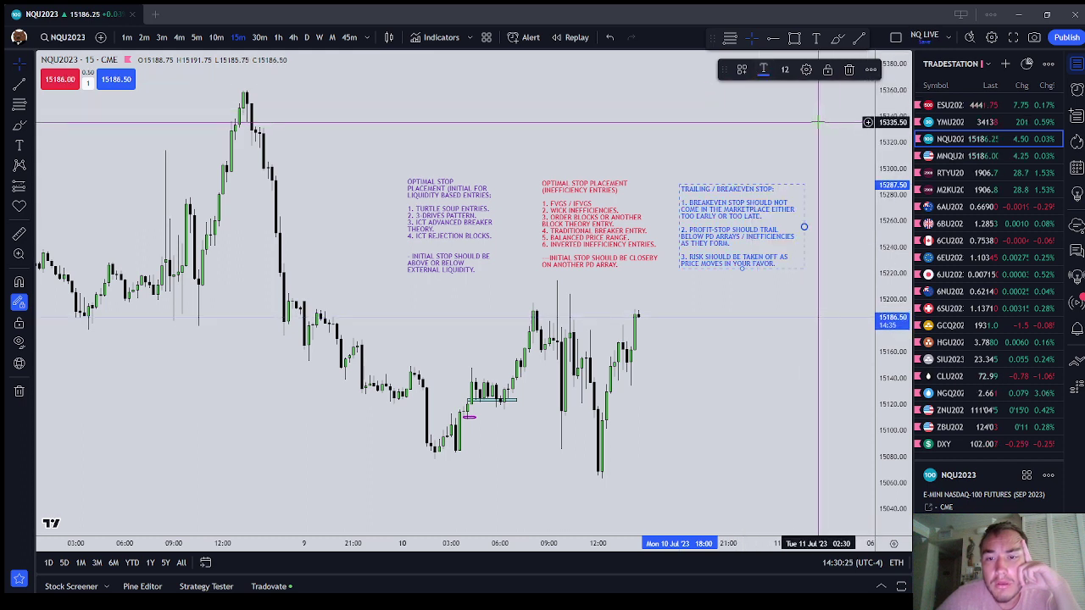
# Step: Overwrite the "Breakeven and Trailing Stops" drawing template with the recolored note
pyautogui.click(741, 69)
pyautogui.click(777, 90)
pyautogui.click(583, 313)
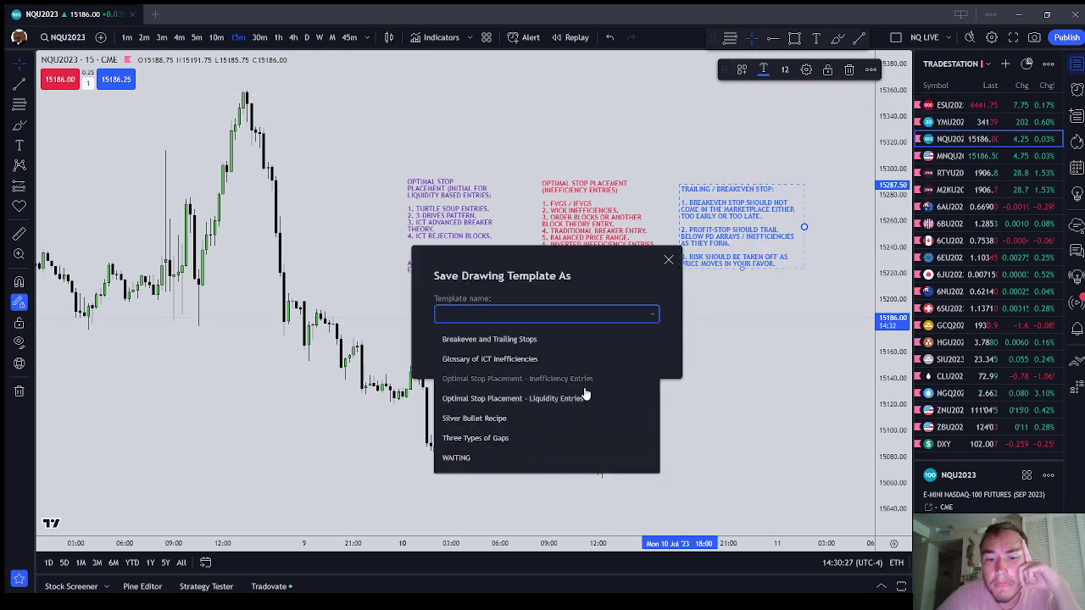
pyautogui.click(611, 341)
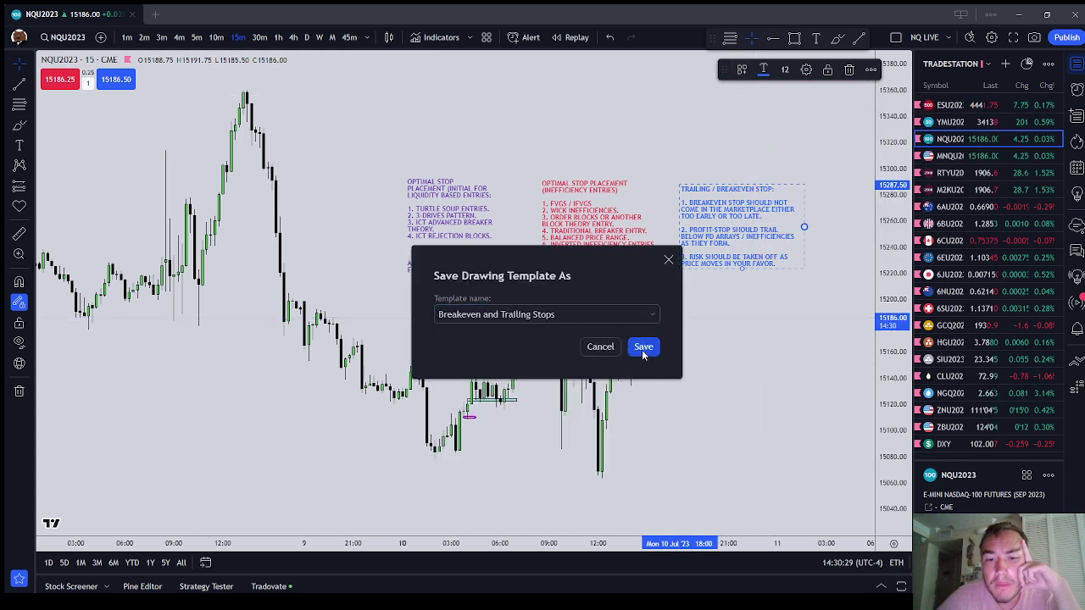
pyautogui.click(644, 347)
pyautogui.click(646, 348)
# Step: Nudge the trailing/breakeven note slightly toward the inefficiency note, and move the liquidity note closer to it from the other side
pyautogui.rightClick(764, 380)
pyautogui.moveTo(716, 244); pyautogui.dragTo(711, 241)
pyautogui.click(665, 173)
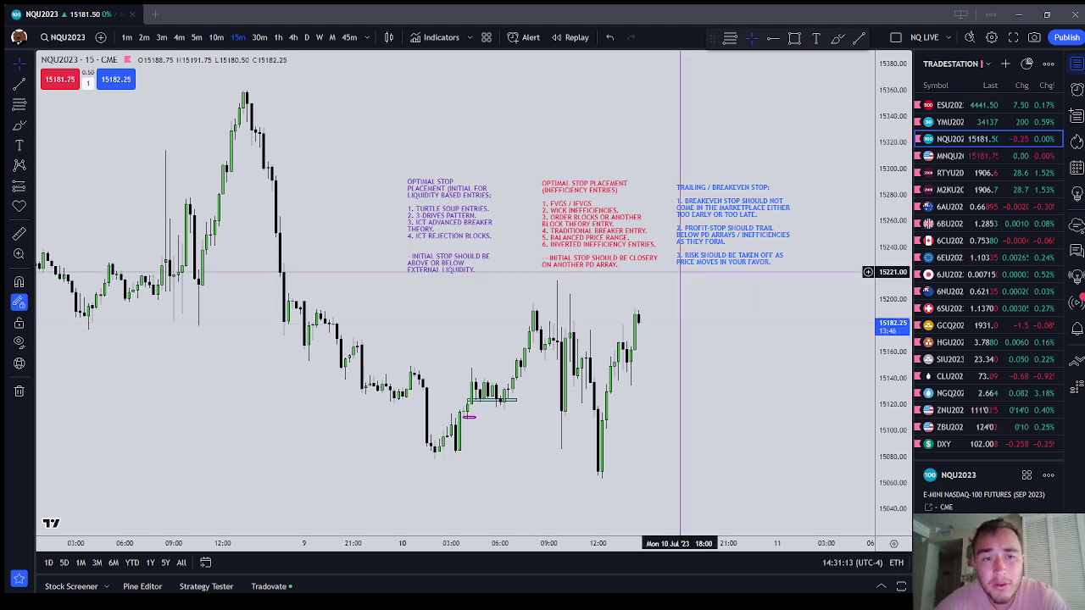
pyautogui.moveTo(485, 226); pyautogui.dragTo(501, 226)
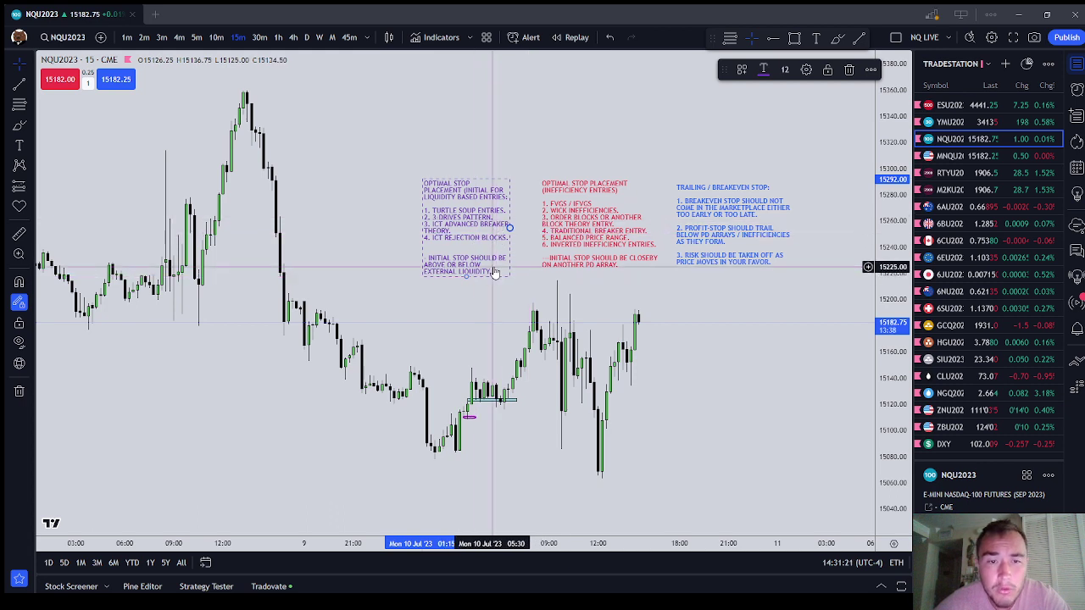
# Step: Add the missing closing parenthesis after "ENTRIES" in the liquidity note's heading
pyautogui.doubleClick(497, 204)
pyautogui.click(511, 257)
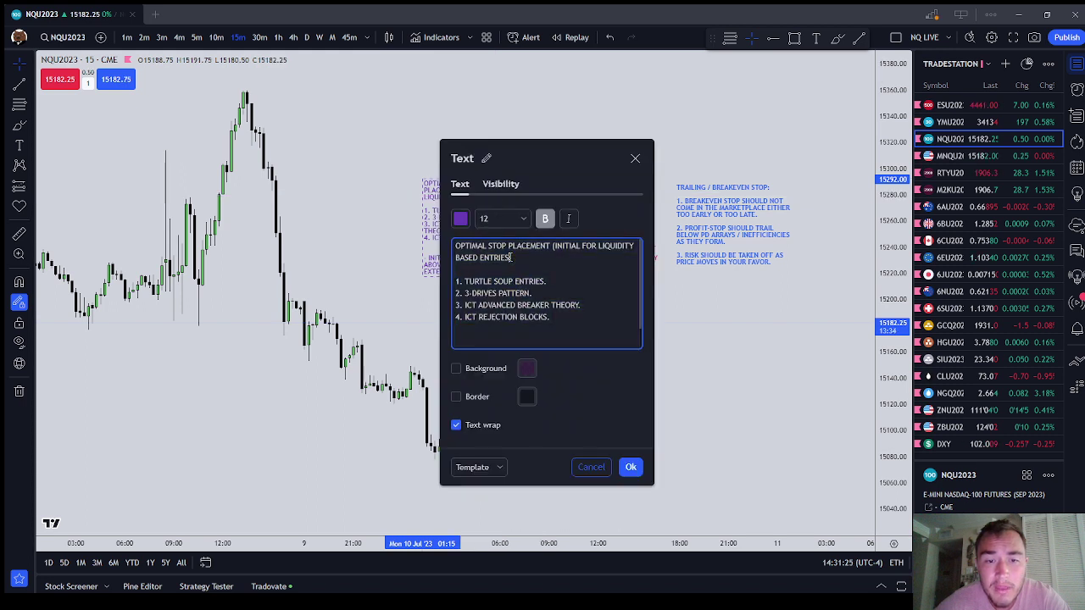
pyautogui.click(630, 466)
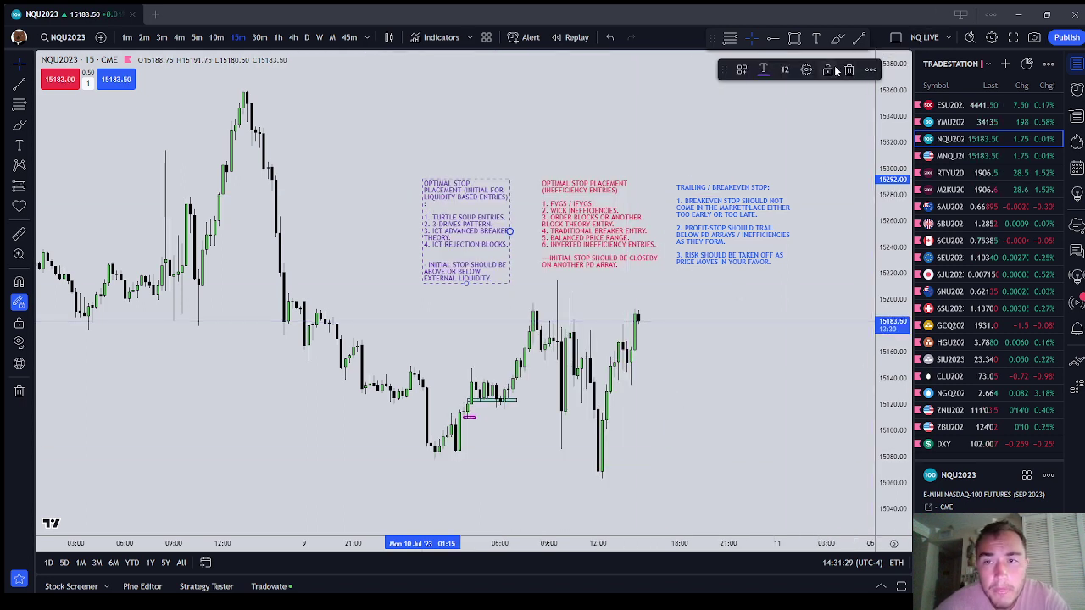
# Step: Overwrite the "Optimal Stop Placement - Liquidity Entries" drawing template with the corrected liquidity note
pyautogui.click(741, 70)
pyautogui.click(759, 93)
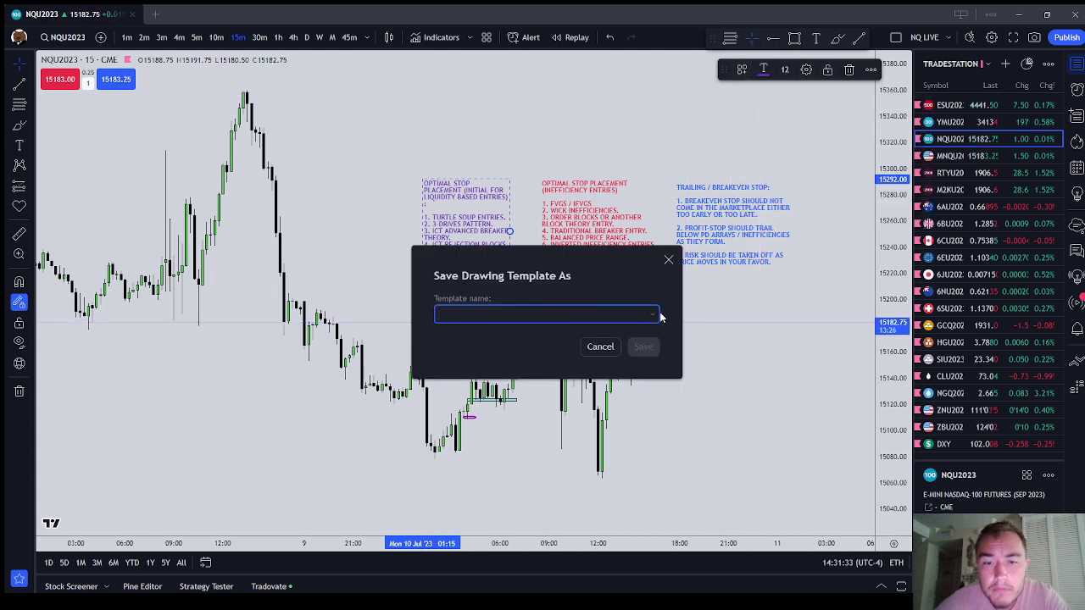
pyautogui.click(661, 317)
pyautogui.click(603, 382)
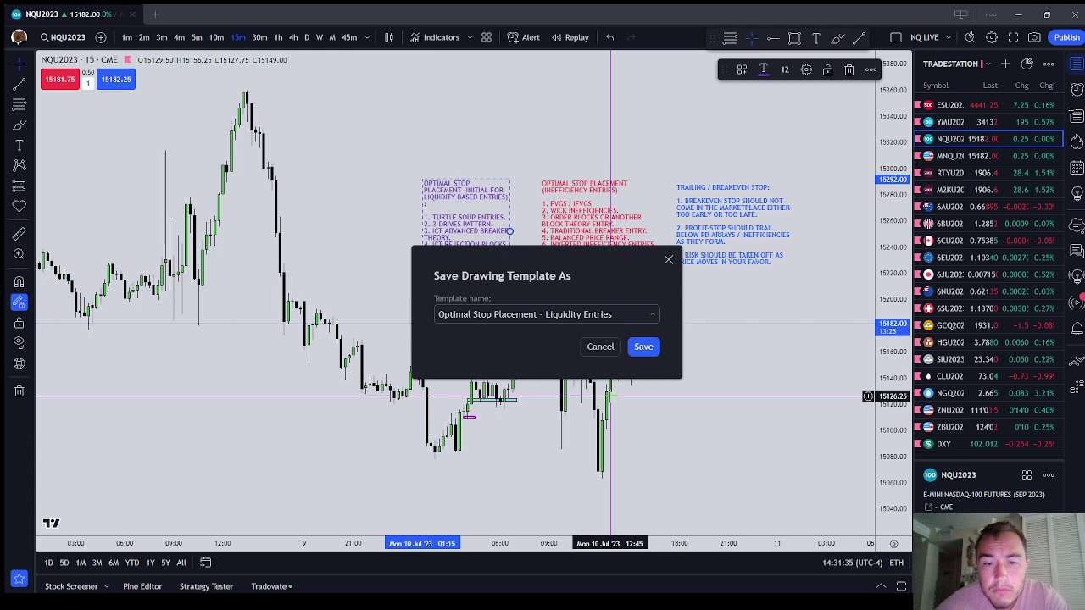
pyautogui.click(650, 350)
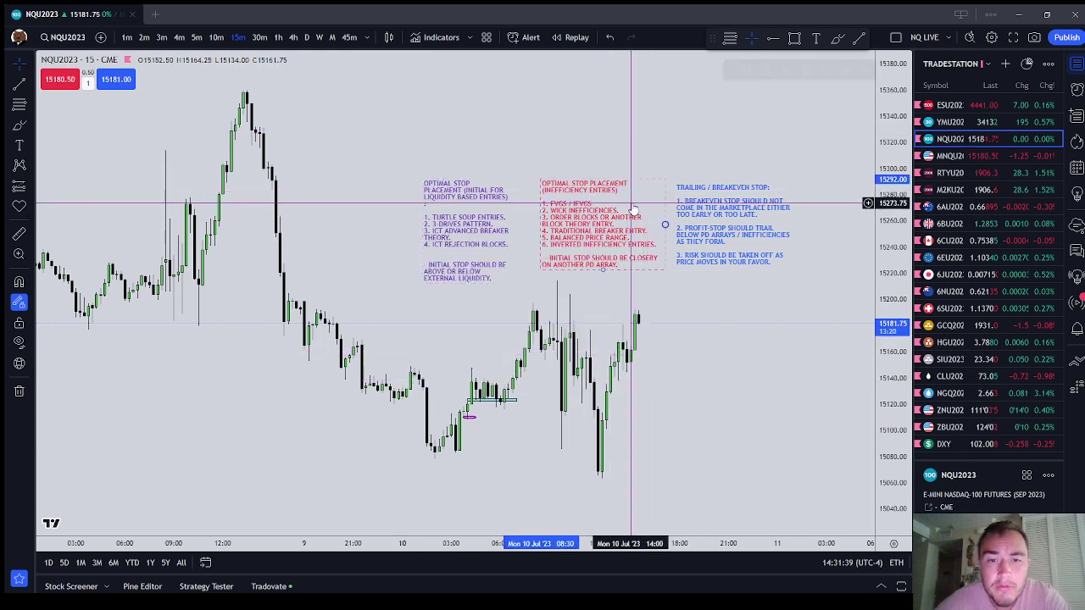
# Step: Add a seventh item to the inefficiency note's list, below the inverted inefficiency entries: "7. NDOG / NWOG / RESETTLEMENT GAPS."
pyautogui.doubleClick(634, 210)
pyautogui.click(591, 296)
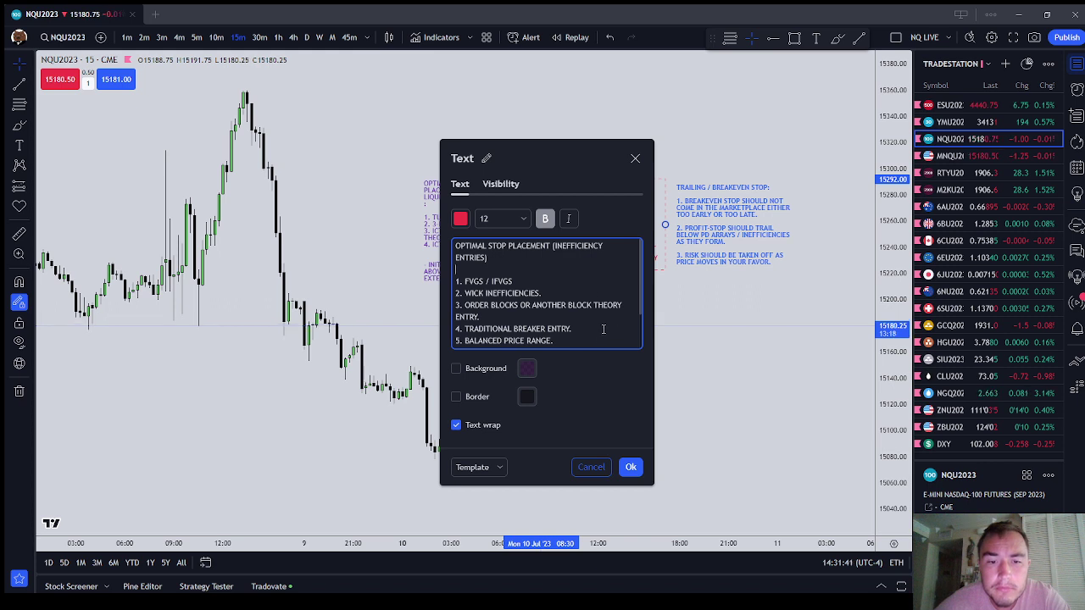
pyautogui.scroll(-2, 602, 326)
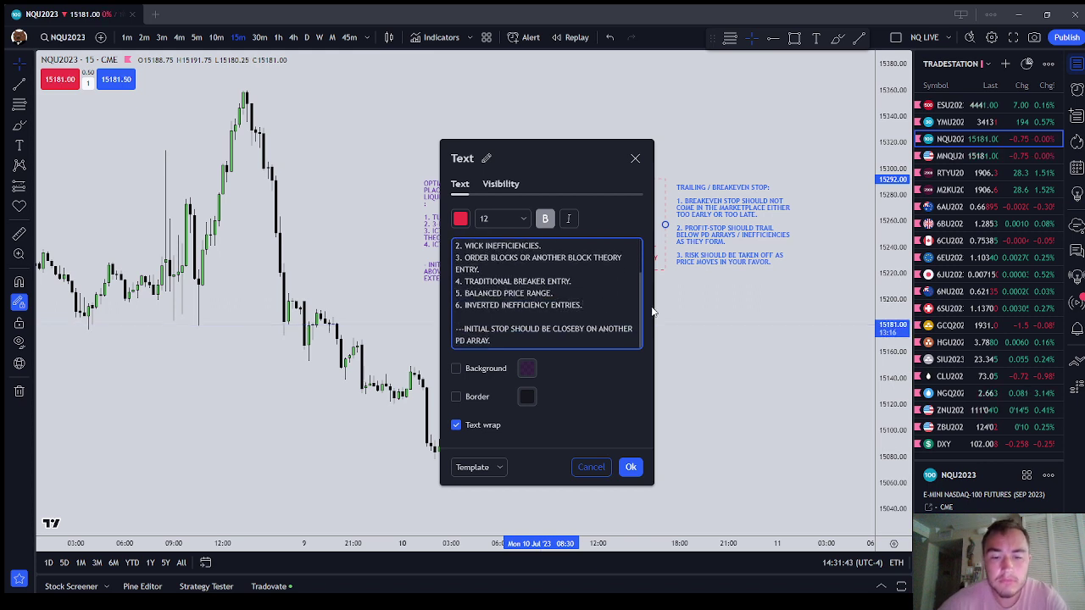
pyautogui.press('Return')
pyautogui.write('7. NDO')
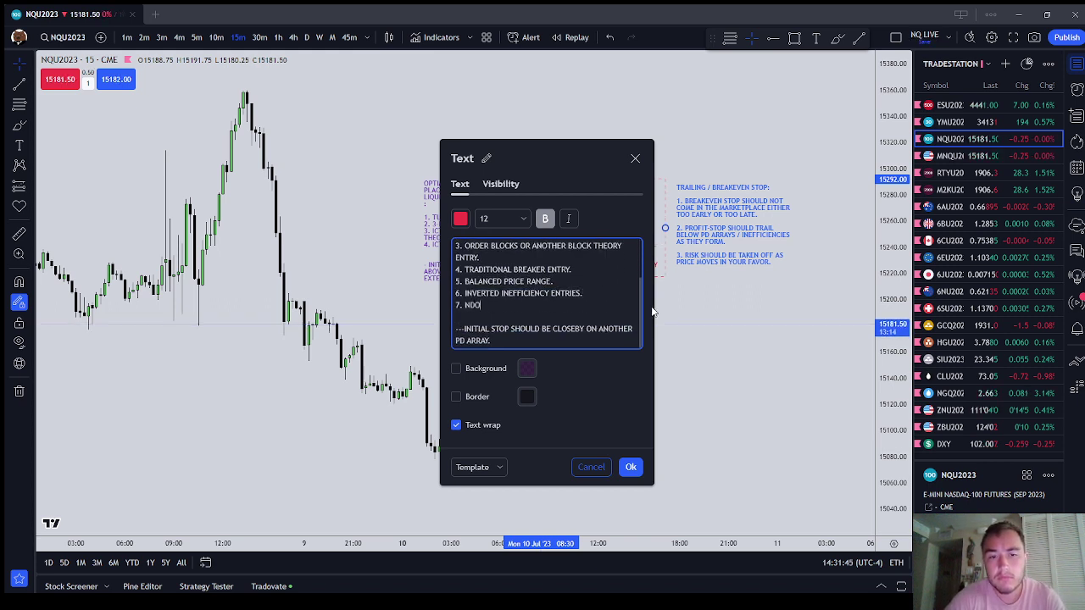
pyautogui.write('G / NWOG')
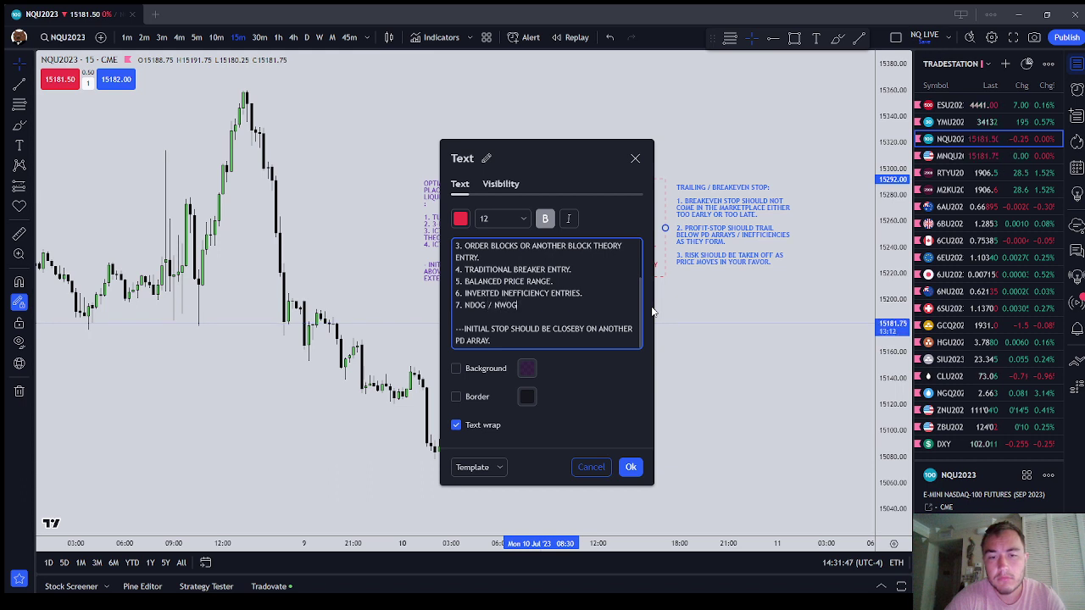
pyautogui.write(' / RE')
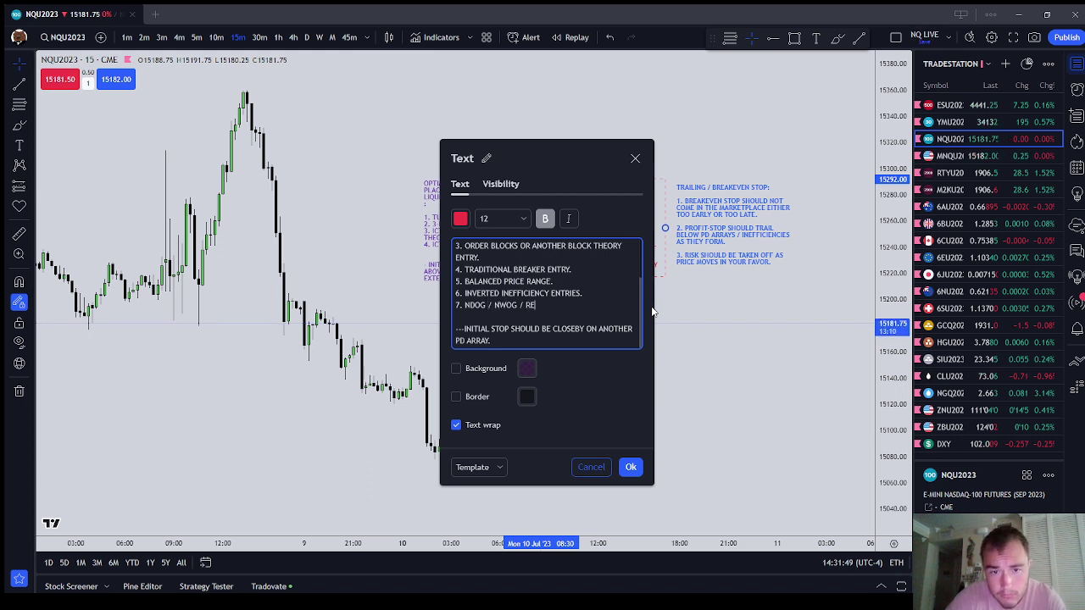
pyautogui.write('SETTLEMENT GAPS.')
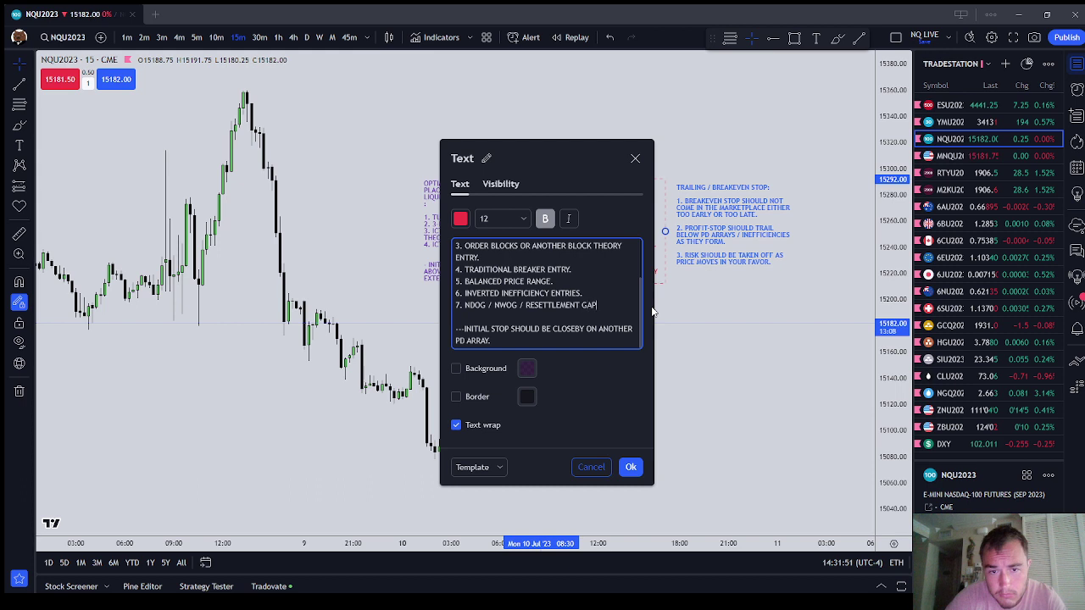
# Step: Overwrite the "Optimal Stop Placement - Inefficiency Entries" drawing template with the expanded inefficiency note and apply the text changes
pyautogui.click(505, 467)
pyautogui.click(509, 428)
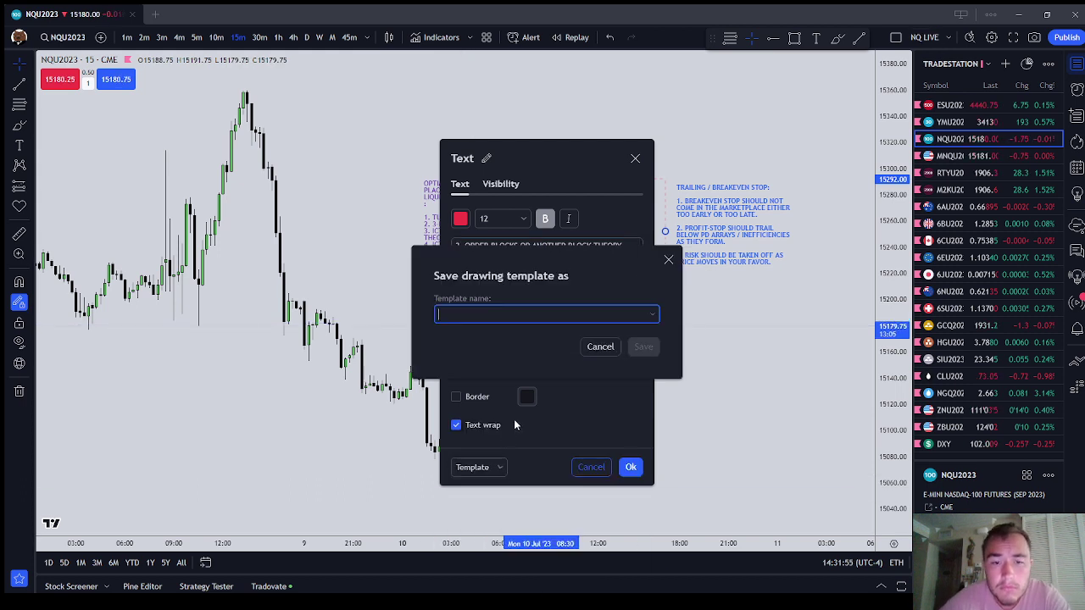
pyautogui.click(653, 315)
pyautogui.click(604, 378)
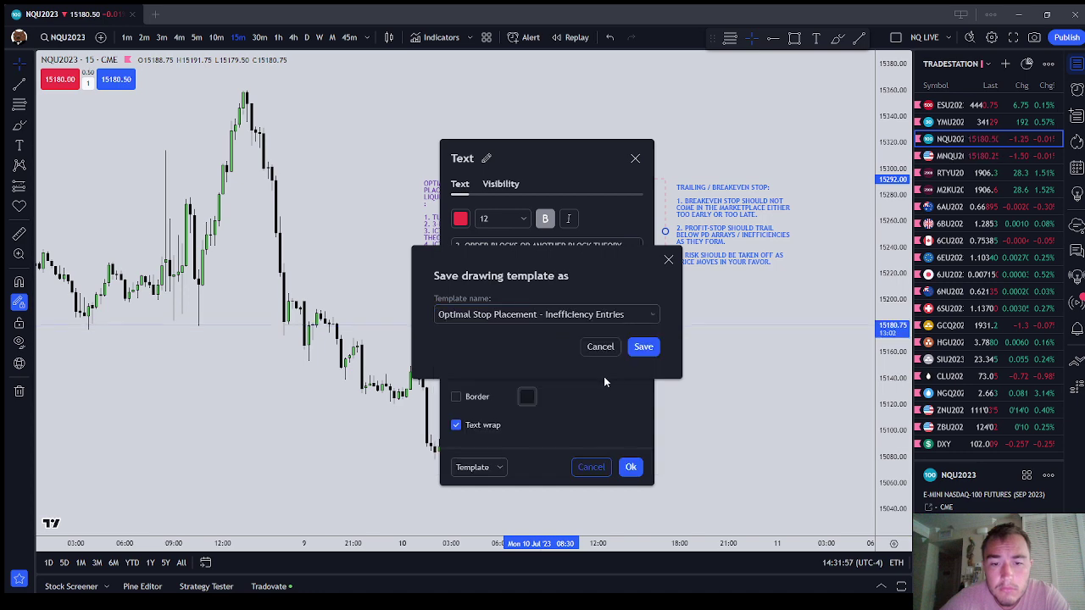
pyautogui.click(643, 346)
pyautogui.click(645, 352)
pyautogui.click(631, 467)
pyautogui.rightClick(703, 303)
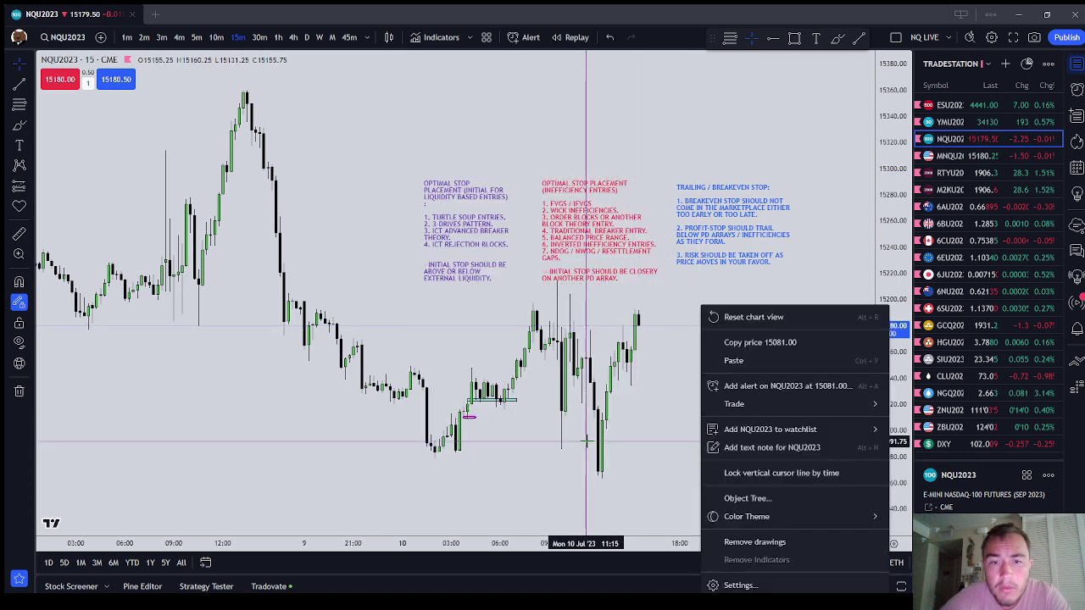
# Step: Shift the inefficiency note slightly up toward the liquidity note, and bring the trailing/breakeven note up and closer to it
pyautogui.click(593, 267)
pyautogui.moveTo(593, 267); pyautogui.dragTo(589, 264)
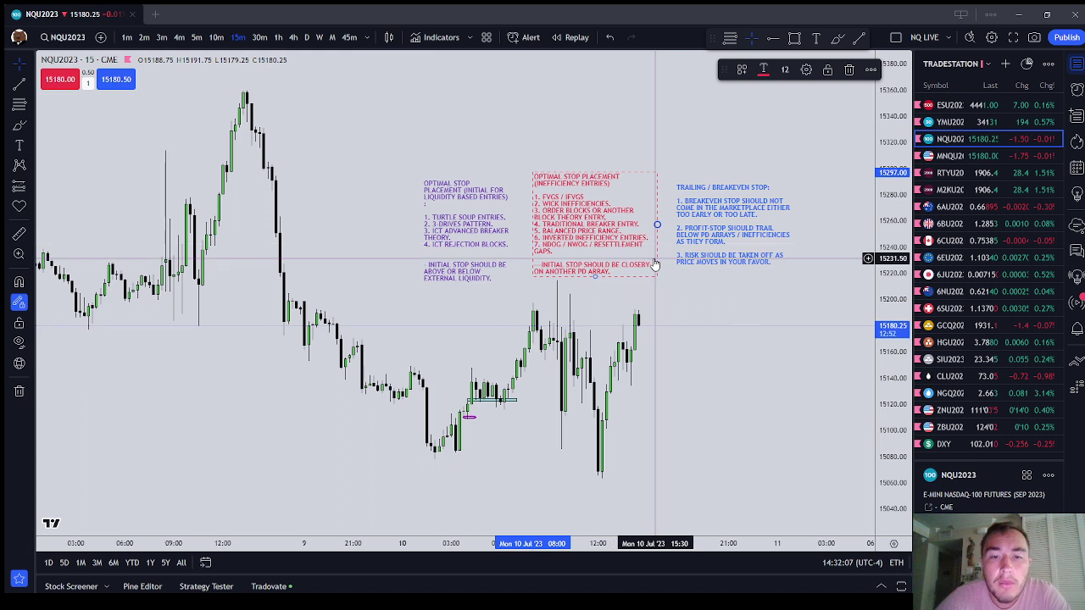
pyautogui.moveTo(707, 204)
pyautogui.mouseDown()
pyautogui.moveTo(697, 184)
pyautogui.moveTo(692, 194)
pyautogui.mouseUp()
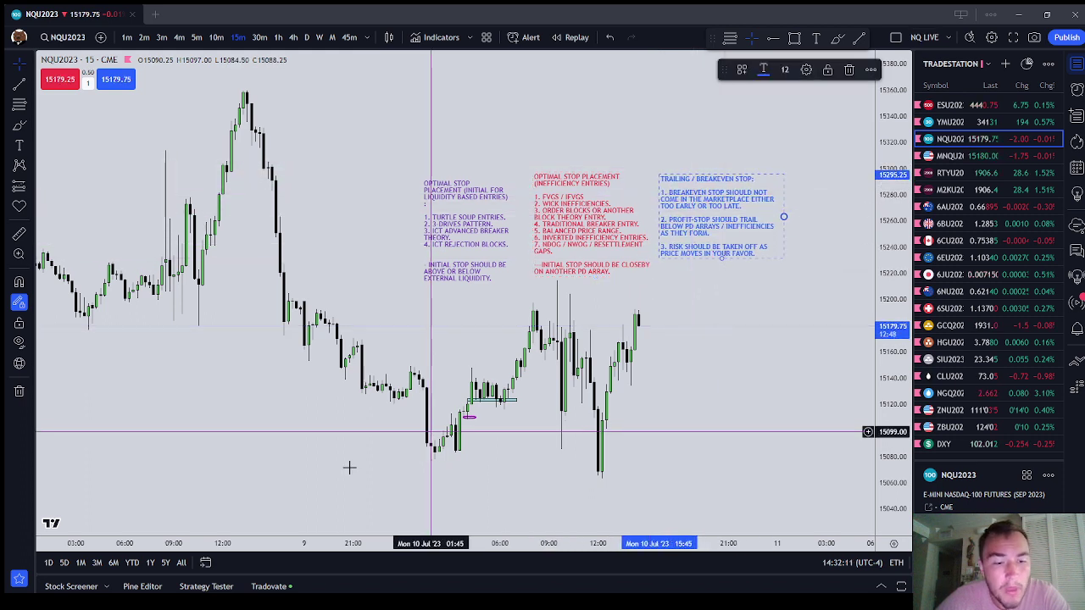
pyautogui.click(658, 443)
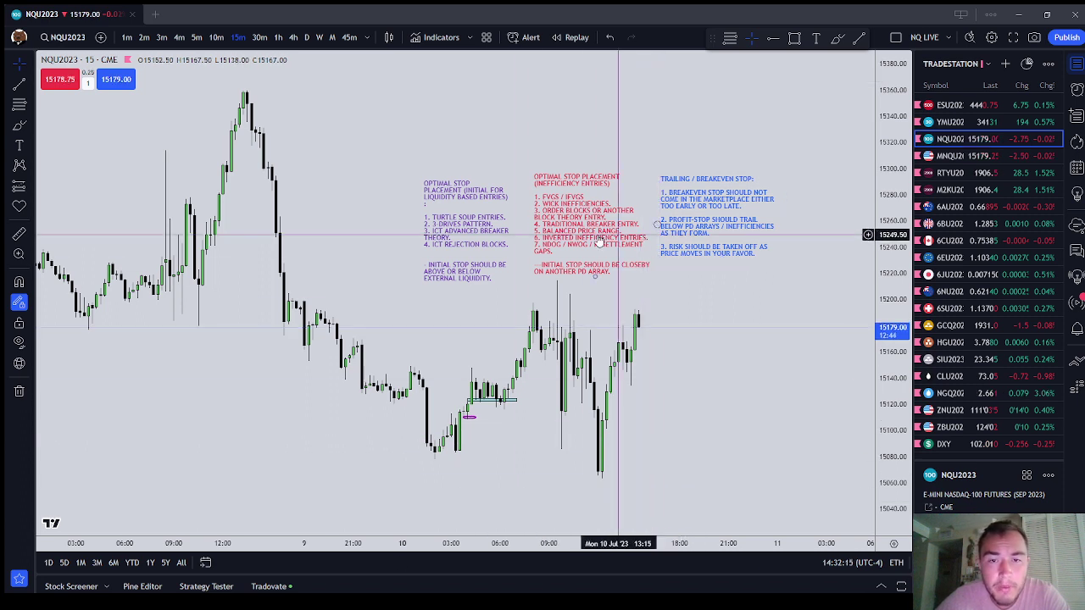
# Step: Raise the liquidity note level with the inefficiency note, and nudge the trailing/breakeven note so all three headings line up
pyautogui.moveTo(455, 224); pyautogui.dragTo(455, 217)
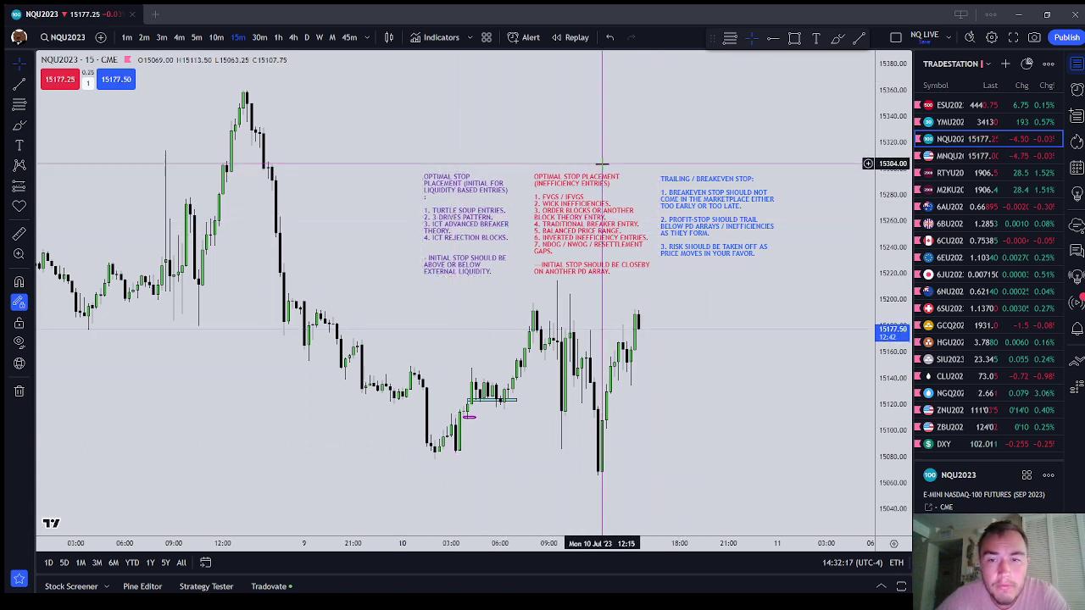
pyautogui.moveTo(693, 203); pyautogui.dragTo(700, 201)
pyautogui.click(667, 145)
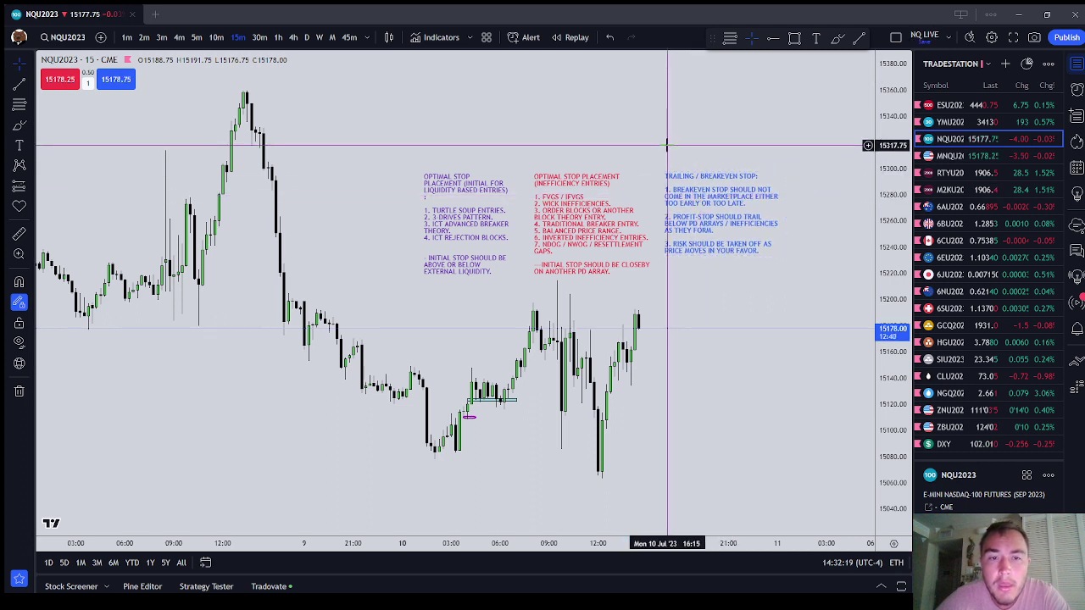